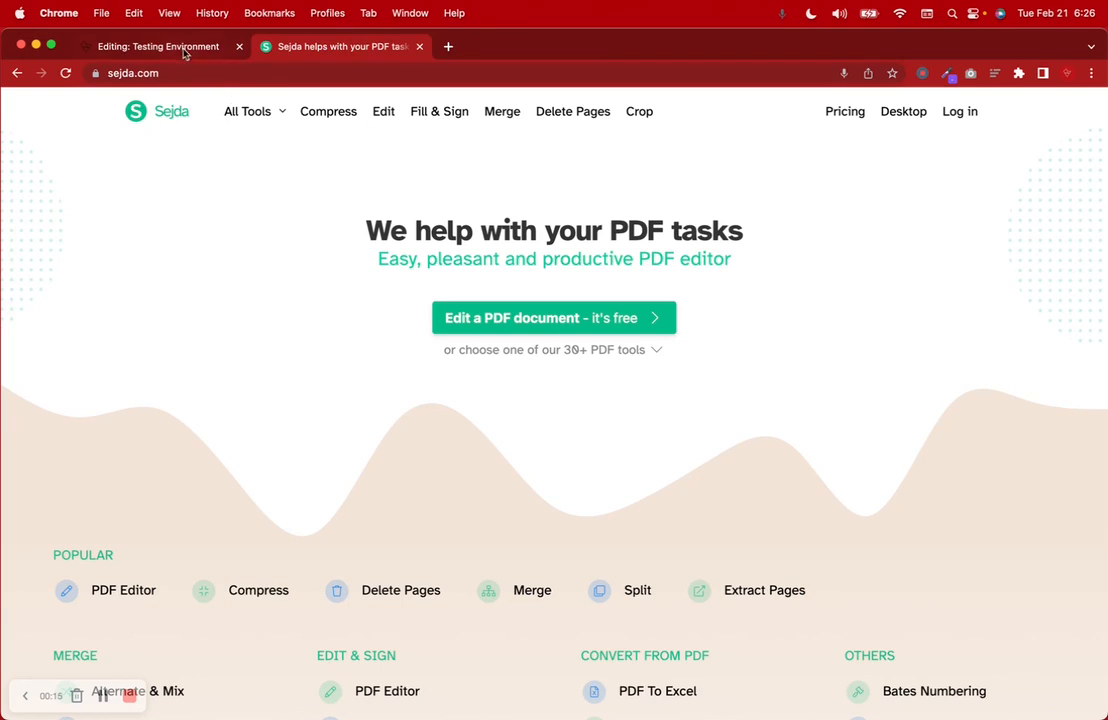
- Open the output documents section of the Testing Environment workflow and highlight the PDF unlocking and tagging instructions
{"action": "left_click", "coordinate": [160, 47]}
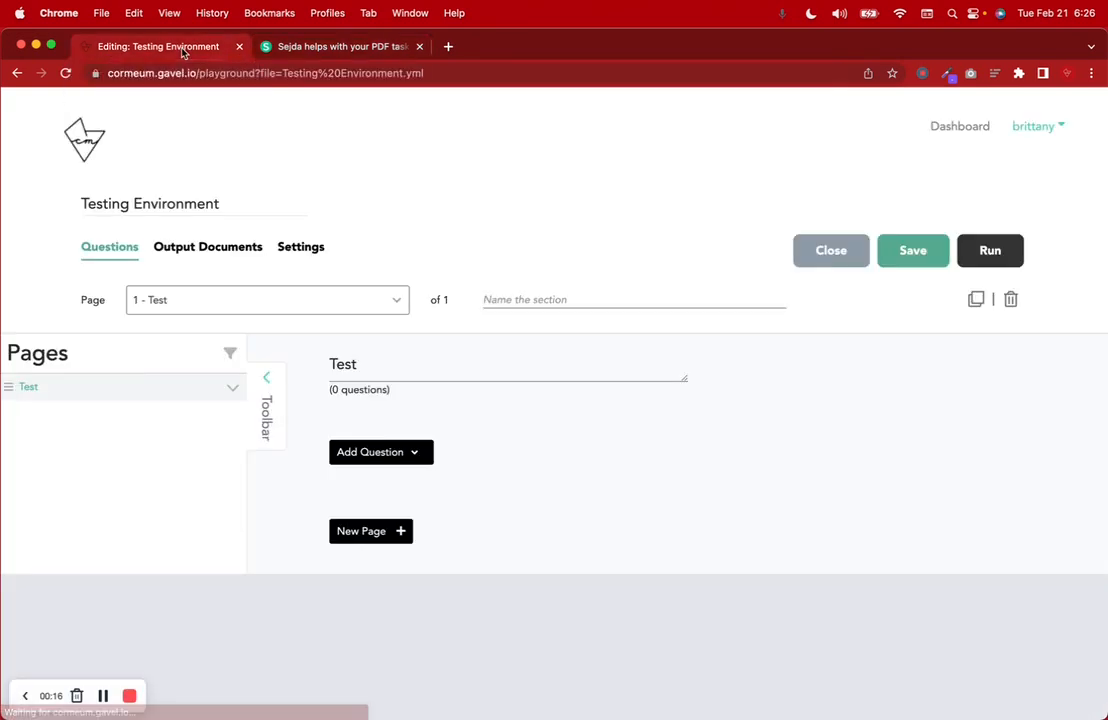
{"action": "left_click", "coordinate": [205, 254]}
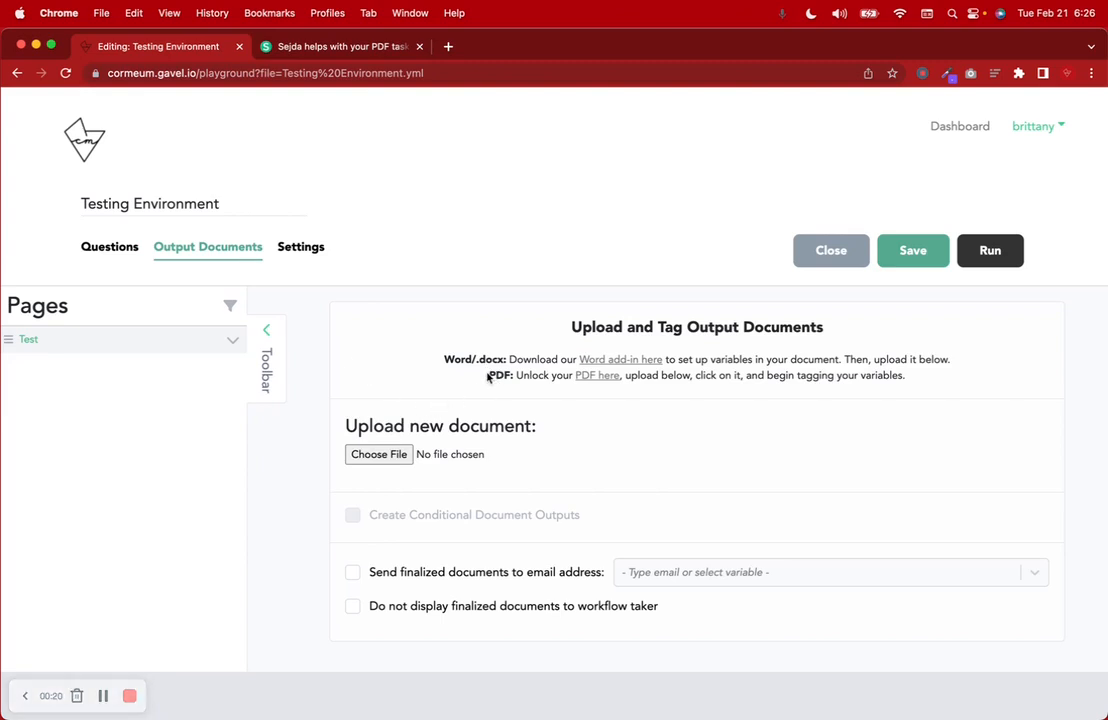
{"action": "left_click_drag", "start_coordinate": [488, 377], "coordinate": [1062, 382]}
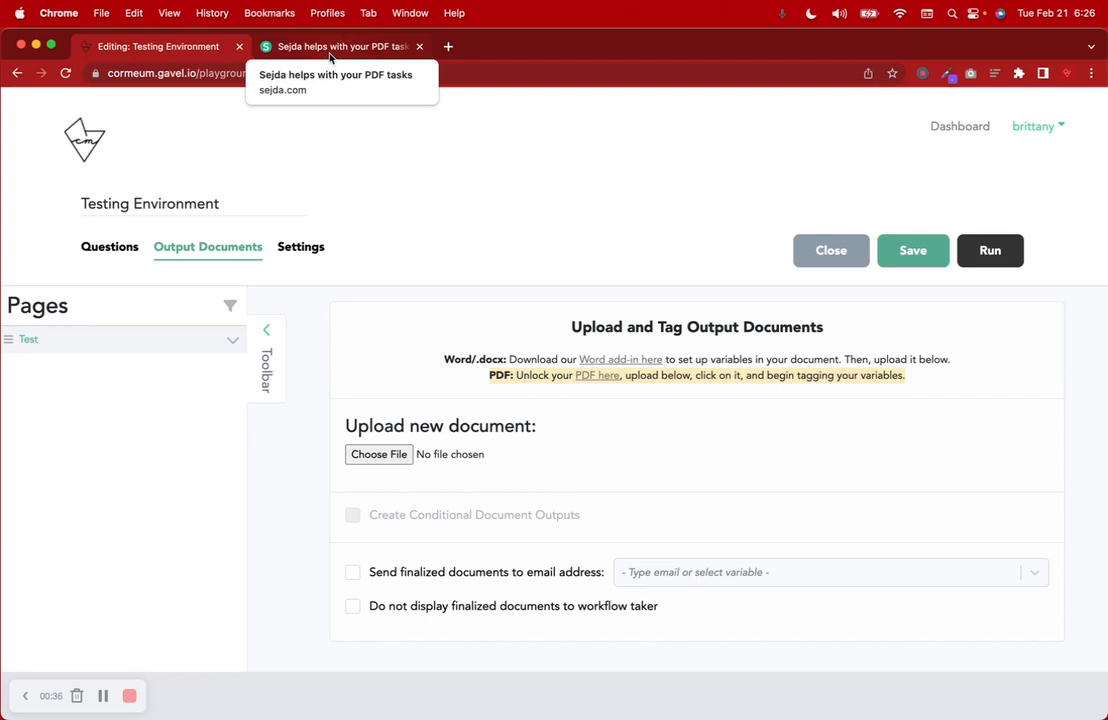
- Switch to the Sejda website, view the minimized MRT Output Document PDF.pdf in Preview, and close it
{"action": "left_click", "coordinate": [285, 46]}
{"action": "left_click", "coordinate": [155, 47]}
{"action": "left_click", "coordinate": [303, 47]}
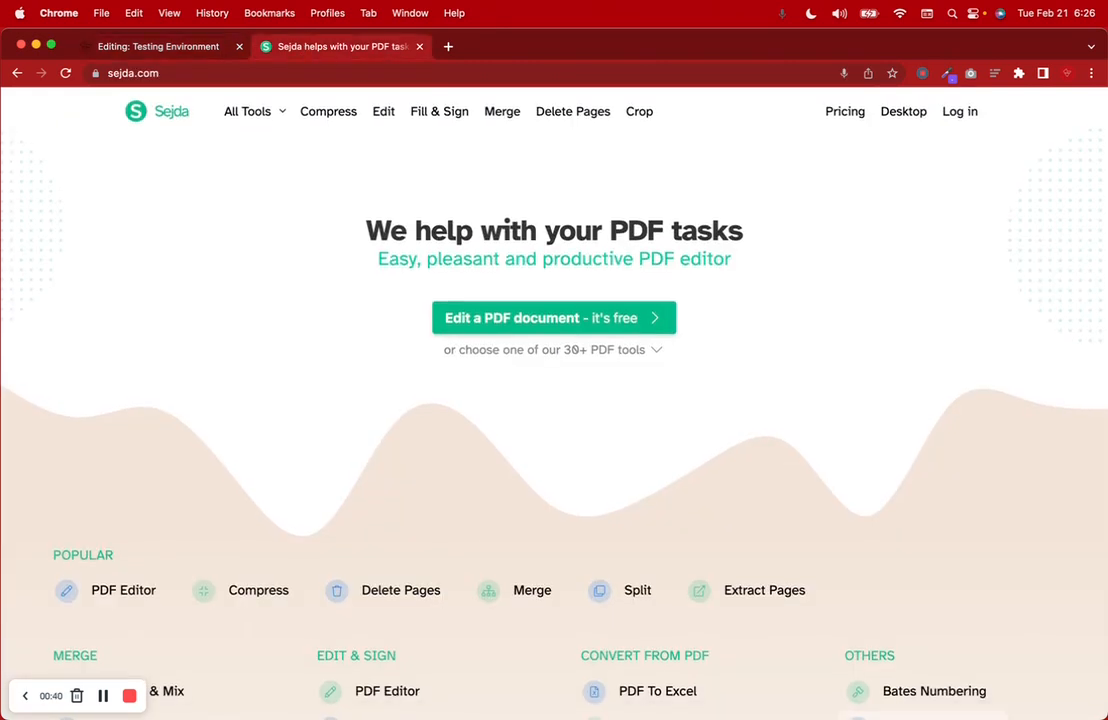
{"action": "mouse_move", "coordinate": [940, 700]}
{"action": "left_click", "coordinate": [997, 697]}
{"action": "left_click", "coordinate": [1011, 648]}
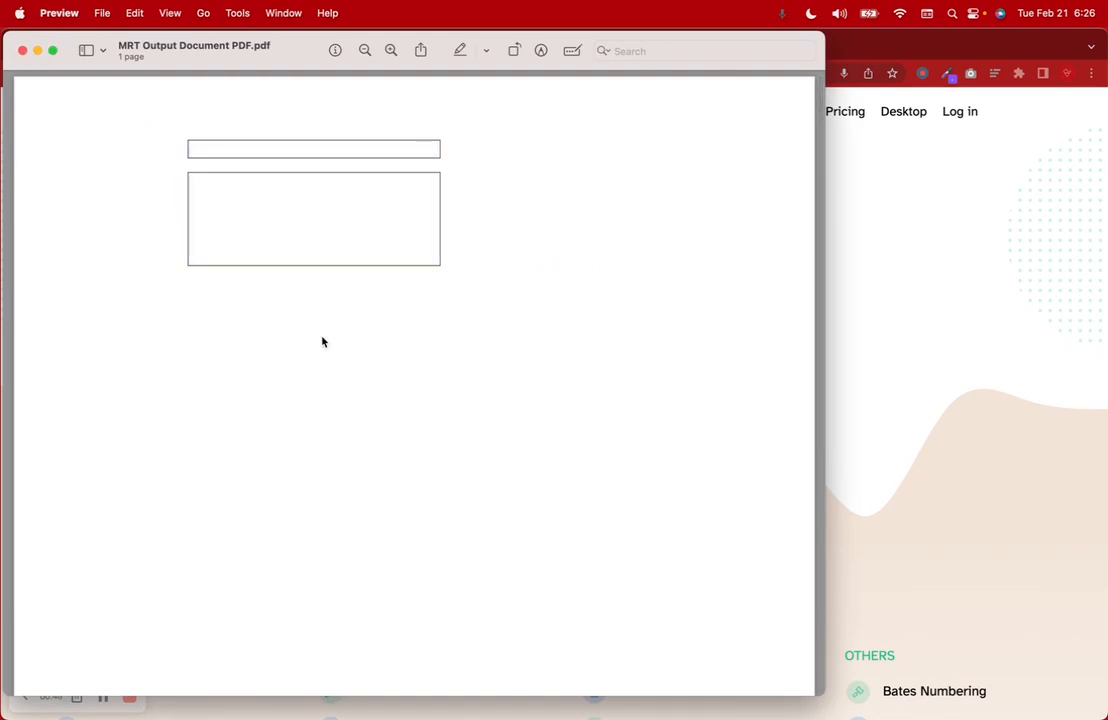
{"action": "left_click", "coordinate": [23, 51]}
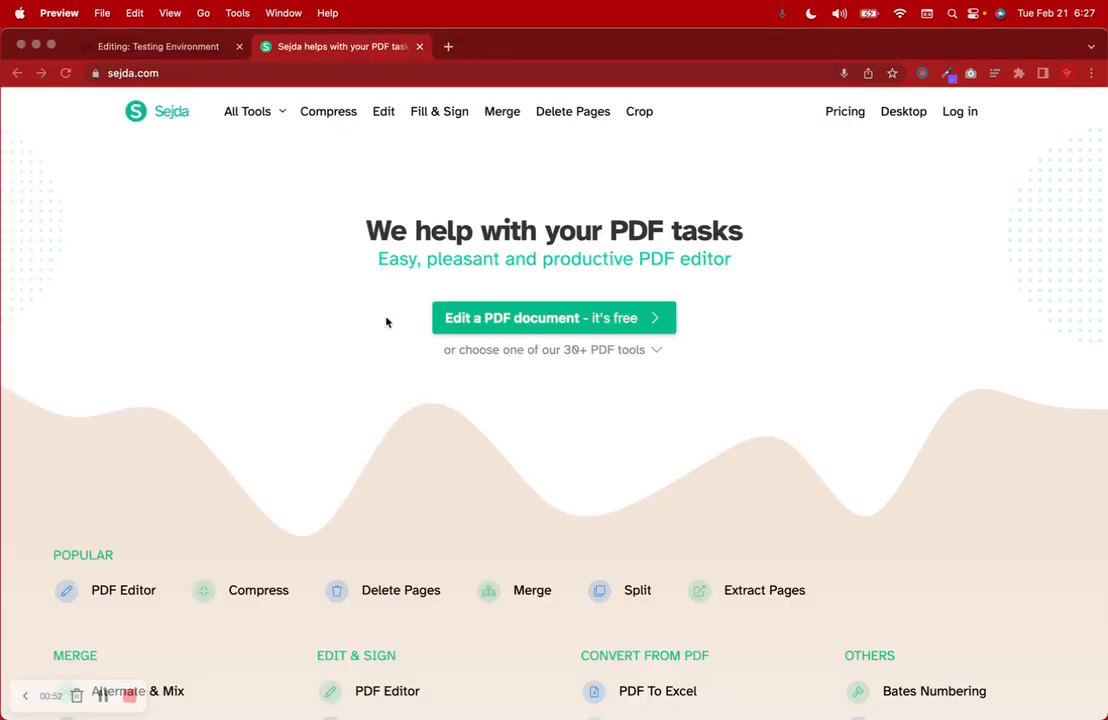
- Open Sejda's free online PDF editor page and look through its how-to instructions
{"action": "left_click", "coordinate": [200, 49]}
{"action": "left_click", "coordinate": [335, 48]}
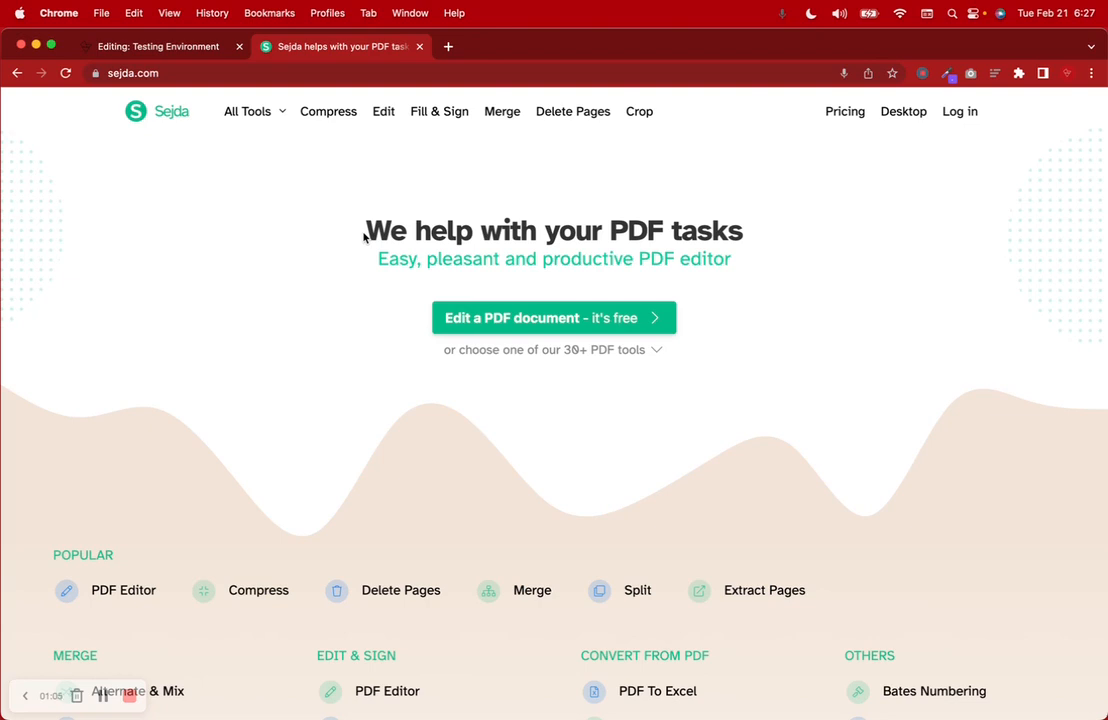
{"action": "left_click", "coordinate": [472, 318]}
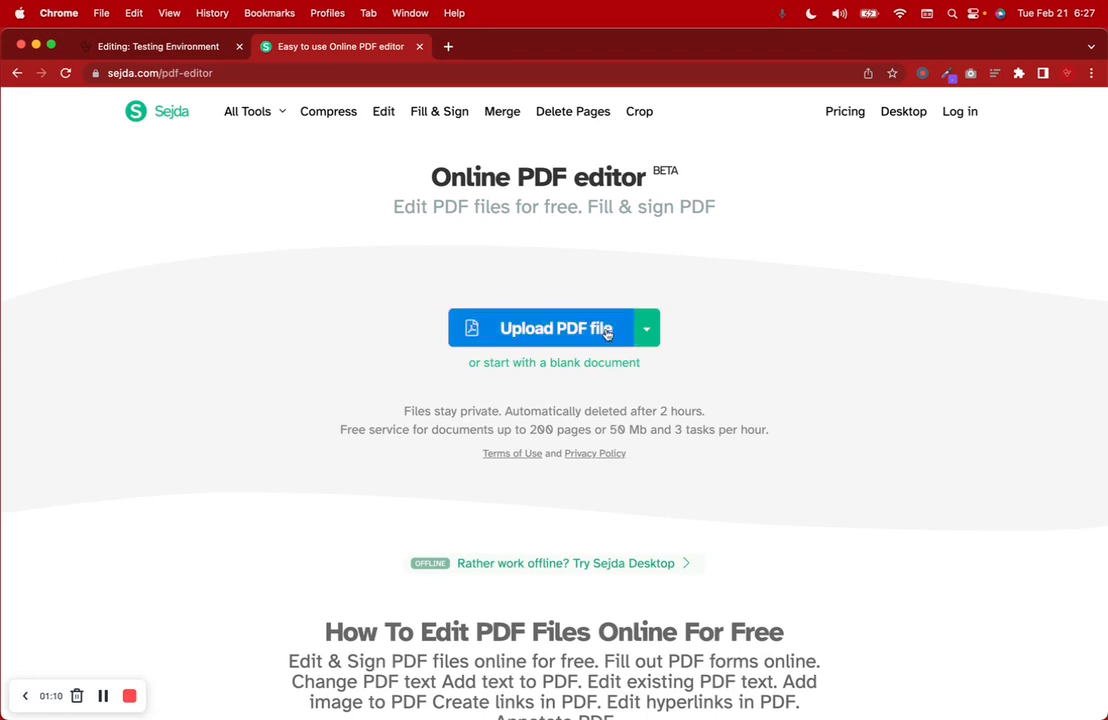
{"action": "mouse_move", "coordinate": [912, 716]}
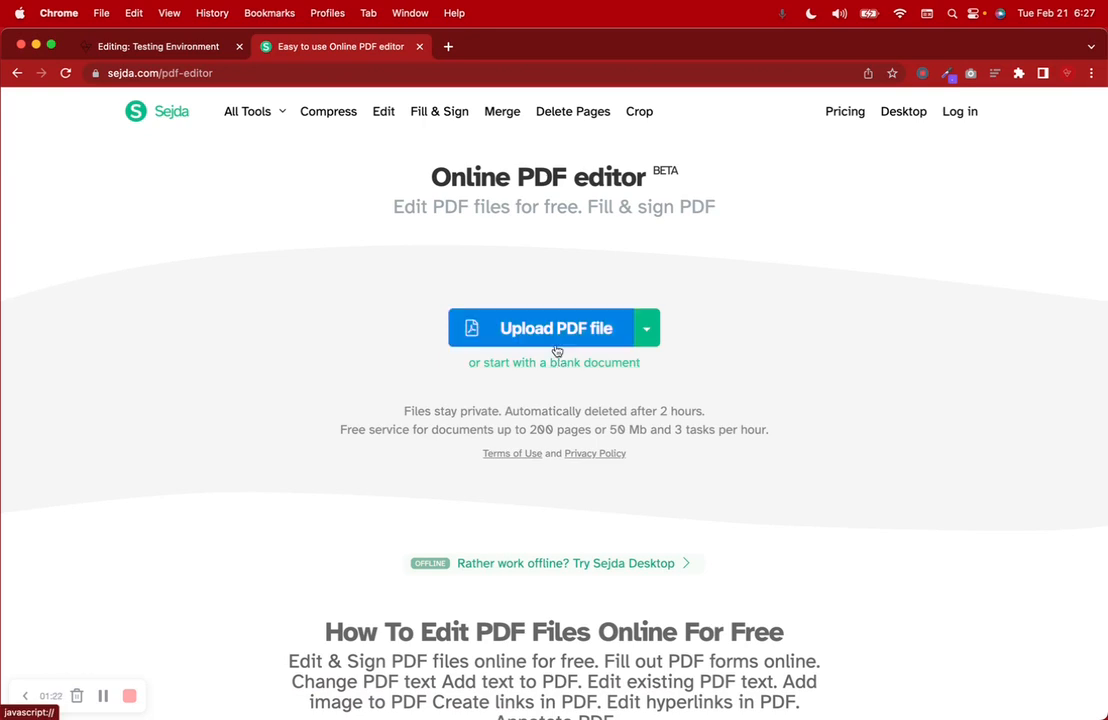
{"action": "scroll", "coordinate": [454, 207], "scroll_direction": "down", "scroll_amount": 15}
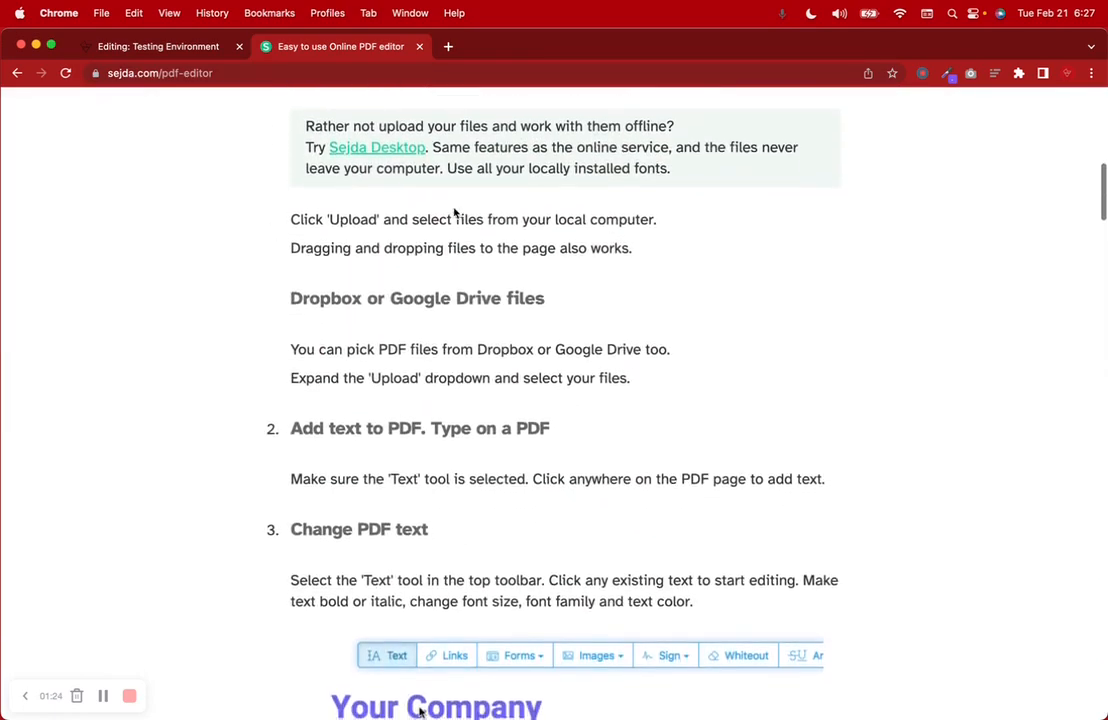
{"action": "scroll", "coordinate": [455, 208], "scroll_direction": "down", "scroll_amount": 20}
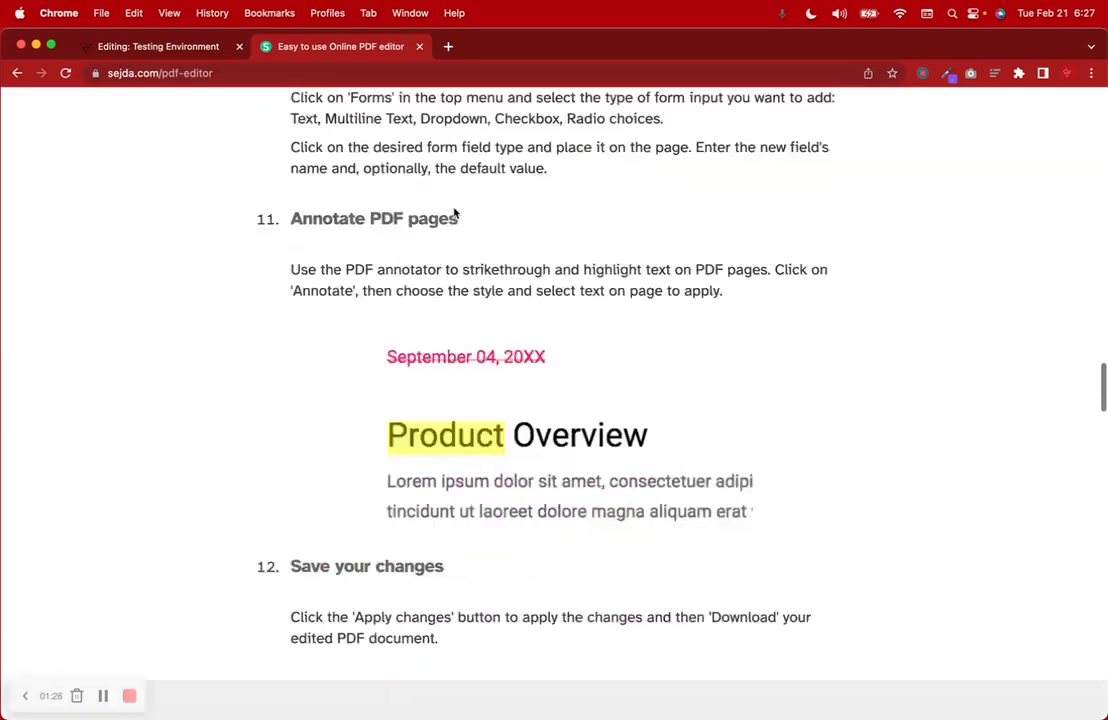
{"action": "scroll", "coordinate": [454, 213], "scroll_direction": "down", "scroll_amount": 20}
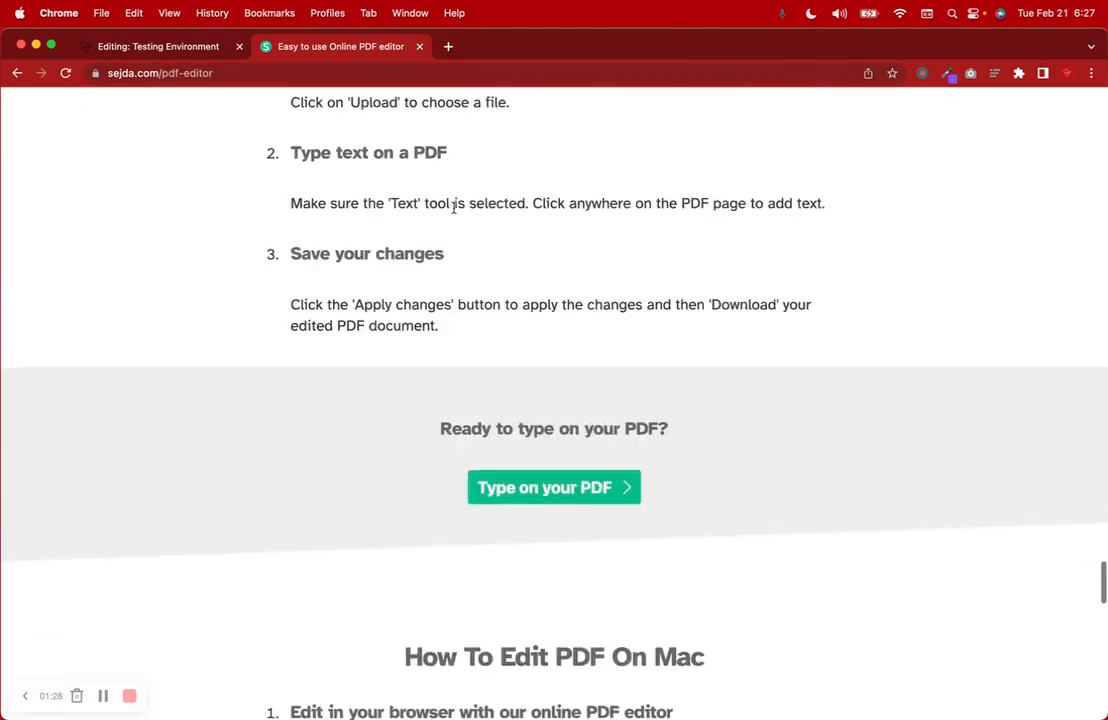
{"action": "scroll", "coordinate": [454, 213], "scroll_direction": "down", "scroll_amount": 3}
{"action": "scroll", "coordinate": [454, 213], "scroll_direction": "up", "scroll_amount": 20}
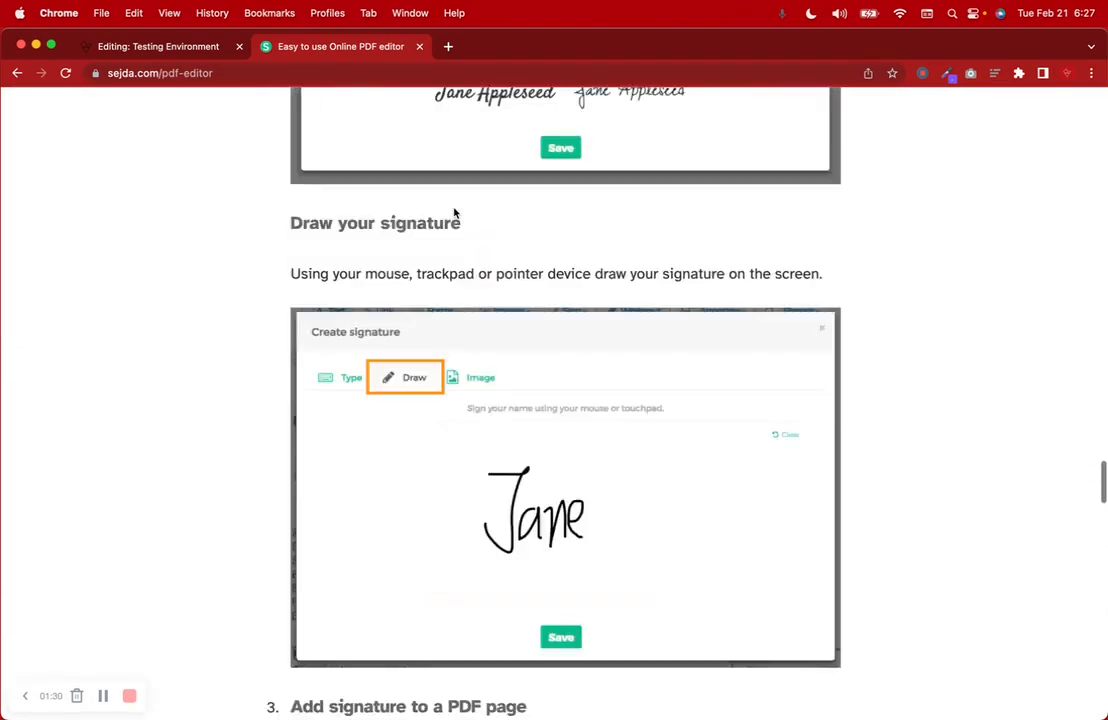
{"action": "scroll", "coordinate": [454, 213], "scroll_direction": "up", "scroll_amount": 2}
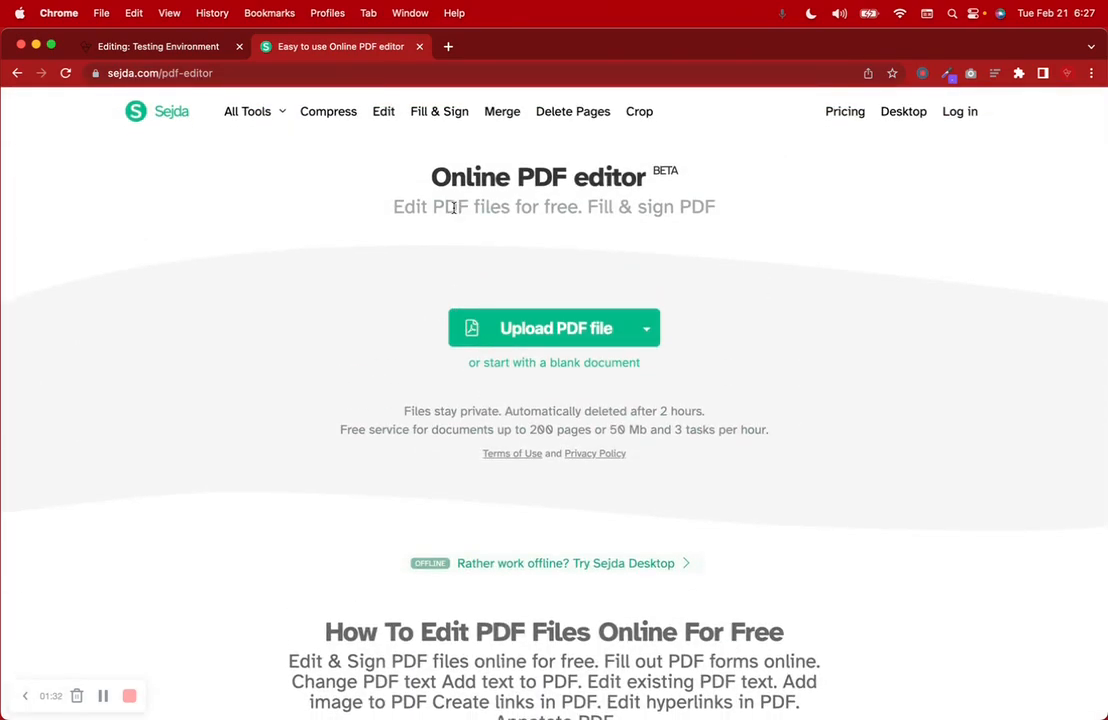
- Open Sejda's pricing page, review the plans, and highlight the usage note above the Desktop+Web Free plan
{"action": "left_click", "coordinate": [845, 111]}
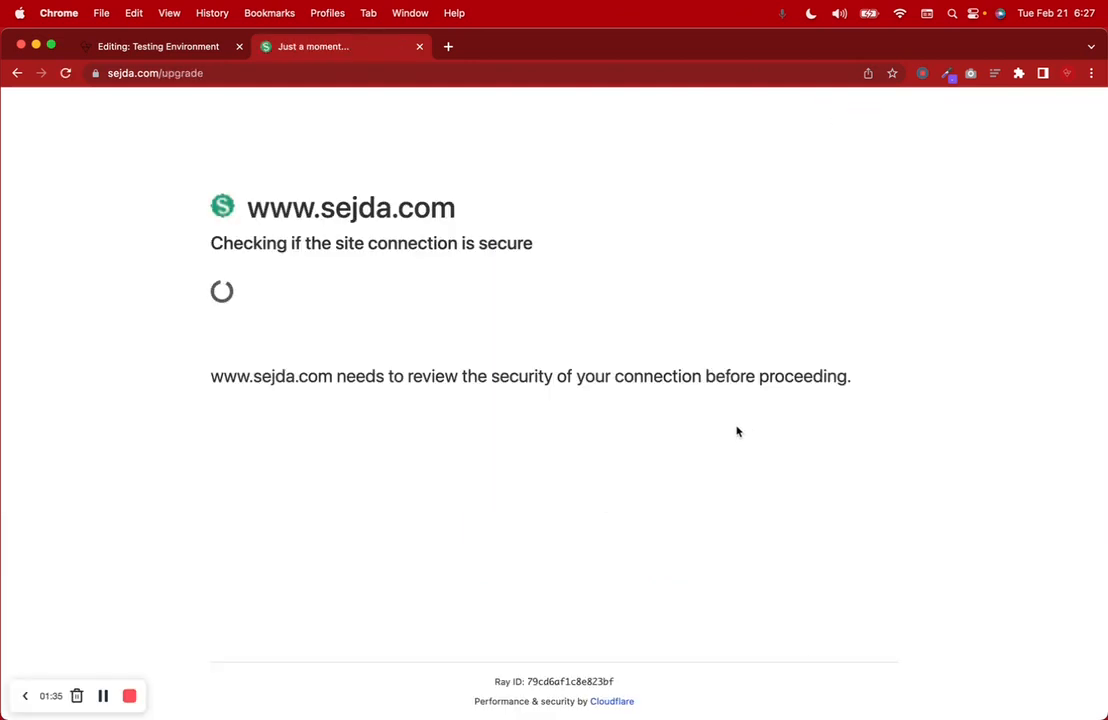
{"action": "scroll", "coordinate": [733, 438], "scroll_direction": "down", "scroll_amount": 3}
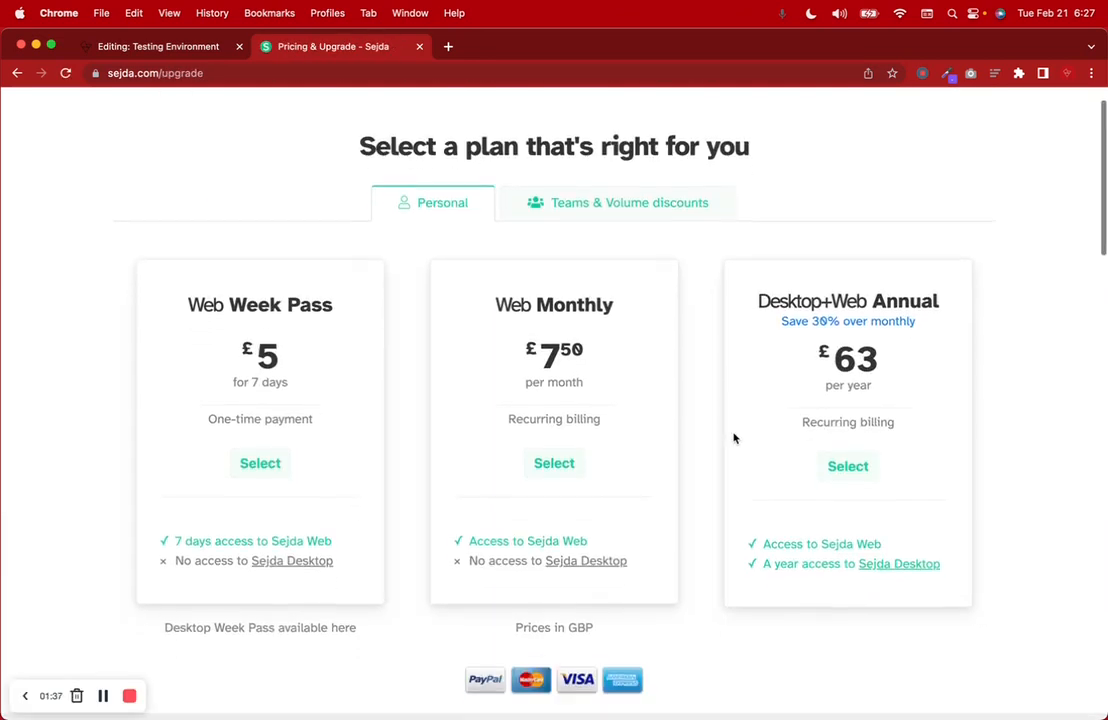
{"action": "scroll", "coordinate": [733, 438], "scroll_direction": "down", "scroll_amount": 15}
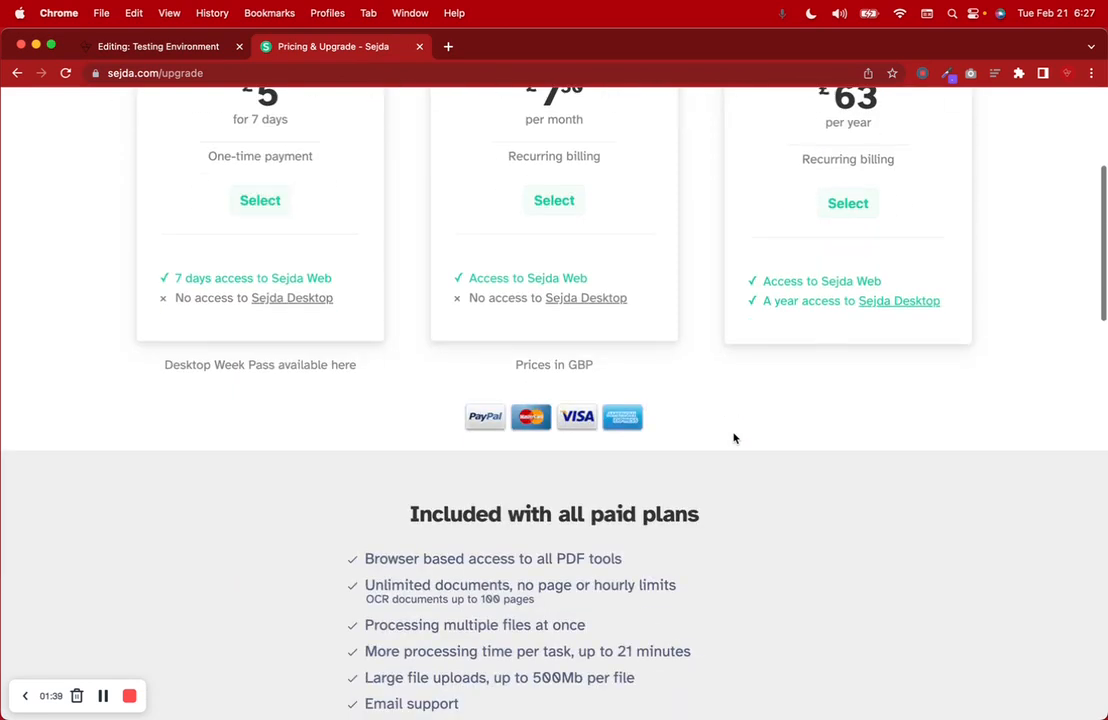
{"action": "scroll", "coordinate": [734, 438], "scroll_direction": "down", "scroll_amount": 1}
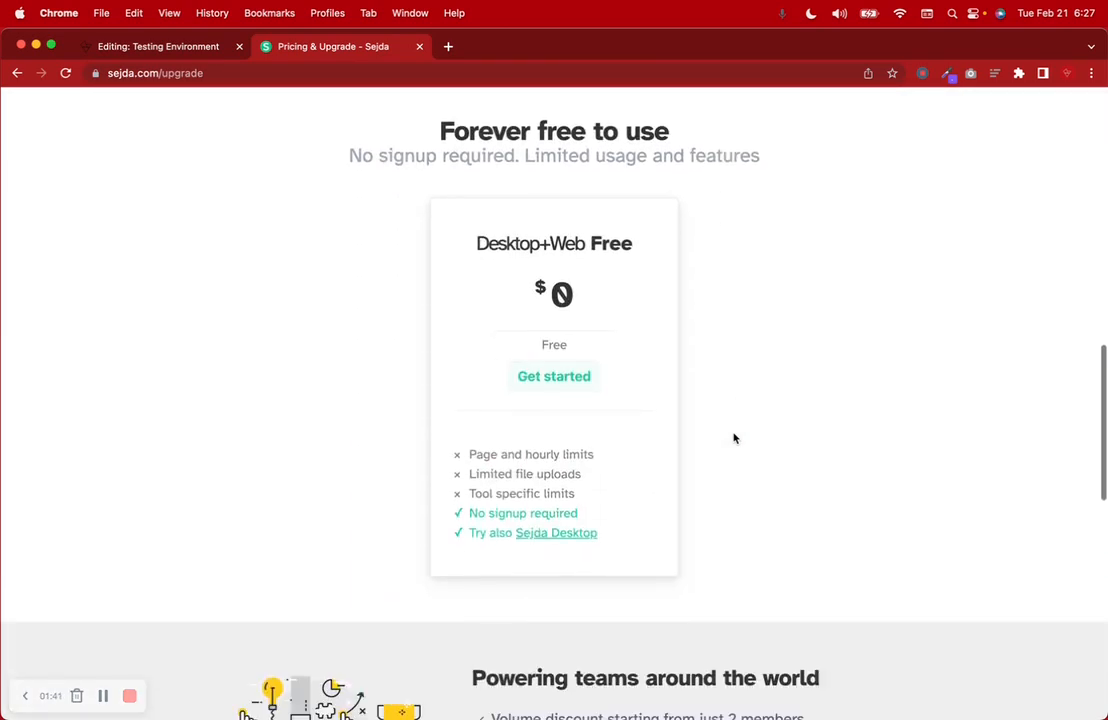
{"action": "scroll", "coordinate": [734, 438], "scroll_direction": "up", "scroll_amount": 1}
{"action": "left_click_drag", "start_coordinate": [376, 189], "coordinate": [793, 193]}
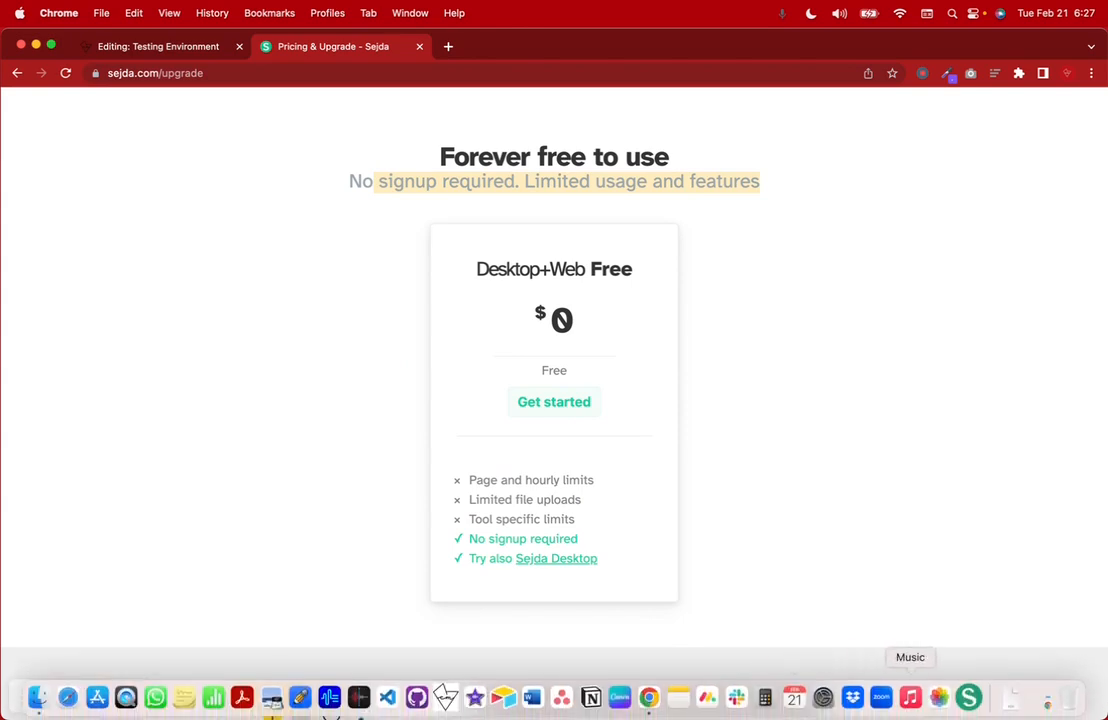
- View the Sejda PDF Desktop app, close it, and look over the rest of the pricing page
{"action": "left_click", "coordinate": [969, 692]}
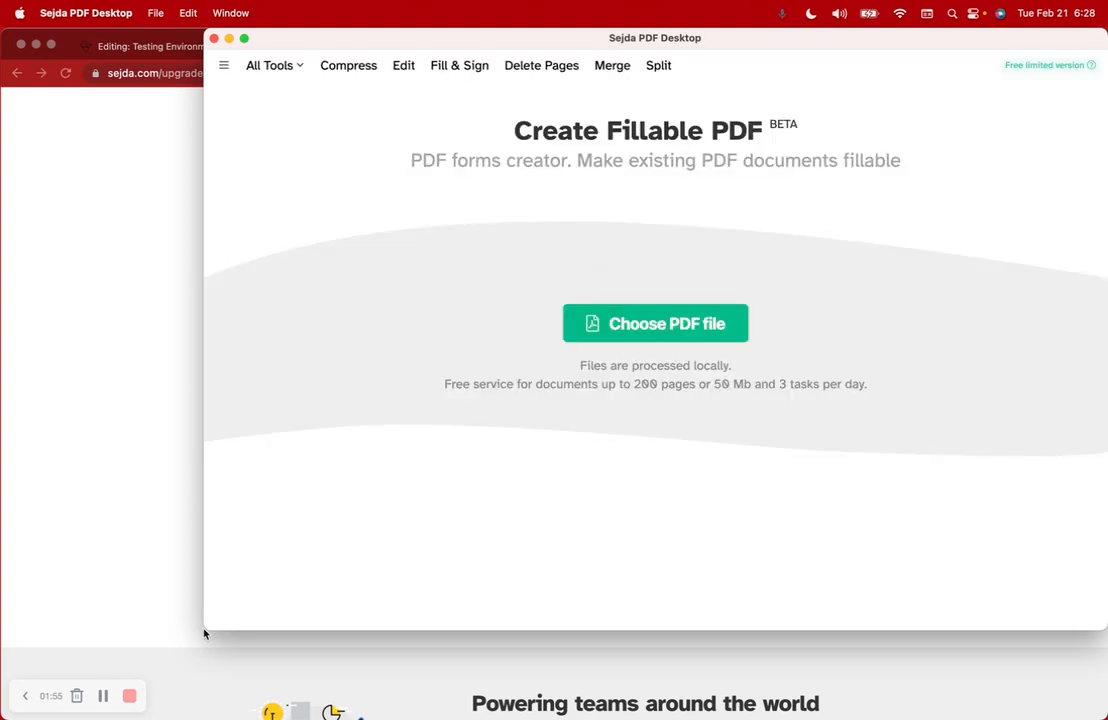
{"action": "left_click", "coordinate": [213, 39]}
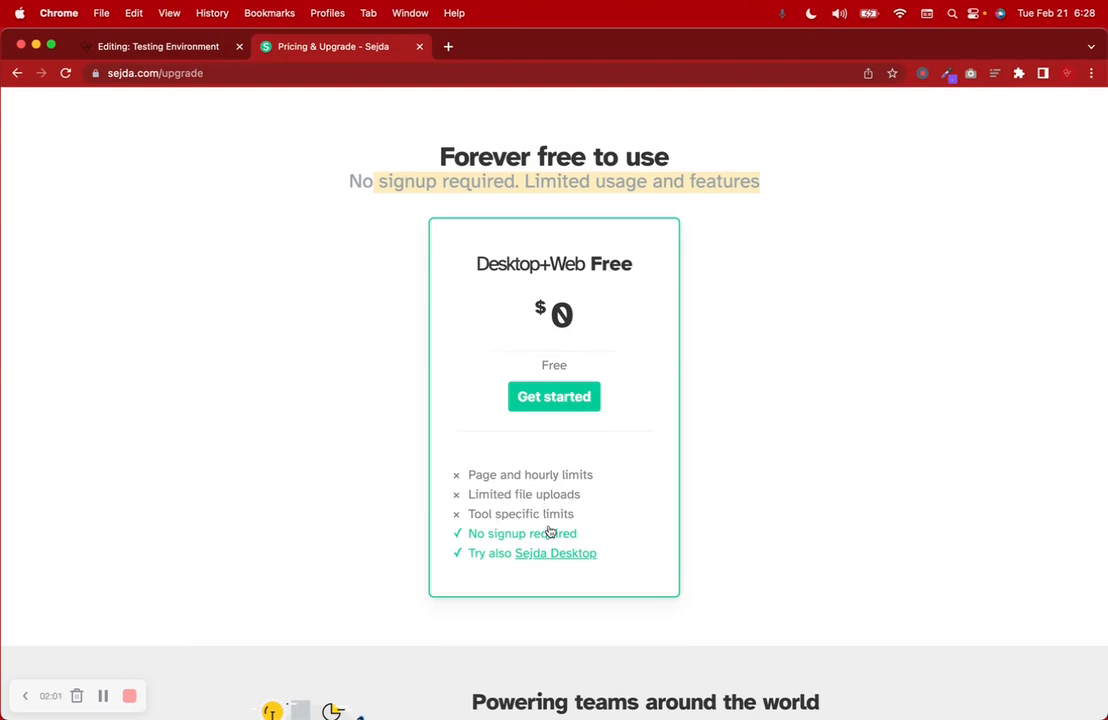
{"action": "scroll", "coordinate": [759, 584], "scroll_direction": "down", "scroll_amount": 10}
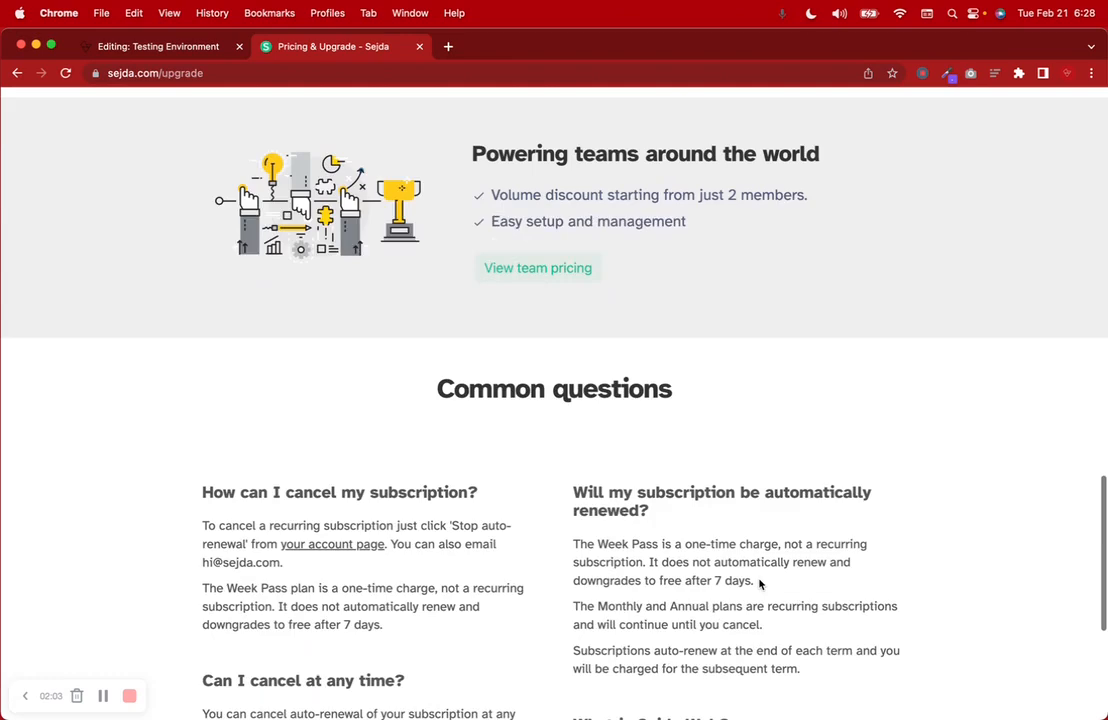
{"action": "scroll", "coordinate": [760, 585], "scroll_direction": "up", "scroll_amount": 15}
{"action": "scroll", "coordinate": [760, 584], "scroll_direction": "up", "scroll_amount": 3}
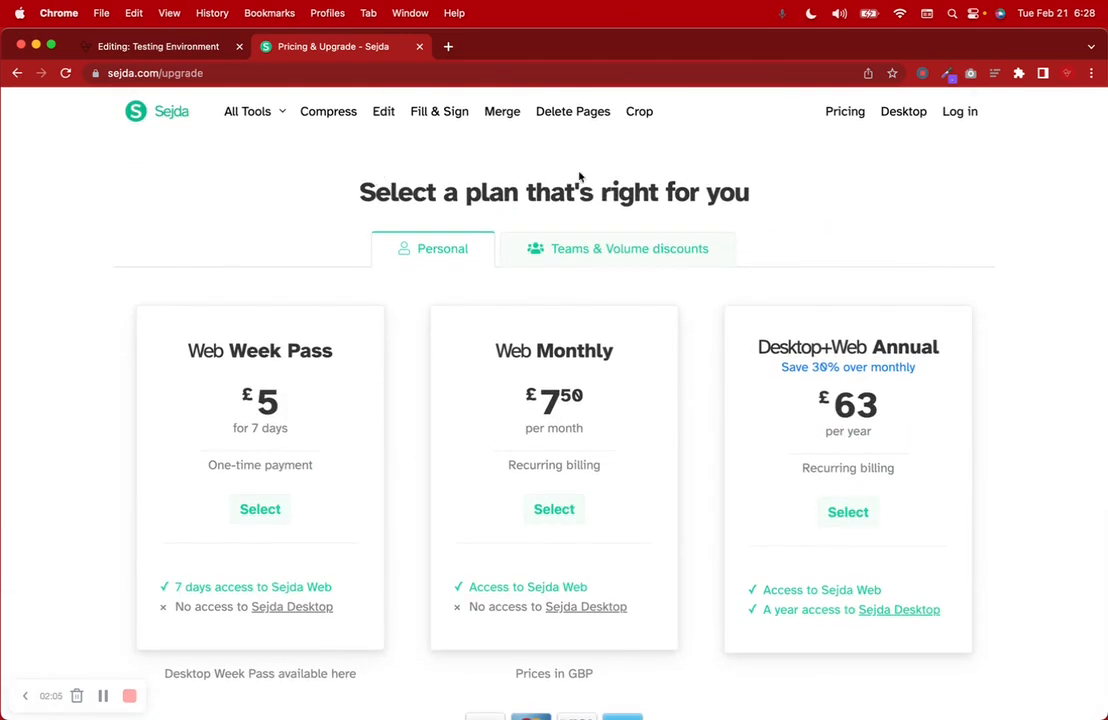
- Return to the Sejda home page and start a blank document in the online PDF editor
{"action": "left_click", "coordinate": [150, 111]}
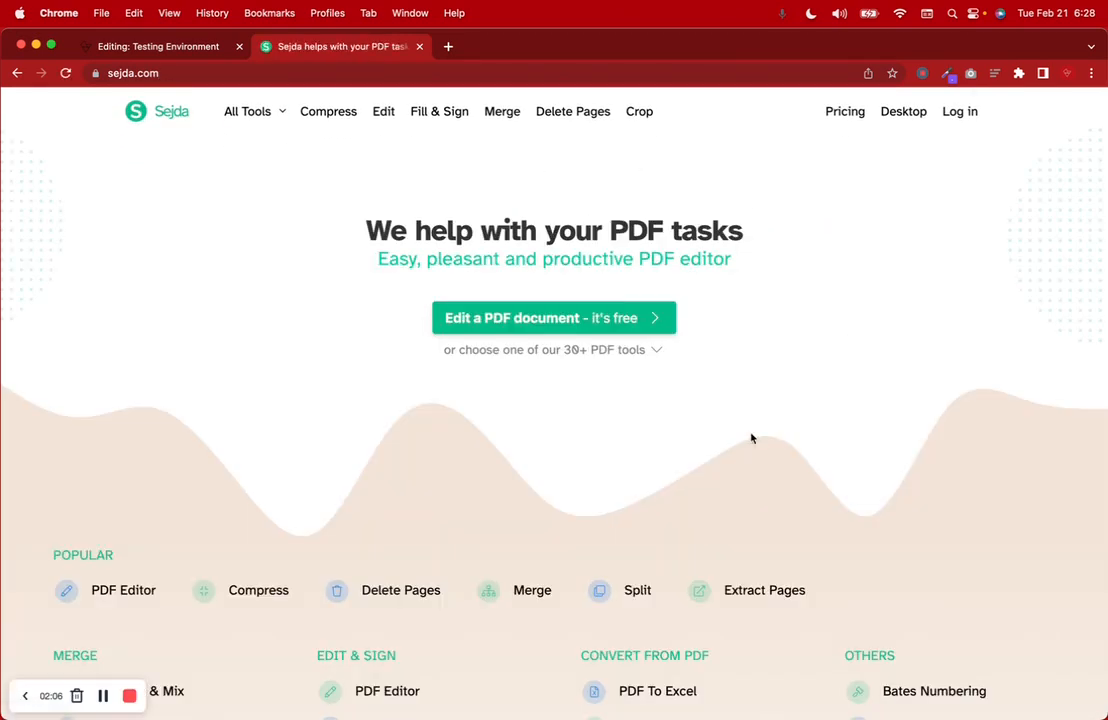
{"action": "left_click", "coordinate": [584, 322]}
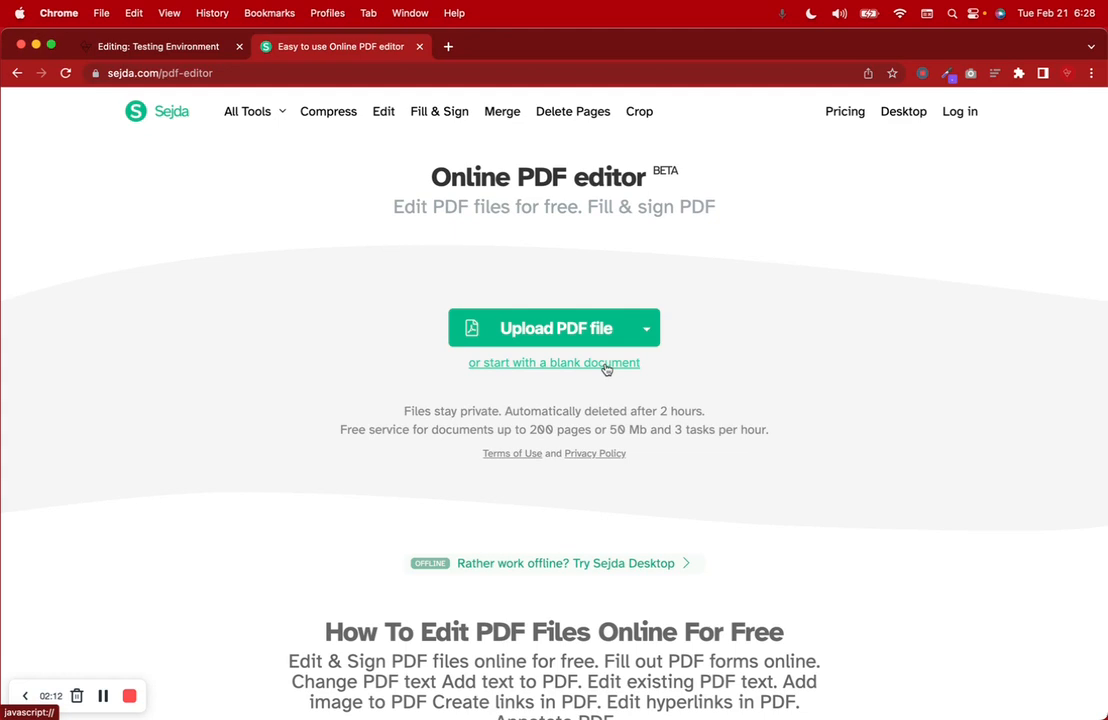
{"action": "left_click", "coordinate": [606, 366]}
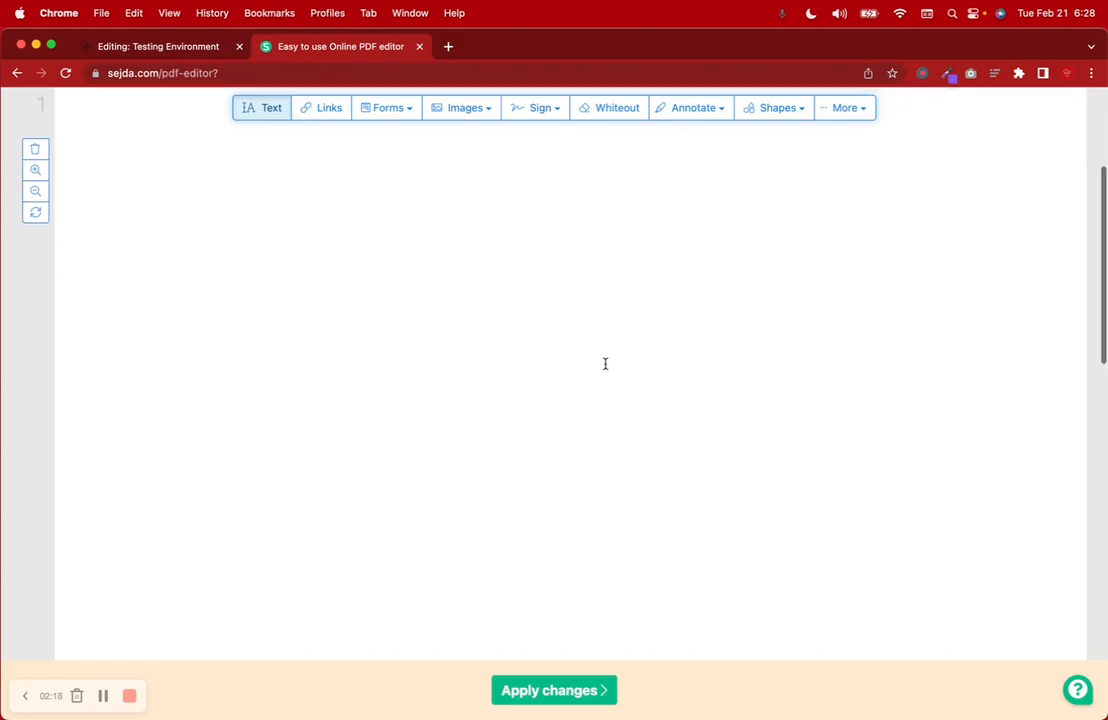
- Add a text box near the top of the blank page and make its placeholder text bold and italic
{"action": "scroll", "coordinate": [605, 364], "scroll_direction": "up", "scroll_amount": 5}
{"action": "scroll", "coordinate": [605, 364], "scroll_direction": "down", "scroll_amount": 2}
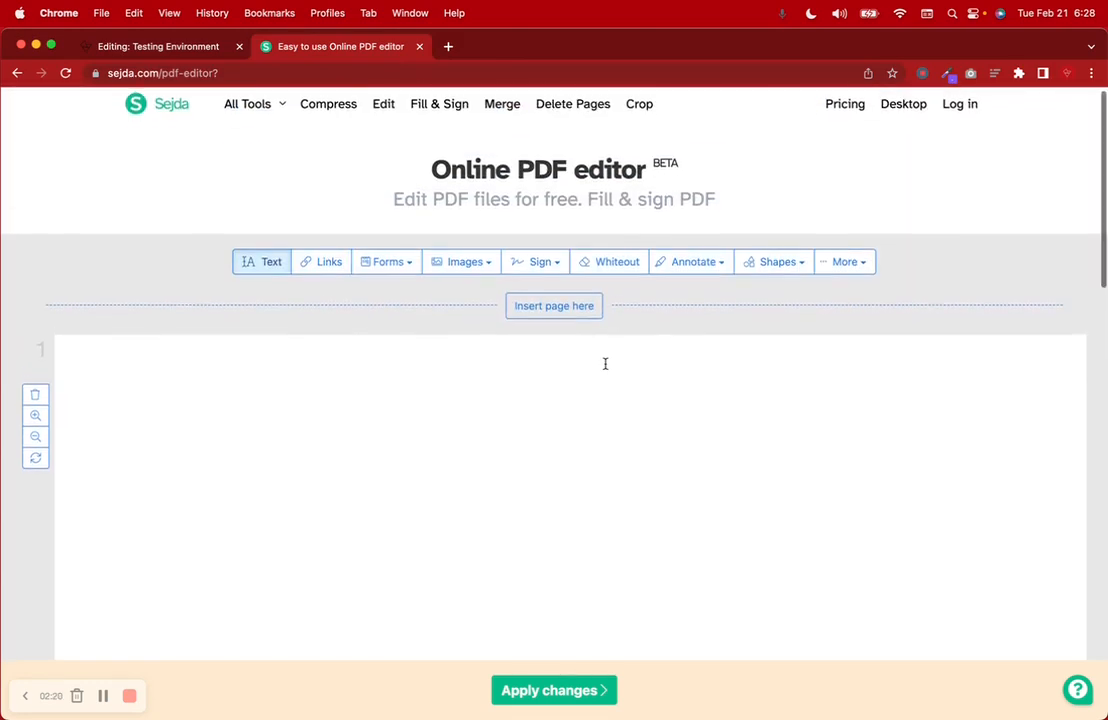
{"action": "scroll", "coordinate": [542, 250], "scroll_direction": "down", "scroll_amount": 5}
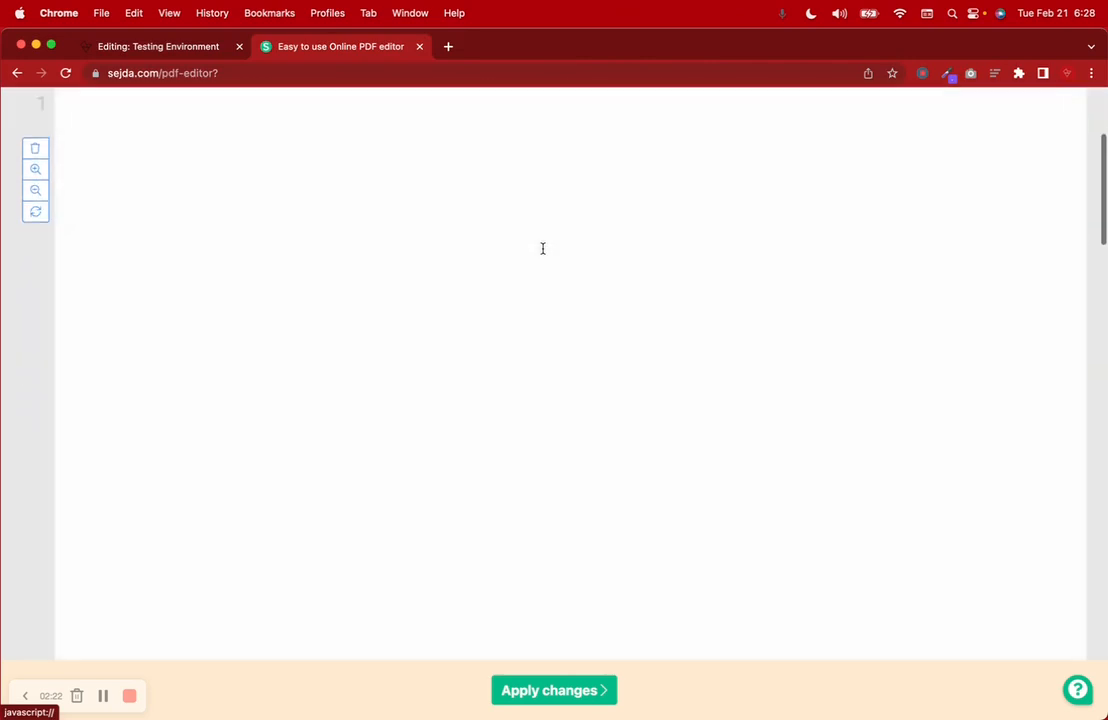
{"action": "scroll", "coordinate": [542, 247], "scroll_direction": "up", "scroll_amount": 8}
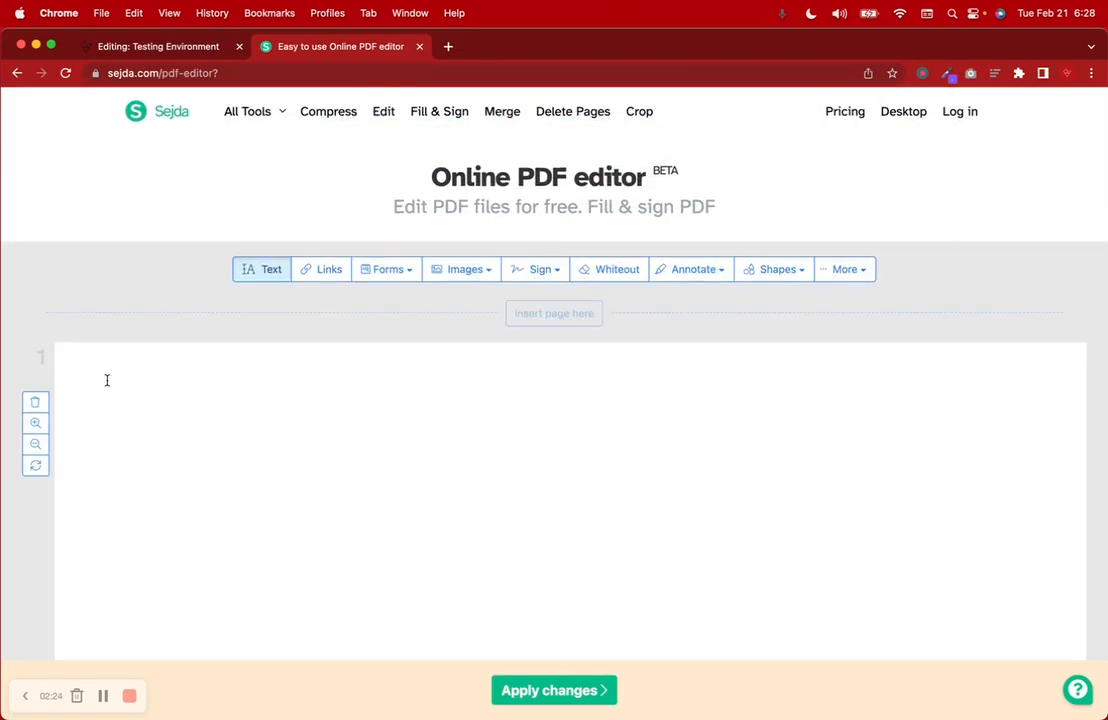
{"action": "scroll", "coordinate": [477, 545], "scroll_direction": "down", "scroll_amount": 4}
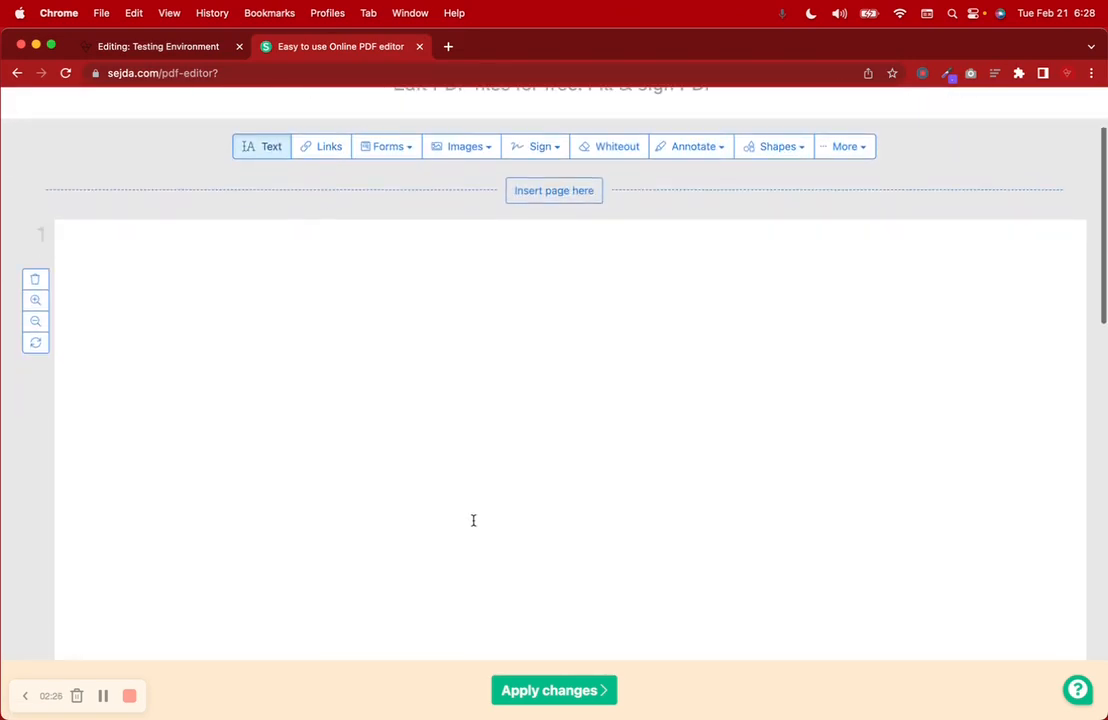
{"action": "scroll", "coordinate": [823, 265], "scroll_direction": "down", "scroll_amount": 5}
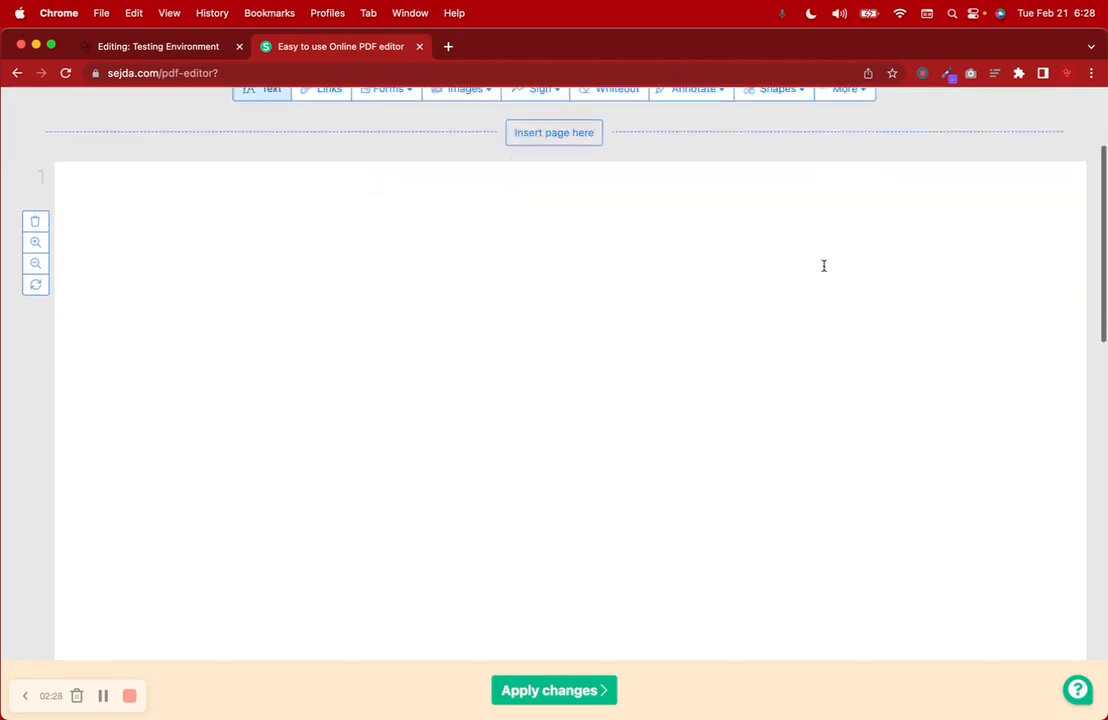
{"action": "scroll", "coordinate": [821, 265], "scroll_direction": "up", "scroll_amount": 10}
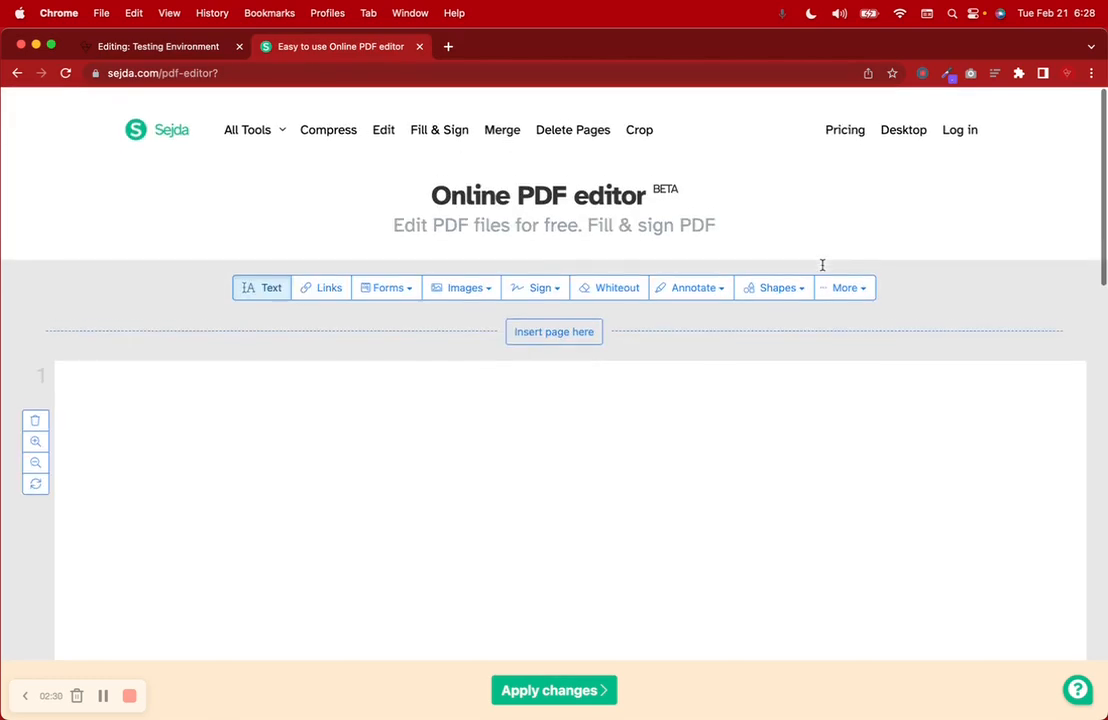
{"action": "left_click", "coordinate": [273, 266]}
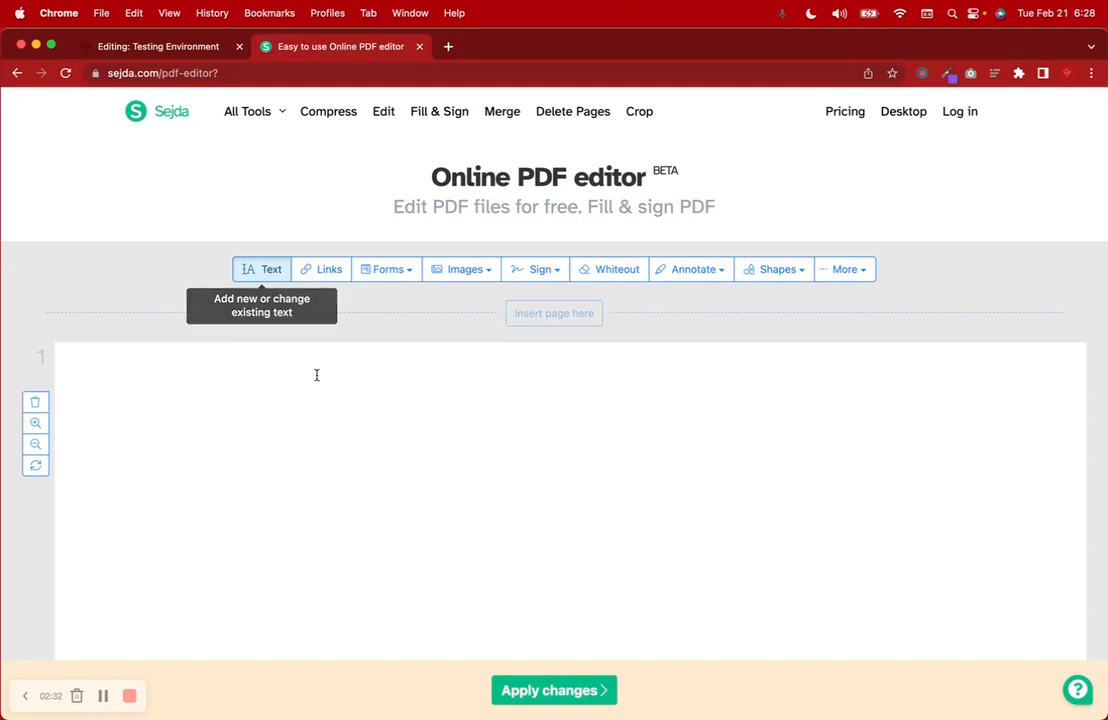
{"action": "left_click", "coordinate": [307, 419]}
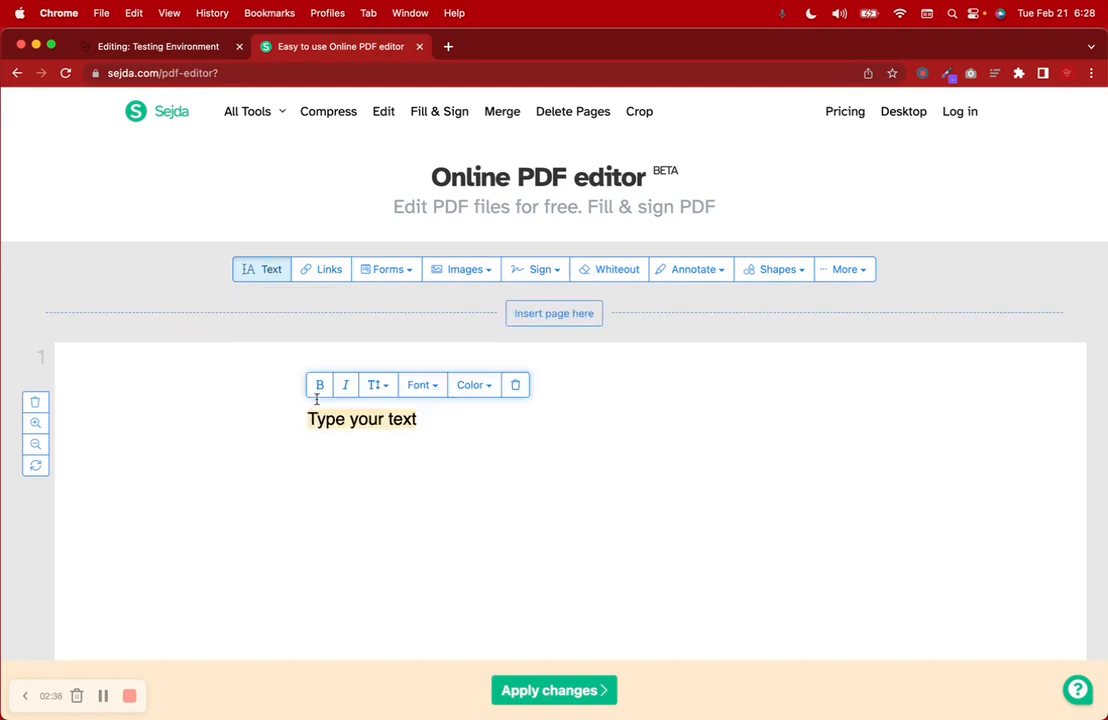
{"action": "left_click", "coordinate": [320, 388]}
{"action": "left_click", "coordinate": [345, 390]}
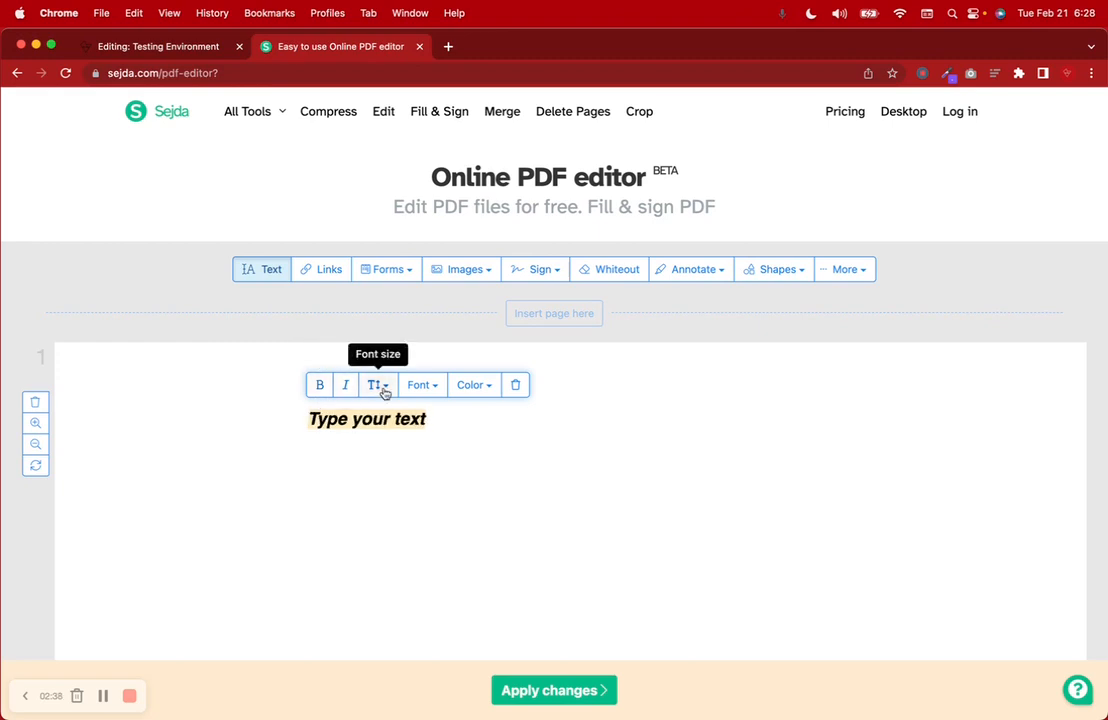
- Make the placeholder text larger, set it in blue Courier, and delete its text box
{"action": "left_click", "coordinate": [384, 390]}
{"action": "left_click", "coordinate": [385, 526]}
{"action": "left_click", "coordinate": [422, 385]}
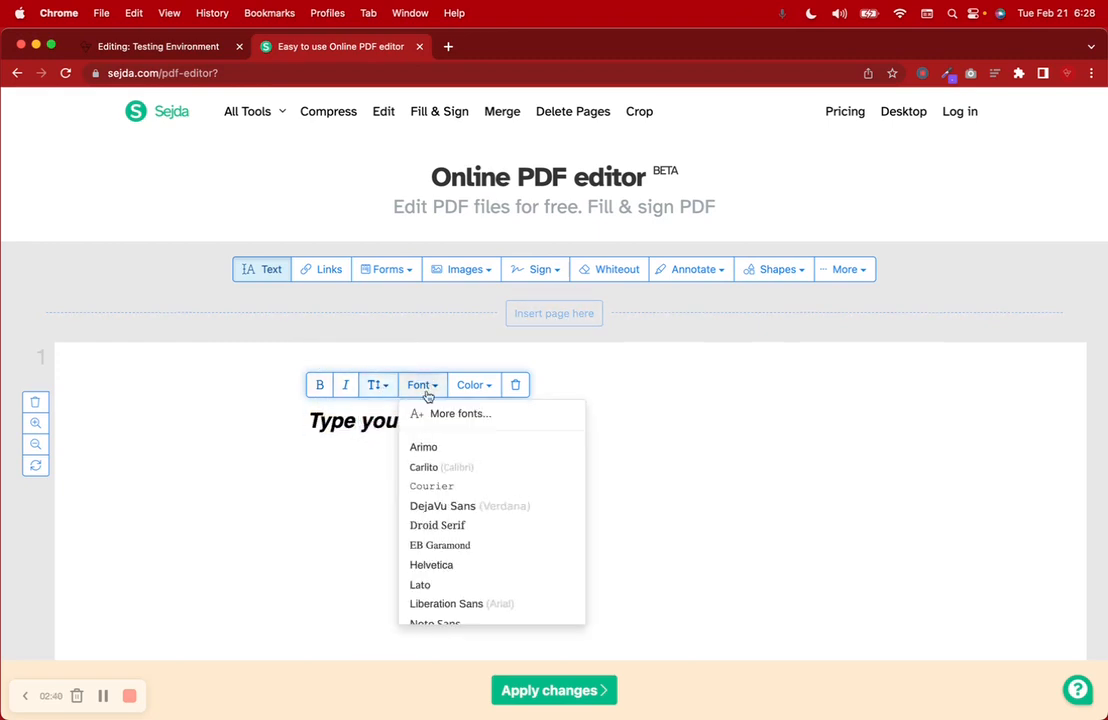
{"action": "left_click", "coordinate": [440, 486]}
{"action": "left_click", "coordinate": [474, 385]}
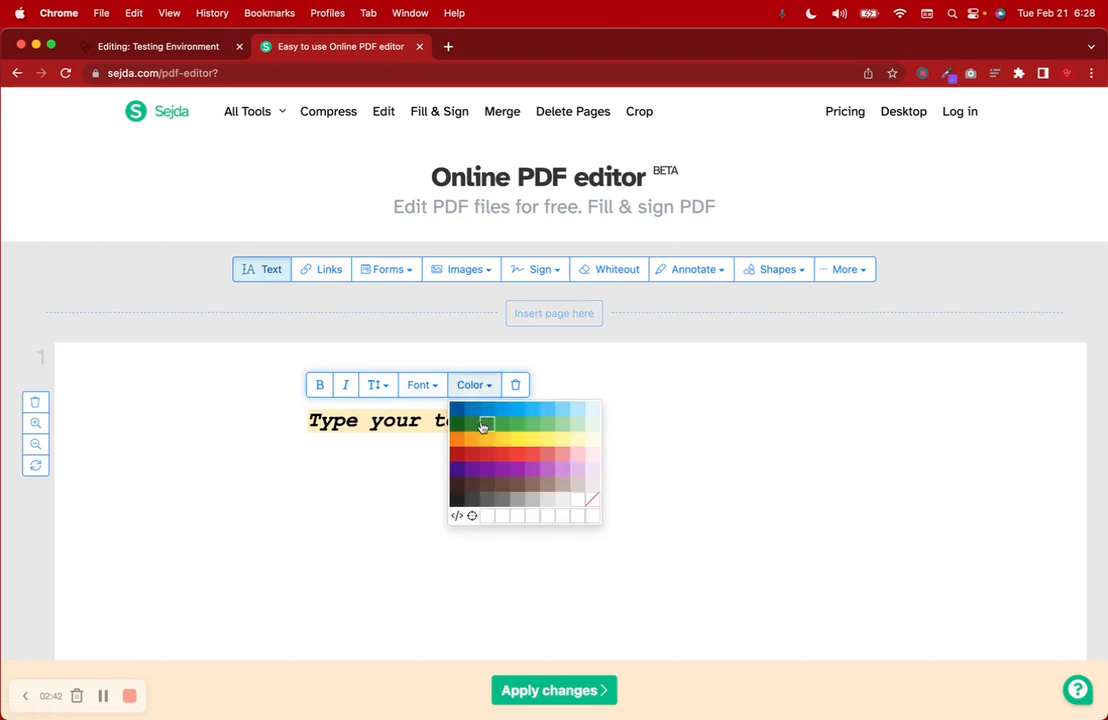
{"action": "left_click", "coordinate": [482, 421]}
{"action": "left_click", "coordinate": [515, 384]}
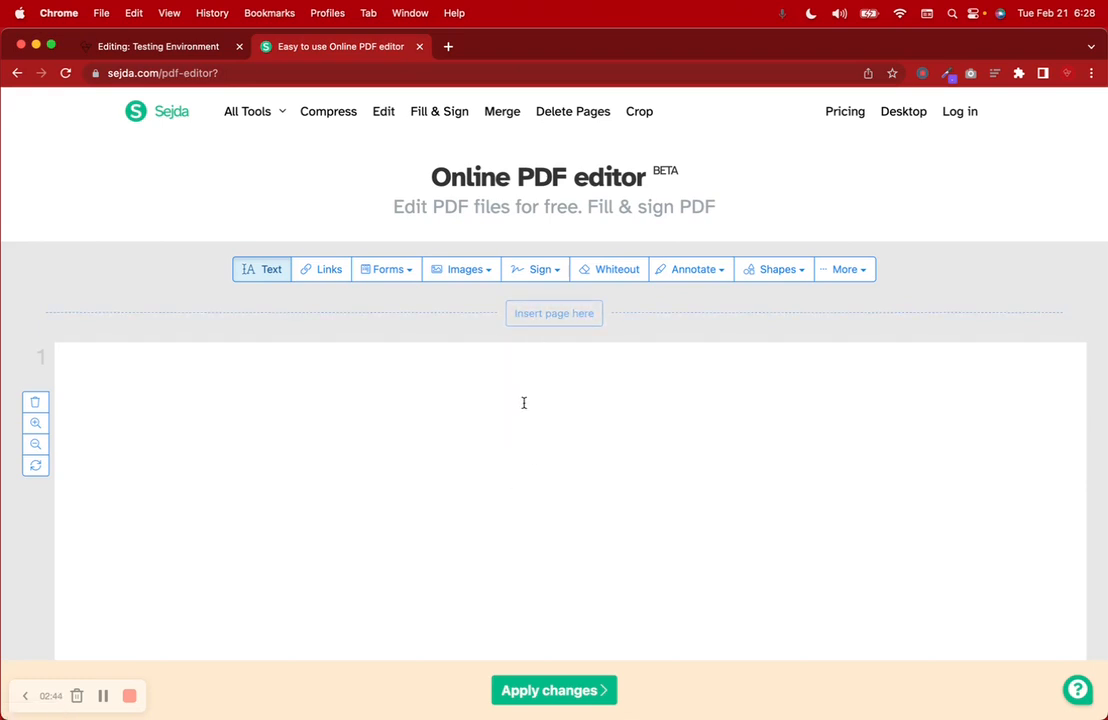
- Draw a link area near the top of the page, review its link target options, and delete the link
{"action": "left_click", "coordinate": [318, 276]}
{"action": "left_click_drag", "start_coordinate": [320, 403], "coordinate": [467, 495]}
{"action": "scroll", "coordinate": [468, 502], "scroll_direction": "down", "scroll_amount": 1}
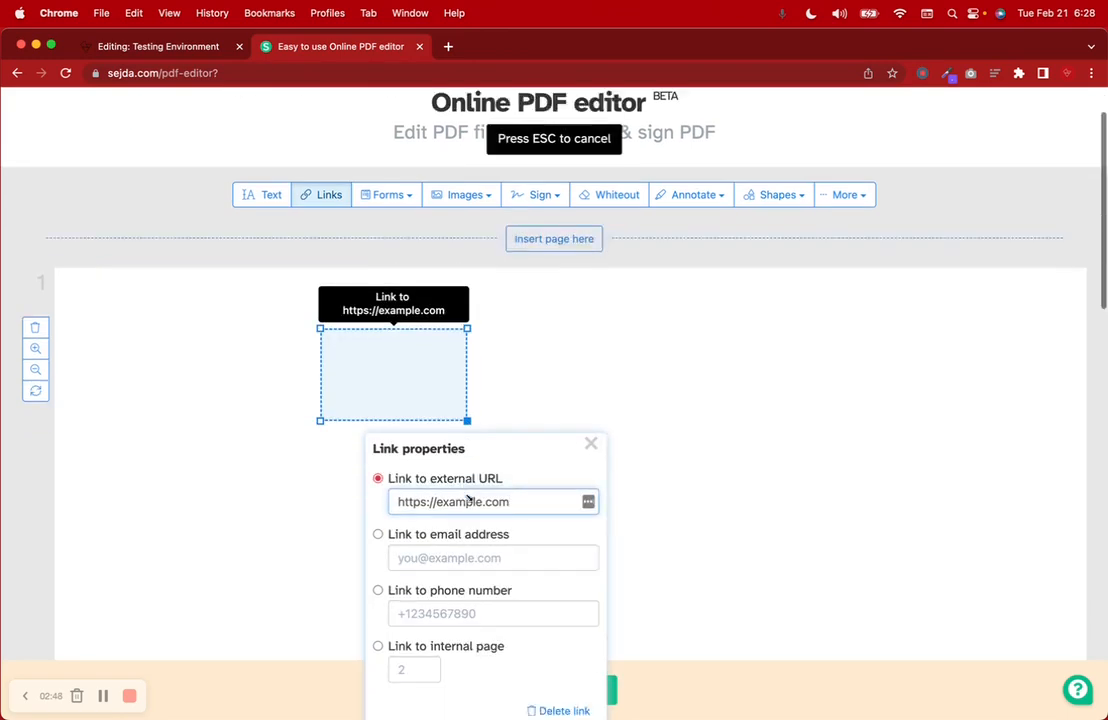
{"action": "scroll", "coordinate": [468, 502], "scroll_direction": "down", "scroll_amount": 1}
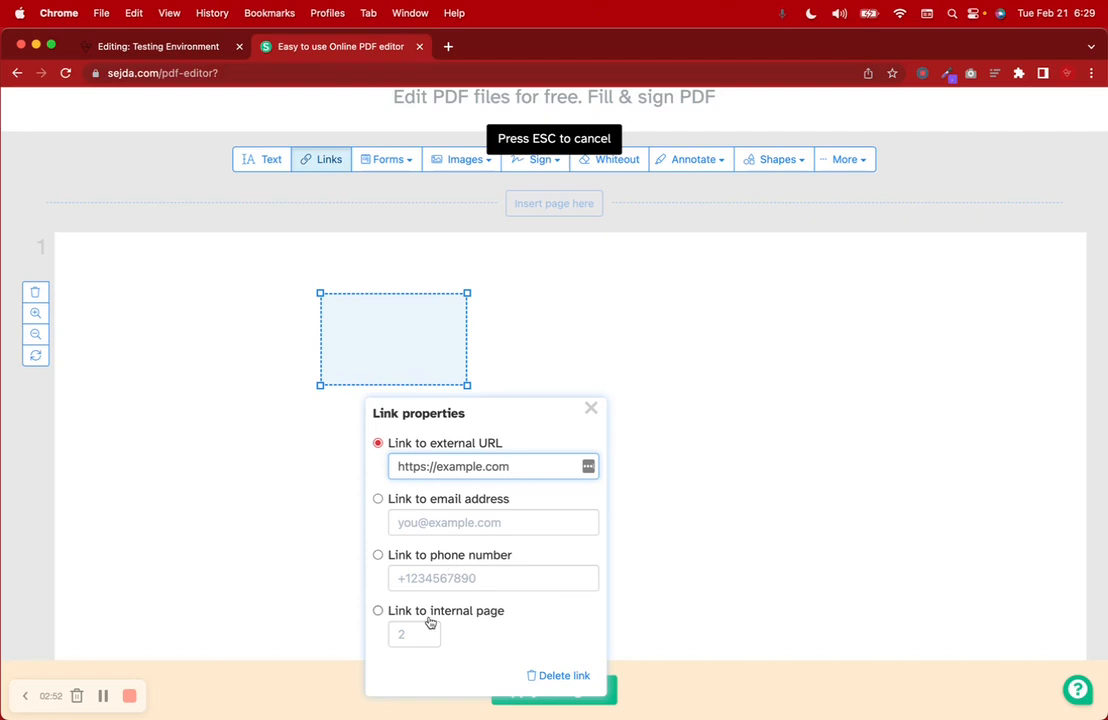
{"action": "left_click", "coordinate": [570, 680]}
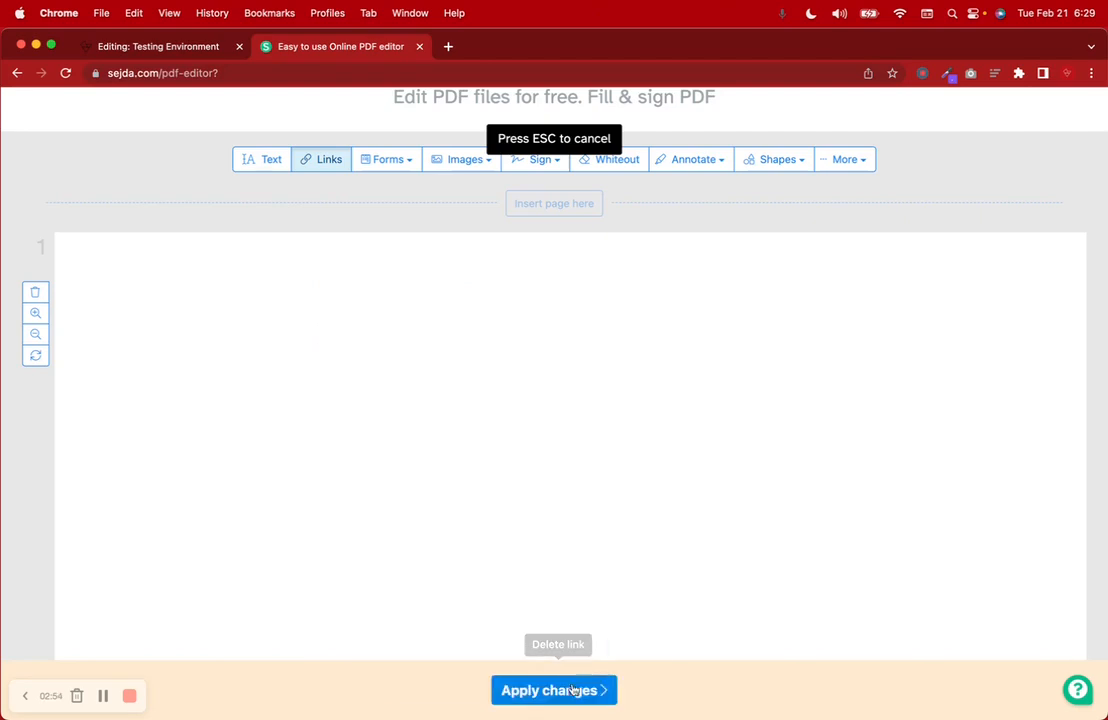
- Add a non-interactive form text box near the top of the page and an X mark below it
{"action": "left_click", "coordinate": [388, 164]}
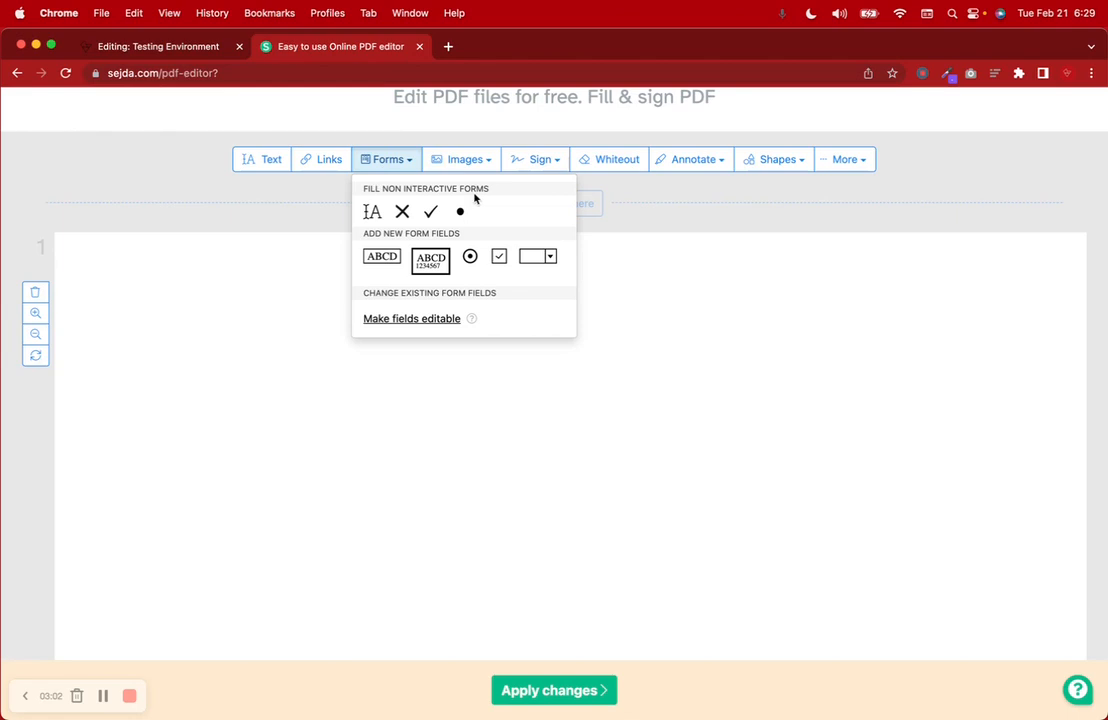
{"action": "left_click", "coordinate": [378, 219]}
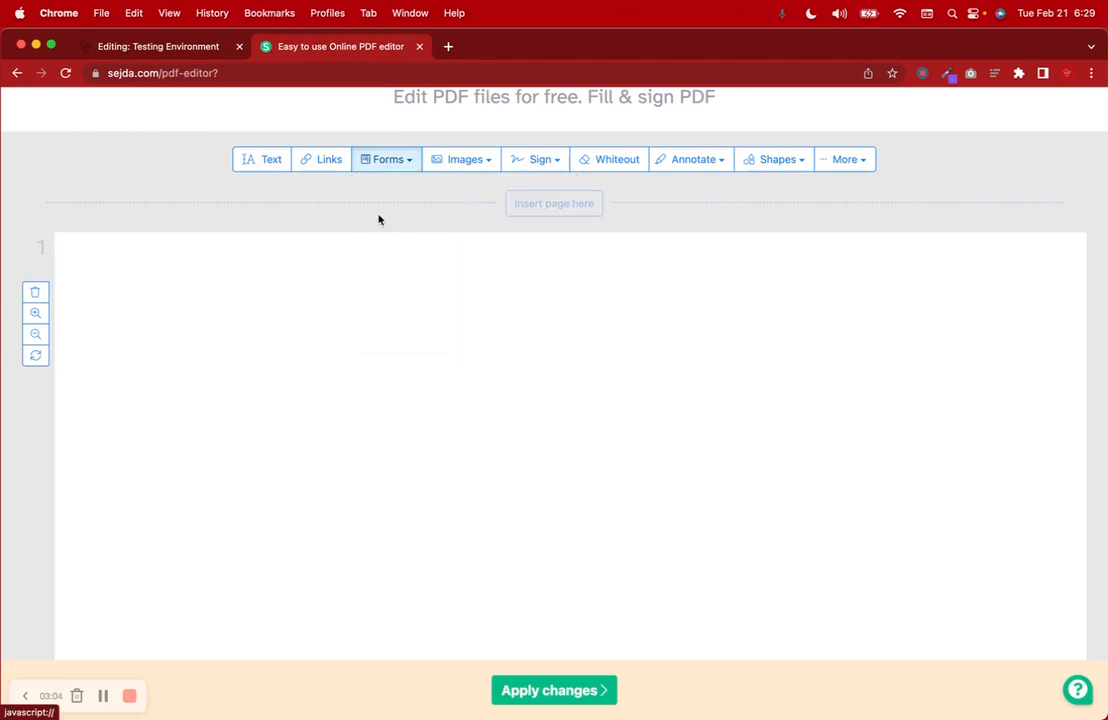
{"action": "left_click", "coordinate": [347, 332]}
{"action": "left_click", "coordinate": [383, 159]}
{"action": "left_click", "coordinate": [402, 211]}
{"action": "left_click", "coordinate": [363, 401]}
- Add a non-interactive checkmark below the X mark and a dot below the checkmark
{"action": "left_click", "coordinate": [387, 162]}
{"action": "left_click", "coordinate": [430, 229]}
{"action": "left_click", "coordinate": [411, 165]}
{"action": "left_click", "coordinate": [430, 212]}
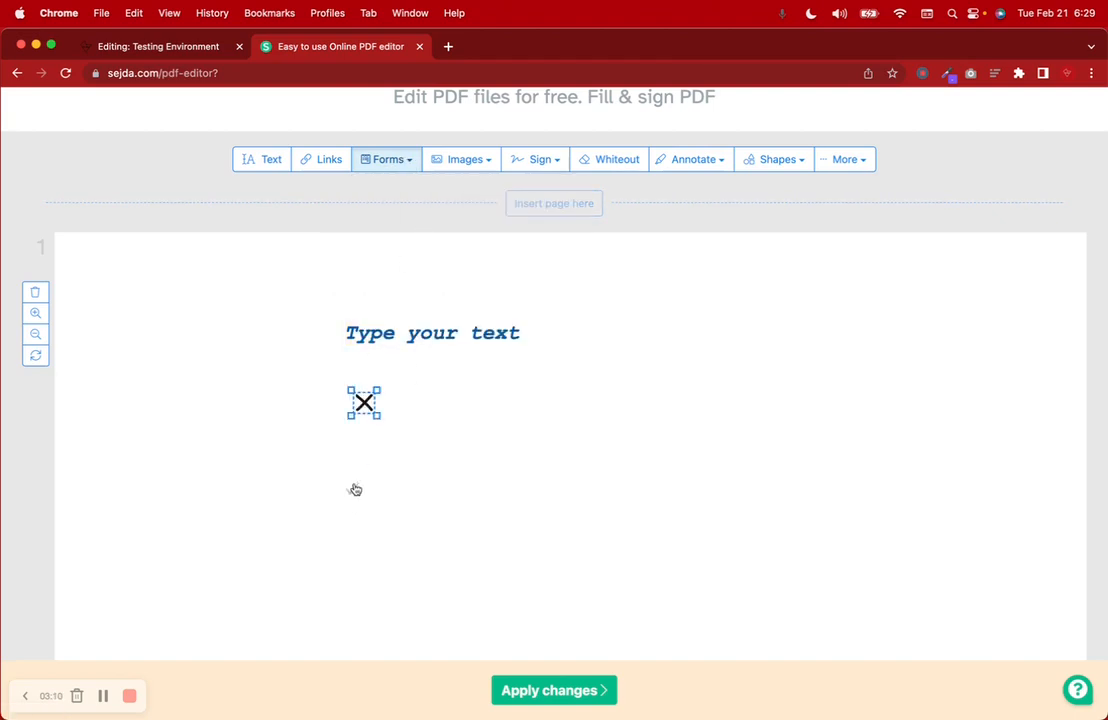
{"action": "left_click", "coordinate": [361, 445]}
{"action": "left_click", "coordinate": [405, 162]}
{"action": "left_click", "coordinate": [460, 212]}
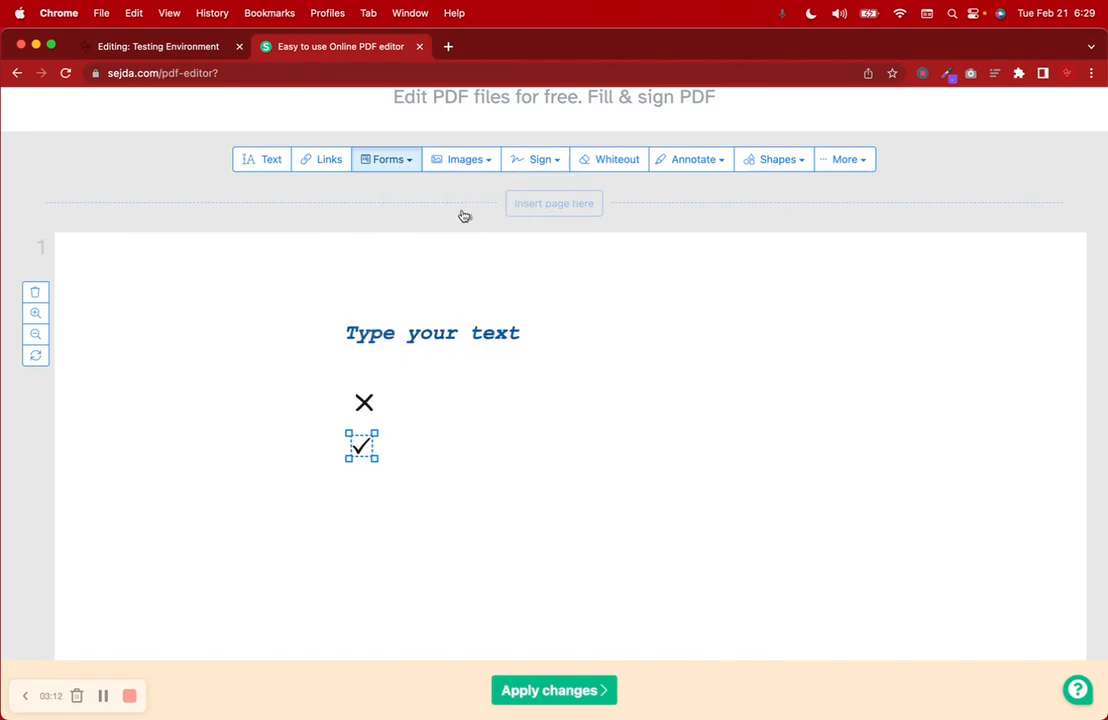
{"action": "left_click", "coordinate": [369, 480]}
- Add a single-line text form field beside the X mark and a multi-line text area directly below it
{"action": "left_click", "coordinate": [404, 165]}
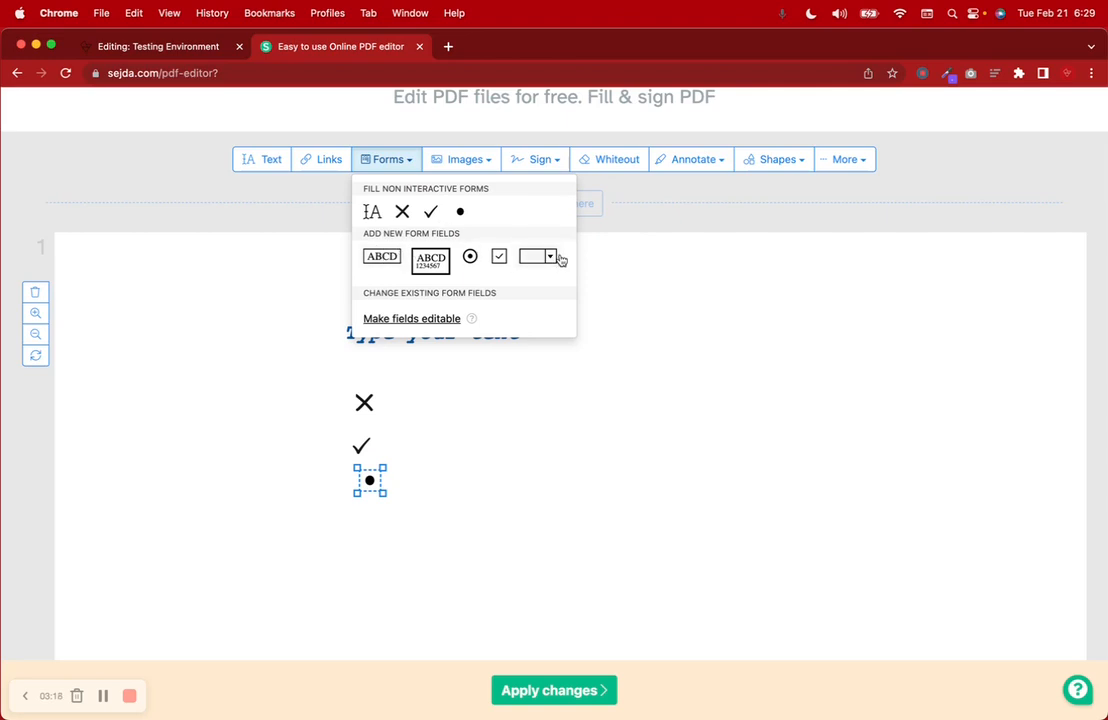
{"action": "left_click", "coordinate": [390, 260]}
{"action": "left_click", "coordinate": [448, 378]}
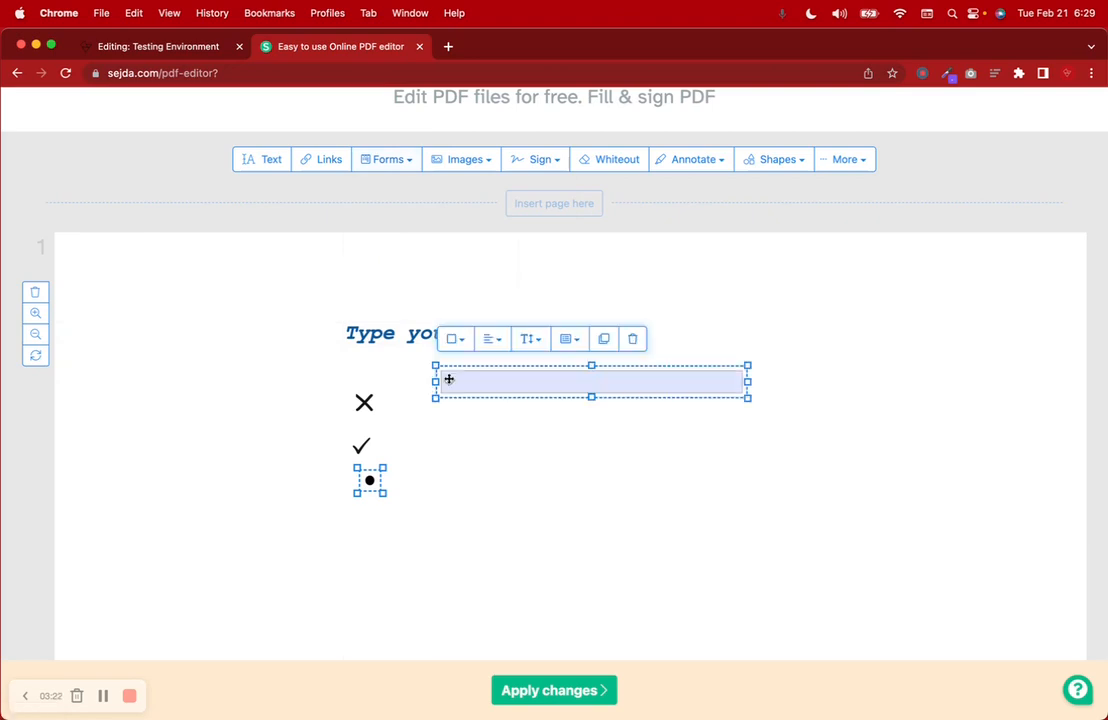
{"action": "left_click", "coordinate": [375, 160]}
{"action": "left_click", "coordinate": [430, 257]}
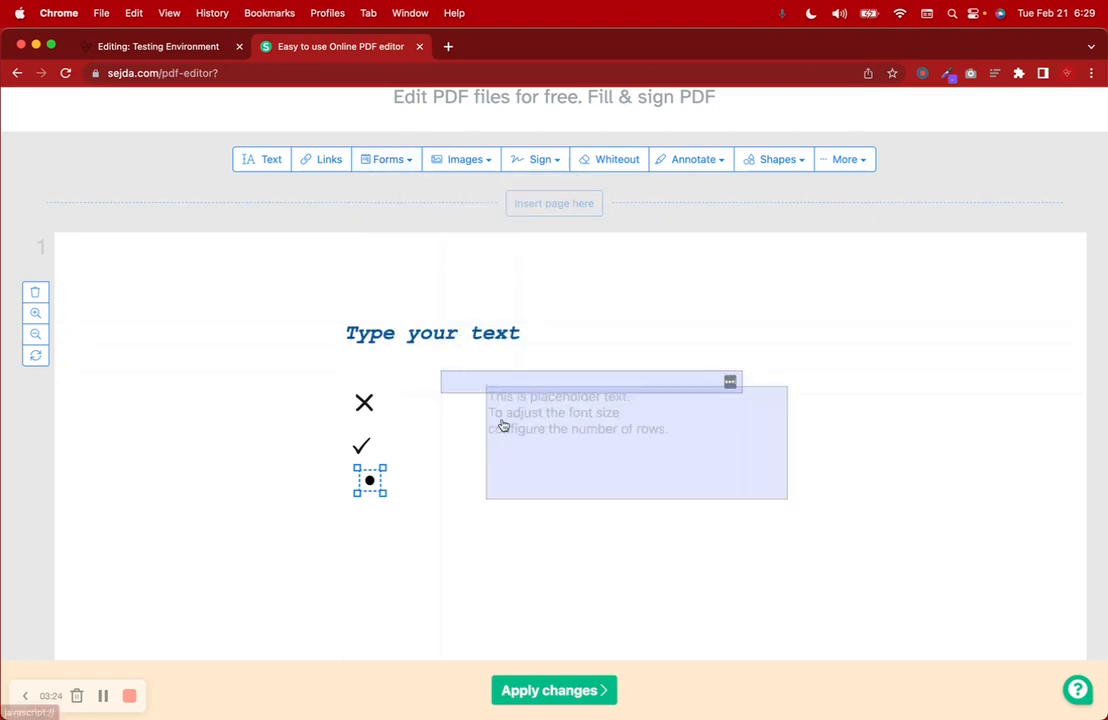
{"action": "left_click", "coordinate": [449, 418]}
- Add a radio button below the text area and a checkbox form field beneath the radio button
{"action": "left_click", "coordinate": [386, 162]}
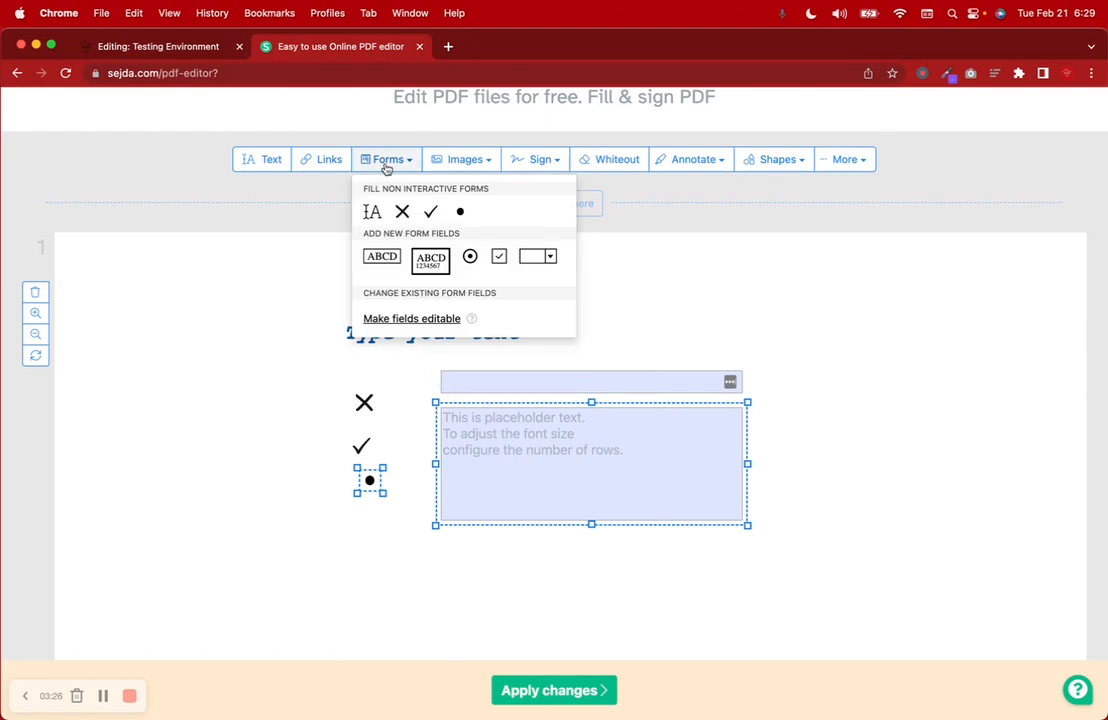
{"action": "left_click", "coordinate": [468, 257]}
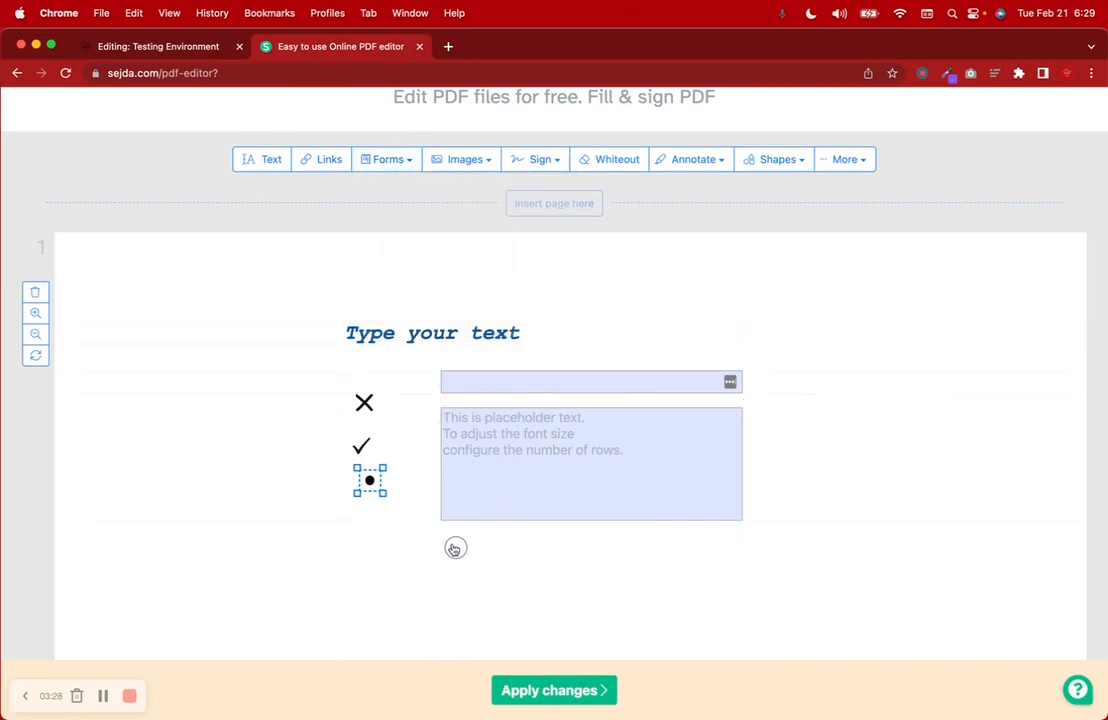
{"action": "left_click", "coordinate": [451, 543]}
{"action": "left_click", "coordinate": [386, 160]}
{"action": "left_click", "coordinate": [497, 256]}
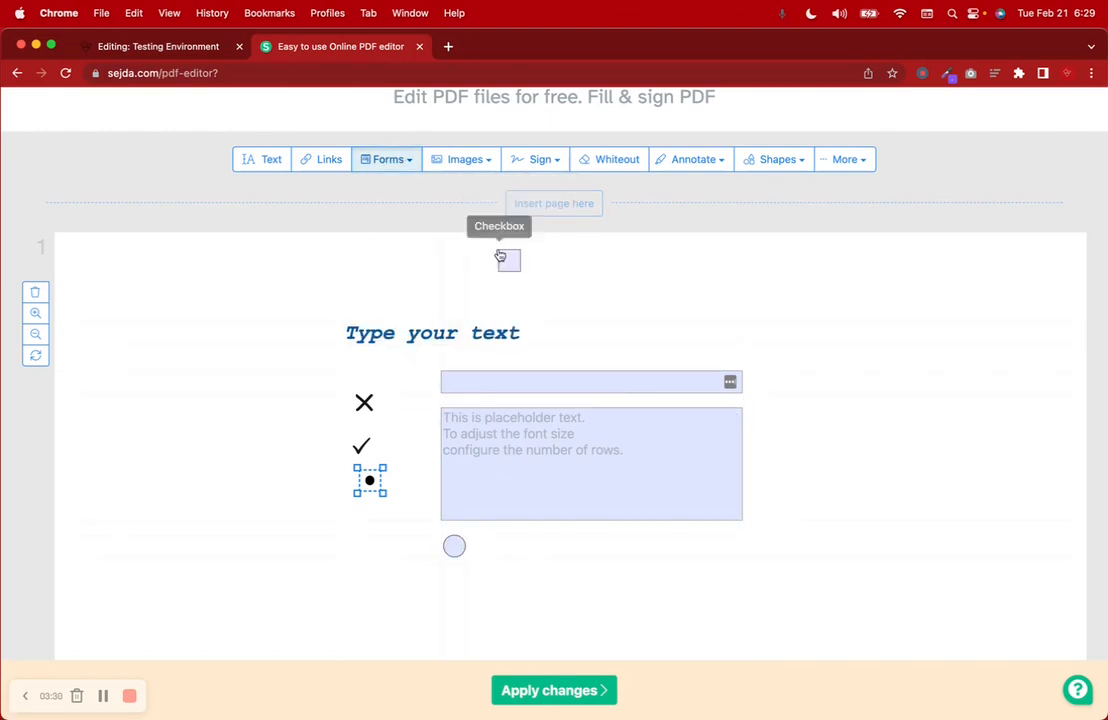
{"action": "left_click", "coordinate": [455, 579]}
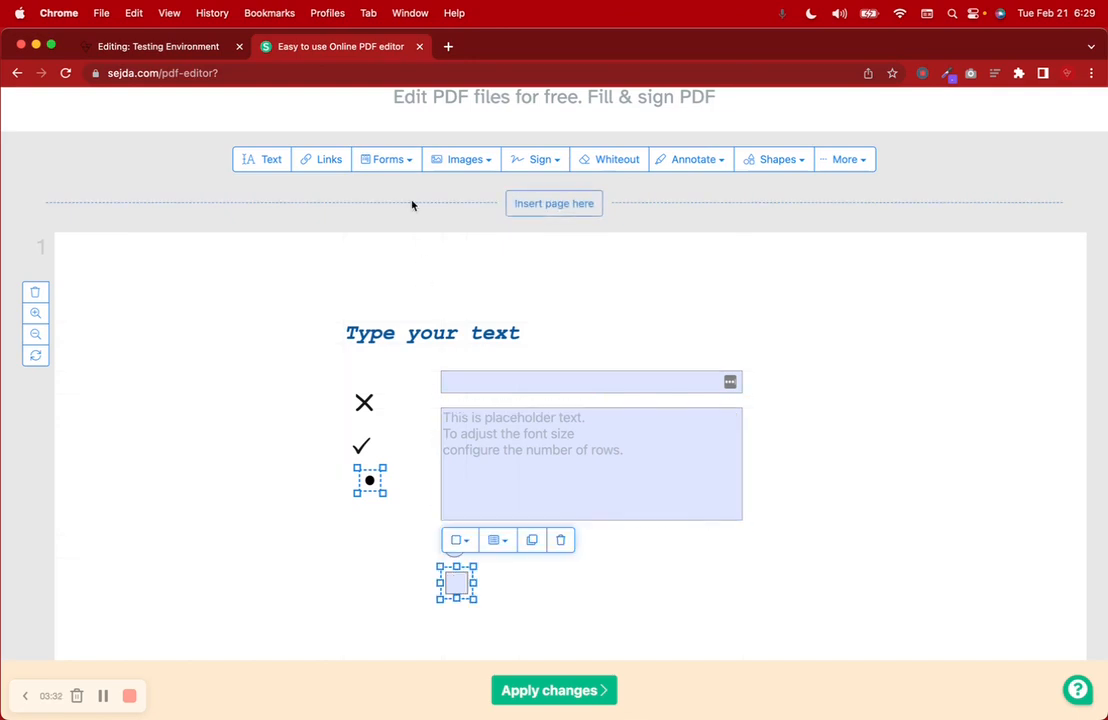
- Add a dropdown form field below the checkbox
{"action": "left_click", "coordinate": [401, 162]}
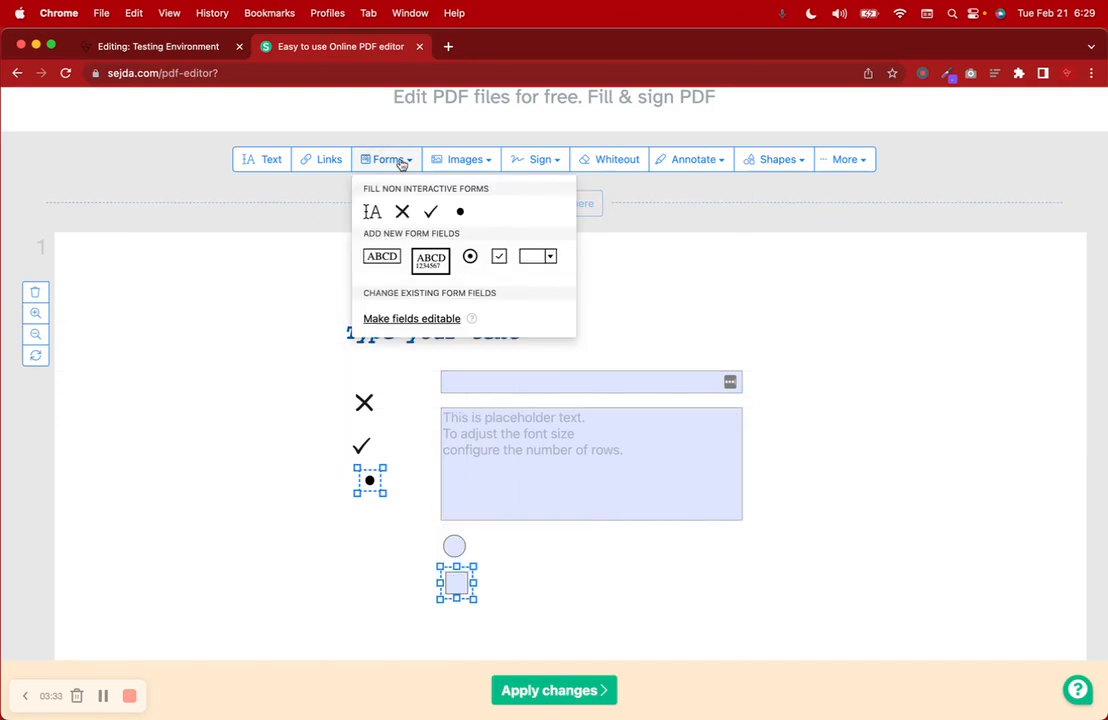
{"action": "left_click", "coordinate": [538, 258]}
{"action": "scroll", "coordinate": [594, 470], "scroll_direction": "down", "scroll_amount": 5}
{"action": "left_click", "coordinate": [450, 438]}
{"action": "scroll", "coordinate": [596, 485], "scroll_direction": "up", "scroll_amount": 4}
- Make the existing form fields on the page editable
{"action": "left_click", "coordinate": [383, 106]}
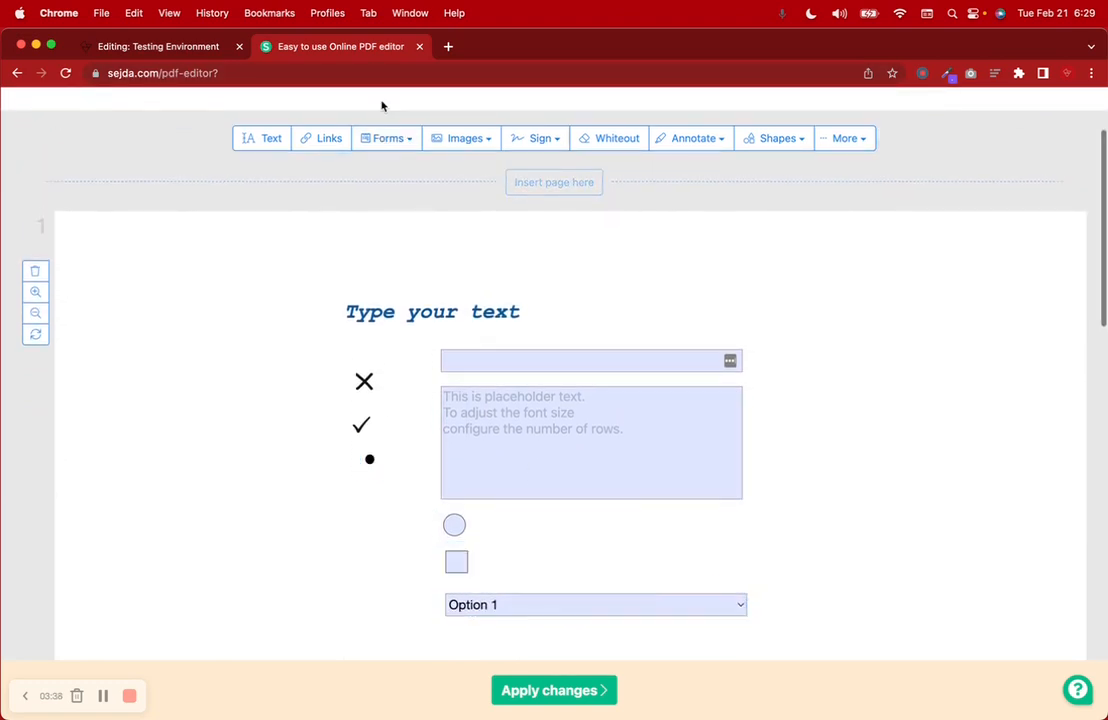
{"action": "left_click", "coordinate": [388, 139]}
{"action": "scroll", "coordinate": [465, 259], "scroll_direction": "down", "scroll_amount": 1}
{"action": "scroll", "coordinate": [464, 259], "scroll_direction": "down", "scroll_amount": 2}
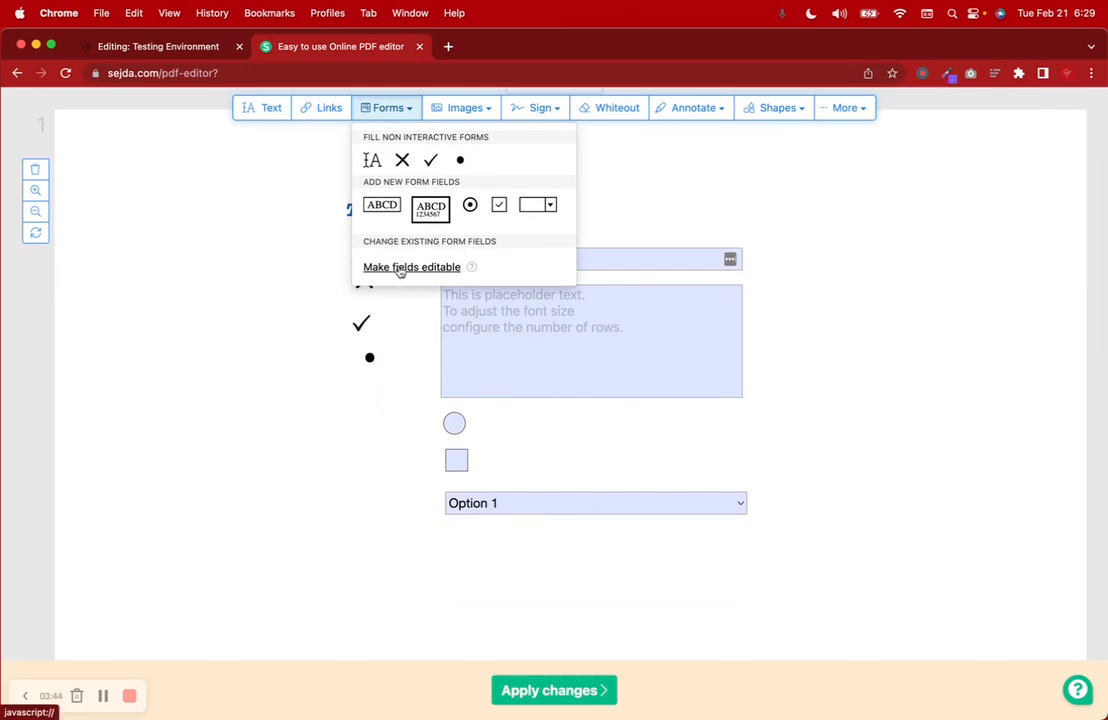
{"action": "left_click", "coordinate": [399, 268]}
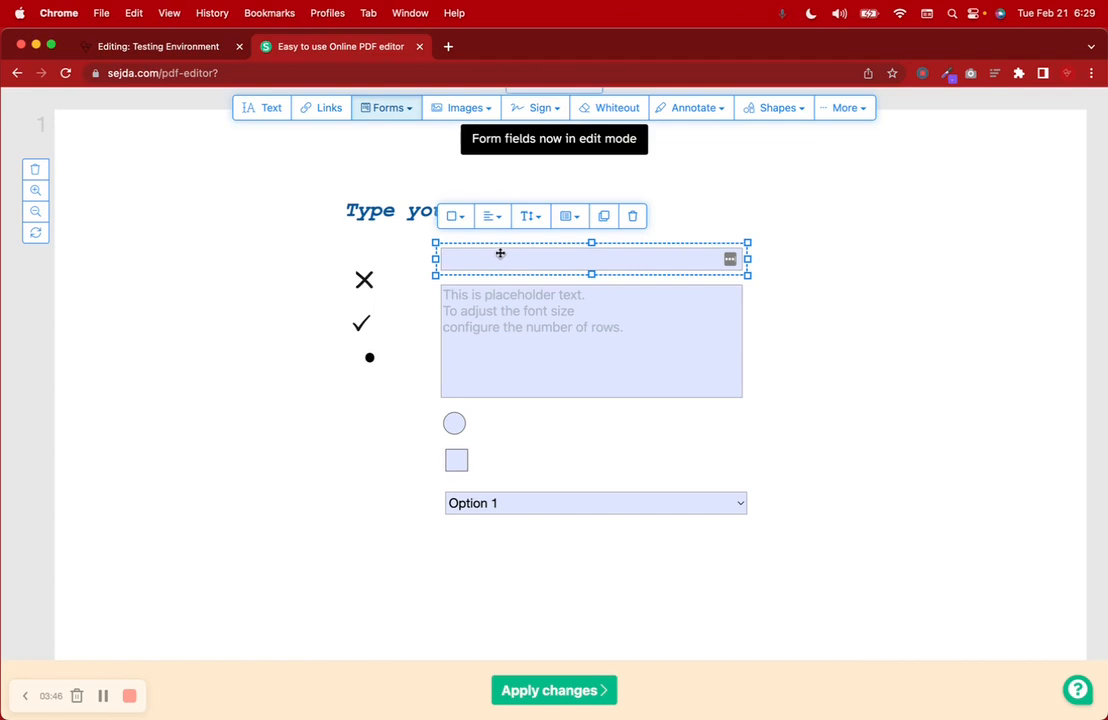
- Review the field name setting of the single-line field and the name and row settings of the text area
{"action": "left_click", "coordinate": [566, 217]}
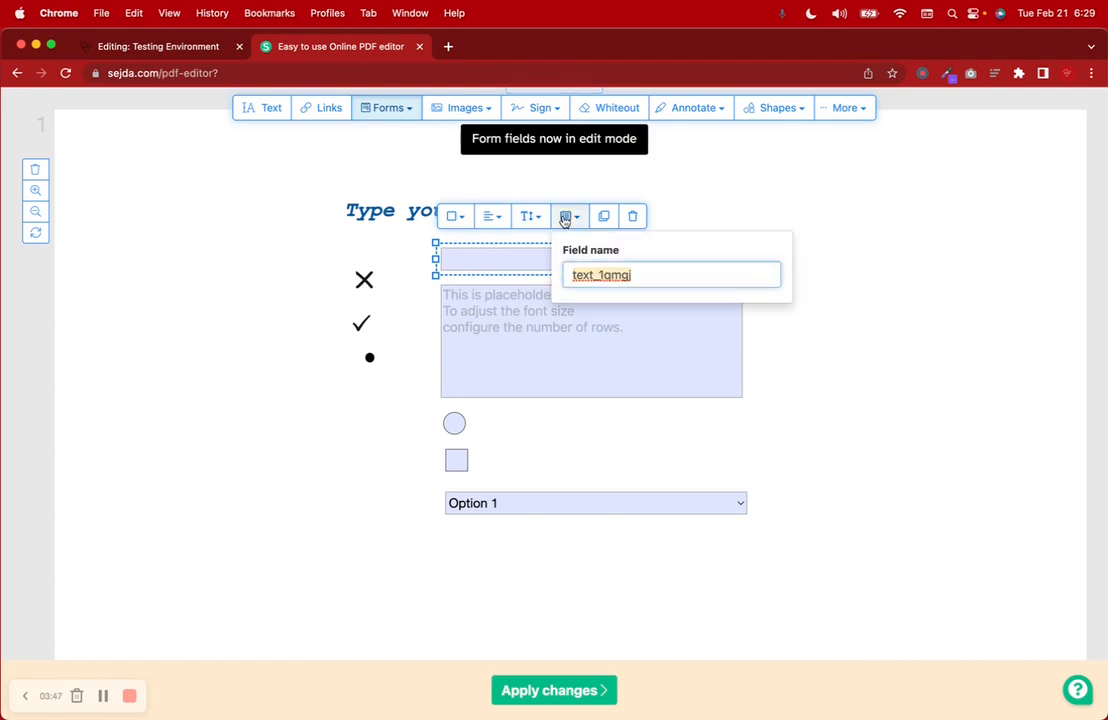
{"action": "left_click", "coordinate": [537, 335]}
{"action": "left_click", "coordinate": [566, 254]}
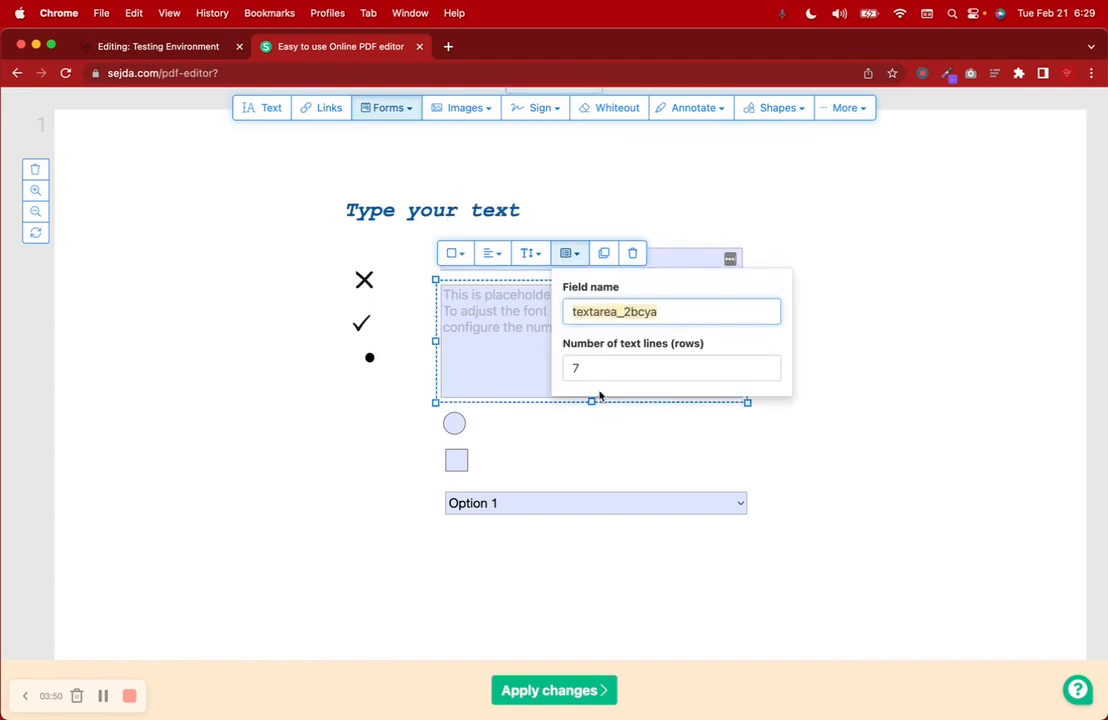
{"action": "left_click", "coordinate": [589, 363]}
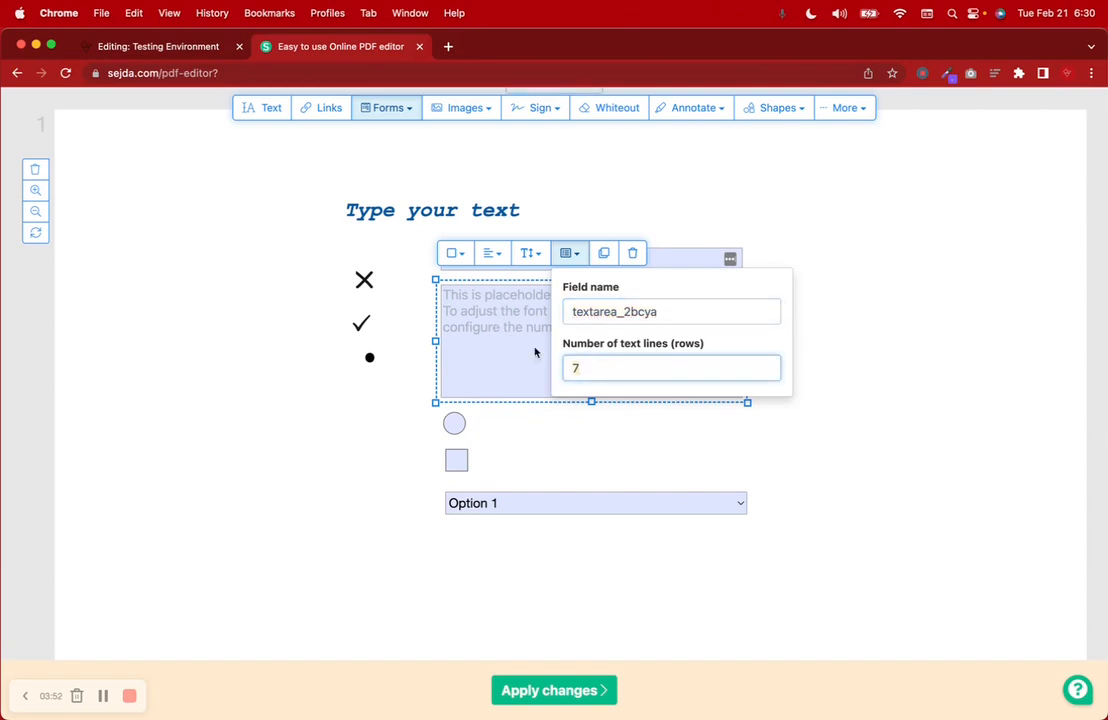
- View the radio button's color choices, duplicate the button to the right of the original, and delete the copy
{"action": "left_click", "coordinate": [455, 423]}
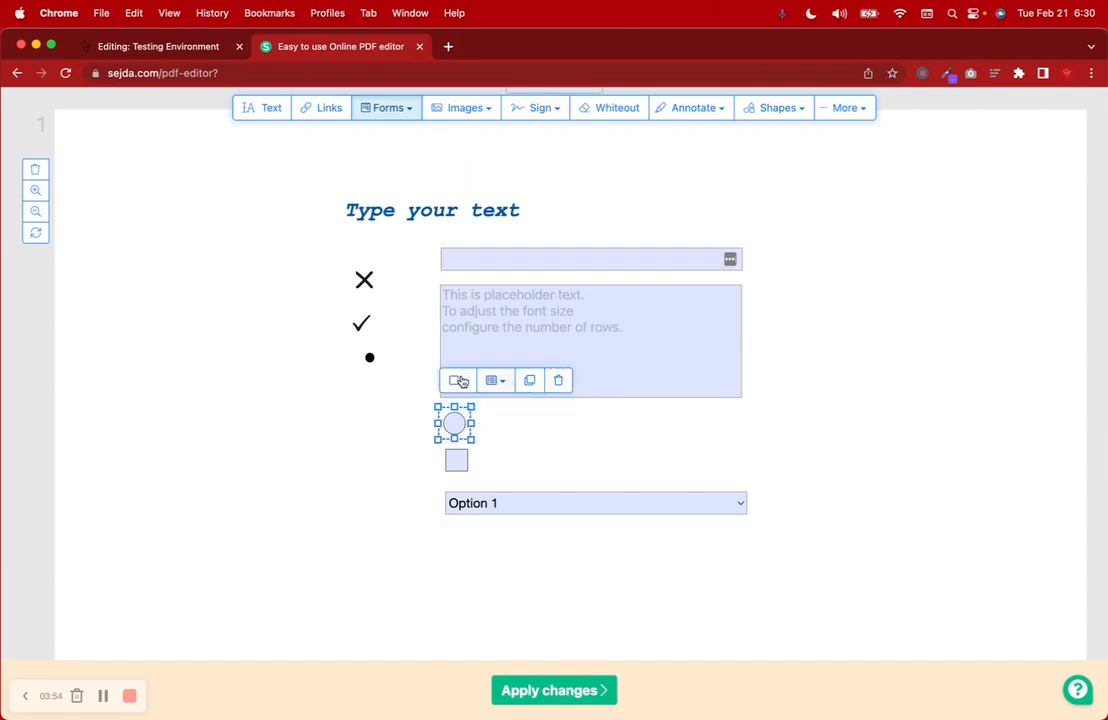
{"action": "left_click", "coordinate": [459, 381]}
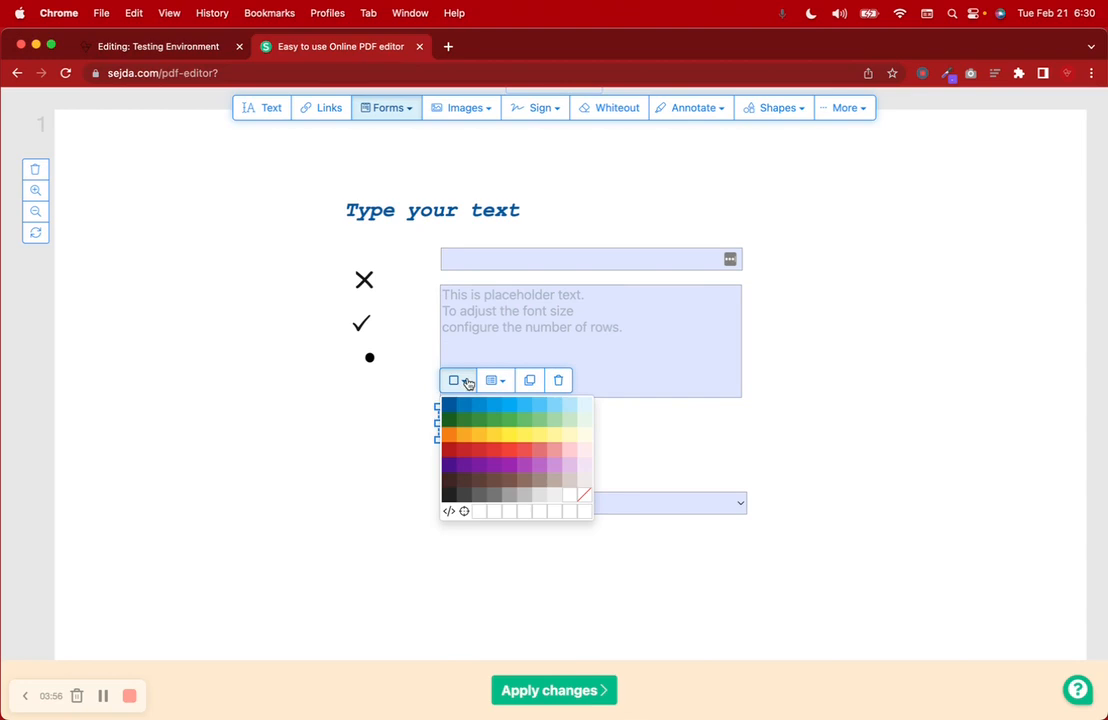
{"action": "left_click", "coordinate": [530, 383]}
{"action": "left_click", "coordinate": [549, 428]}
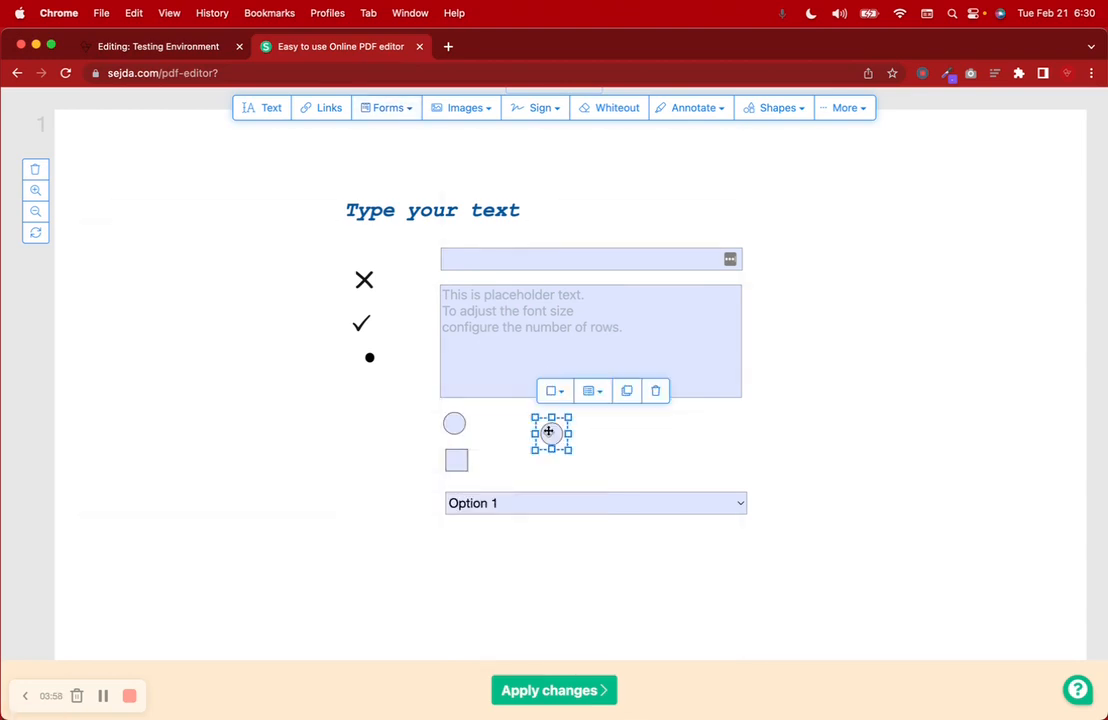
{"action": "left_click", "coordinate": [657, 394]}
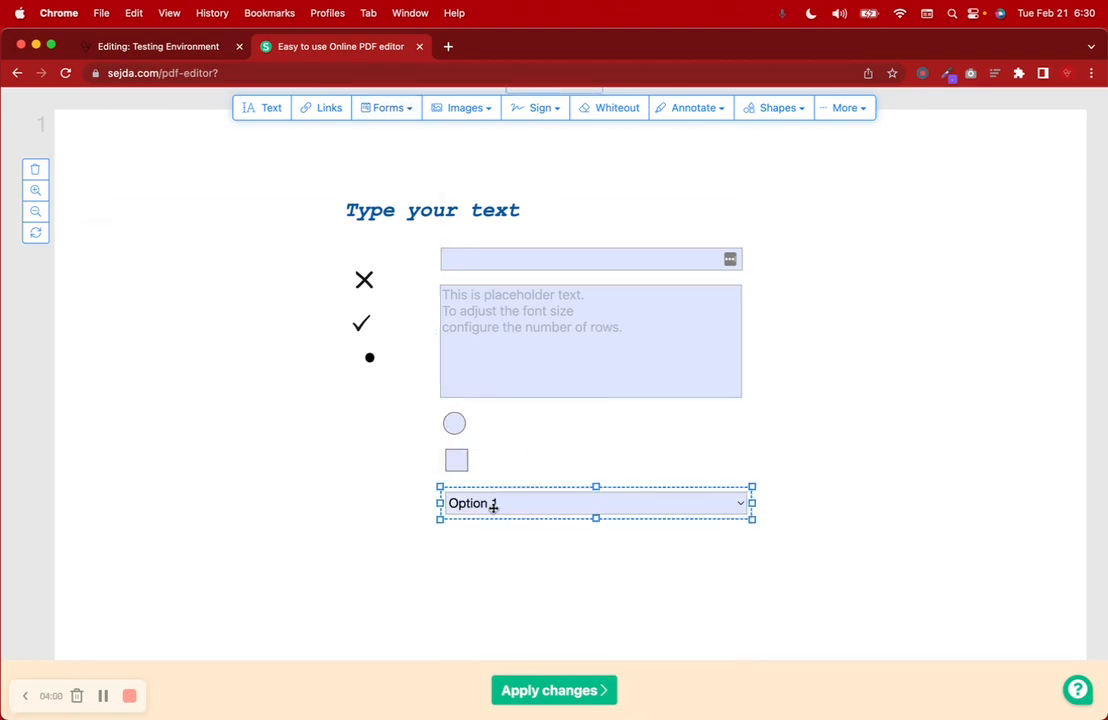
- Review the dropdown field's name, option list, and multiple-selection setting
{"action": "left_click", "coordinate": [485, 503]}
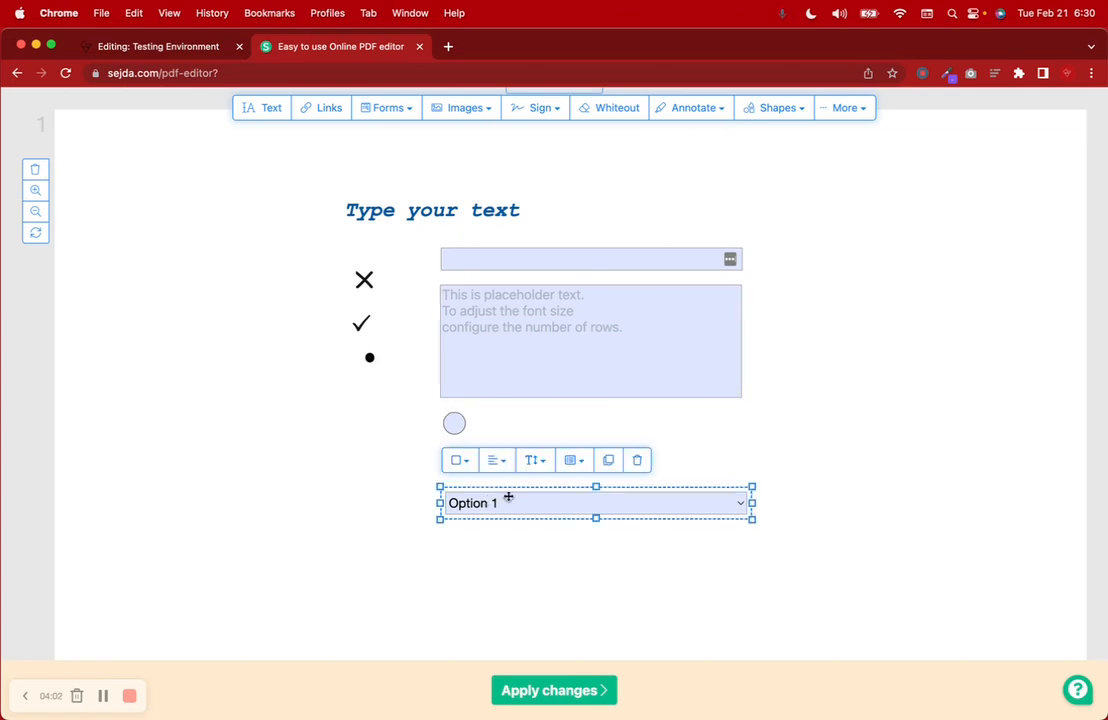
{"action": "left_click", "coordinate": [585, 461]}
{"action": "left_click", "coordinate": [619, 572]}
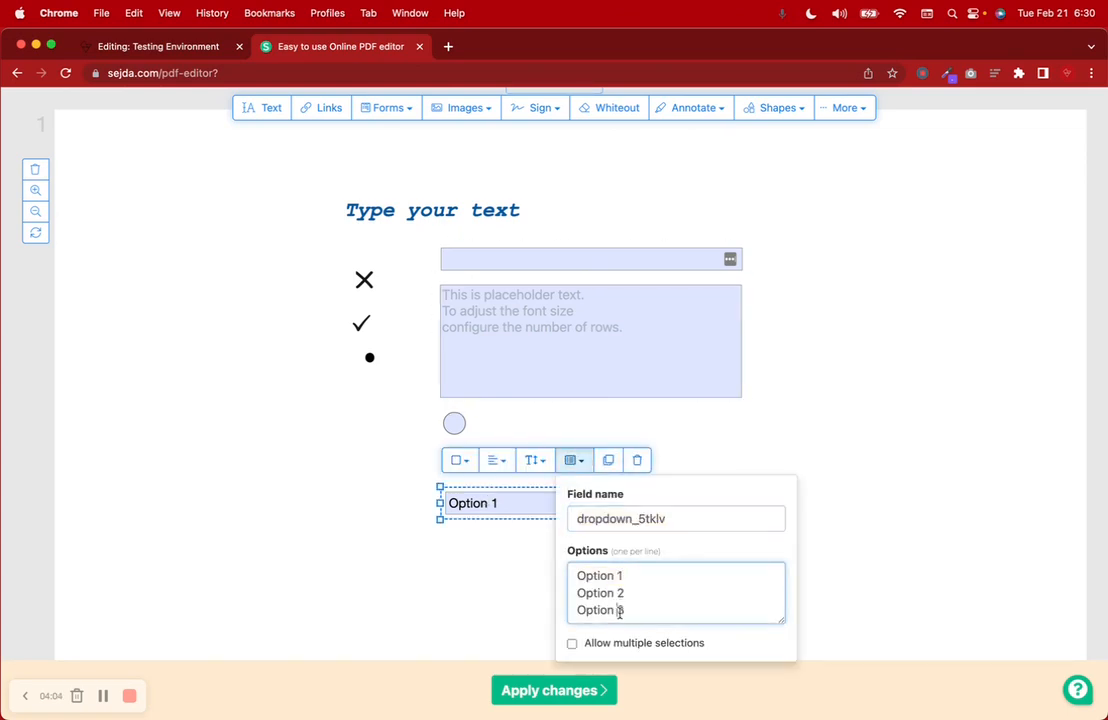
{"action": "left_click", "coordinate": [519, 593]}
- Place the red DRAFT stamp image to the left of the X and checkmark
{"action": "scroll", "coordinate": [514, 560], "scroll_direction": "up", "scroll_amount": 3}
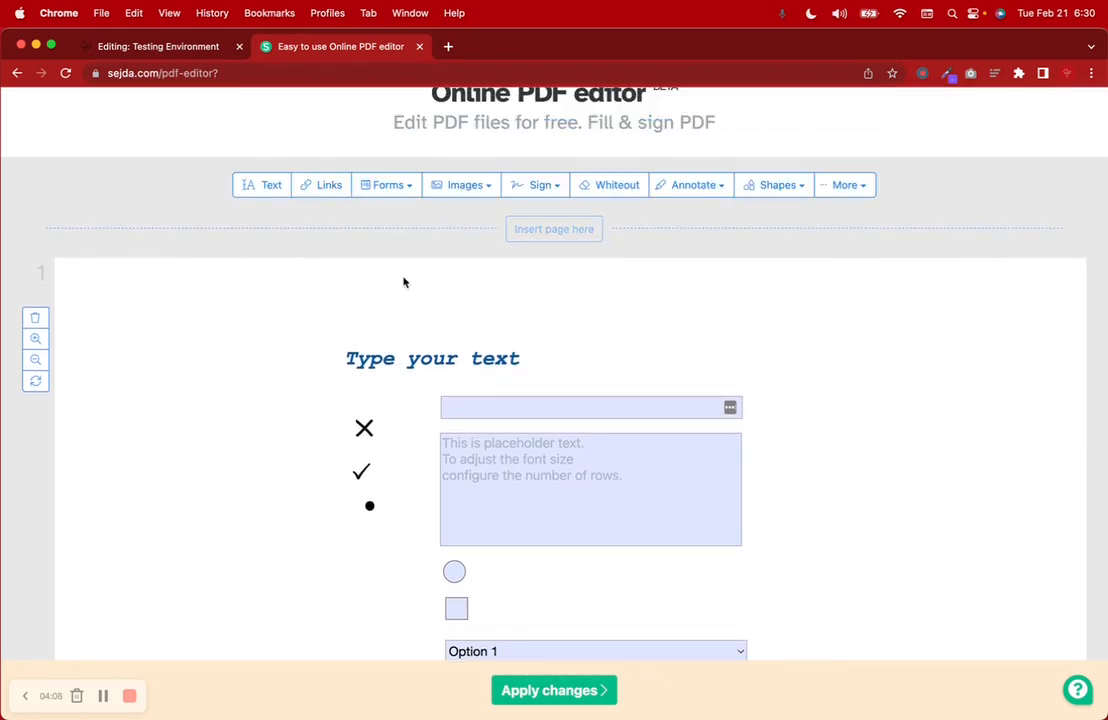
{"action": "left_click", "coordinate": [405, 187]}
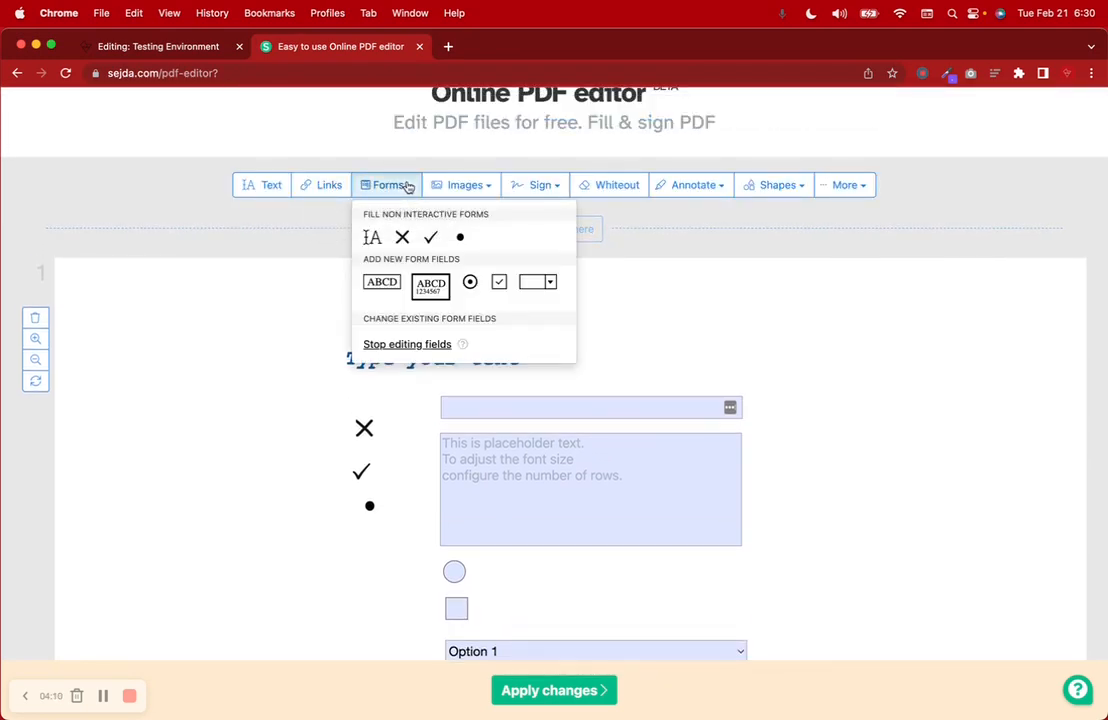
{"action": "left_click", "coordinate": [468, 186]}
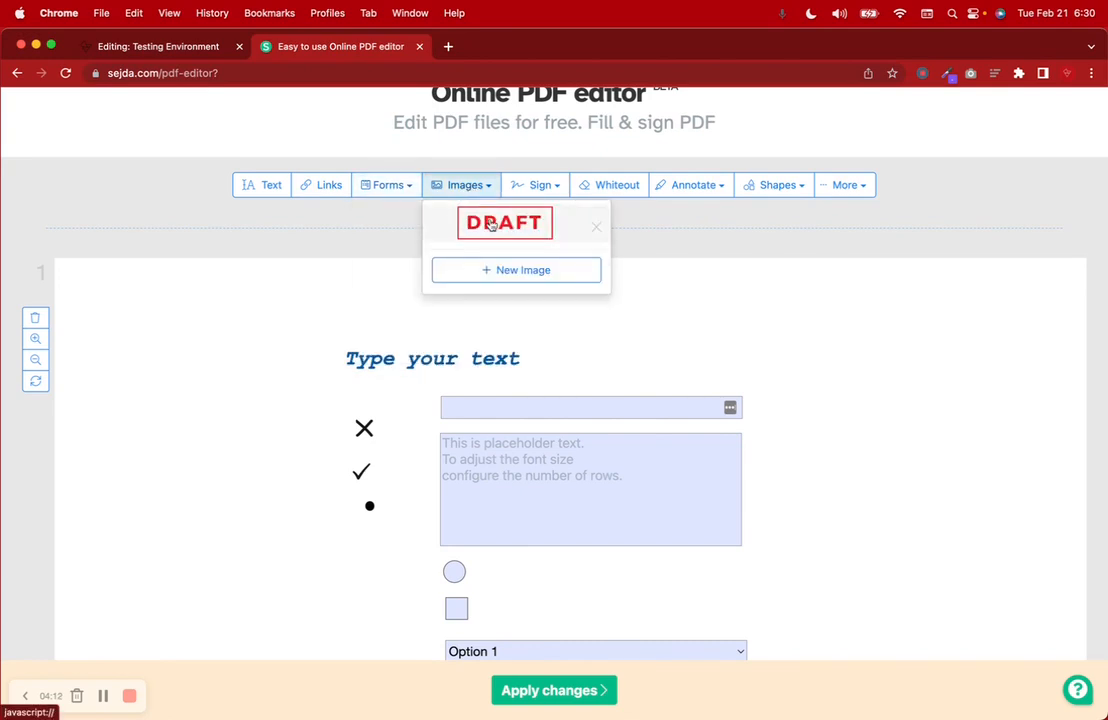
{"action": "left_click", "coordinate": [491, 226]}
{"action": "left_click", "coordinate": [124, 440]}
{"action": "left_click", "coordinate": [221, 535]}
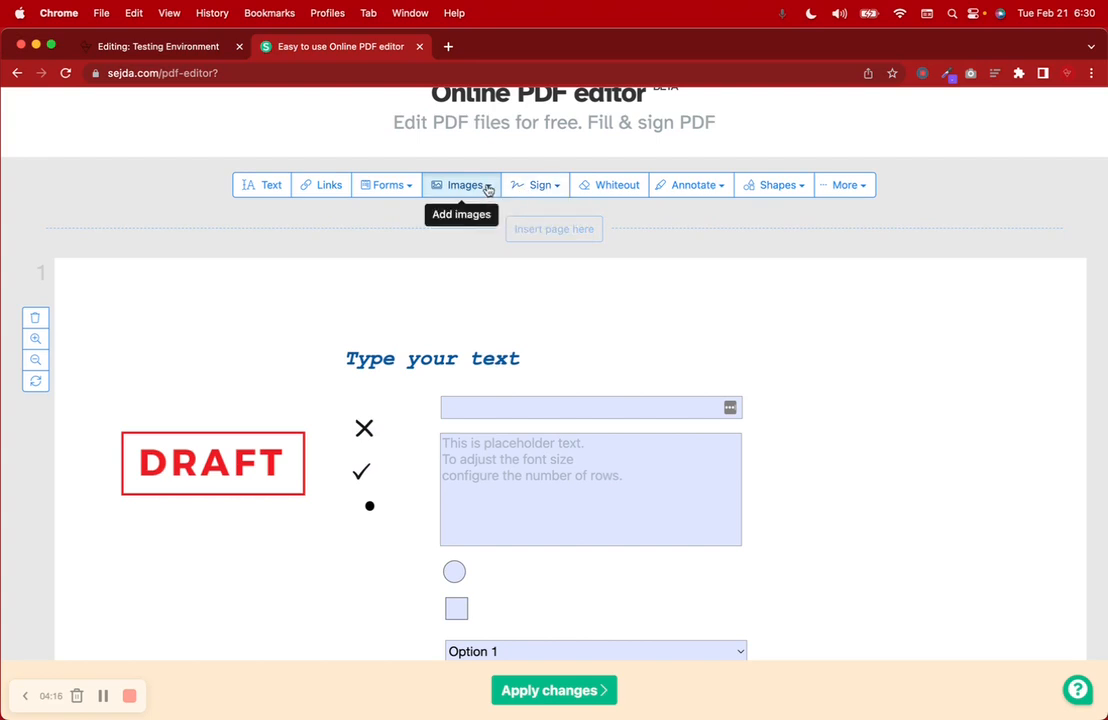
- View the file picker for adding a new image and close it without choosing a file
{"action": "left_click", "coordinate": [487, 189]}
{"action": "left_click", "coordinate": [512, 280]}
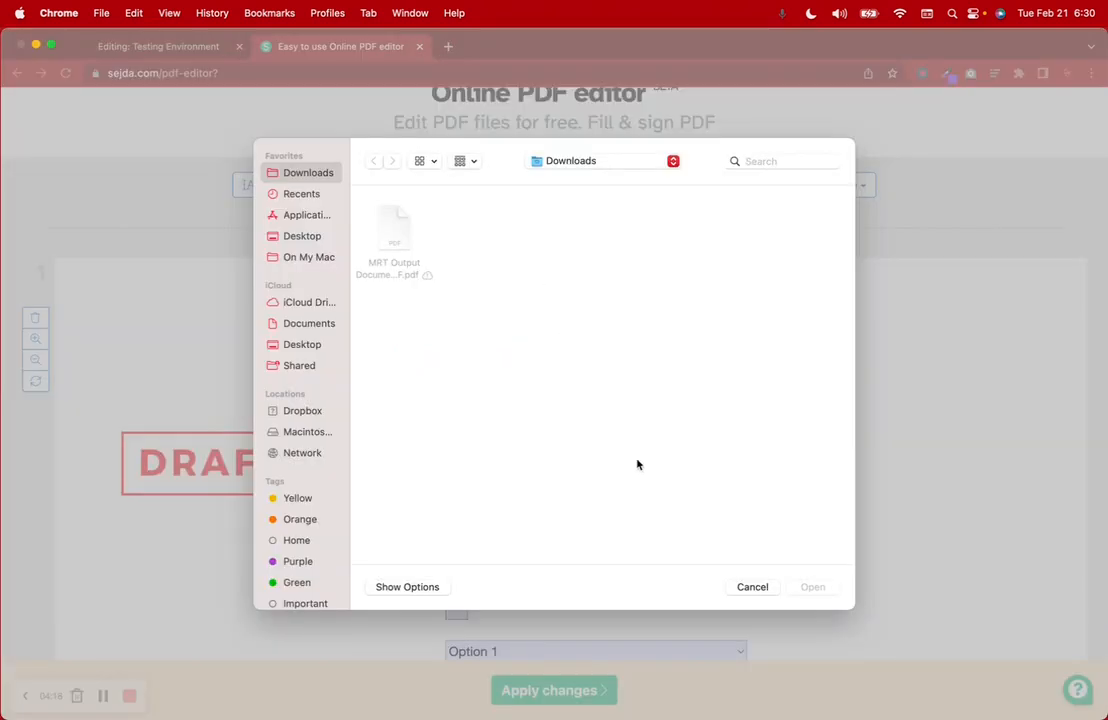
{"action": "left_click", "coordinate": [753, 588]}
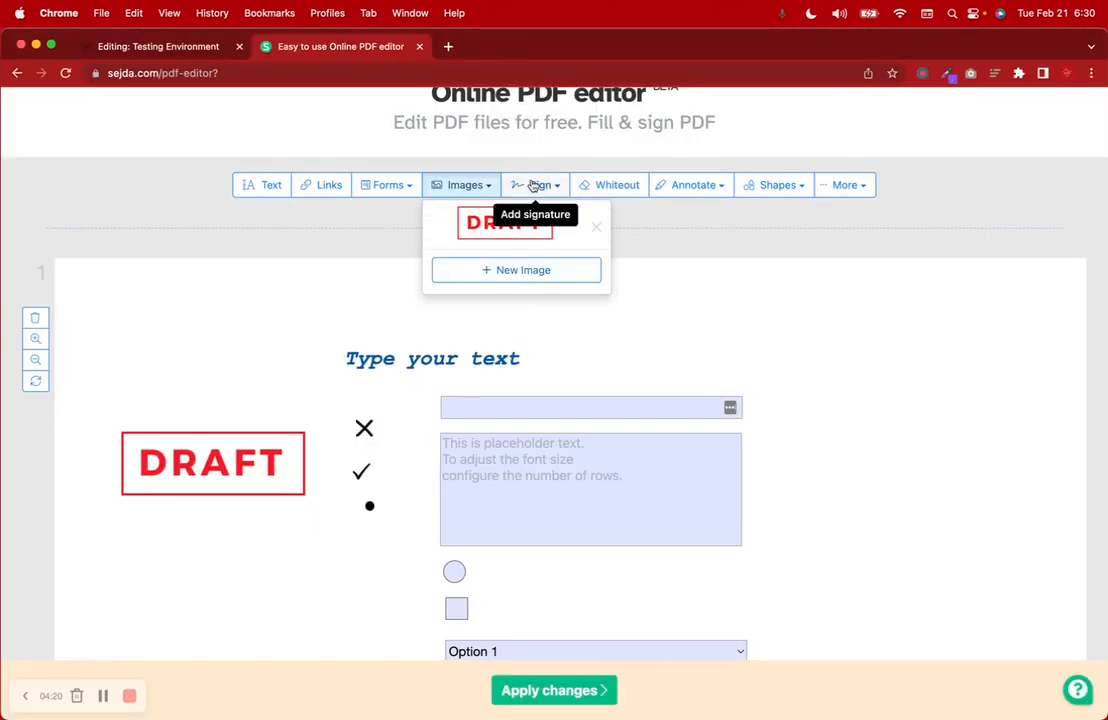
- Create and save a new black freehand-drawn signature after viewing the typed and image-upload signature options
{"action": "left_click", "coordinate": [535, 186]}
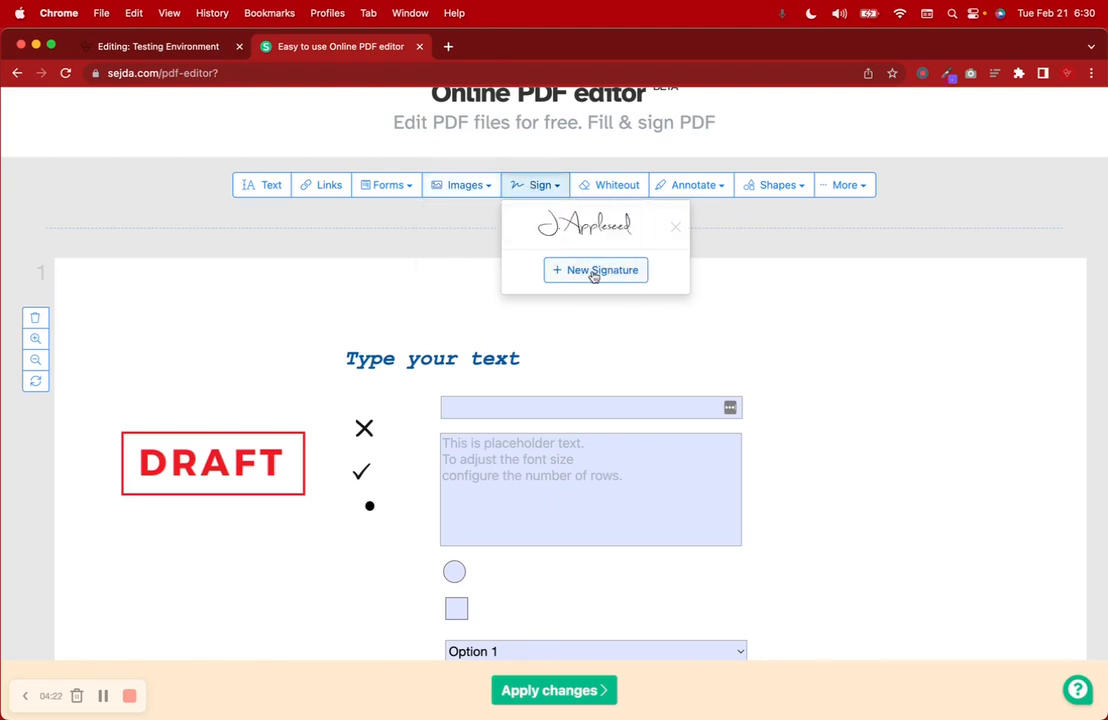
{"action": "left_click", "coordinate": [593, 272]}
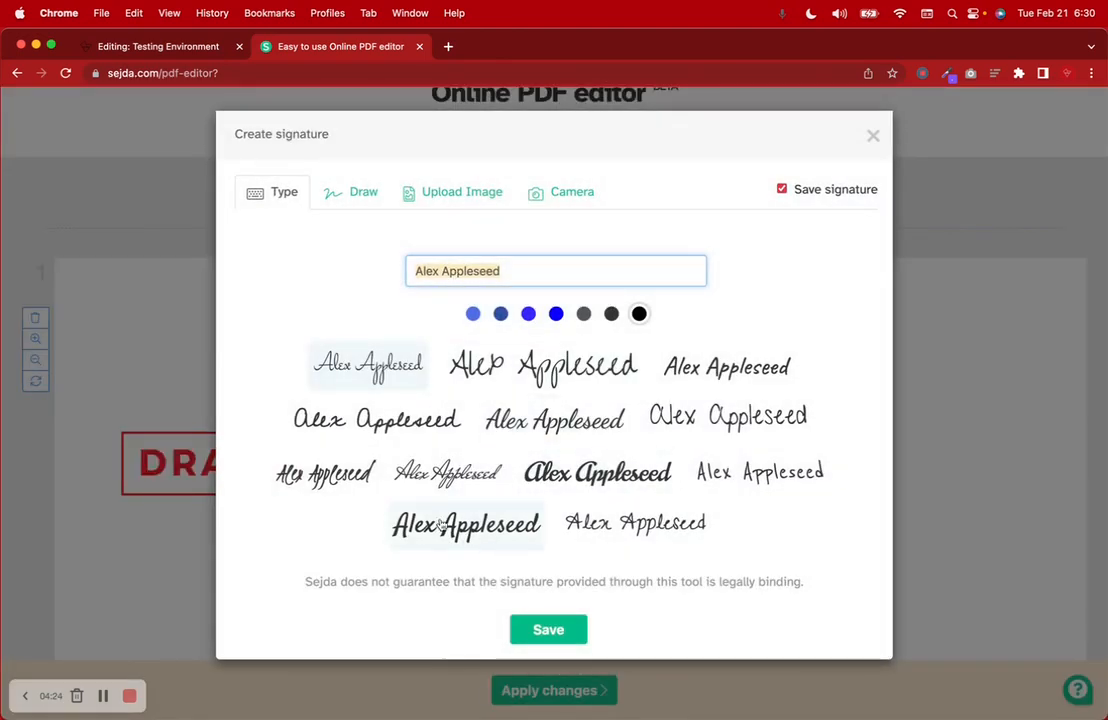
{"action": "left_click", "coordinate": [360, 192]}
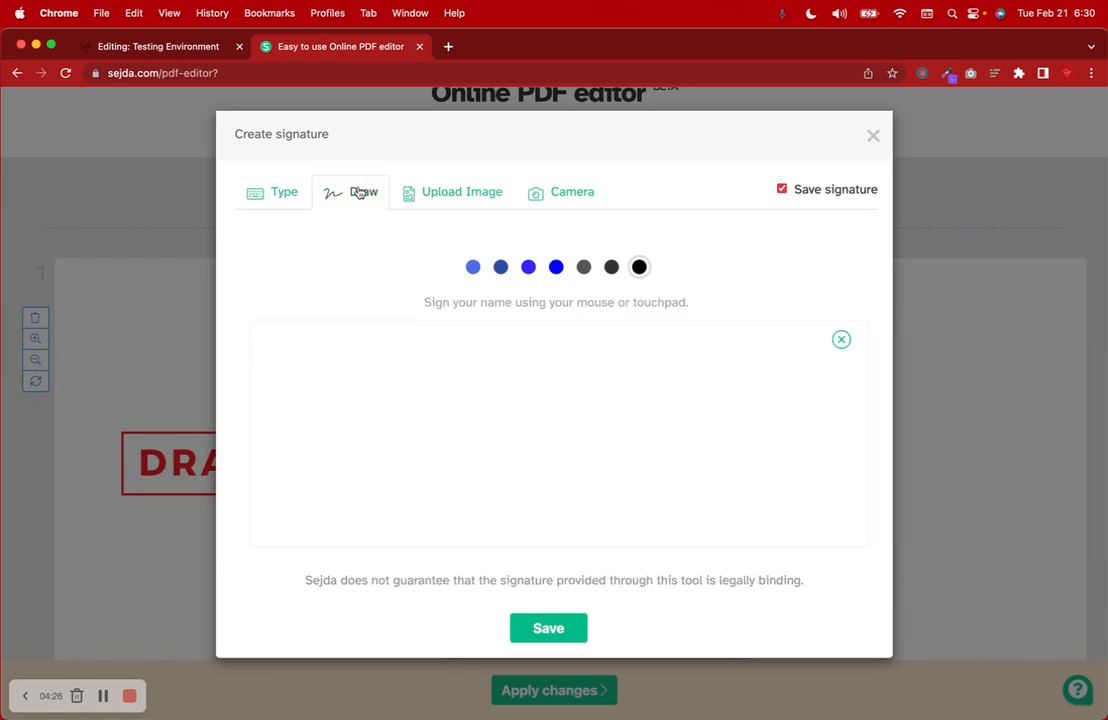
{"action": "left_click", "coordinate": [450, 196]}
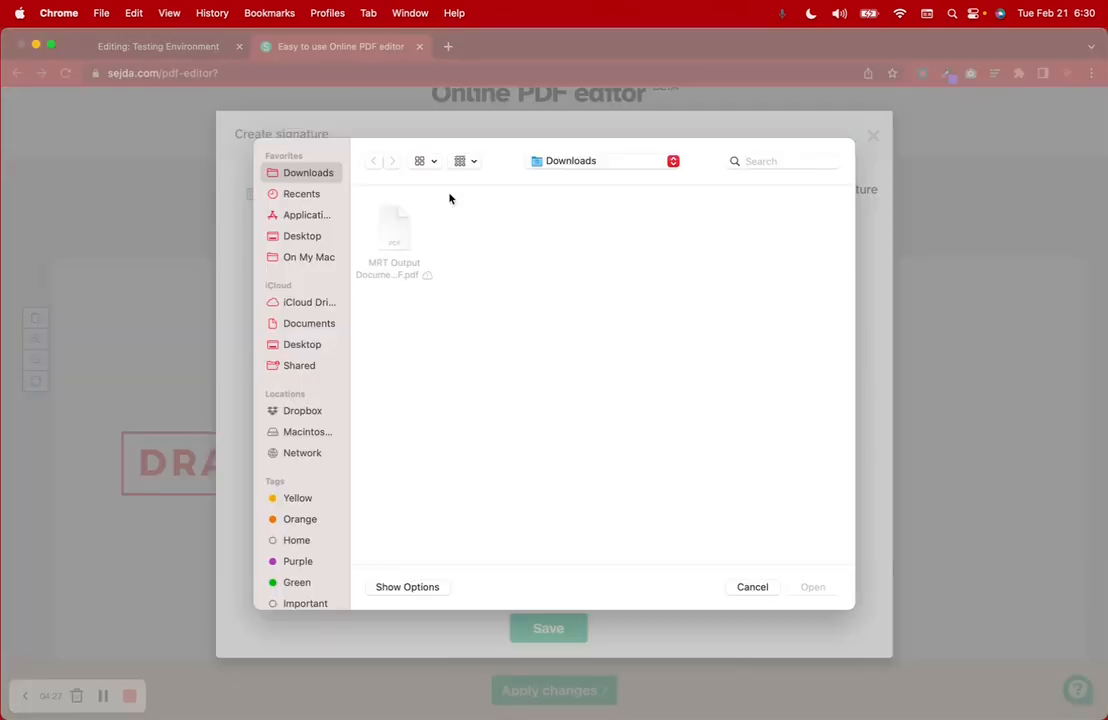
{"action": "left_click", "coordinate": [751, 587]}
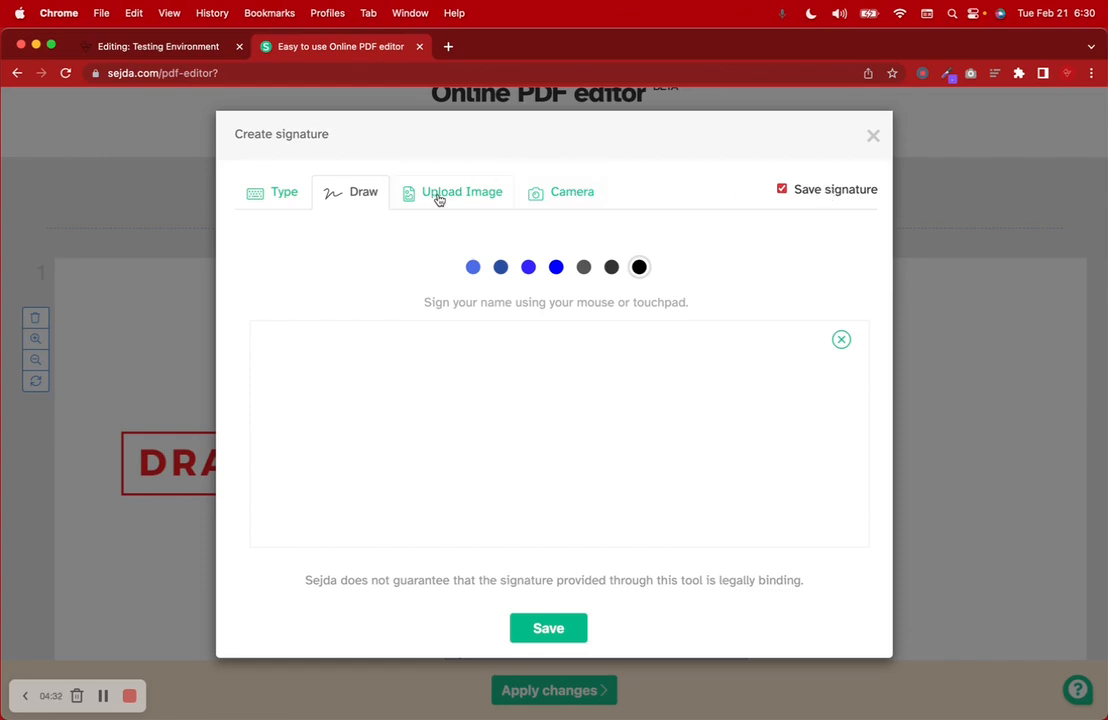
{"action": "mouse_move", "coordinate": [358, 412]}
{"action": "left_mouse_down"}
{"action": "mouse_move", "coordinate": [670, 435]}
{"action": "mouse_move", "coordinate": [710, 362]}
{"action": "left_mouse_up"}
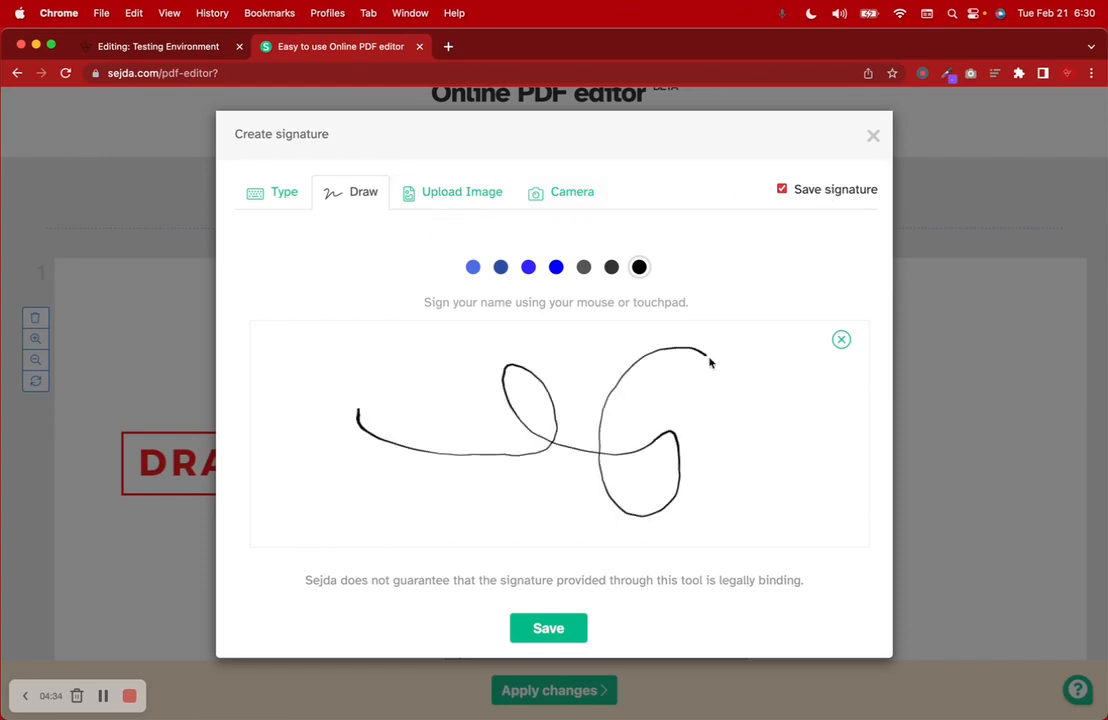
{"action": "left_click", "coordinate": [540, 636]}
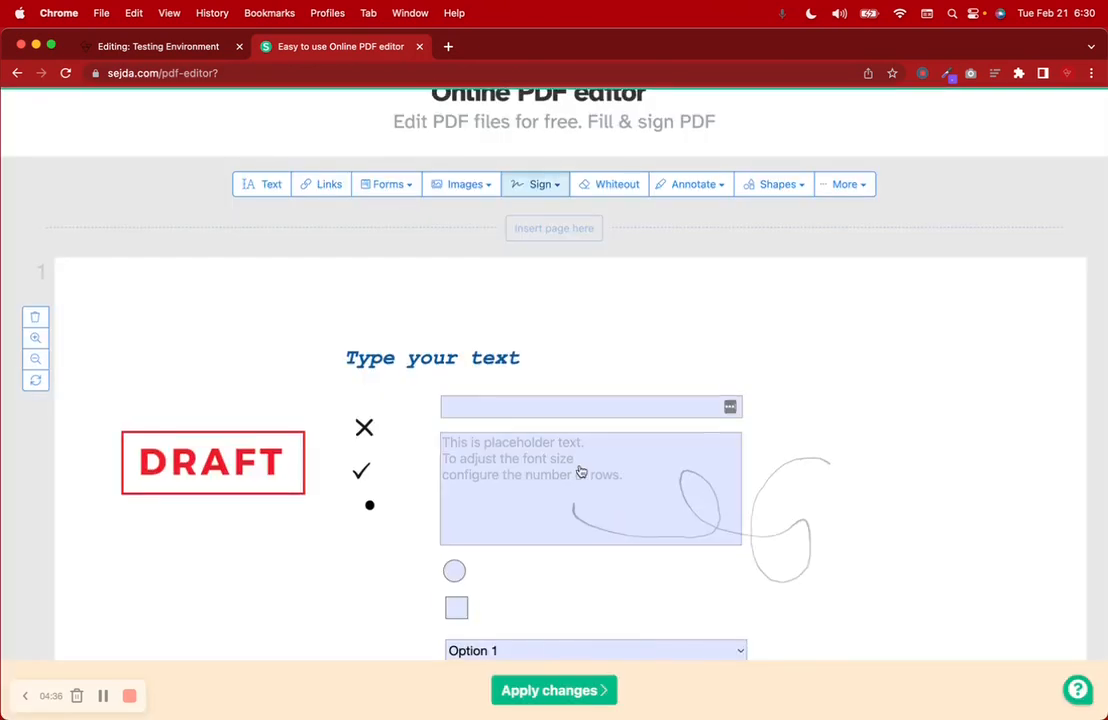
- Place the drawn signature below the dropdown field and enlarge it slightly
{"action": "scroll", "coordinate": [581, 467], "scroll_direction": "down", "scroll_amount": 5}
{"action": "left_click", "coordinate": [286, 381]}
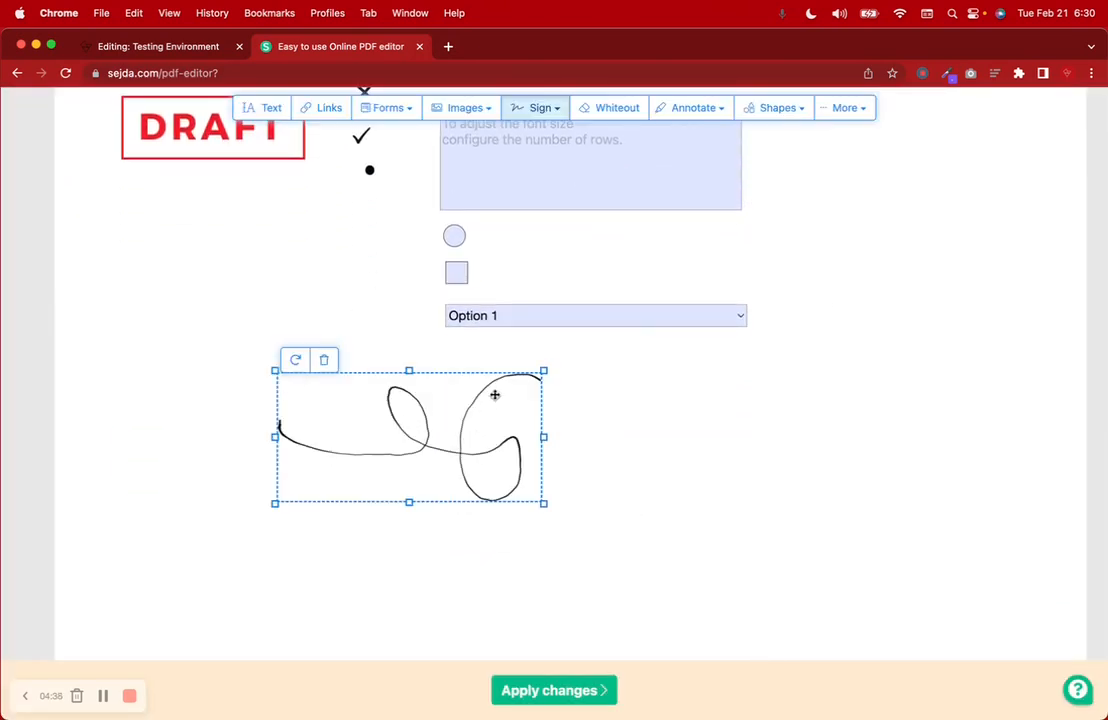
{"action": "mouse_move", "coordinate": [538, 374]}
{"action": "left_mouse_down"}
{"action": "mouse_move", "coordinate": [316, 460]}
{"action": "mouse_move", "coordinate": [613, 329]}
{"action": "mouse_move", "coordinate": [580, 374]}
{"action": "left_mouse_up"}
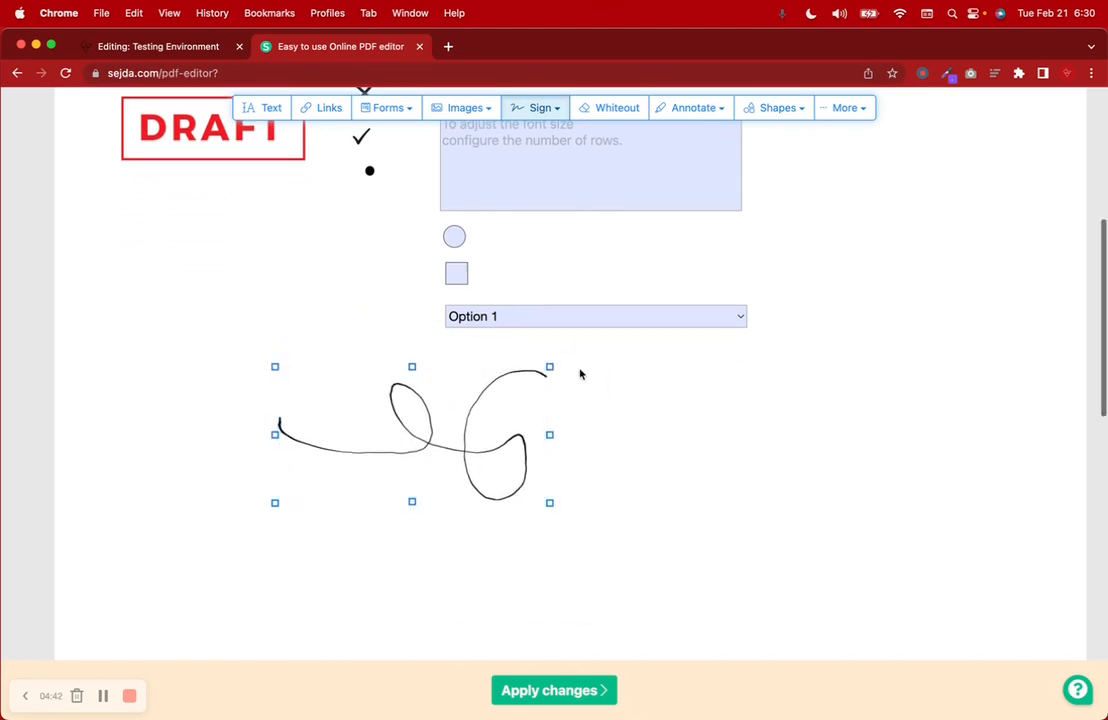
- Cover all but the first letter of the DRAFT stamp with a whiteout box and fill it with near-black
{"action": "scroll", "coordinate": [581, 374], "scroll_direction": "up", "scroll_amount": 5}
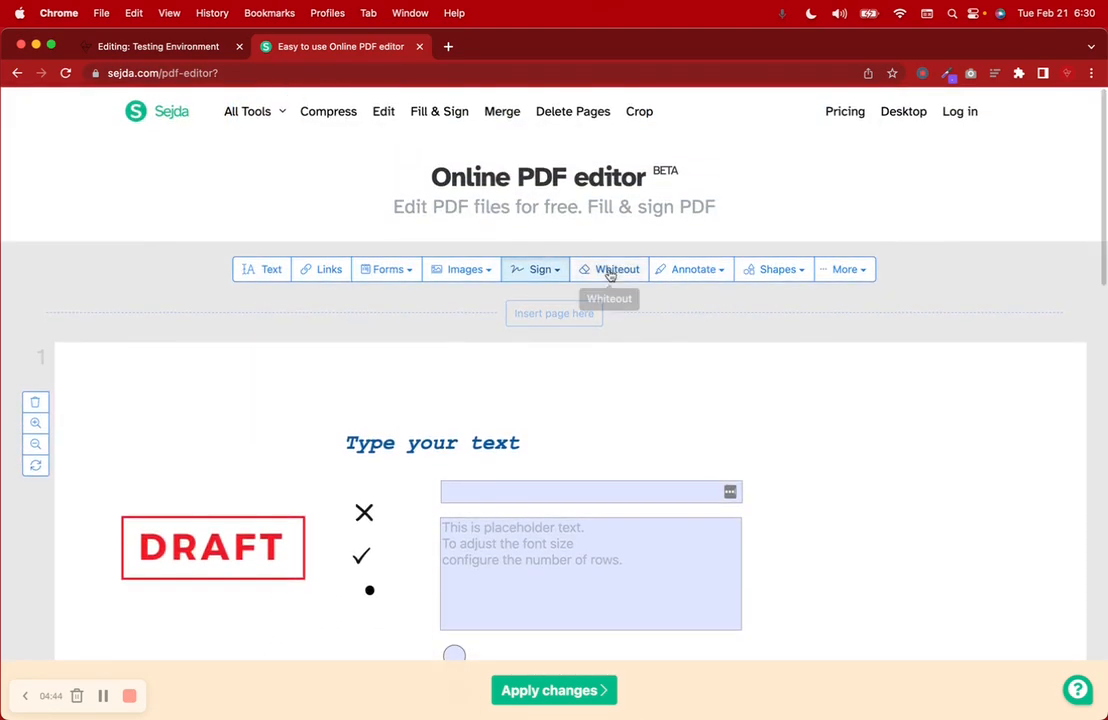
{"action": "left_click", "coordinate": [609, 272]}
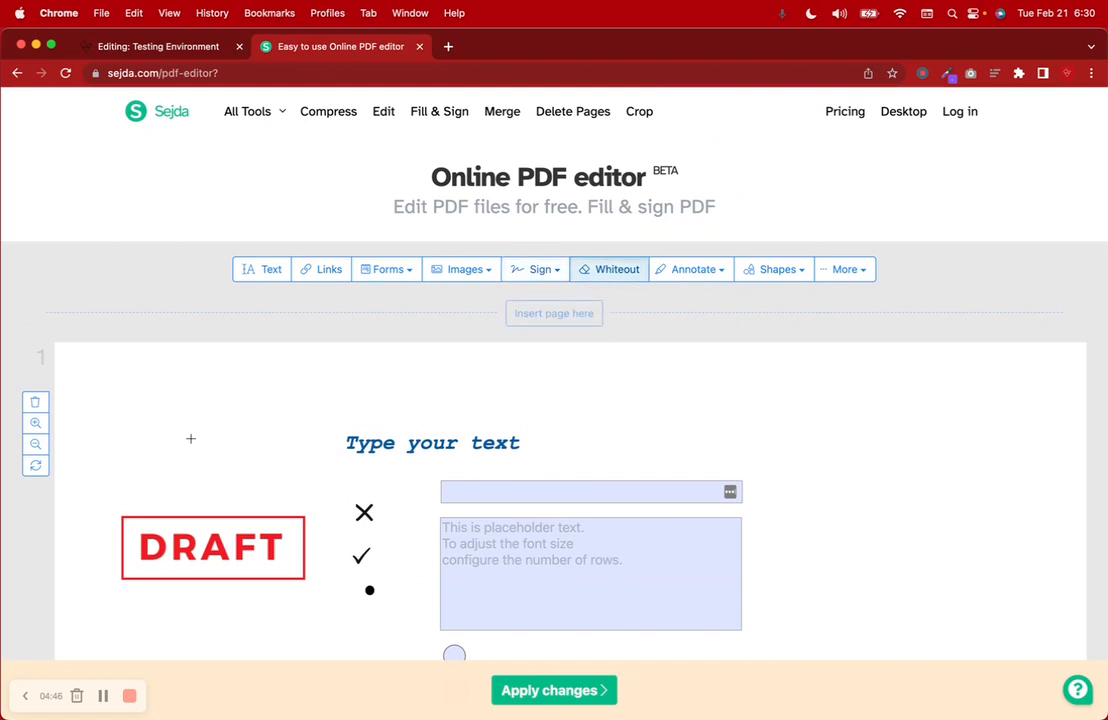
{"action": "mouse_move", "coordinate": [177, 465]}
{"action": "left_mouse_down"}
{"action": "mouse_move", "coordinate": [239, 549]}
{"action": "mouse_move", "coordinate": [316, 620]}
{"action": "left_mouse_up"}
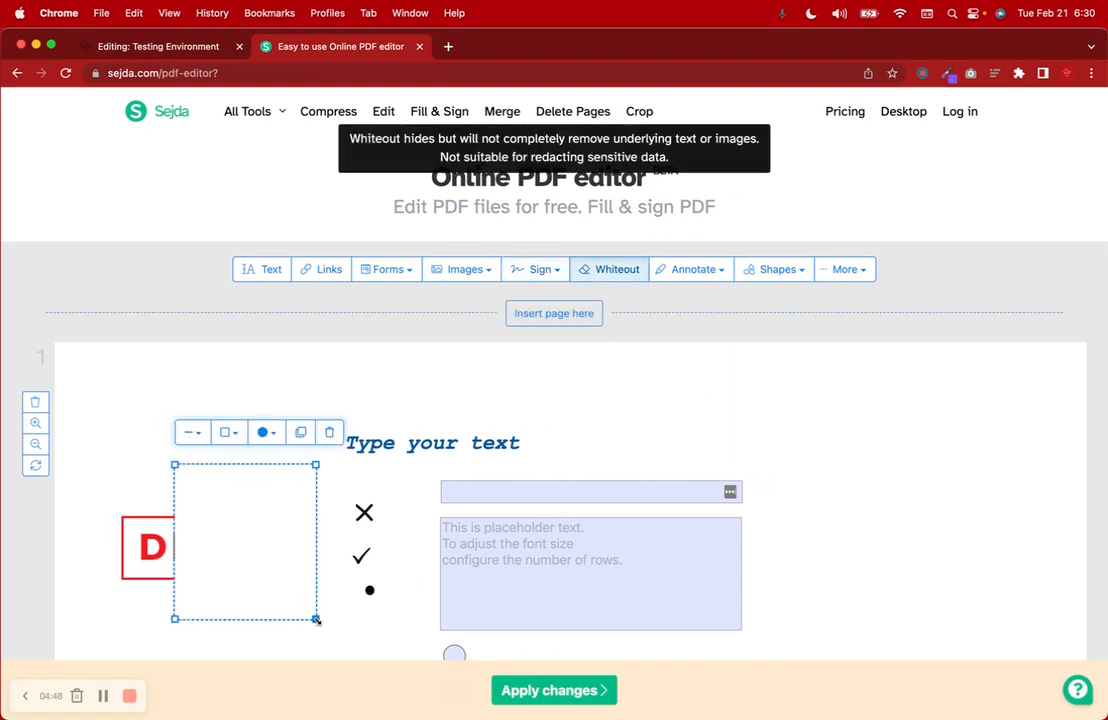
{"action": "scroll", "coordinate": [314, 618], "scroll_direction": "down", "scroll_amount": 2}
{"action": "left_click_drag", "start_coordinate": [287, 462], "coordinate": [284, 497]}
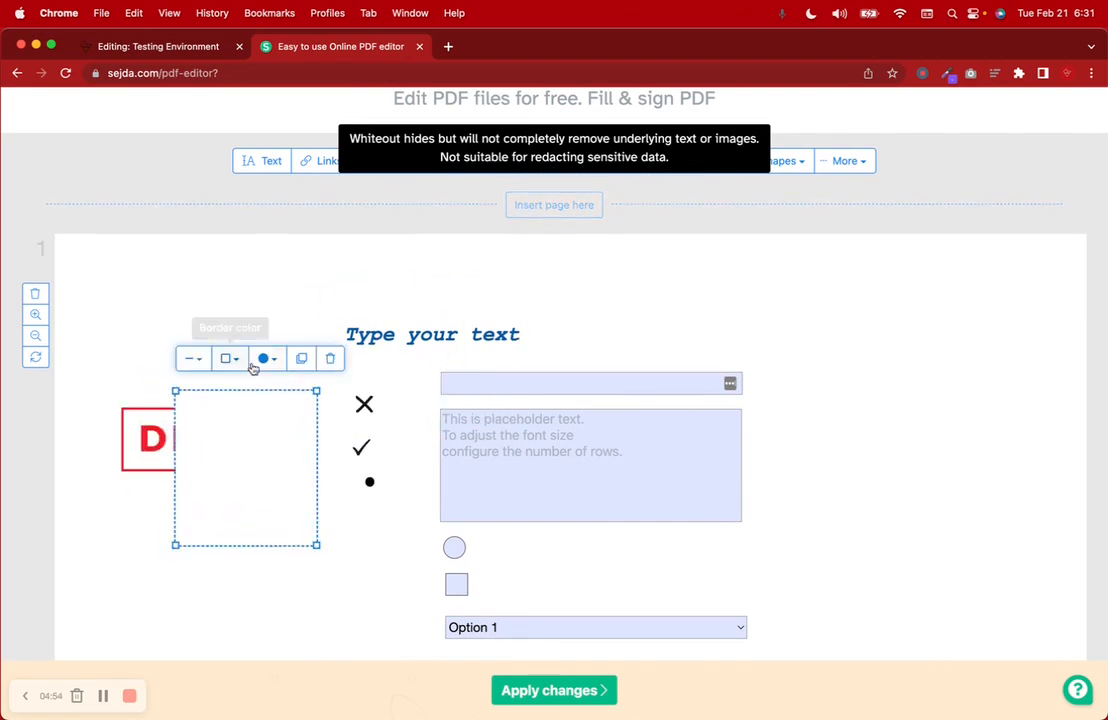
{"action": "left_click", "coordinate": [268, 359]}
{"action": "left_click", "coordinate": [259, 476]}
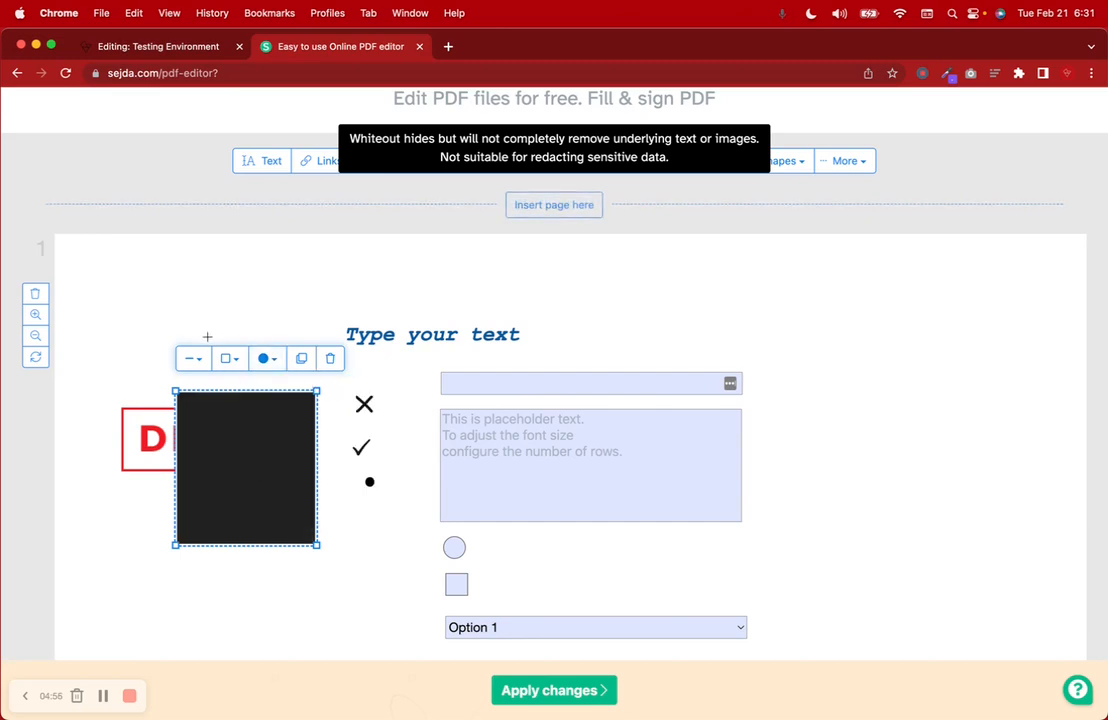
- Try a much thicker border on the near-black box and return it to the thin border
{"action": "left_click", "coordinate": [196, 359]}
{"action": "left_click", "coordinate": [199, 501]}
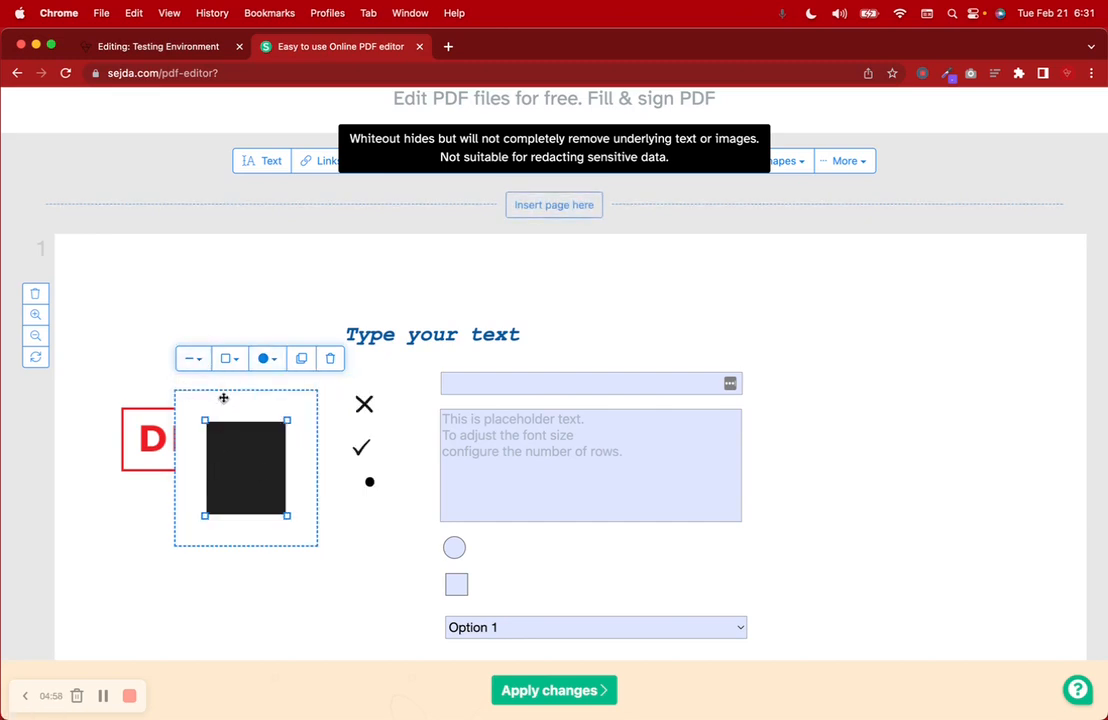
{"action": "left_click", "coordinate": [196, 359]}
{"action": "left_click", "coordinate": [201, 385]}
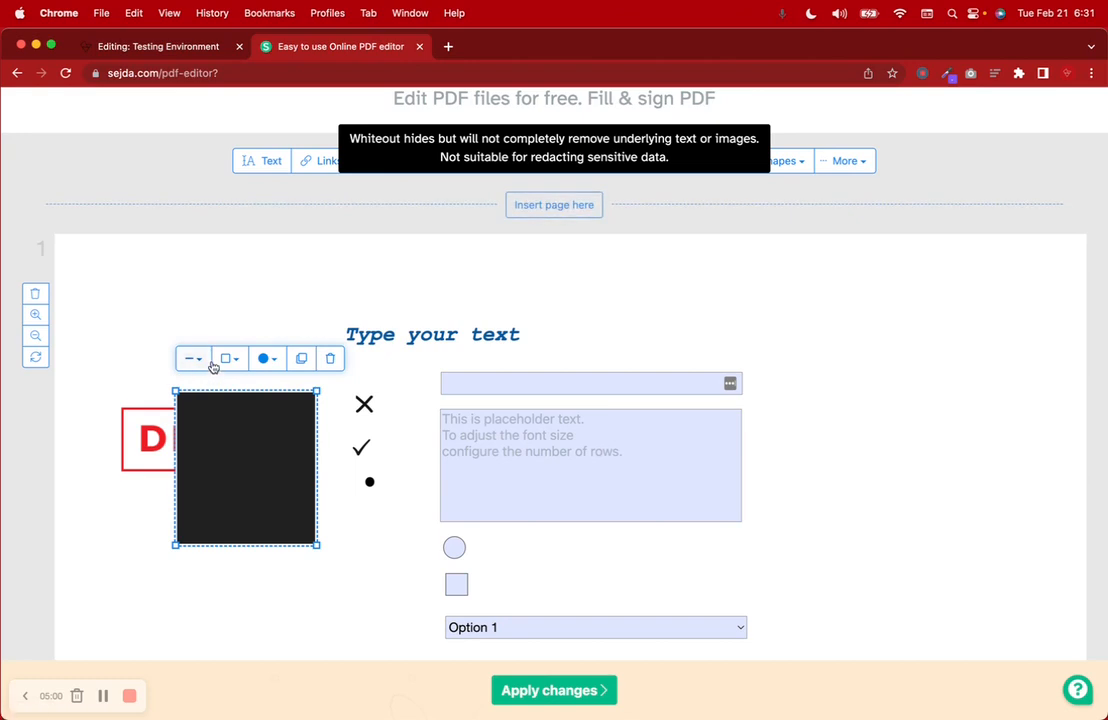
- Give the near-black box a dark brown border color
{"action": "left_click", "coordinate": [228, 359]}
{"action": "left_click", "coordinate": [224, 363]}
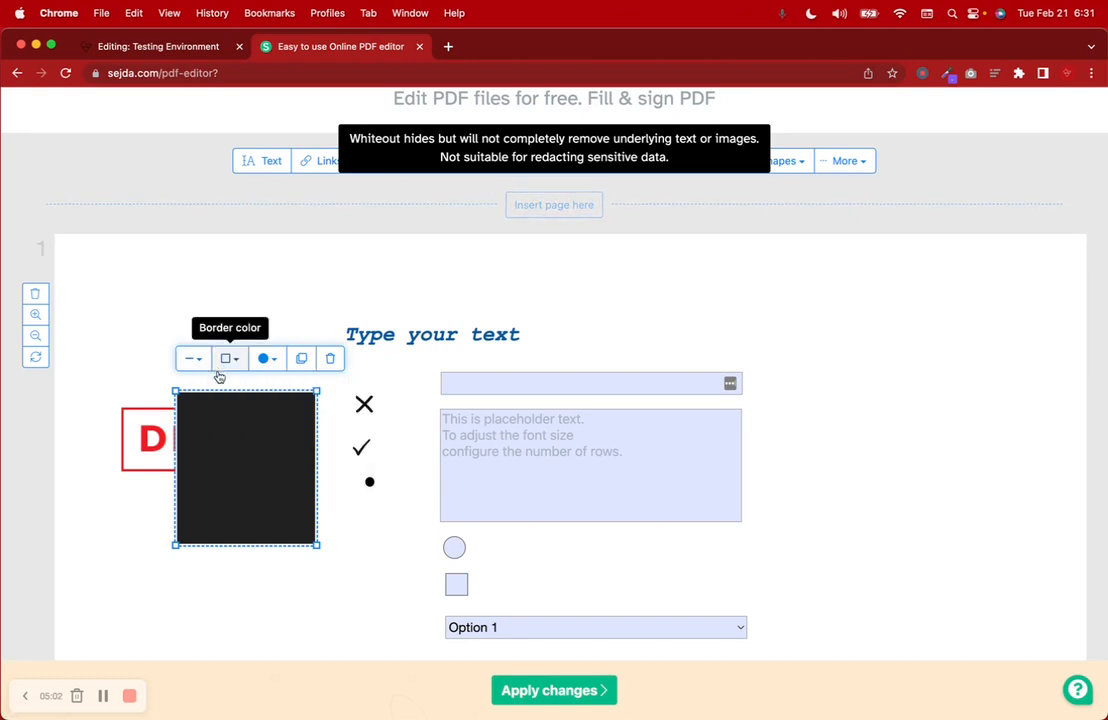
{"action": "left_click", "coordinate": [235, 360]}
{"action": "left_click", "coordinate": [249, 400]}
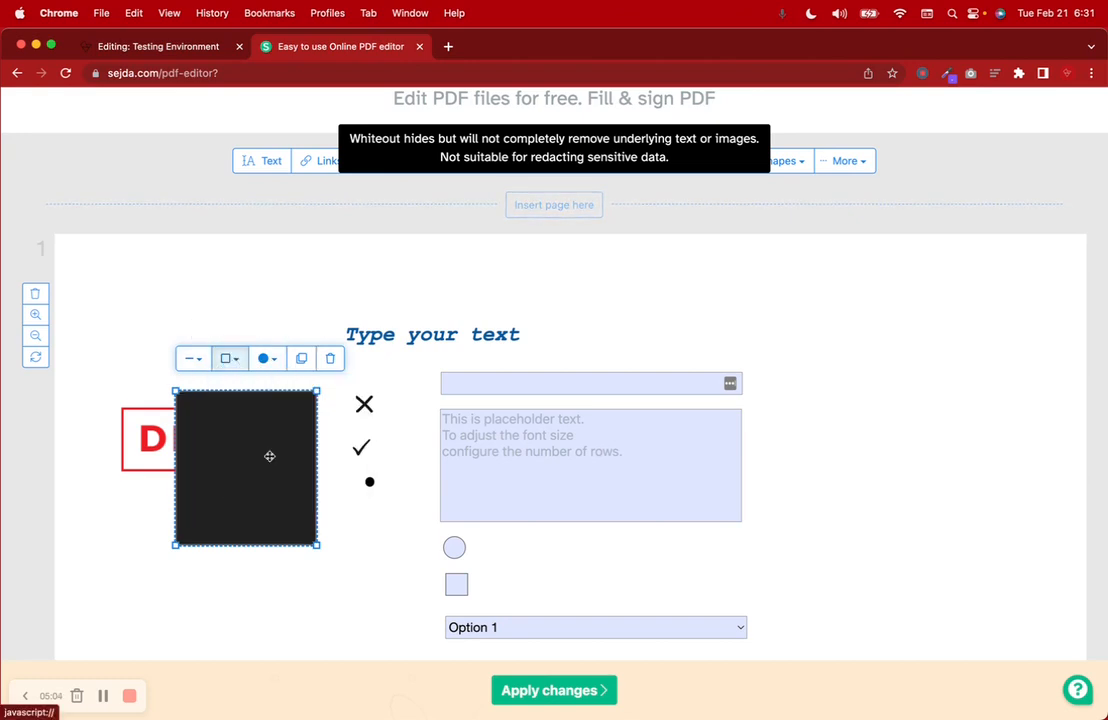
{"action": "left_click", "coordinate": [320, 450]}
{"action": "left_click", "coordinate": [285, 502]}
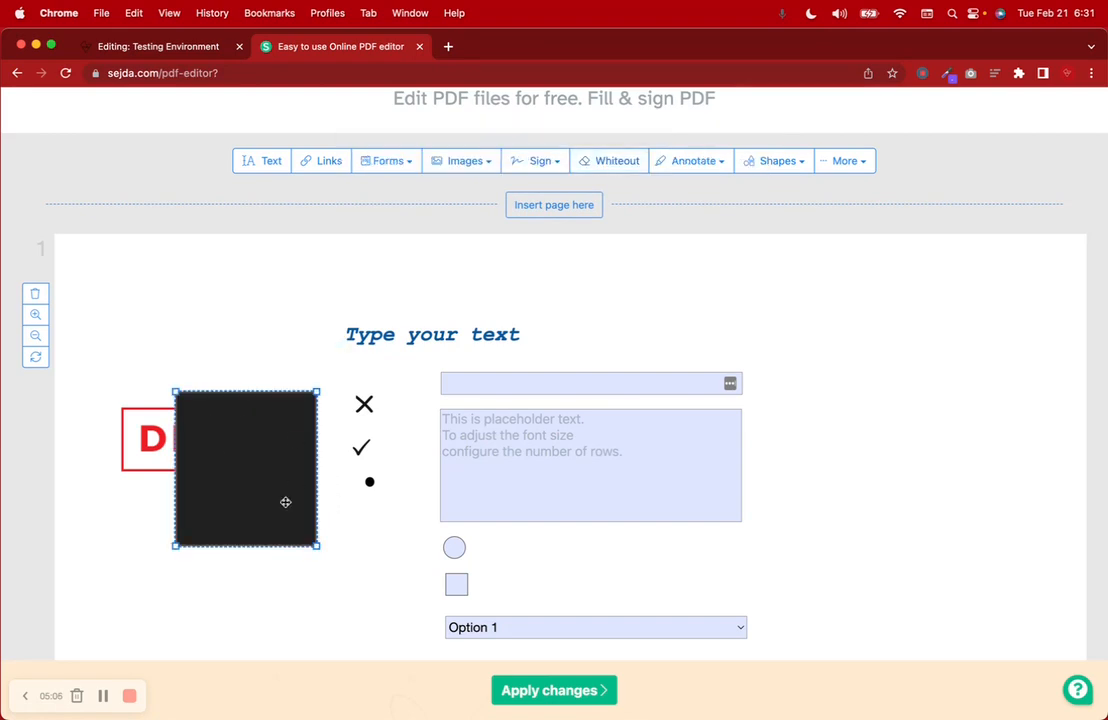
- Duplicate the near-black box, delete the copy, and select the original box again
{"action": "left_click", "coordinate": [300, 359]}
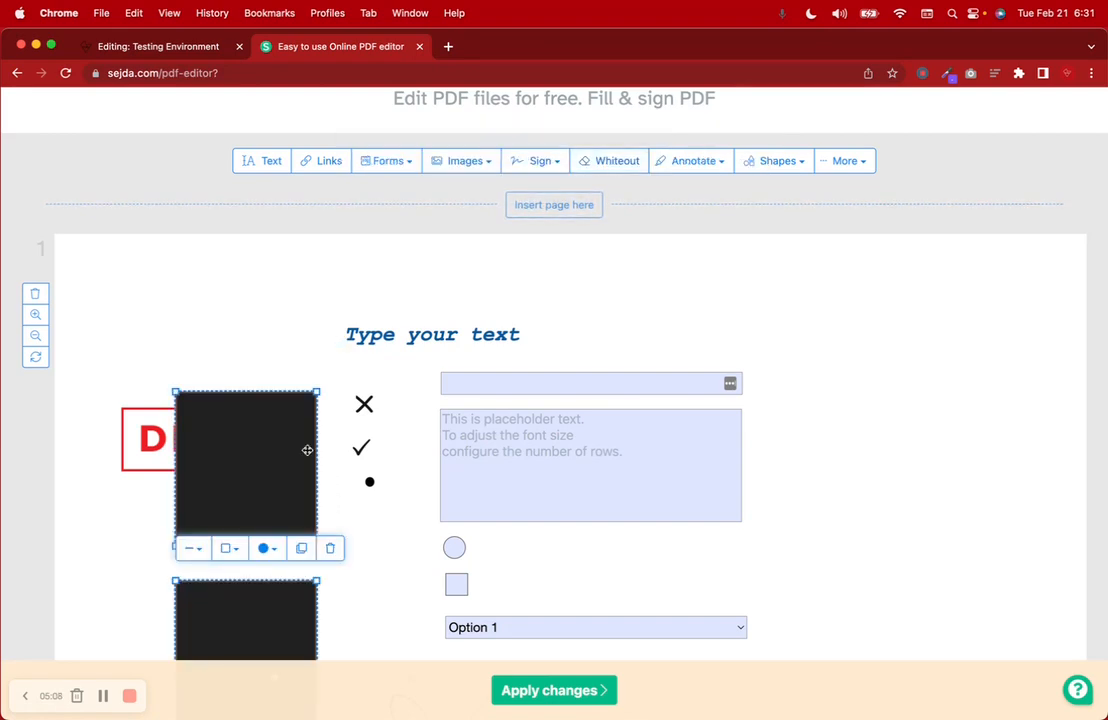
{"action": "scroll", "coordinate": [293, 506], "scroll_direction": "down", "scroll_amount": 2}
{"action": "left_click", "coordinate": [332, 462]}
{"action": "left_click", "coordinate": [317, 302]}
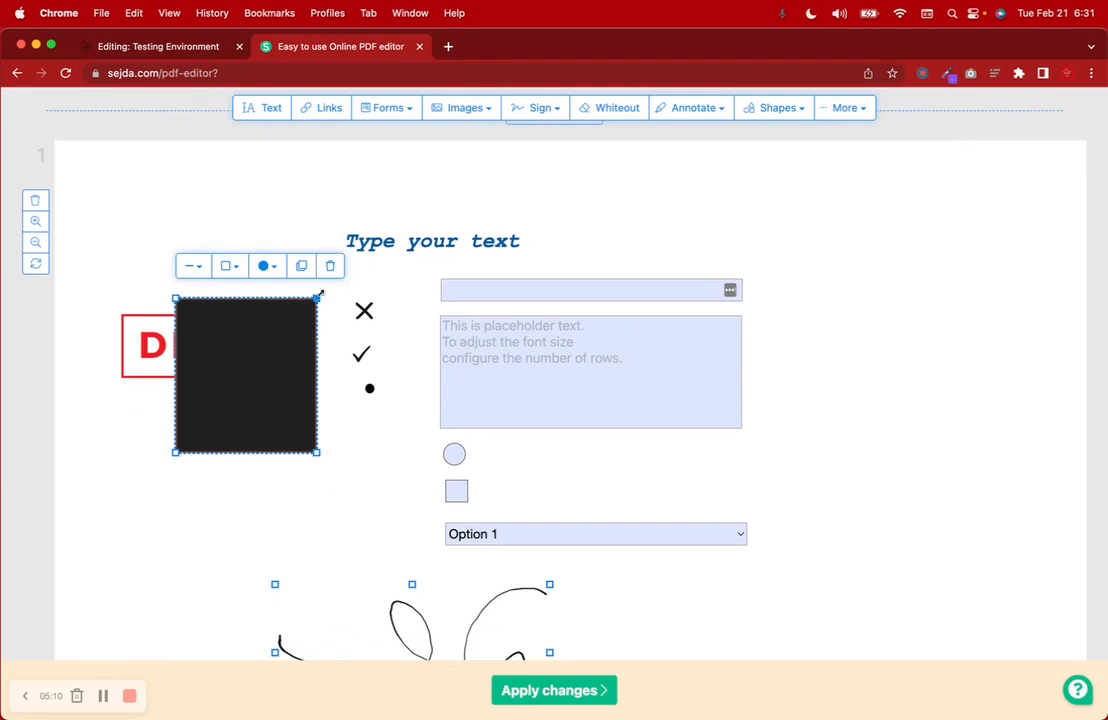
- Draw a blue freehand highlight stroke and a black freehand drawing to the right of the form fields
{"action": "left_click", "coordinate": [697, 108]}
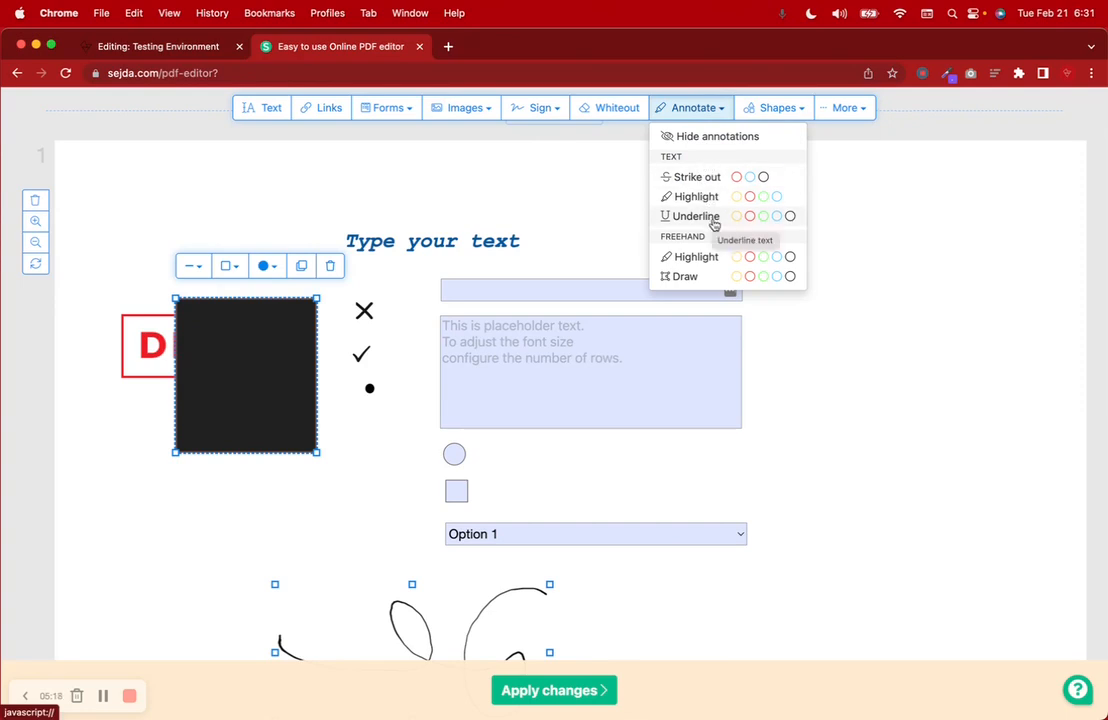
{"action": "left_click", "coordinate": [776, 260]}
{"action": "mouse_move", "coordinate": [876, 290]}
{"action": "left_mouse_down"}
{"action": "mouse_move", "coordinate": [733, 208]}
{"action": "mouse_move", "coordinate": [945, 215]}
{"action": "left_mouse_up"}
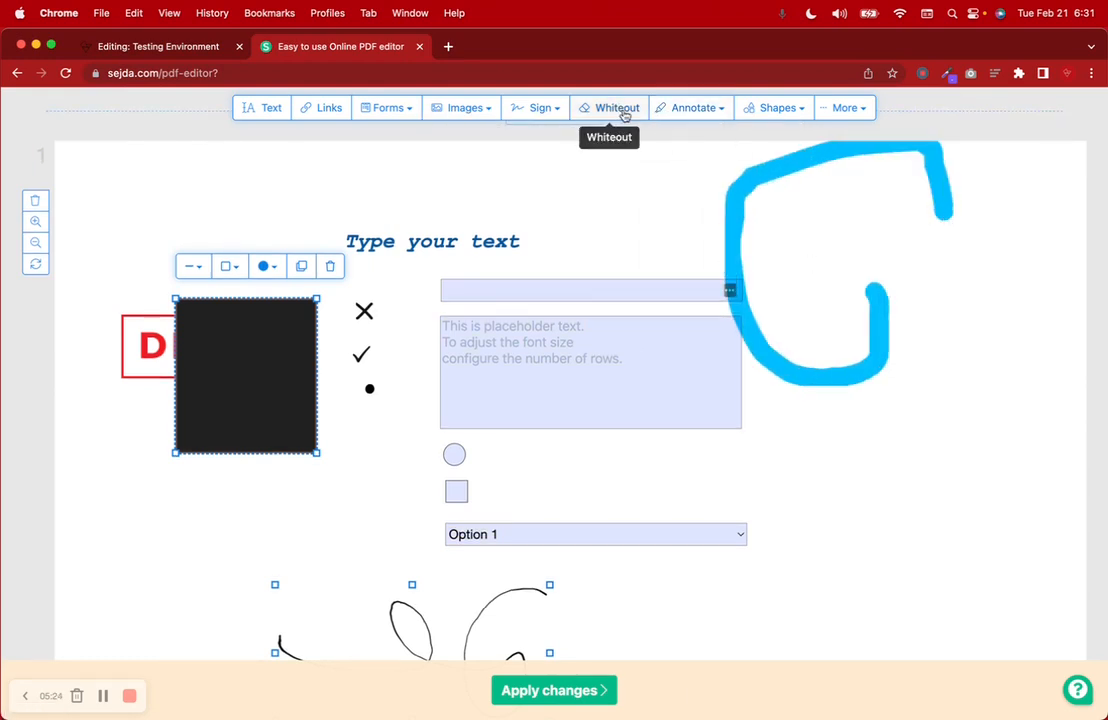
{"action": "left_click", "coordinate": [692, 108]}
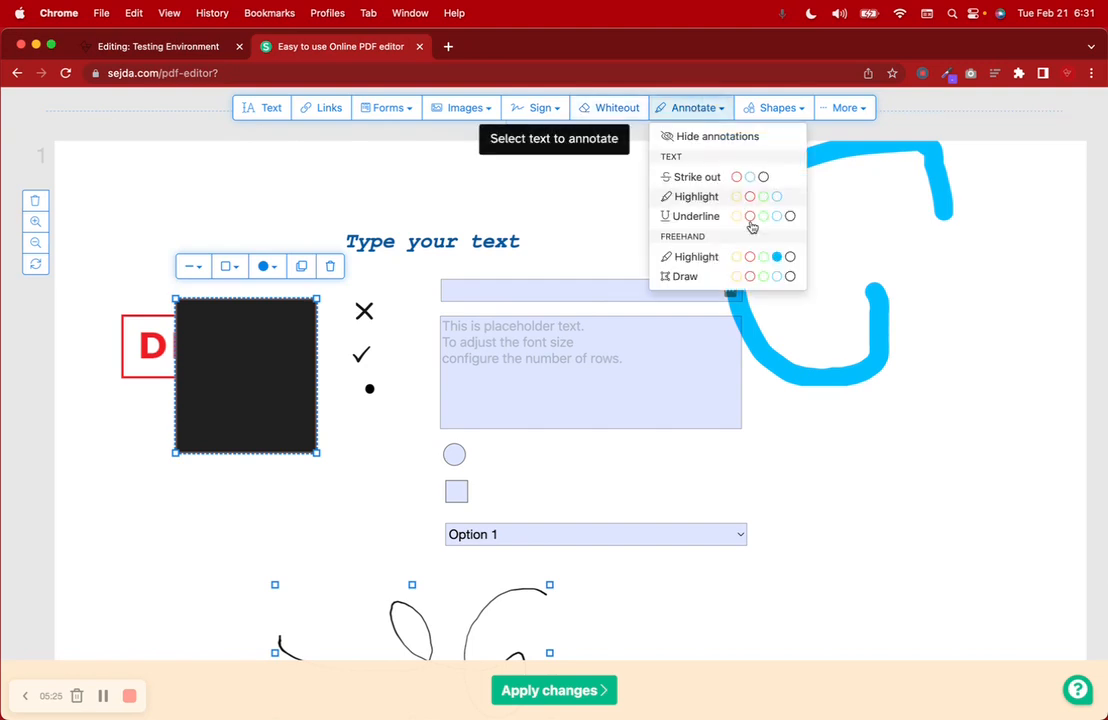
{"action": "left_click", "coordinate": [790, 276]}
{"action": "mouse_move", "coordinate": [810, 377]}
{"action": "left_mouse_down"}
{"action": "mouse_move", "coordinate": [858, 302]}
{"action": "mouse_move", "coordinate": [915, 371]}
{"action": "mouse_move", "coordinate": [907, 381]}
{"action": "left_mouse_up"}
- Draw an ellipse above the right end of the single-line field
{"action": "scroll", "coordinate": [704, 146], "scroll_direction": "up", "scroll_amount": 3}
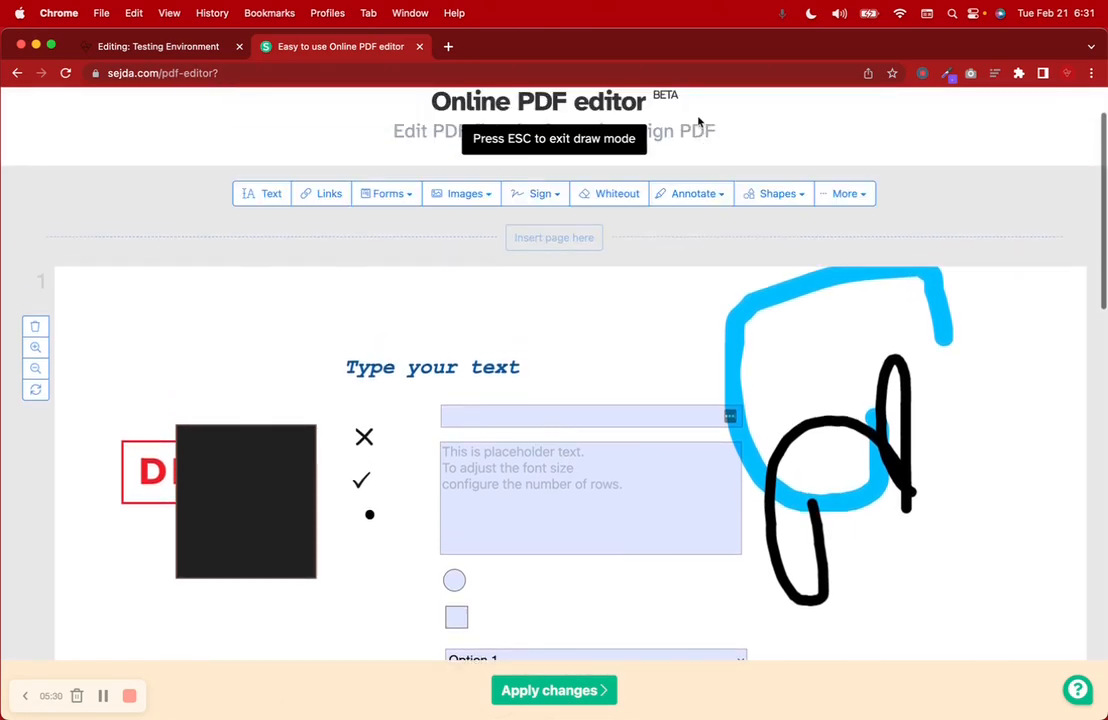
{"action": "left_click", "coordinate": [773, 200]}
{"action": "left_click", "coordinate": [782, 221]}
{"action": "left_click_drag", "start_coordinate": [608, 311], "coordinate": [740, 377]}
- Remove the ellipse's fill color and make the shape narrower and taller, close to a circle
{"action": "left_click", "coordinate": [776, 193]}
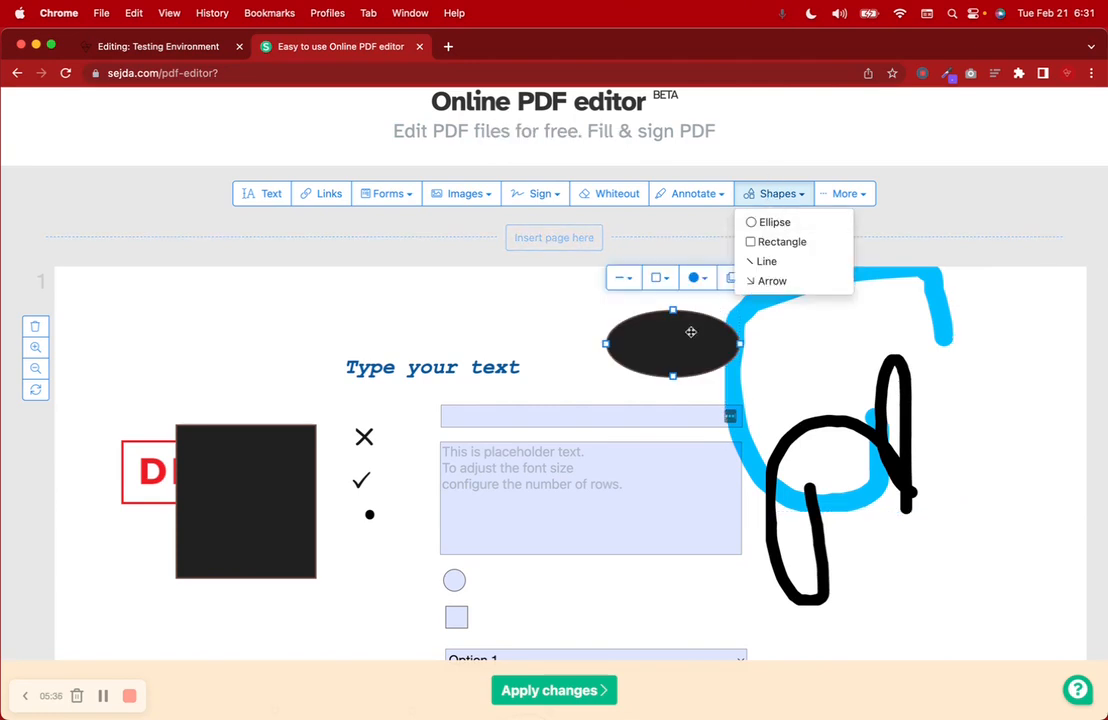
{"action": "left_click", "coordinate": [697, 277]}
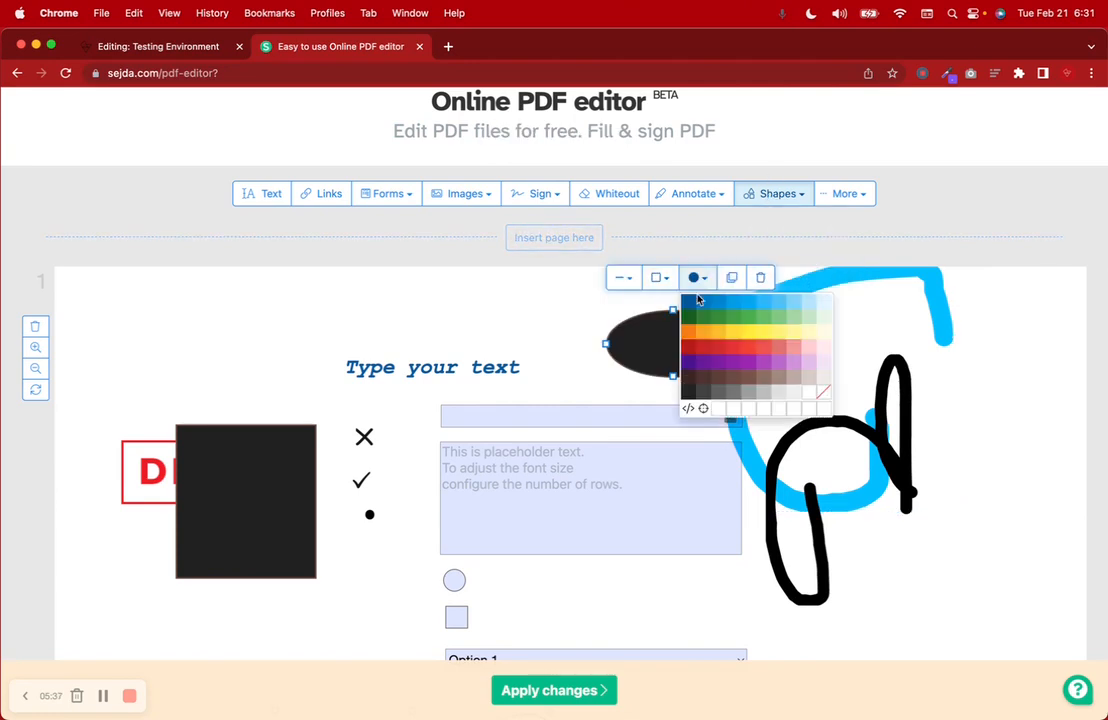
{"action": "left_click", "coordinate": [823, 394]}
{"action": "left_click_drag", "start_coordinate": [740, 344], "coordinate": [711, 360]}
{"action": "left_click_drag", "start_coordinate": [658, 309], "coordinate": [658, 284]}
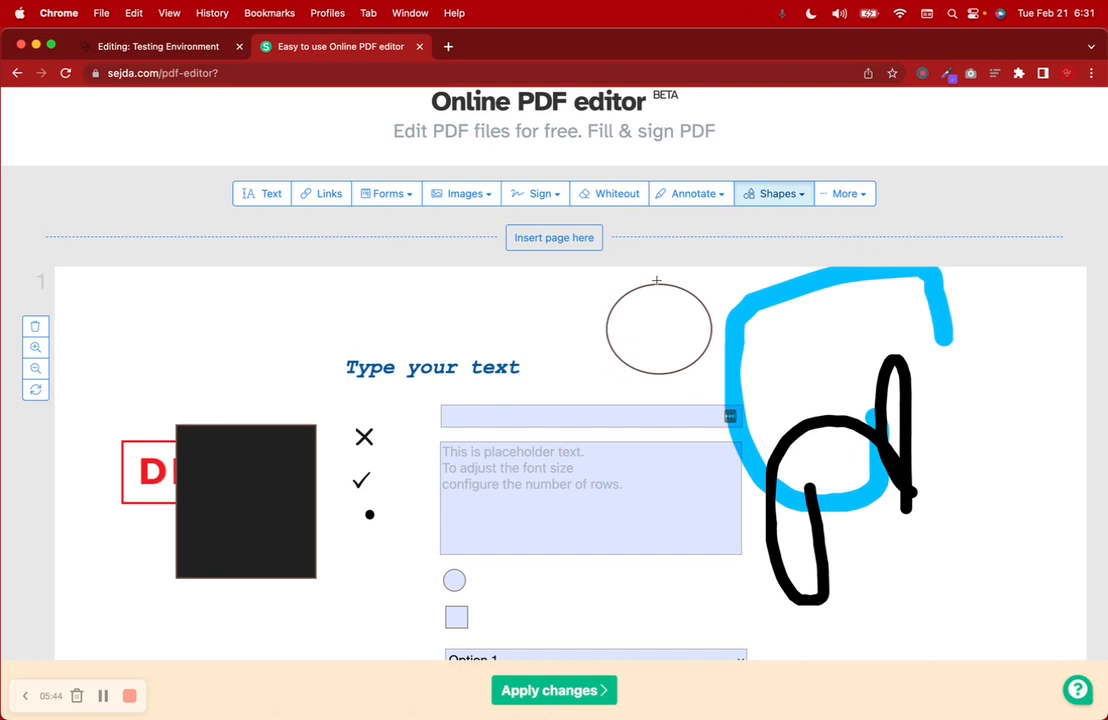
- Draw a rectangle to the left of the ellipse and a short red line running into it
{"action": "left_click", "coordinate": [767, 195]}
{"action": "left_click", "coordinate": [782, 240]}
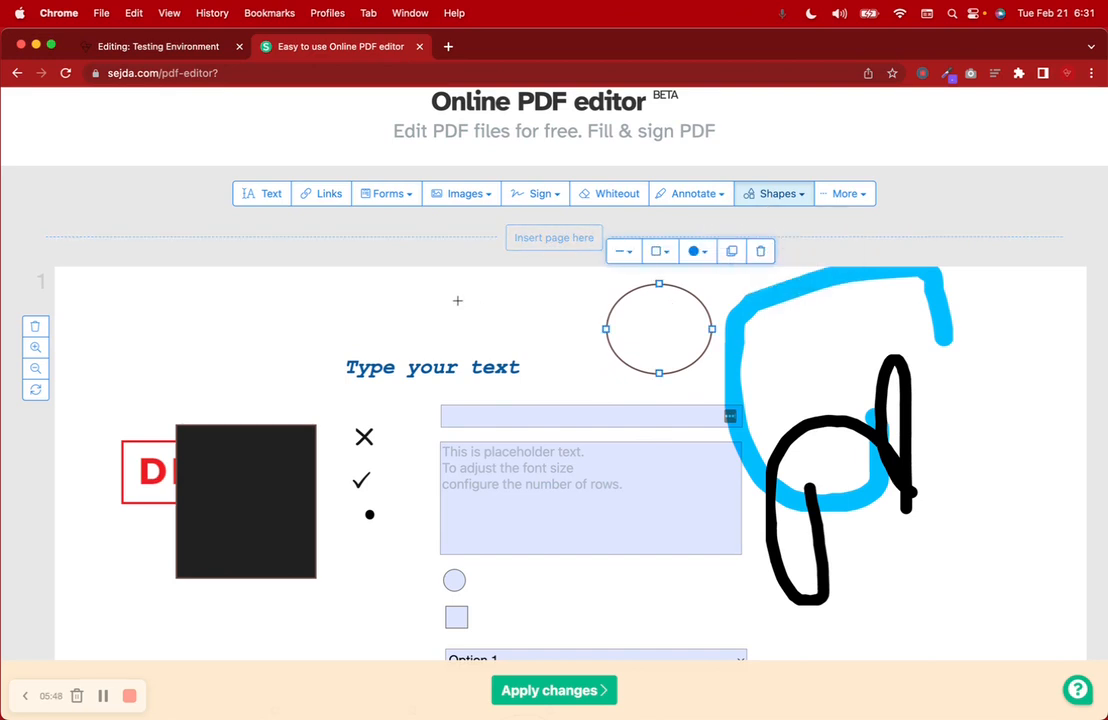
{"action": "left_click", "coordinate": [767, 199]}
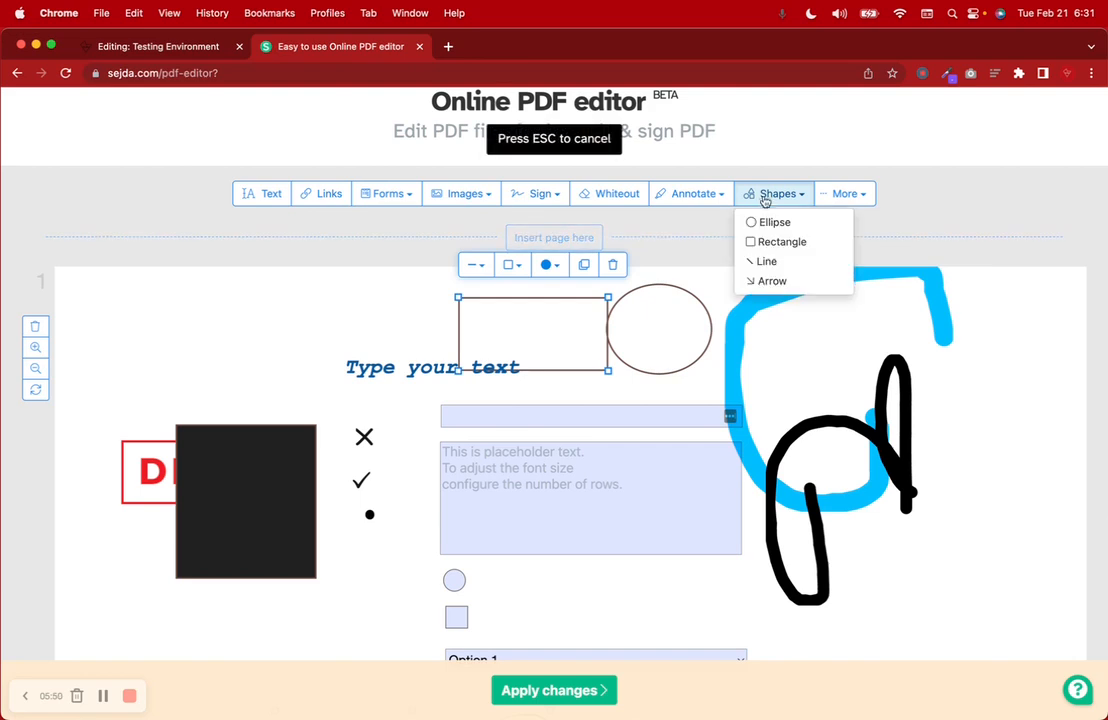
{"action": "left_click", "coordinate": [765, 257]}
{"action": "left_click_drag", "start_coordinate": [367, 317], "coordinate": [474, 340]}
- Draw a red arrow that slants down through the sample text to the left end of the single-line field
{"action": "left_click", "coordinate": [770, 195]}
{"action": "left_click", "coordinate": [768, 279]}
{"action": "left_click_drag", "start_coordinate": [284, 302], "coordinate": [441, 406]}
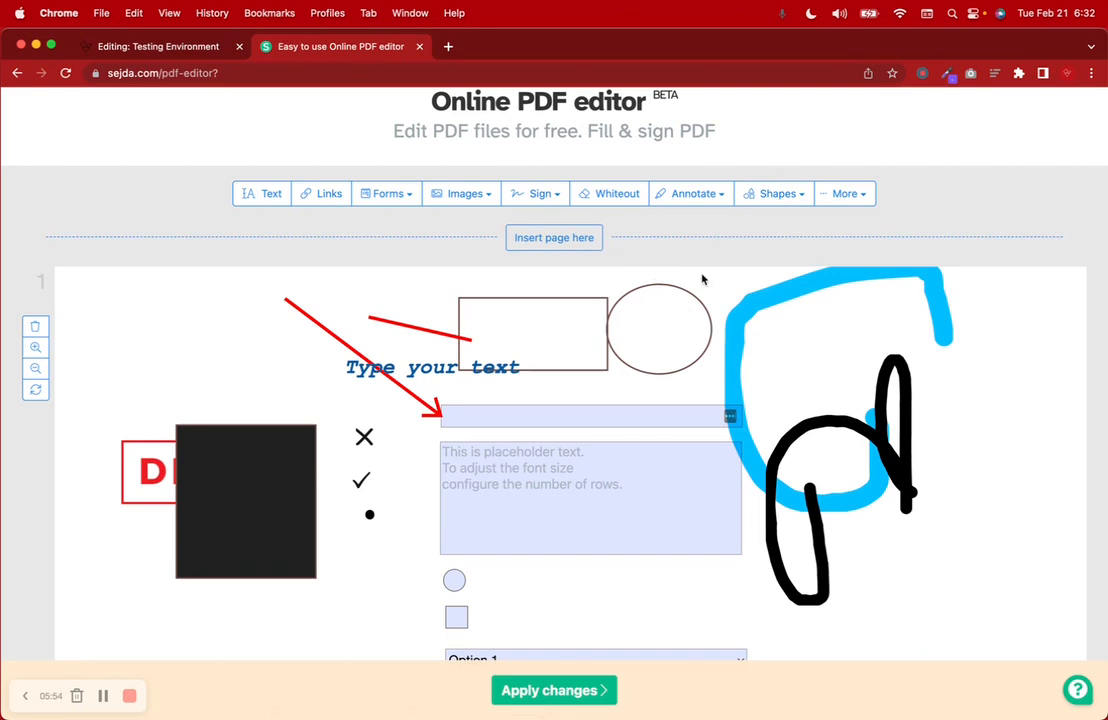
- Look at the Find & Replace options and close them without making a replacement
{"action": "left_click", "coordinate": [842, 195]}
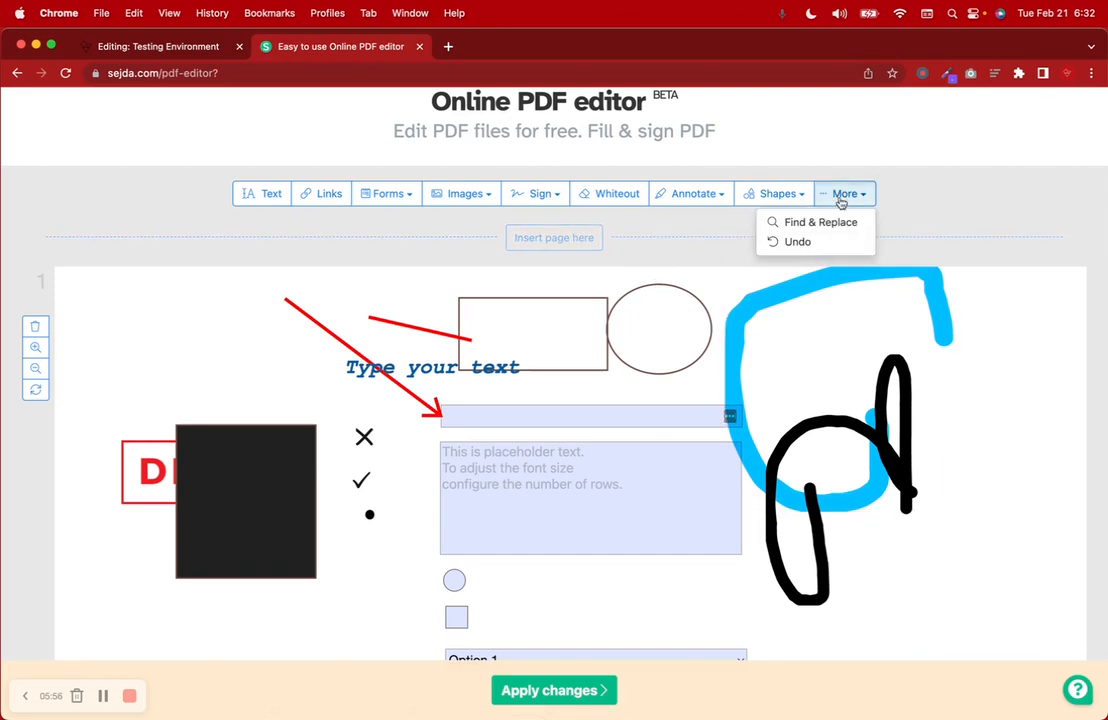
{"action": "left_click", "coordinate": [838, 222]}
{"action": "left_click", "coordinate": [176, 202]}
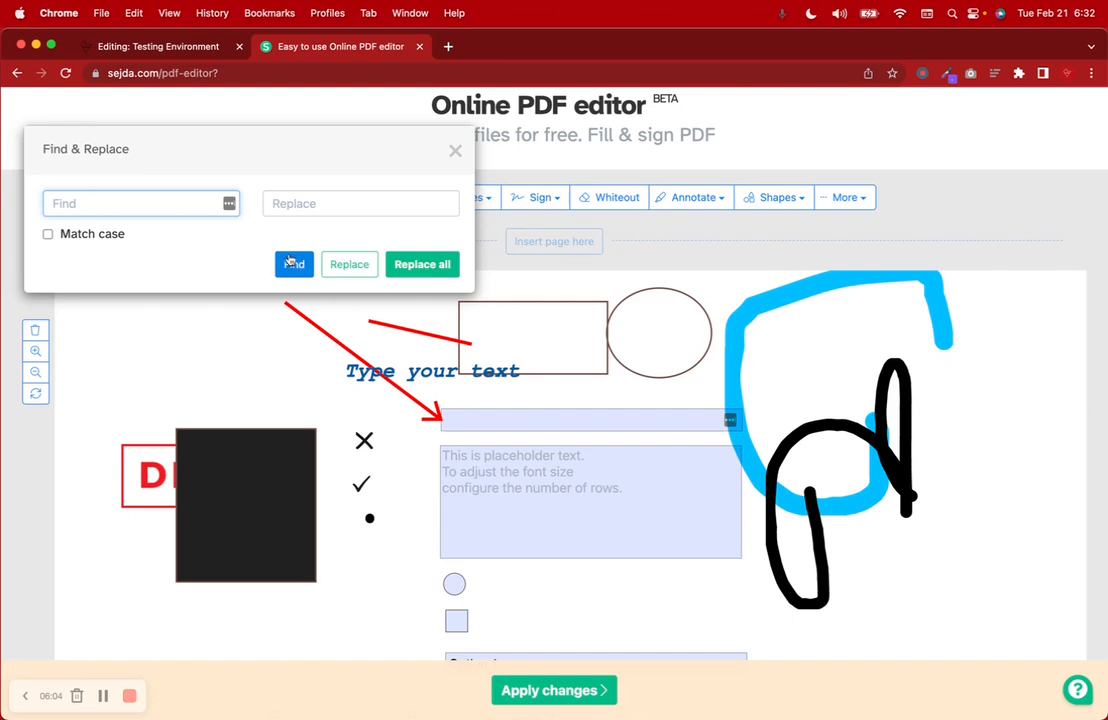
{"action": "left_click", "coordinate": [455, 151]}
- Revert the arrow, line, rectangle, ellipse, both drawings, whiteout and signature on page 1
{"action": "left_click", "coordinate": [862, 199]}
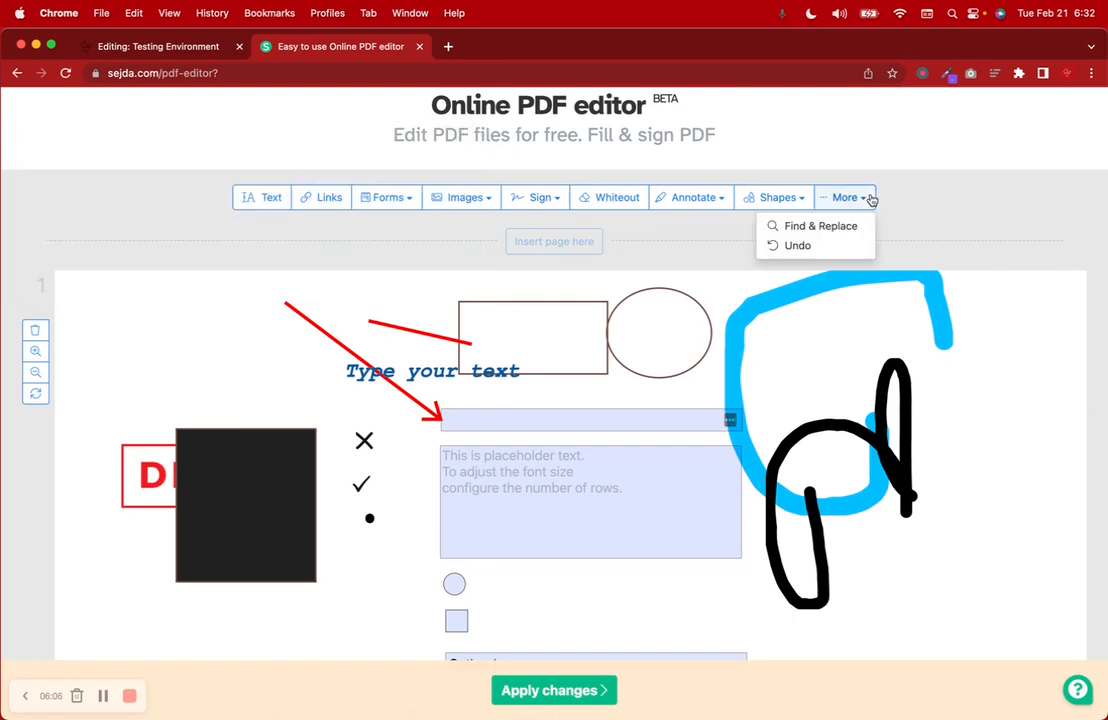
{"action": "left_click", "coordinate": [797, 245]}
{"action": "left_click", "coordinate": [361, 214]}
{"action": "left_click", "coordinate": [361, 241]}
{"action": "left_click", "coordinate": [361, 268]}
{"action": "left_click", "coordinate": [361, 295]}
{"action": "left_click", "coordinate": [361, 322]}
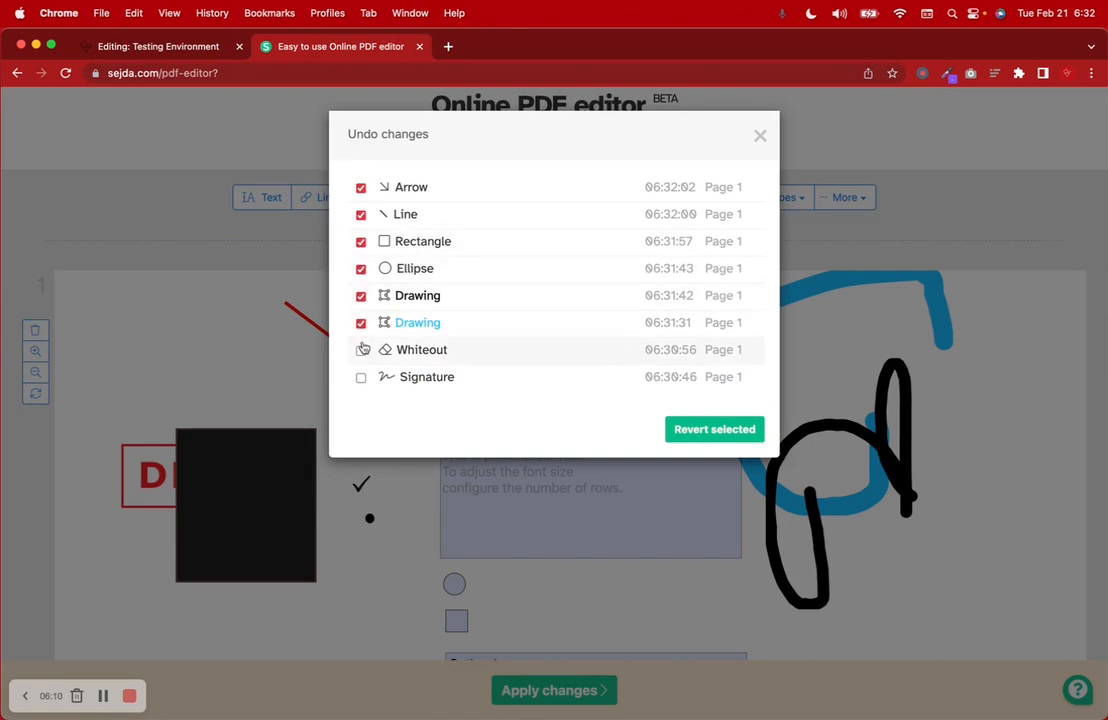
{"action": "left_click", "coordinate": [361, 377]}
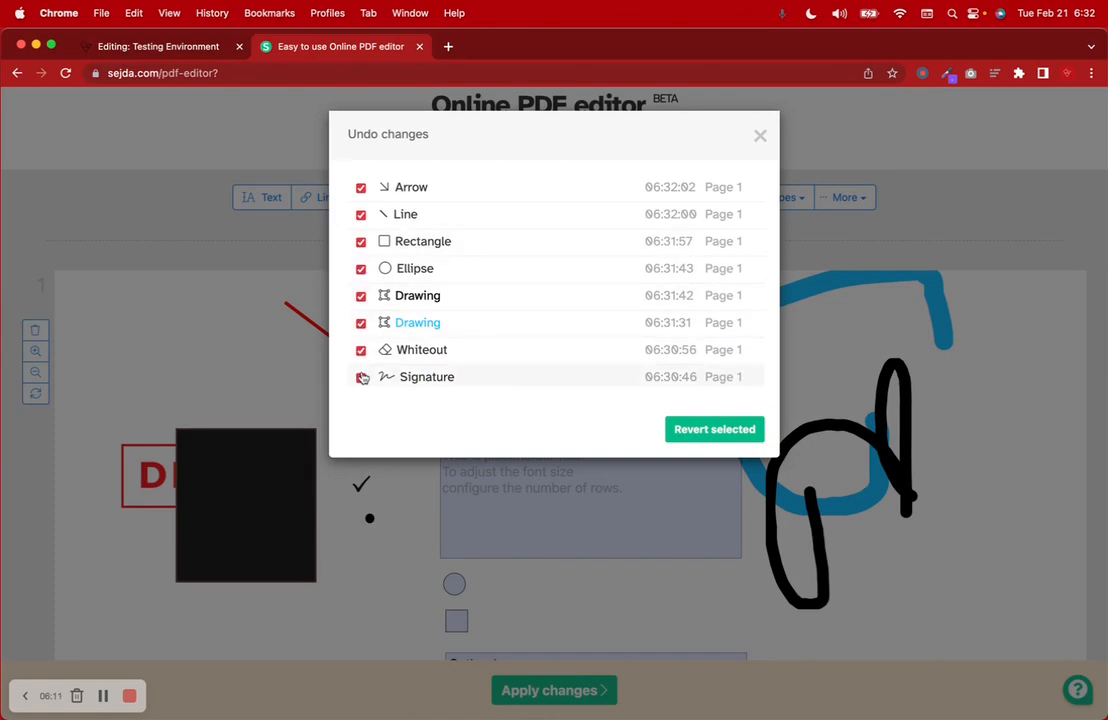
{"action": "left_click", "coordinate": [741, 437]}
- Delete the "Type your text" sample text above the form fields
{"action": "scroll", "coordinate": [880, 505], "scroll_direction": "down", "scroll_amount": 10}
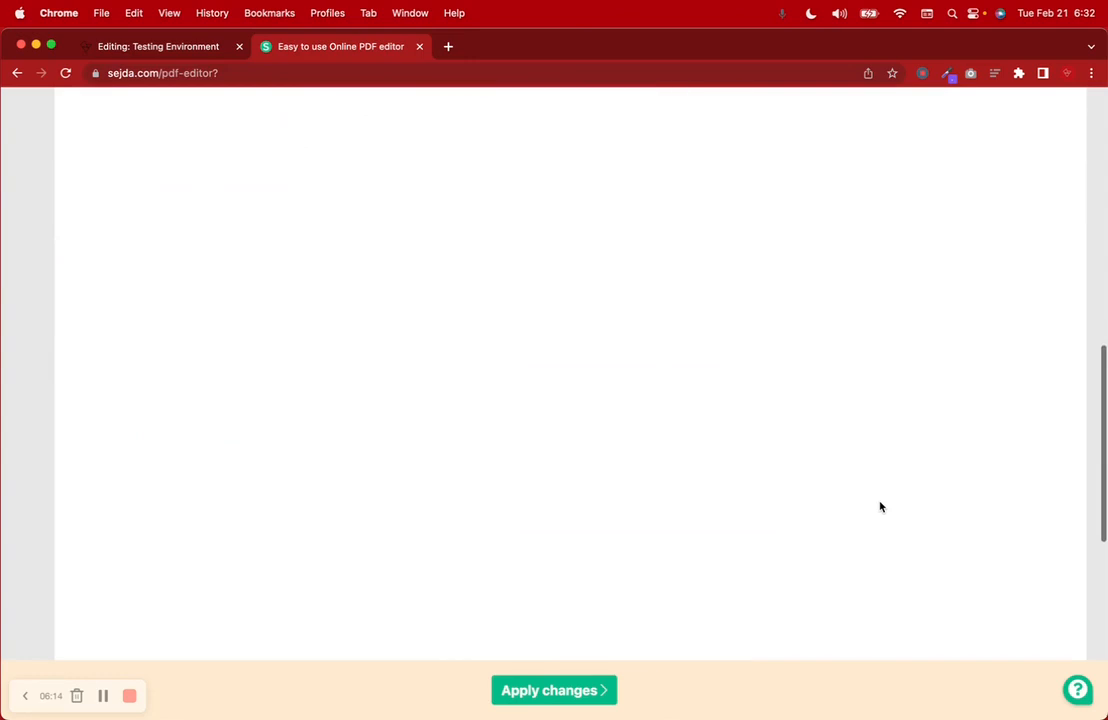
{"action": "scroll", "coordinate": [870, 490], "scroll_direction": "up", "scroll_amount": 15}
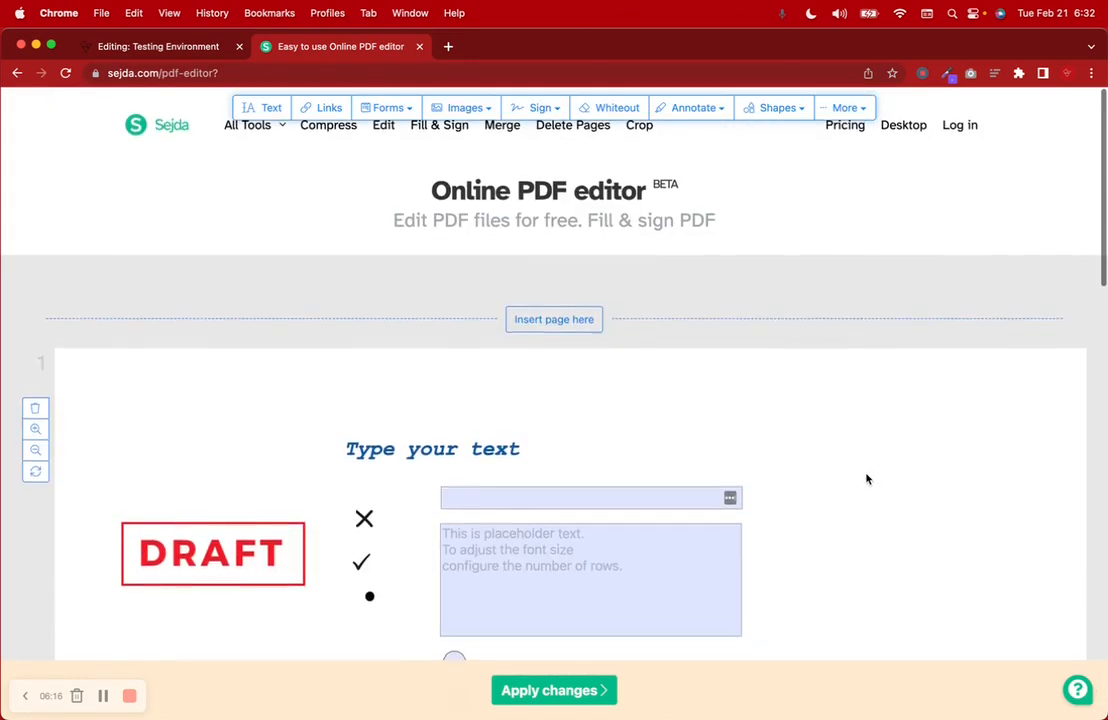
{"action": "scroll", "coordinate": [867, 479], "scroll_direction": "down", "scroll_amount": 1}
{"action": "scroll", "coordinate": [867, 479], "scroll_direction": "up", "scroll_amount": 1}
{"action": "scroll", "coordinate": [867, 479], "scroll_direction": "down", "scroll_amount": 4}
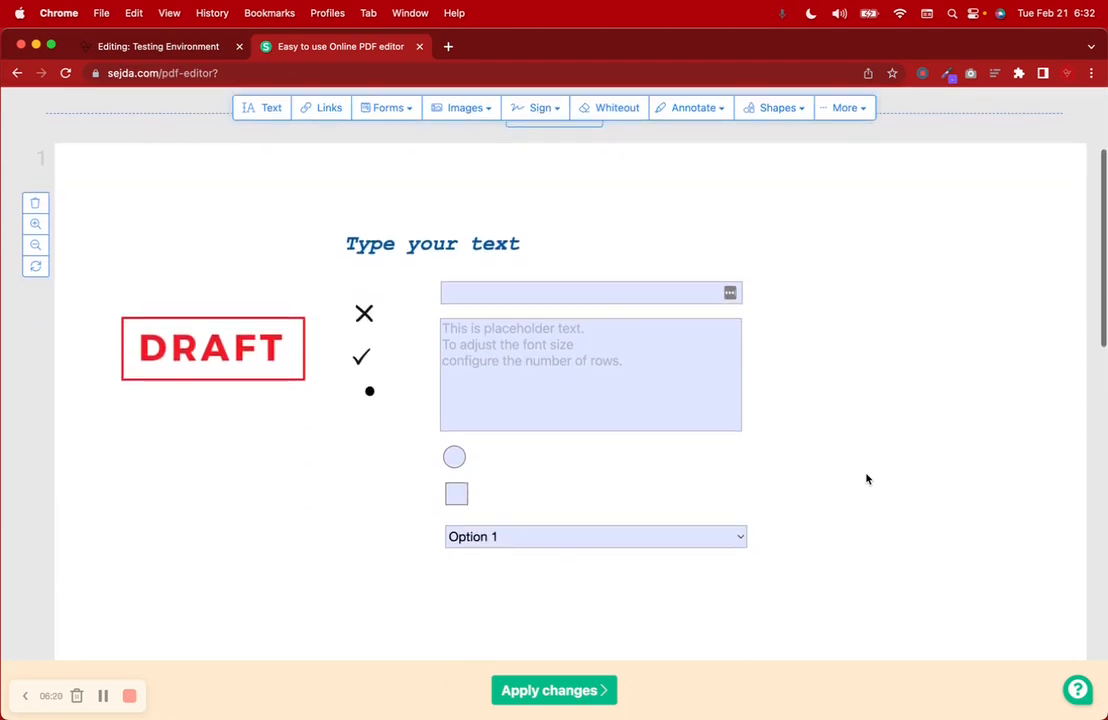
{"action": "left_click", "coordinate": [350, 242]}
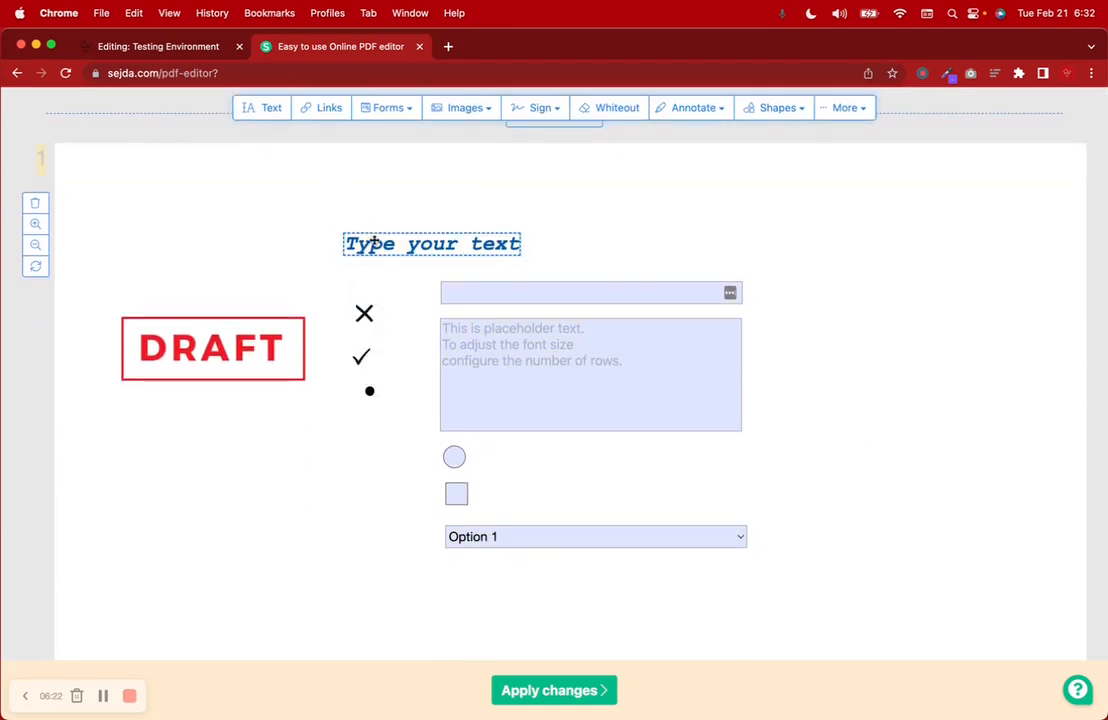
{"action": "left_click", "coordinate": [552, 212]}
- Delete the cross, check mark and dot beside the form fields
{"action": "left_click", "coordinate": [365, 313]}
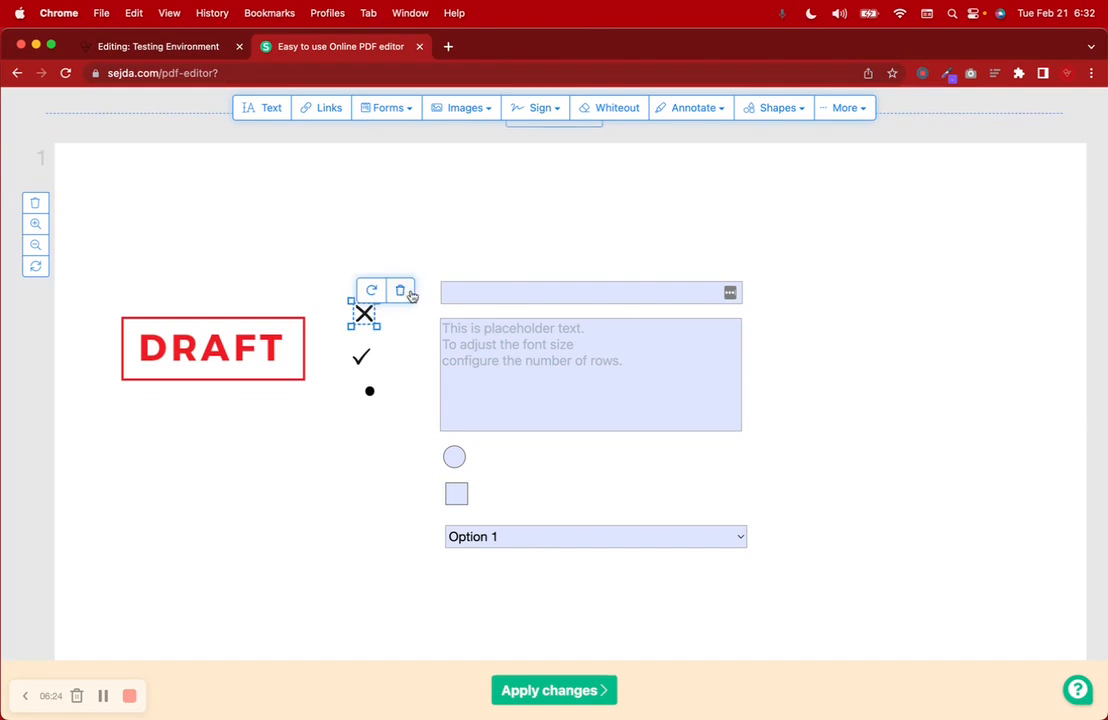
{"action": "left_click", "coordinate": [402, 292]}
{"action": "left_click", "coordinate": [396, 336]}
{"action": "left_click", "coordinate": [369, 390]}
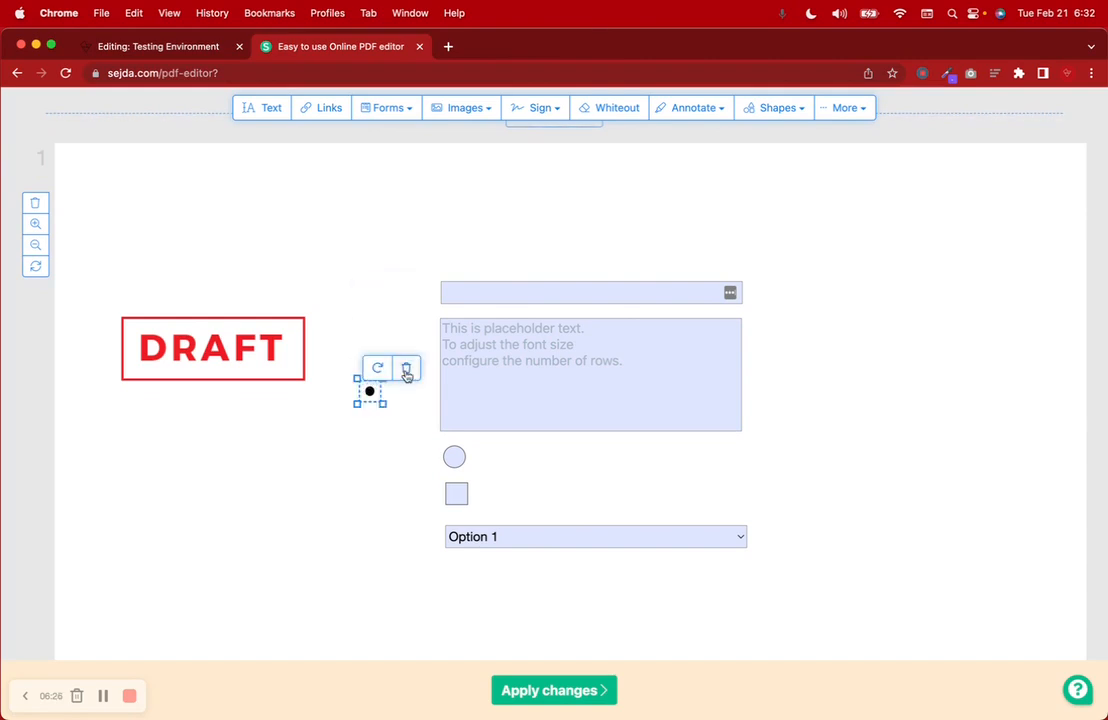
{"action": "left_click", "coordinate": [406, 372]}
- Delete the DRAFT stamp image and the Option 1 dropdown field
{"action": "left_click", "coordinate": [267, 346]}
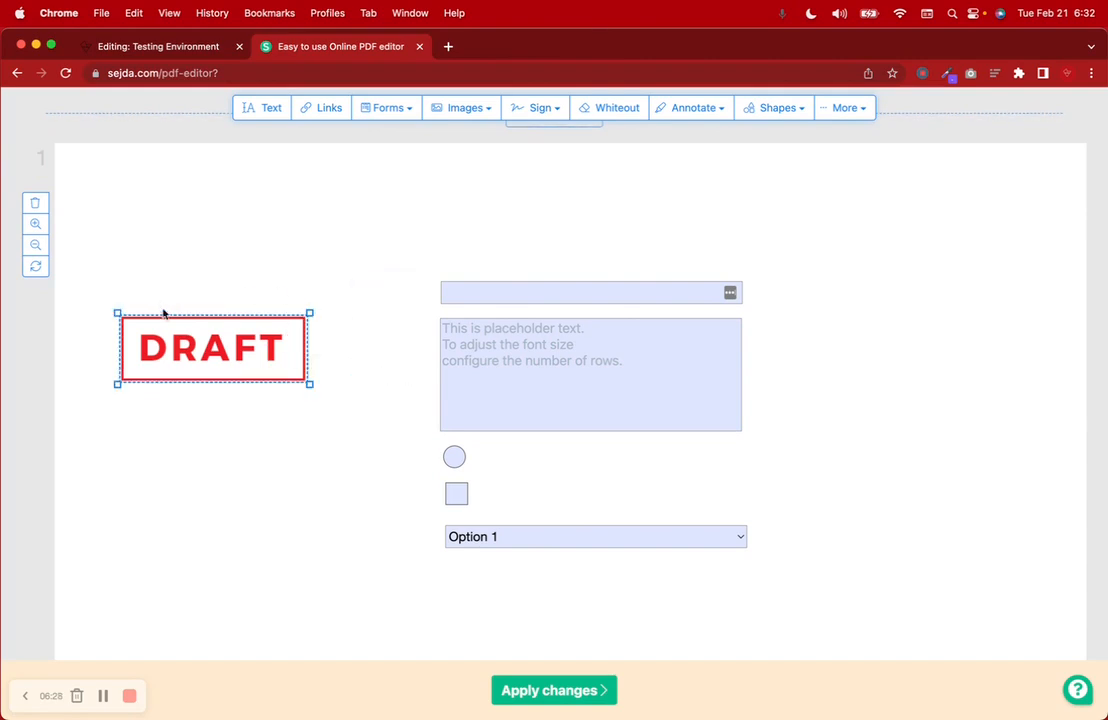
{"action": "left_click", "coordinate": [163, 305]}
{"action": "left_click", "coordinate": [477, 537]}
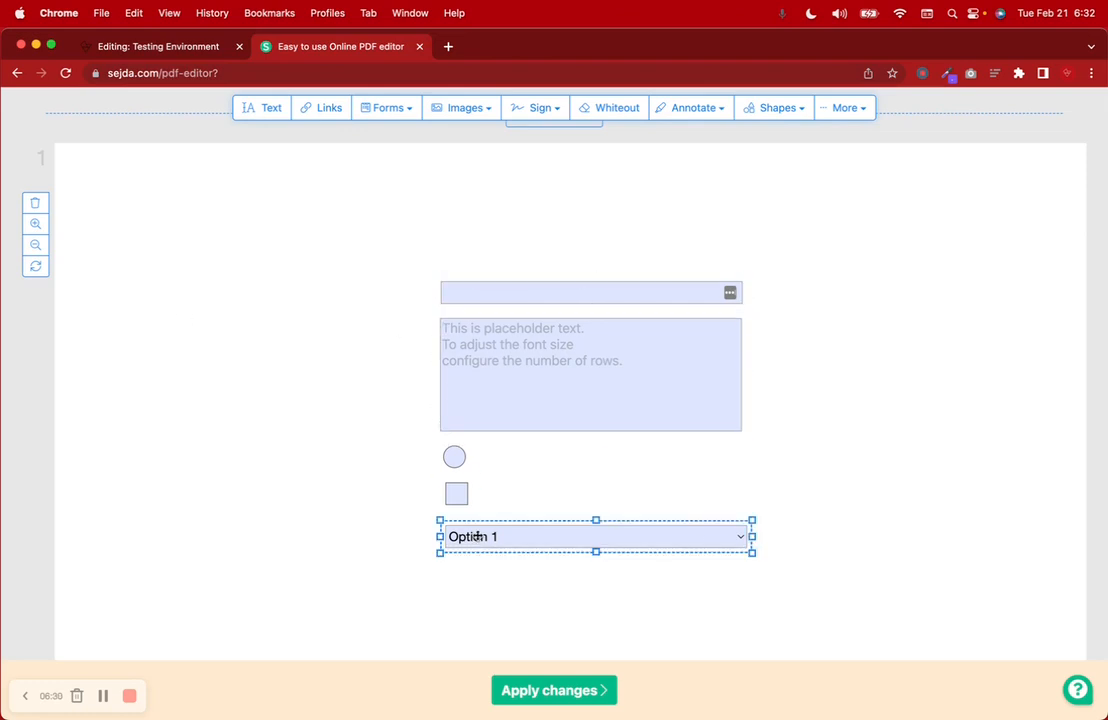
{"action": "left_click", "coordinate": [639, 494]}
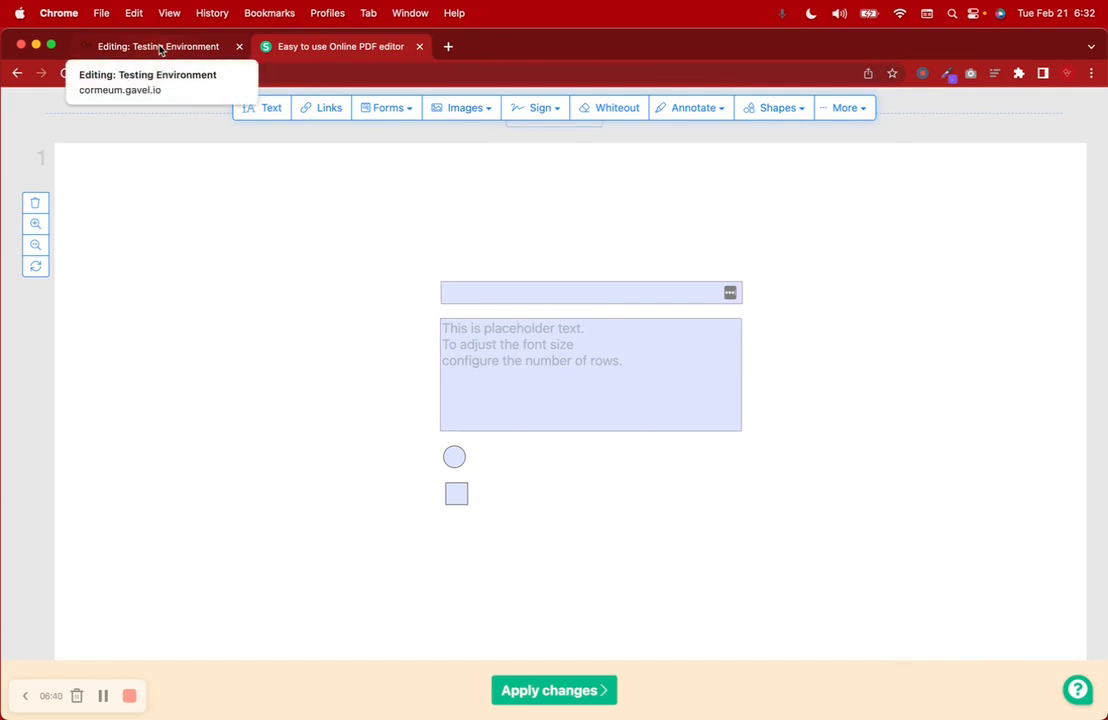
- Check Gavel's Output Documents page, return to the Sejda editor and move the single-line field higher above the paragraph field
{"action": "left_click", "coordinate": [465, 294]}
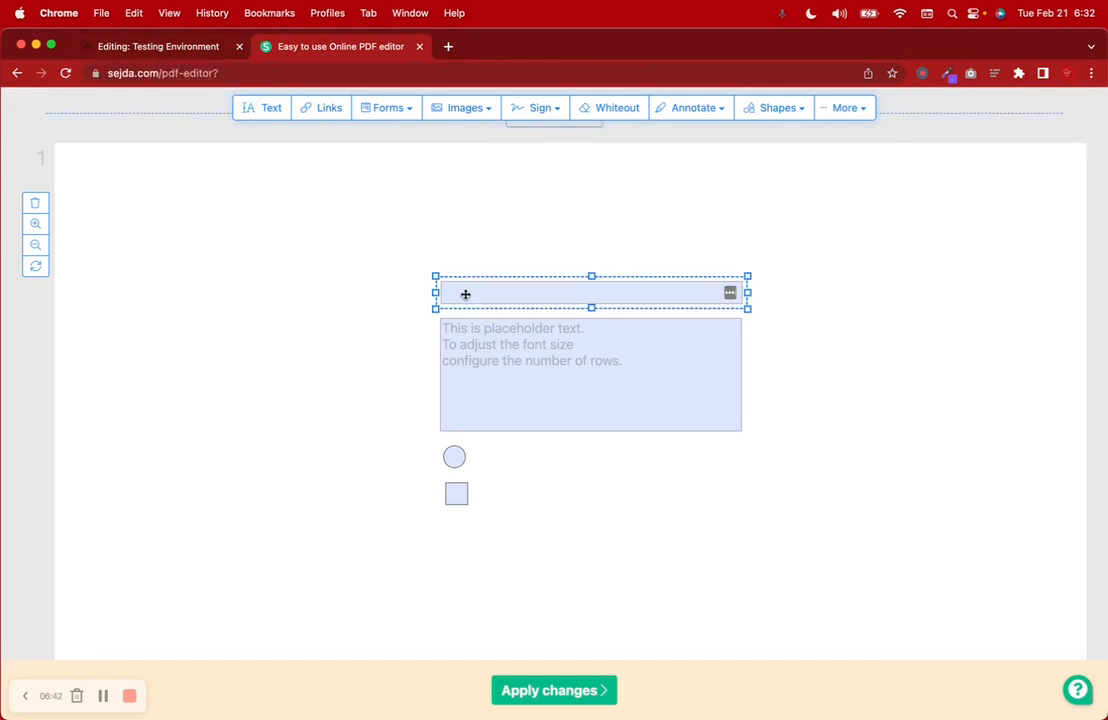
{"action": "left_click", "coordinate": [146, 50]}
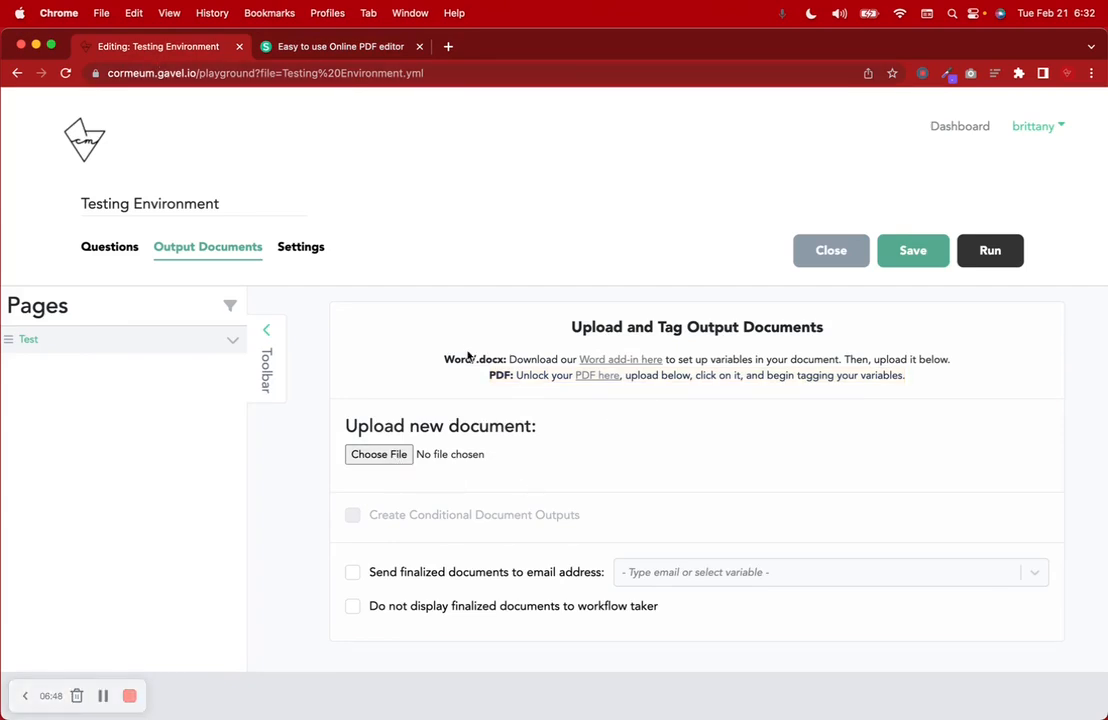
{"action": "left_click", "coordinate": [329, 58]}
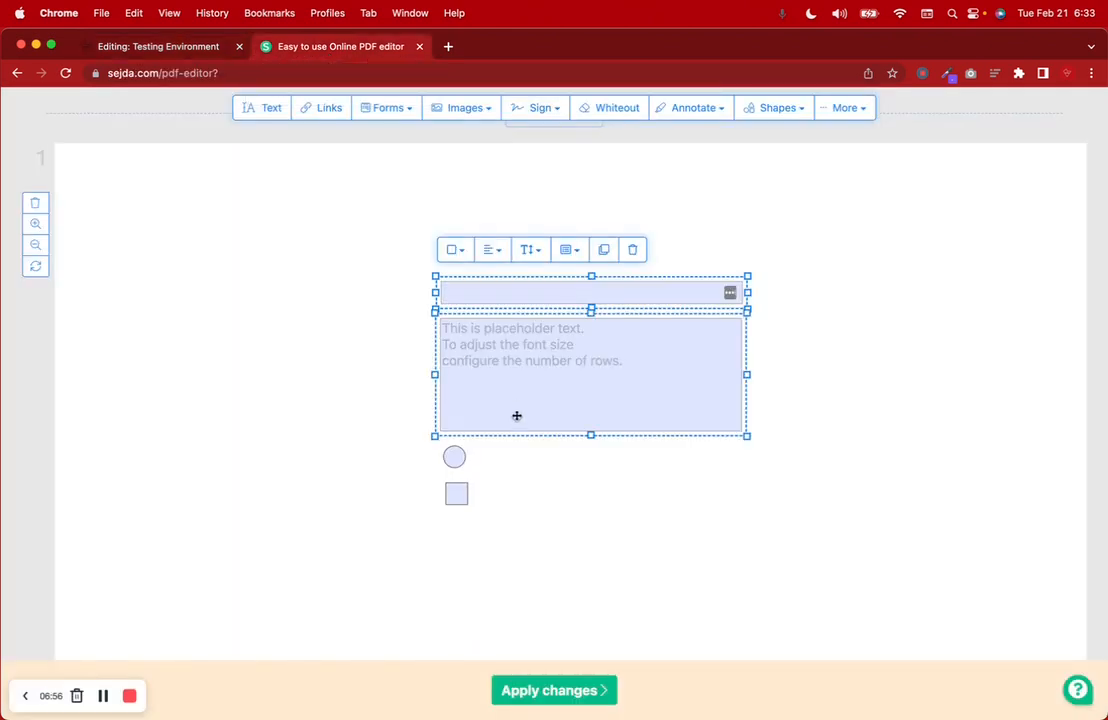
{"action": "left_click_drag", "start_coordinate": [535, 296], "coordinate": [531, 235]}
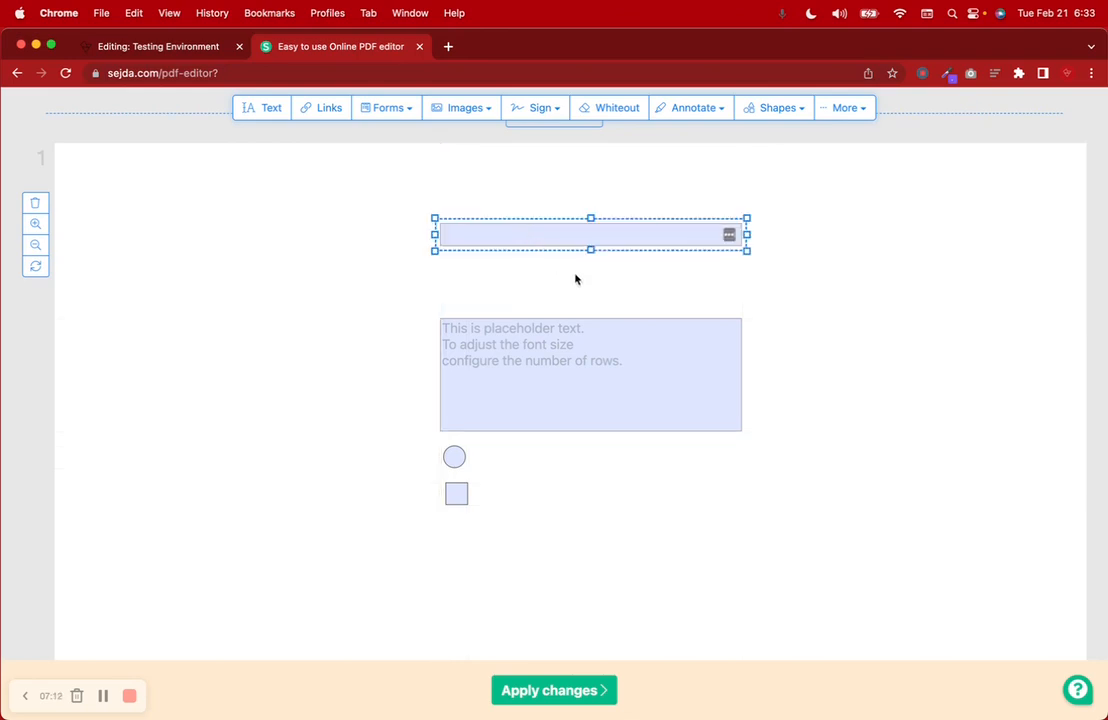
{"action": "left_click", "coordinate": [710, 222]}
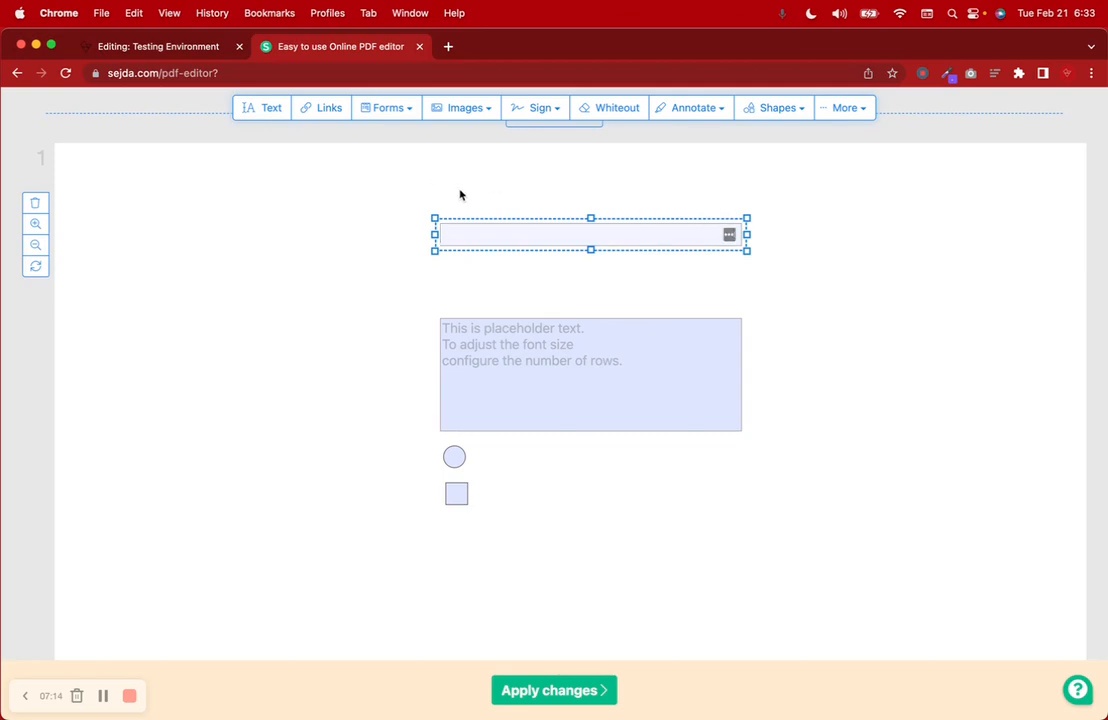
{"action": "left_click", "coordinate": [396, 110]}
{"action": "left_click", "coordinate": [427, 268]}
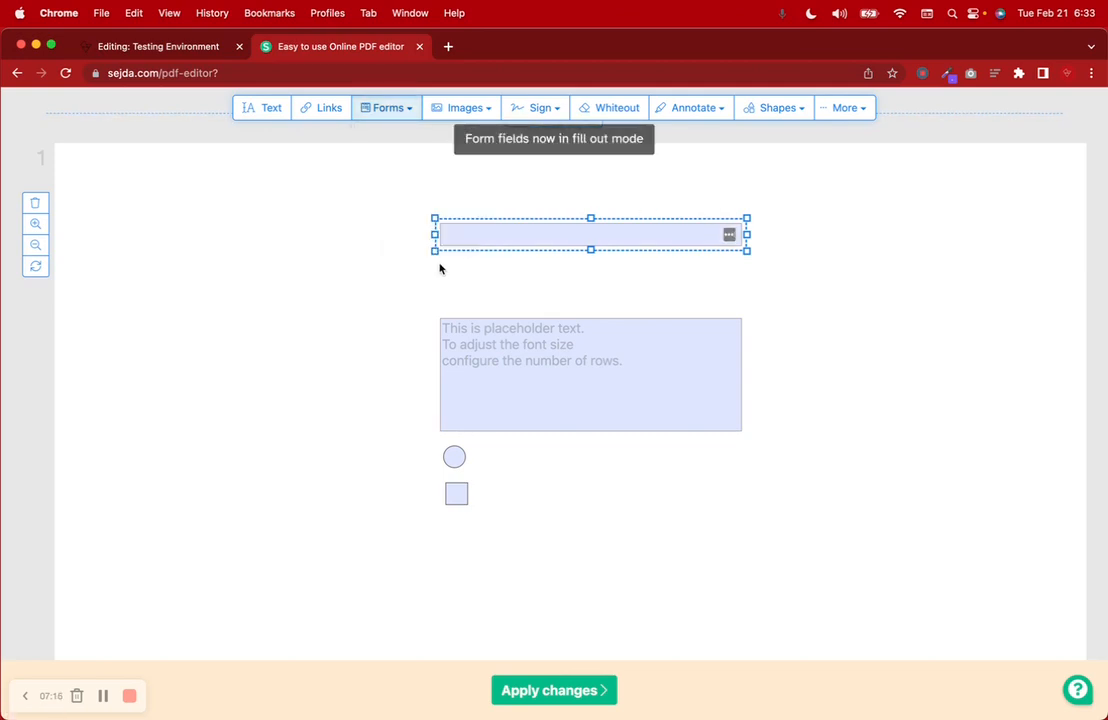
{"action": "left_click", "coordinate": [660, 222]}
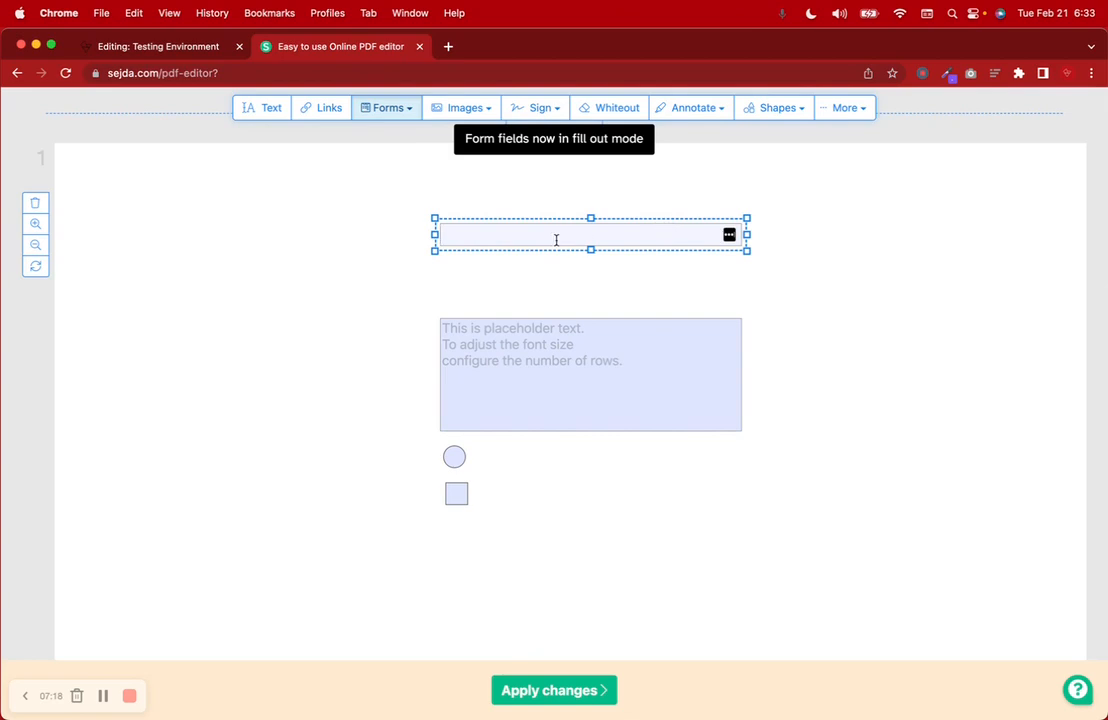
{"action": "left_click", "coordinate": [618, 346]}
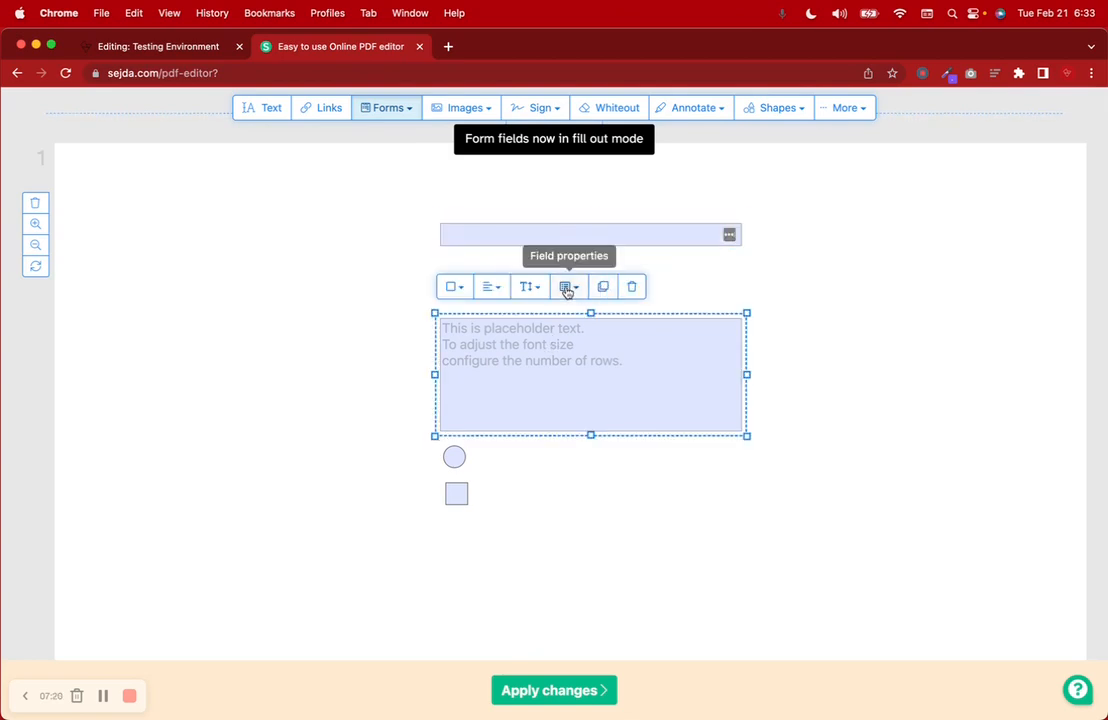
- Duplicate the single-line field and place the copy directly below it, aligned with its edges
{"action": "left_click", "coordinate": [584, 235]}
{"action": "left_click", "coordinate": [603, 198]}
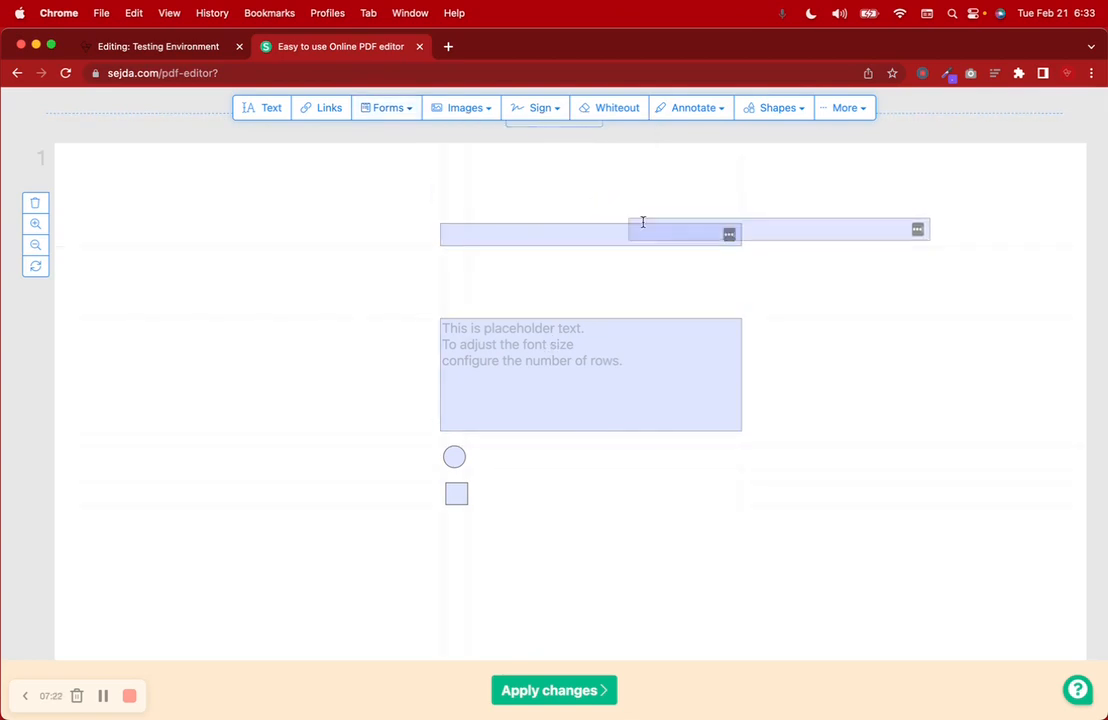
{"action": "left_click", "coordinate": [447, 267]}
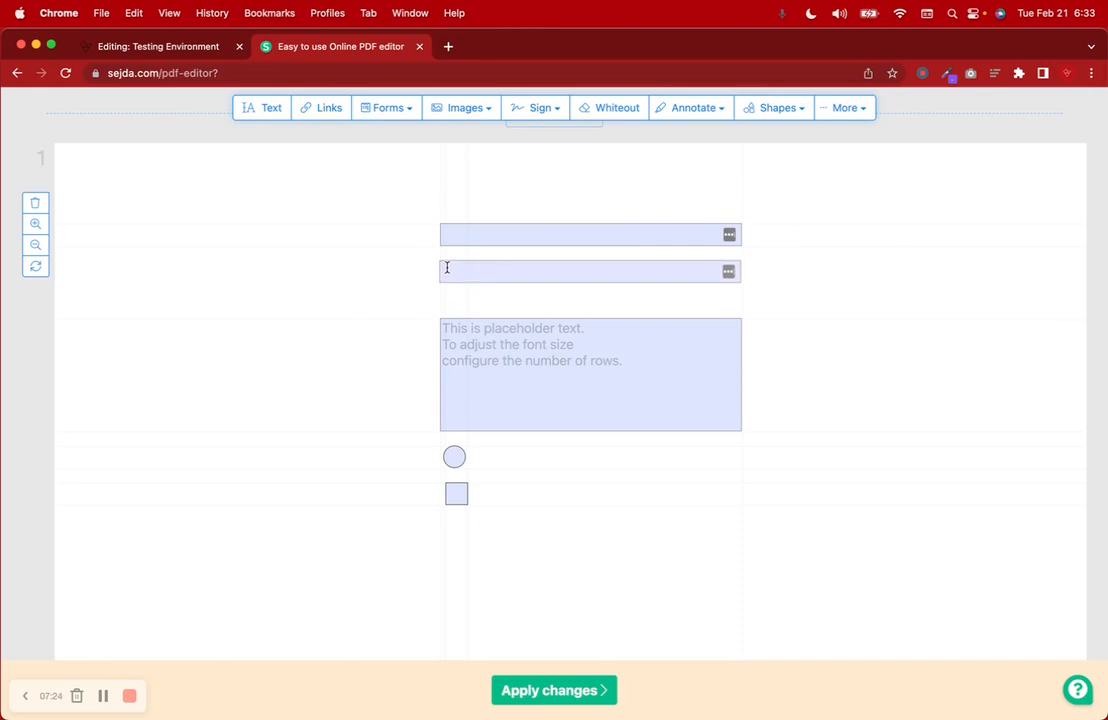
{"action": "left_click", "coordinate": [447, 267]}
- Move the paragraph field, radio button and checkbox up, aligning them with the left edge of the single-line fields
{"action": "left_click_drag", "start_coordinate": [499, 360], "coordinate": [498, 343]}
{"action": "left_click_drag", "start_coordinate": [454, 456], "coordinate": [451, 433]}
{"action": "left_click_drag", "start_coordinate": [452, 491], "coordinate": [447, 465]}
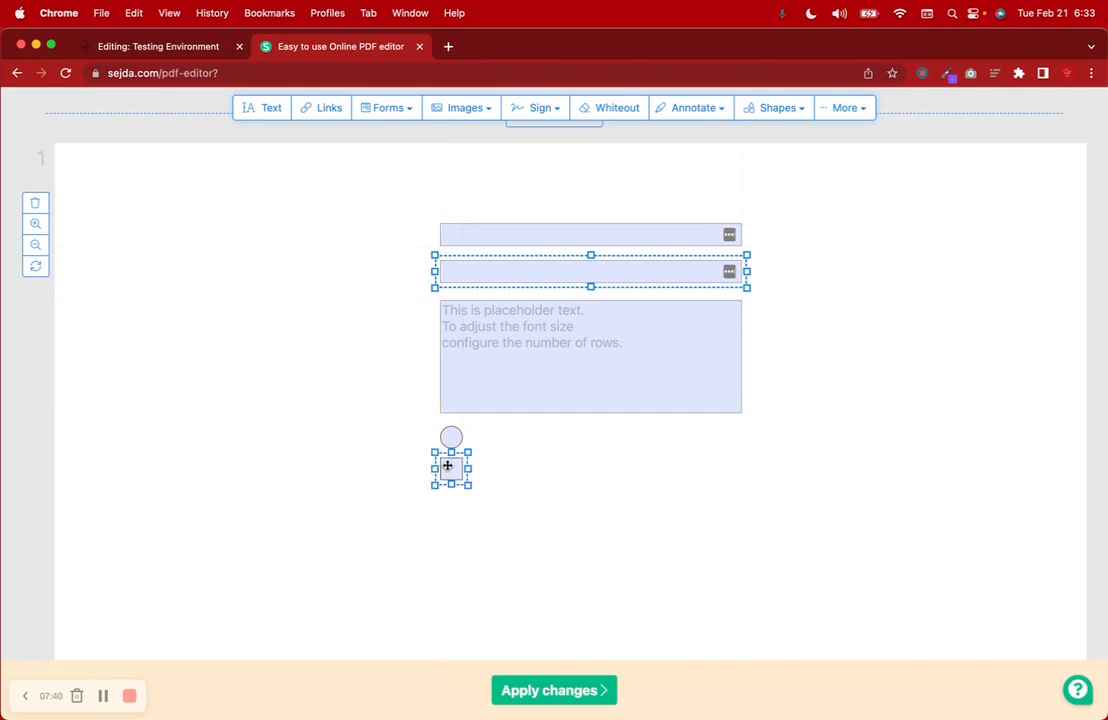
- Set the field name of the upper single-line field to FirstName
{"action": "left_click", "coordinate": [494, 237]}
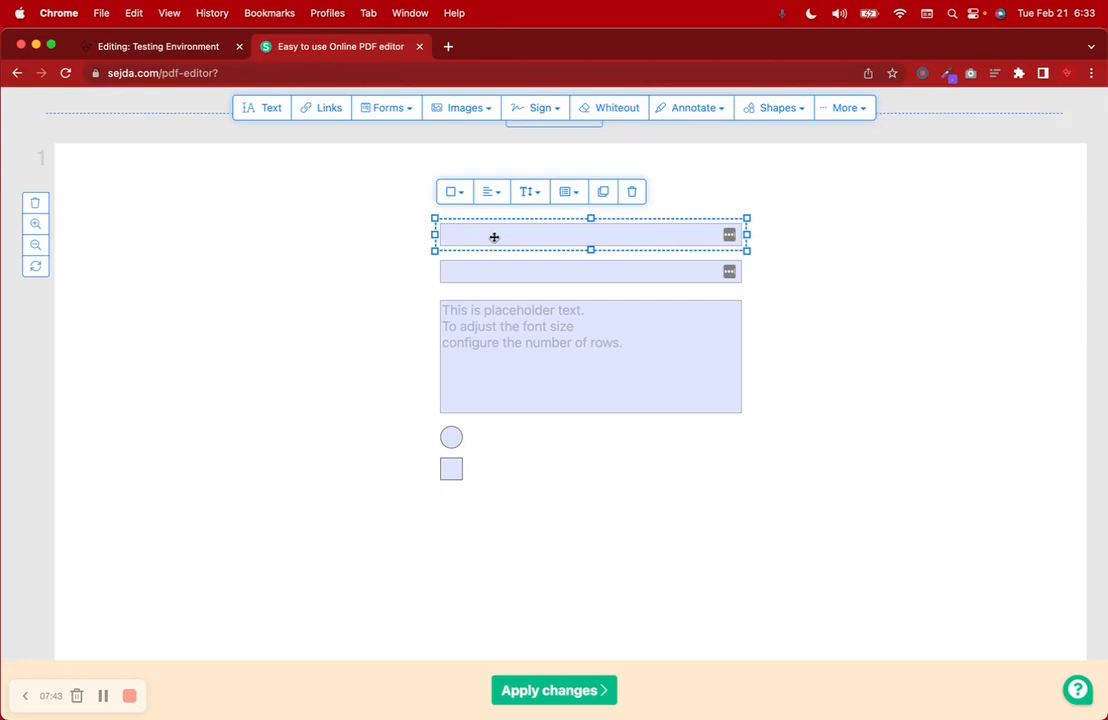
{"action": "left_click", "coordinate": [566, 195]}
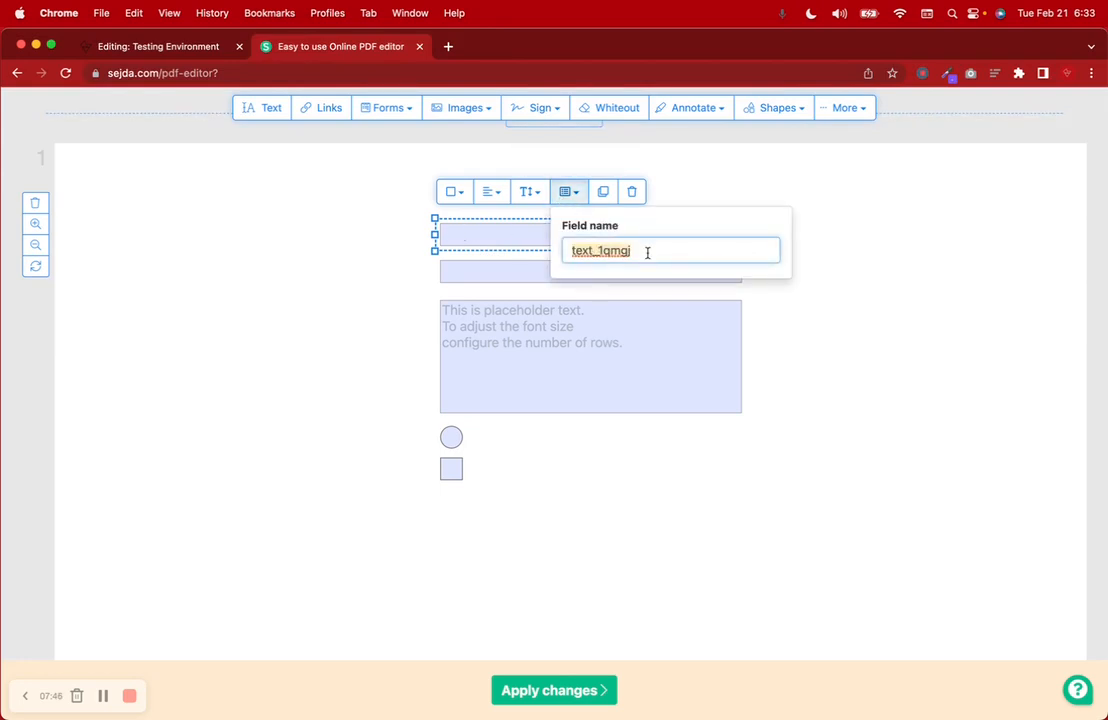
{"action": "type", "text": "FirstnAM"}
{"action": "key", "text": "BackSpace"}
{"action": "key", "text": "BackSpace"}
{"action": "key", "text": "BackSpace"}
{"action": "type", "text": "Name"}
- Set the field name of the second single-line field to LastName
{"action": "left_click", "coordinate": [500, 272]}
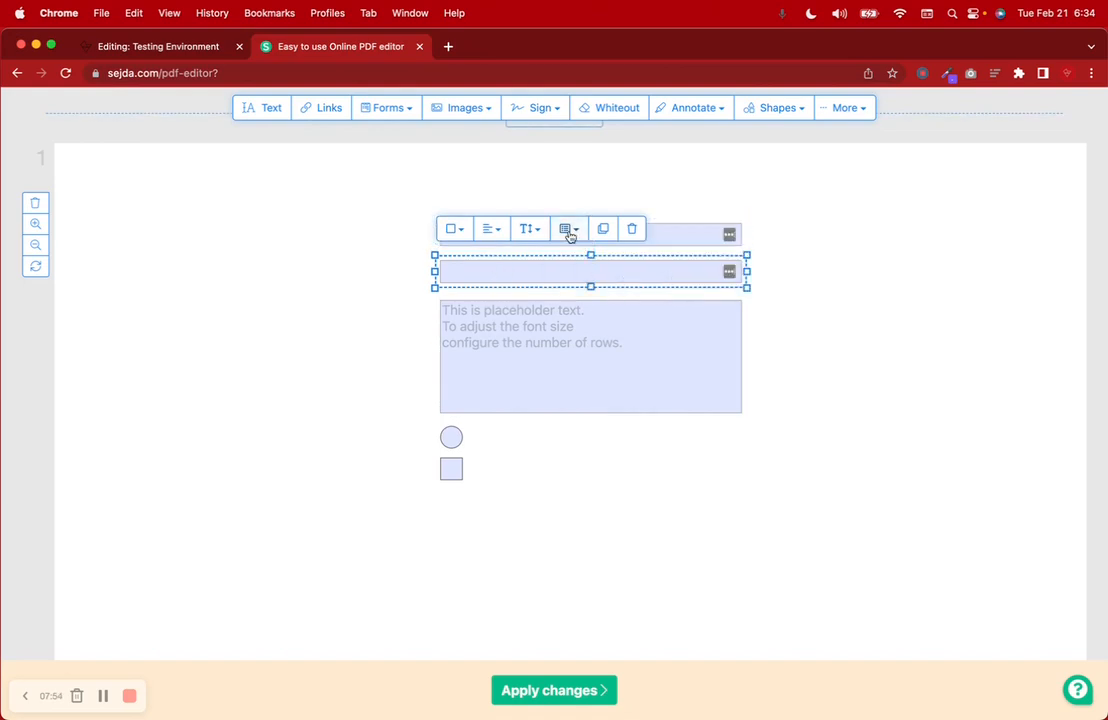
{"action": "left_click", "coordinate": [570, 234]}
{"action": "type", "text": "Last"}
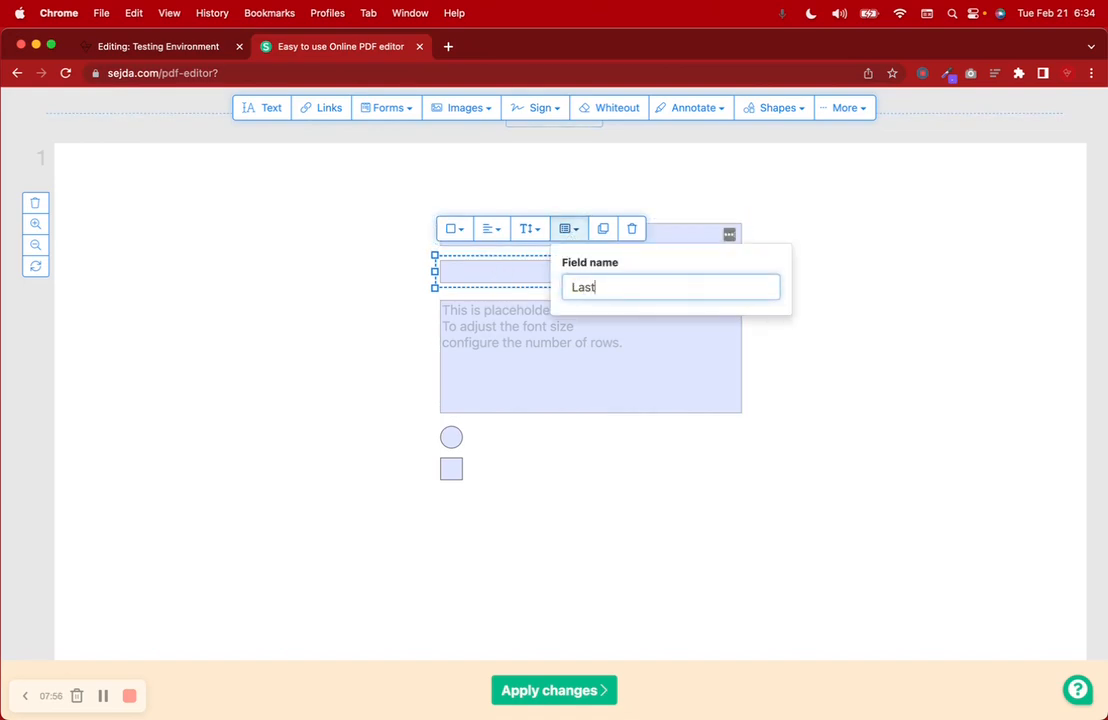
{"action": "type", "text": "Name"}
- Set the field name of the multi-line paragraph field to Message
{"action": "left_click", "coordinate": [507, 336]}
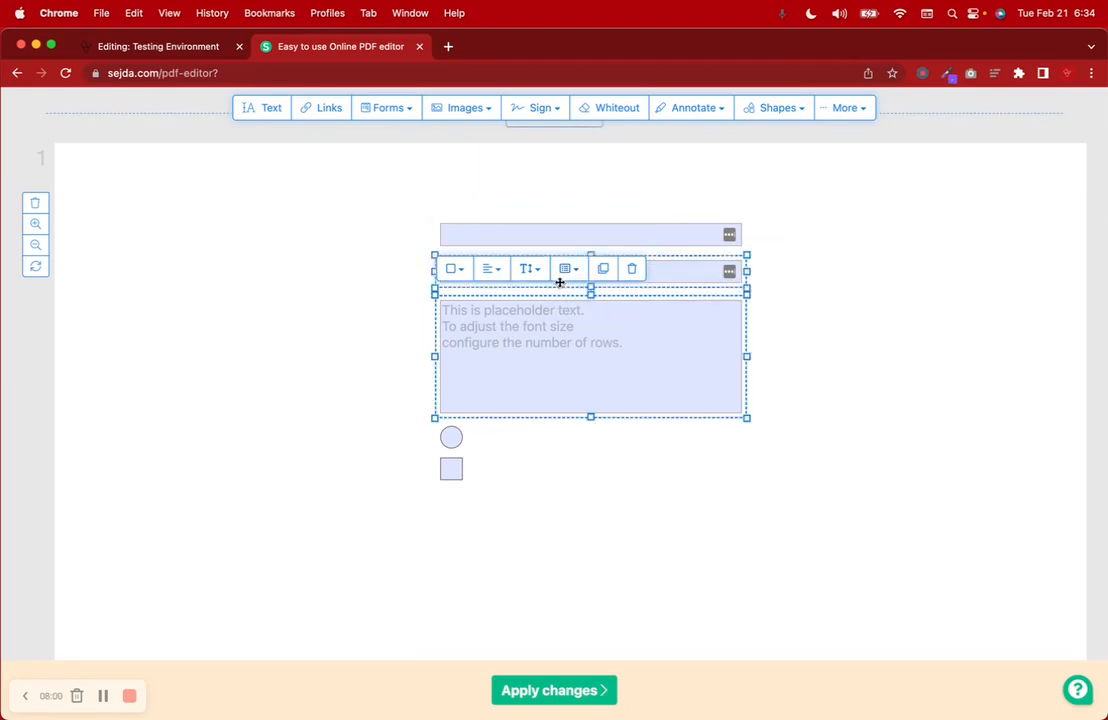
{"action": "left_click", "coordinate": [568, 268]}
{"action": "type", "text": "Message"}
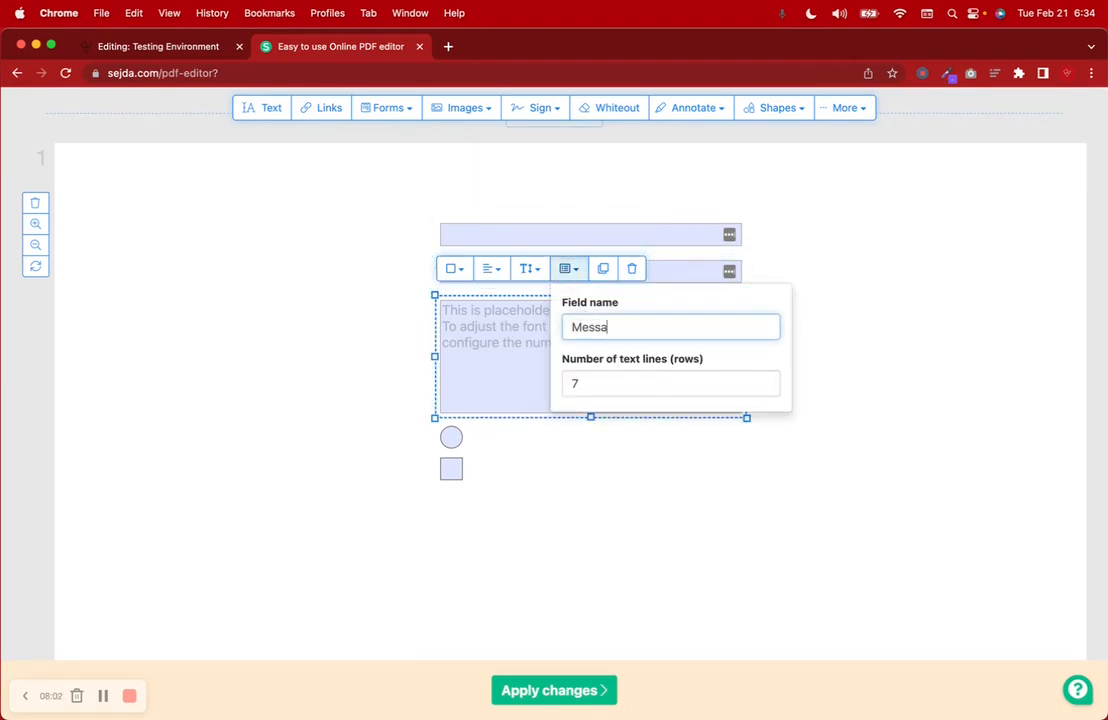
- Set the field name of the radio button to MarriedYorN
{"action": "left_click", "coordinate": [451, 437]}
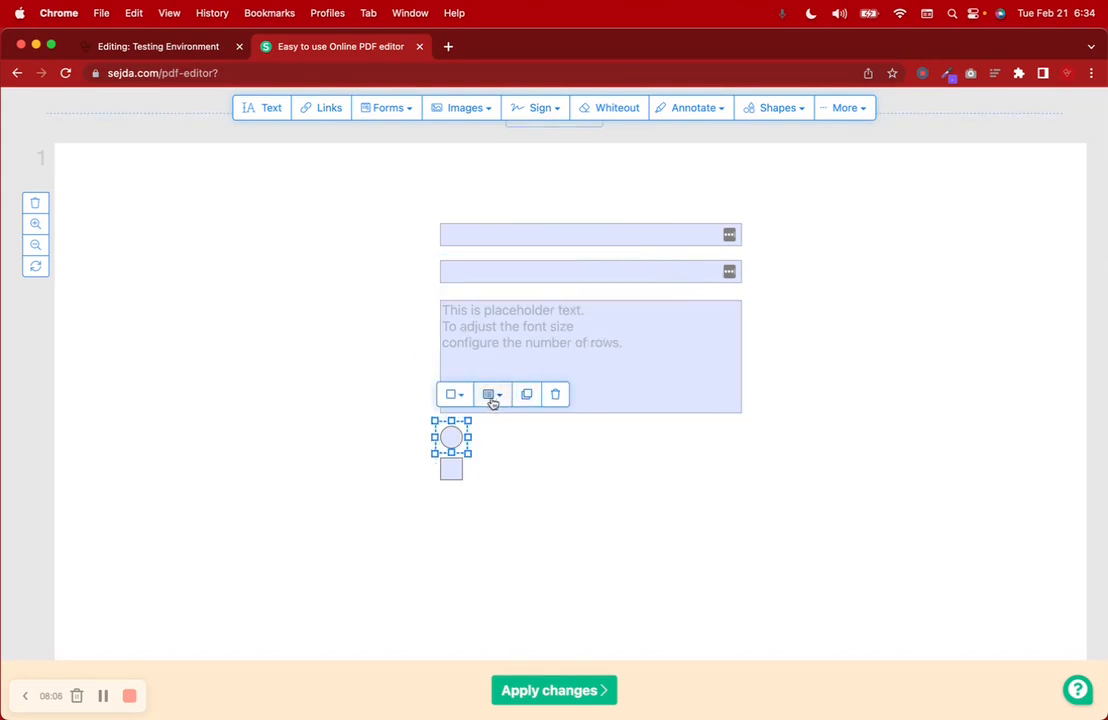
{"action": "left_click", "coordinate": [492, 396]}
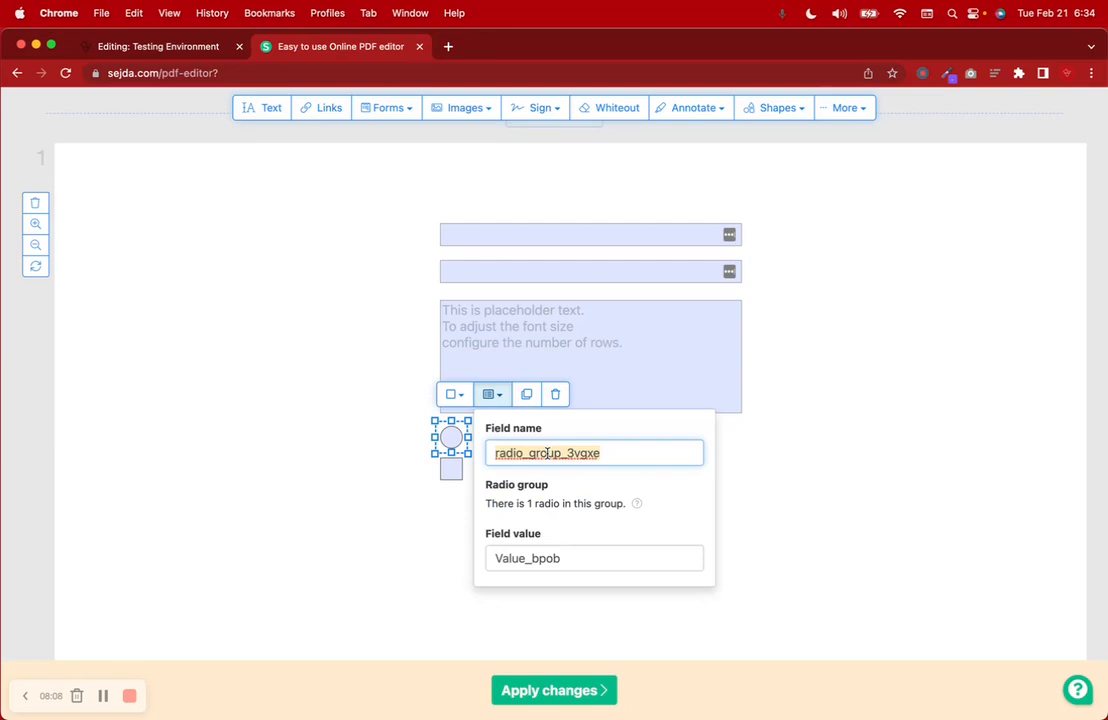
{"action": "type", "text": "Do"}
{"action": "key", "text": "BackSpace"}
{"action": "key", "text": "BackSpace"}
{"action": "type", "text": "A"}
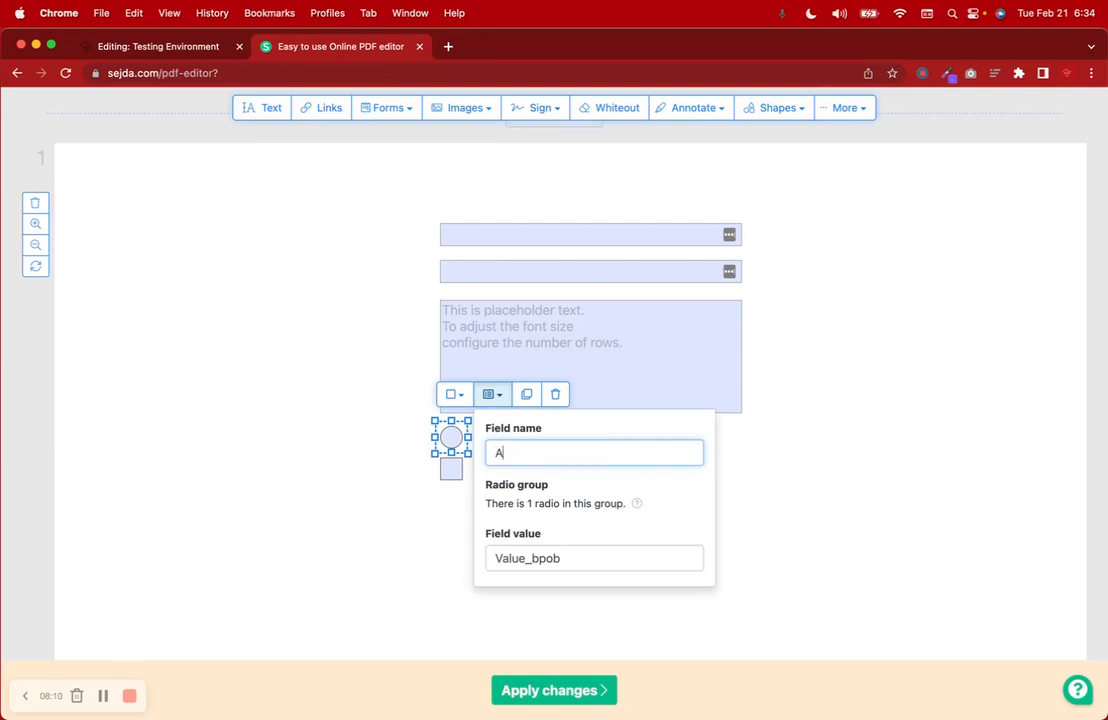
{"action": "type", "text": "re you"}
{"action": "key", "text": "BackSpace"}
{"action": "key", "text": "BackSpace"}
{"action": "key", "text": "BackSpace"}
{"action": "key", "text": "BackSpace"}
{"action": "type", "text": "M"}
- Set the radio button's field value to Yes
{"action": "left_click", "coordinate": [589, 556]}
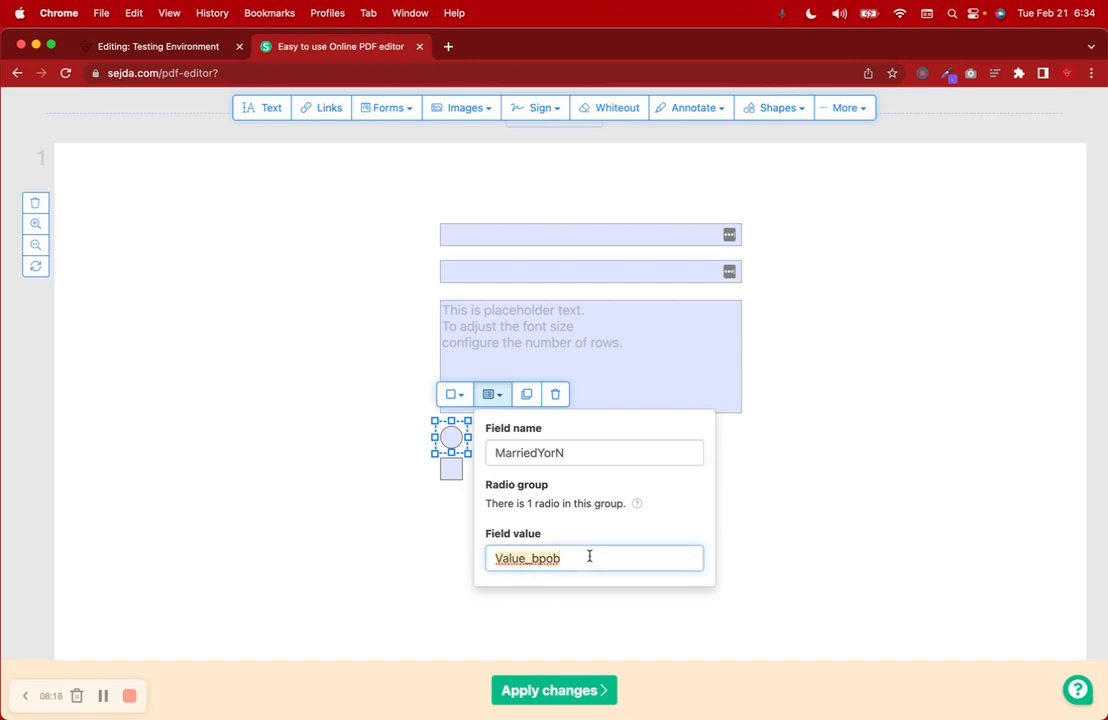
{"action": "type", "text": "Yes"}
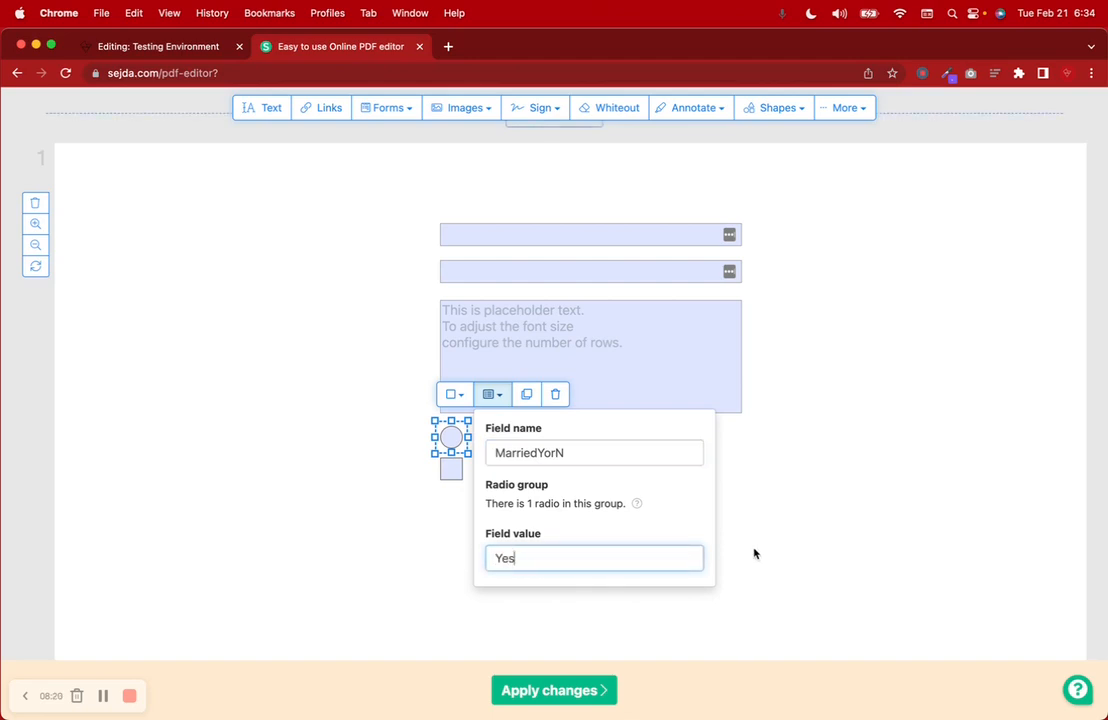
{"action": "left_click", "coordinate": [754, 554]}
- Set the checkbox's field name to ChildrenYorN and trim the random suffix from the end of its field value
{"action": "left_click", "coordinate": [451, 469]}
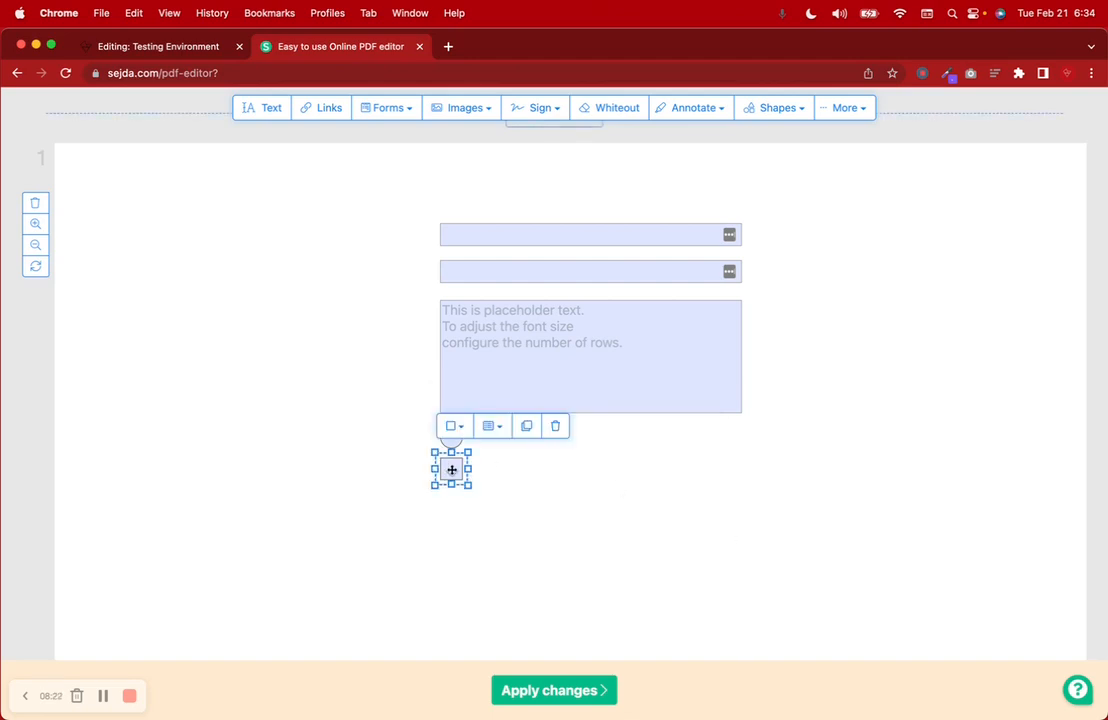
{"action": "left_click", "coordinate": [493, 427]}
{"action": "type", "text": "Children"}
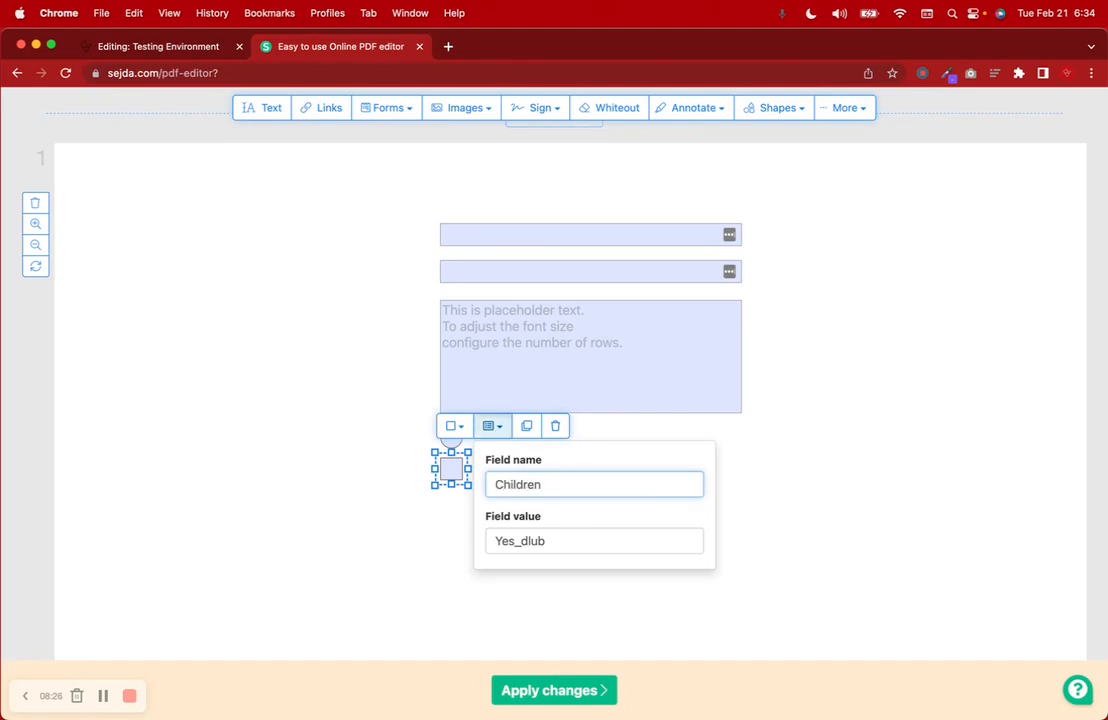
{"action": "type", "text": "YorN"}
{"action": "left_click", "coordinate": [561, 540]}
{"action": "key", "text": "BackSpace"}
{"action": "key", "text": "BackSpace"}
{"action": "key", "text": "BackSpace"}
{"action": "left_click", "coordinate": [772, 497]}
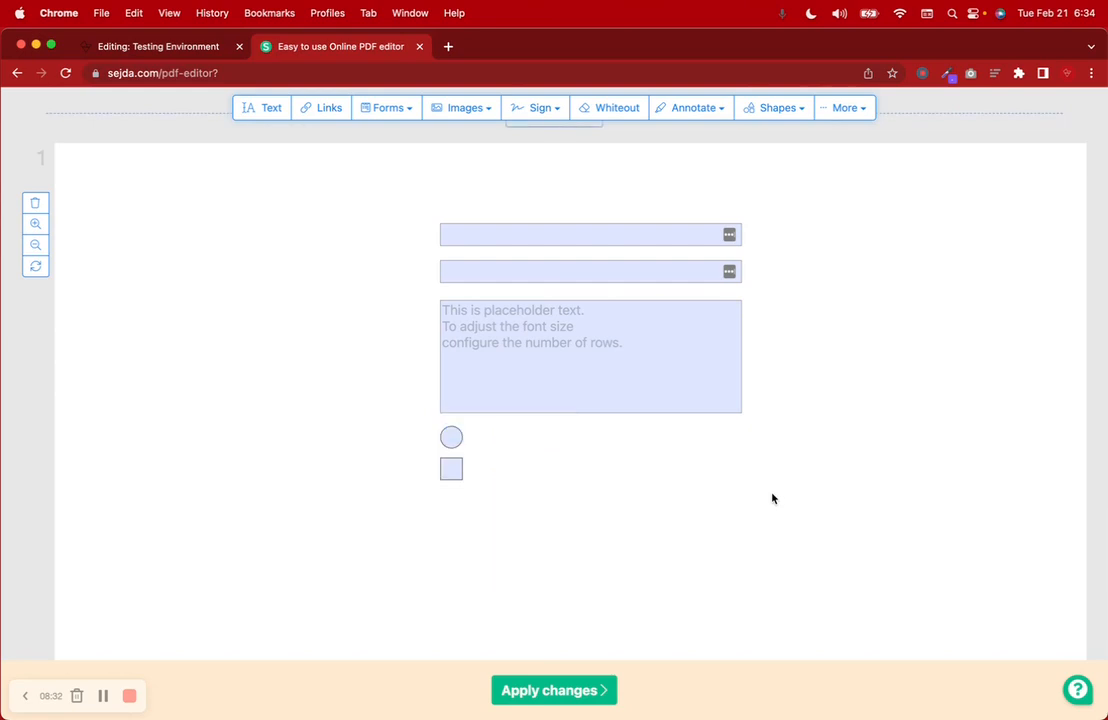
- Set the font size of the upper single-line field to 11 and open its text alignment options
{"action": "scroll", "coordinate": [527, 564], "scroll_direction": "down", "scroll_amount": 5}
{"action": "scroll", "coordinate": [530, 565], "scroll_direction": "up", "scroll_amount": 5}
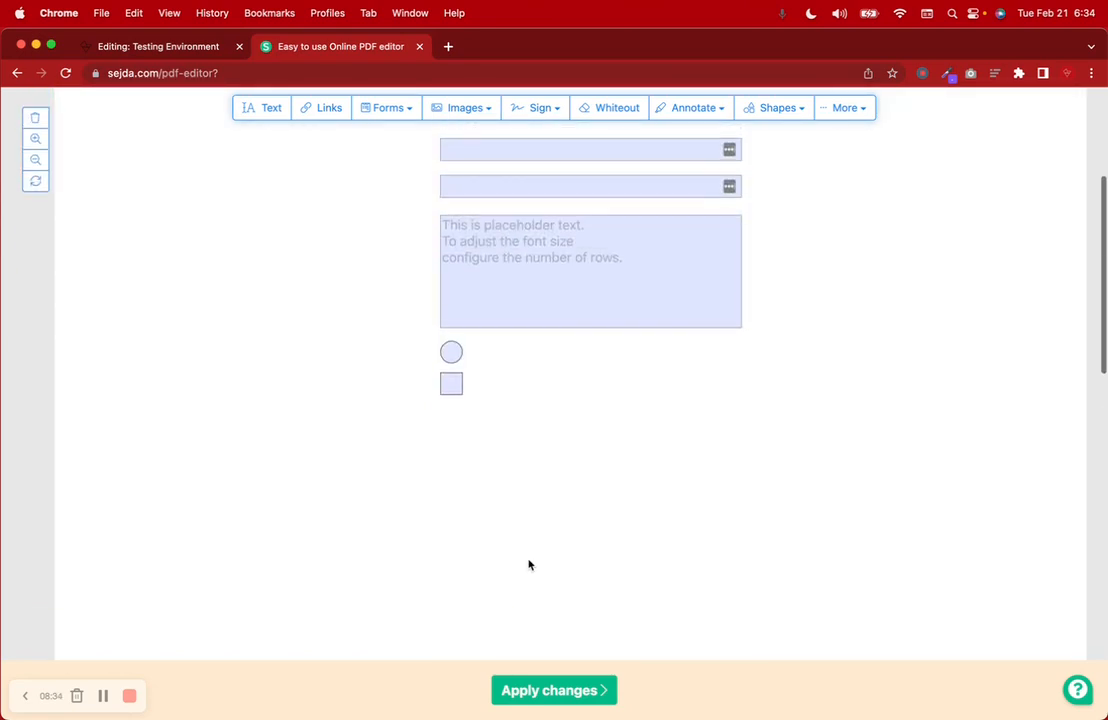
{"action": "scroll", "coordinate": [534, 403], "scroll_direction": "up", "scroll_amount": 2}
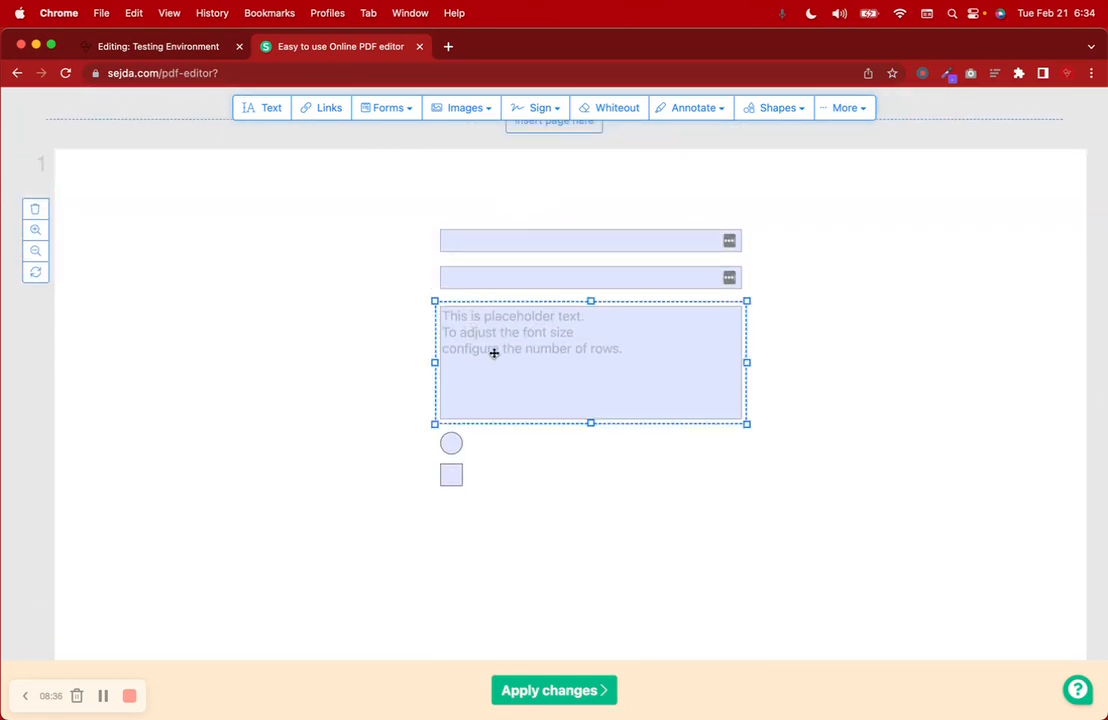
{"action": "left_click", "coordinate": [512, 243]}
{"action": "left_click", "coordinate": [530, 198]}
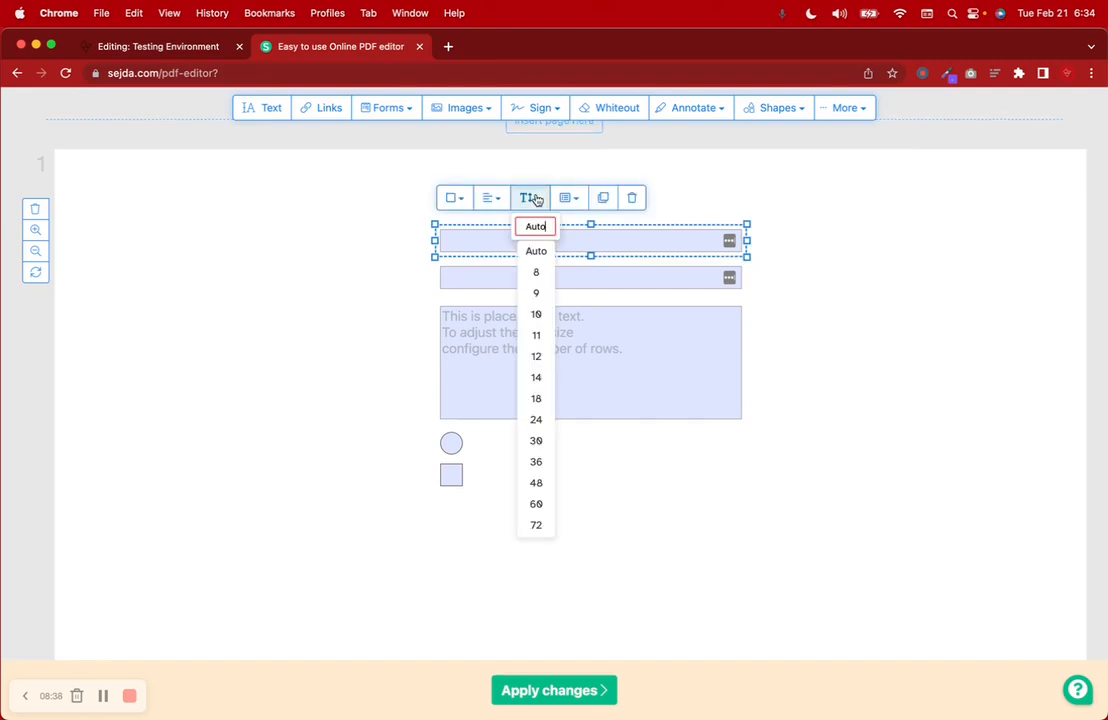
{"action": "left_click", "coordinate": [538, 333]}
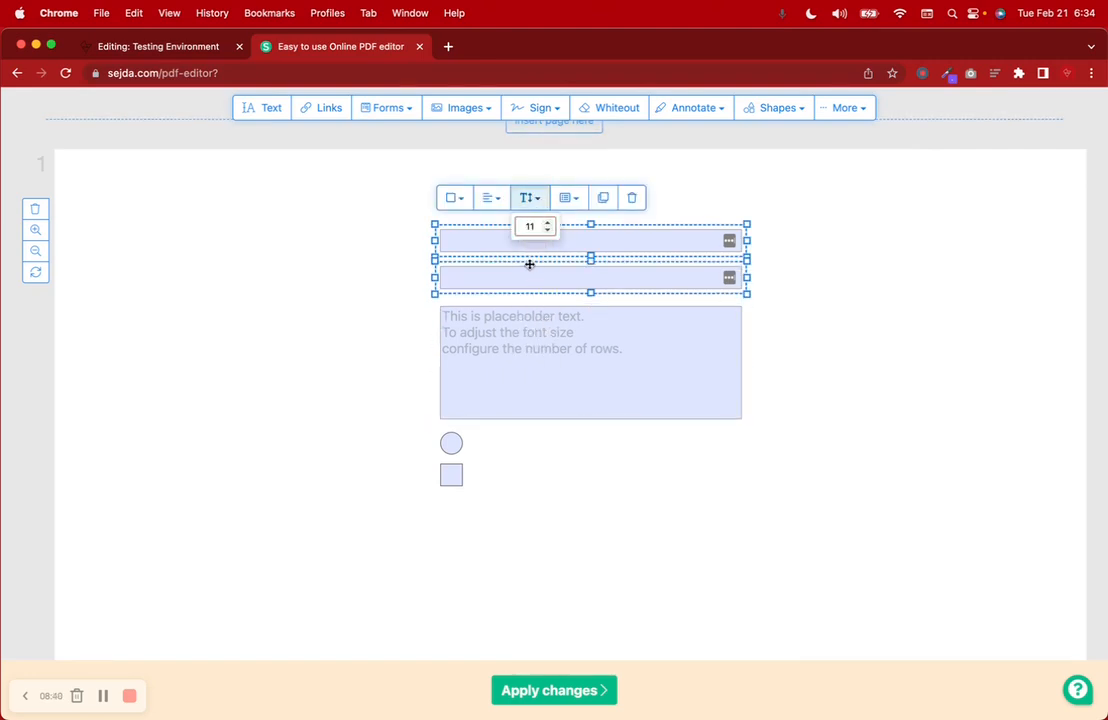
{"action": "left_click", "coordinate": [495, 205]}
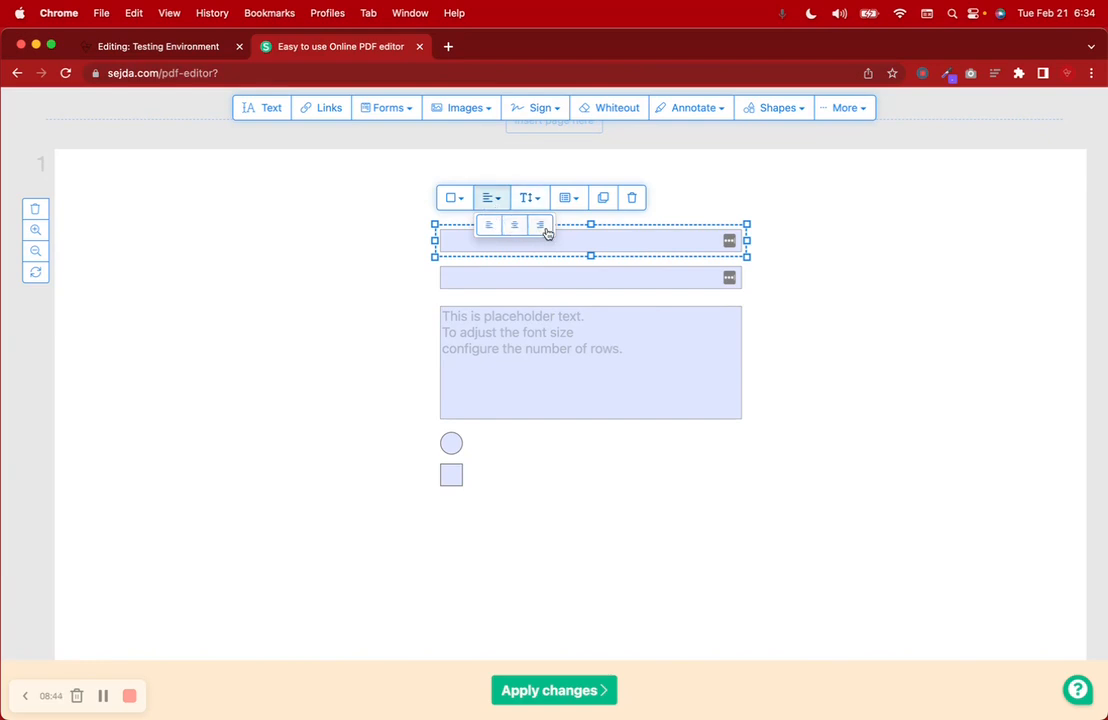
- Set the font size of the second single-line field and the multi-line paragraph field to 11
{"action": "left_click", "coordinate": [512, 266]}
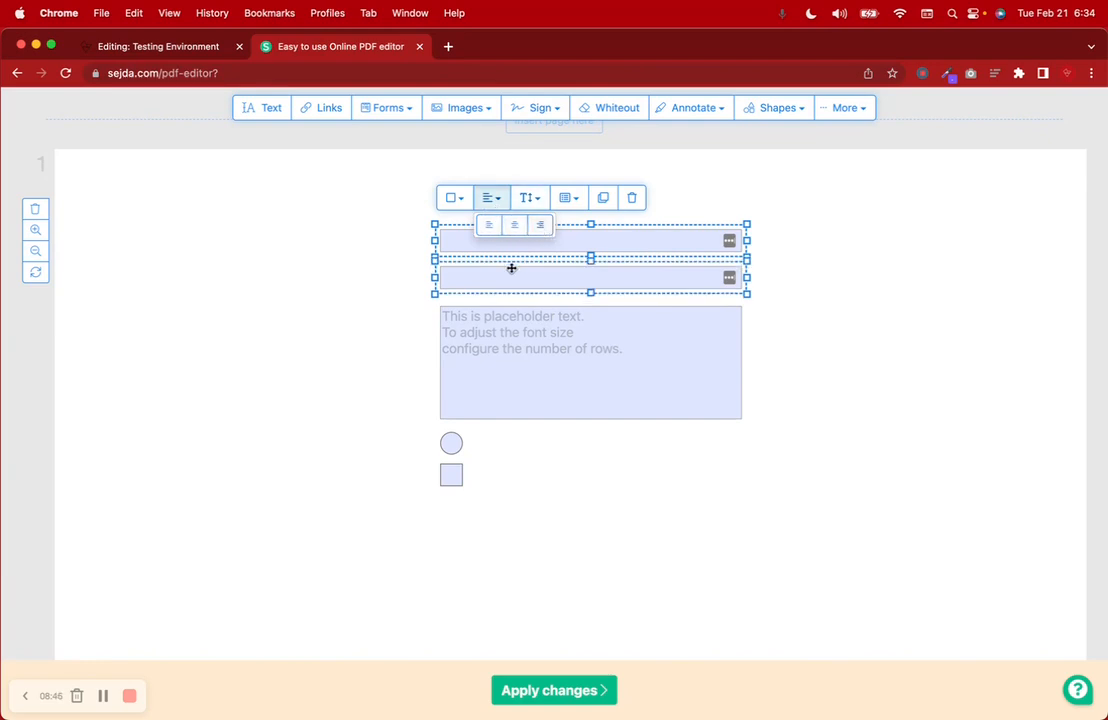
{"action": "left_click", "coordinate": [525, 236]}
{"action": "left_click", "coordinate": [537, 372]}
{"action": "left_click", "coordinate": [539, 372]}
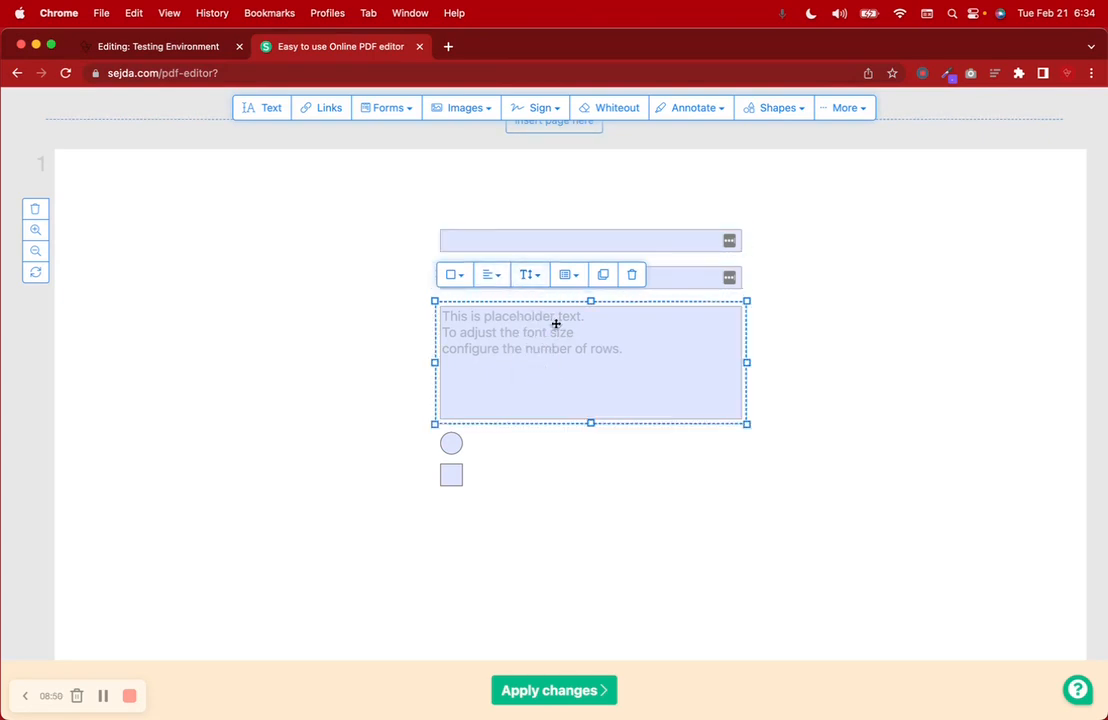
{"action": "left_click", "coordinate": [529, 274]}
{"action": "left_click", "coordinate": [539, 411]}
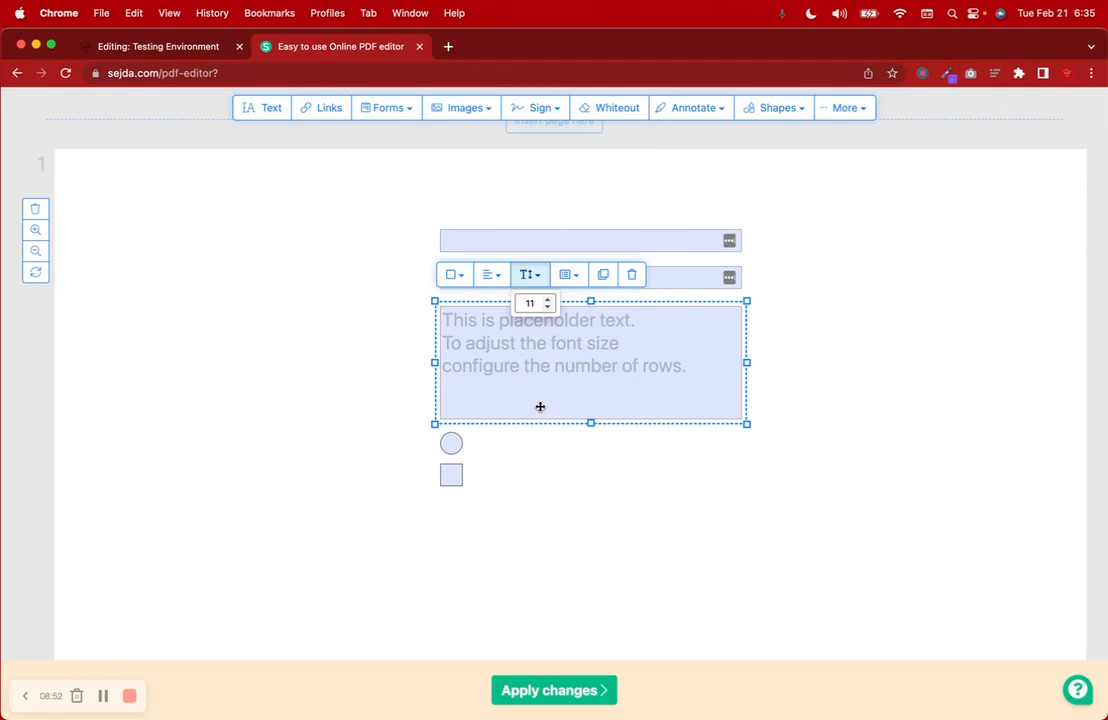
{"action": "left_click", "coordinate": [497, 451]}
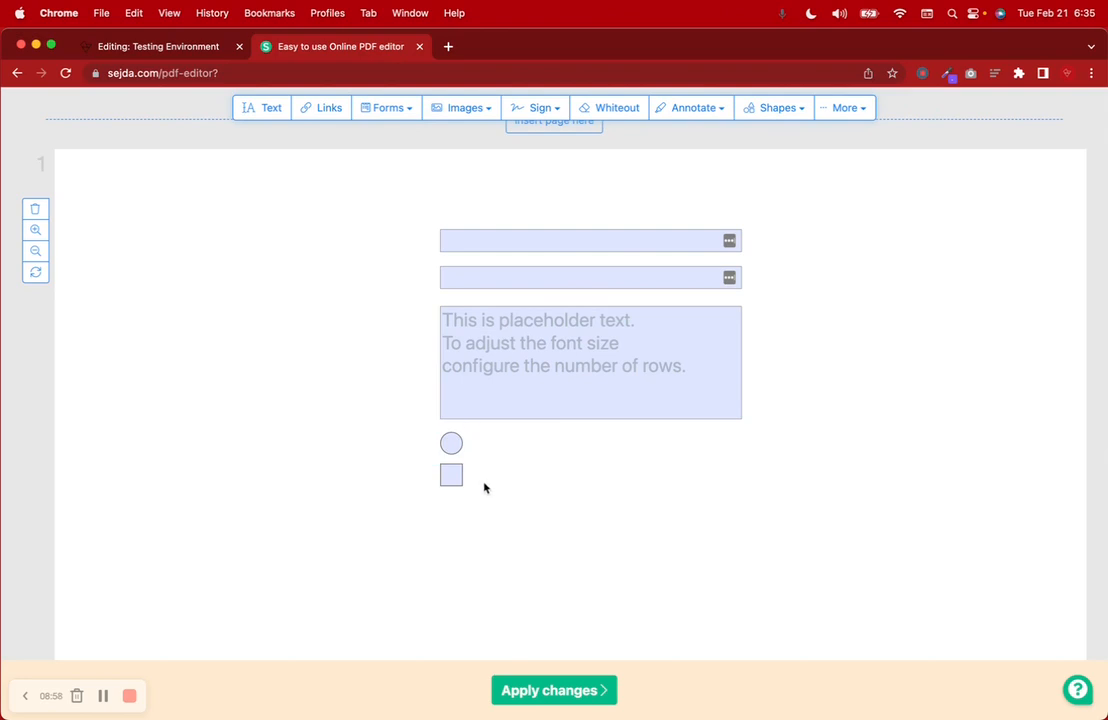
- Place a text box beside the radio button, with bold and italic off and font size 11
{"action": "left_click", "coordinate": [265, 108]}
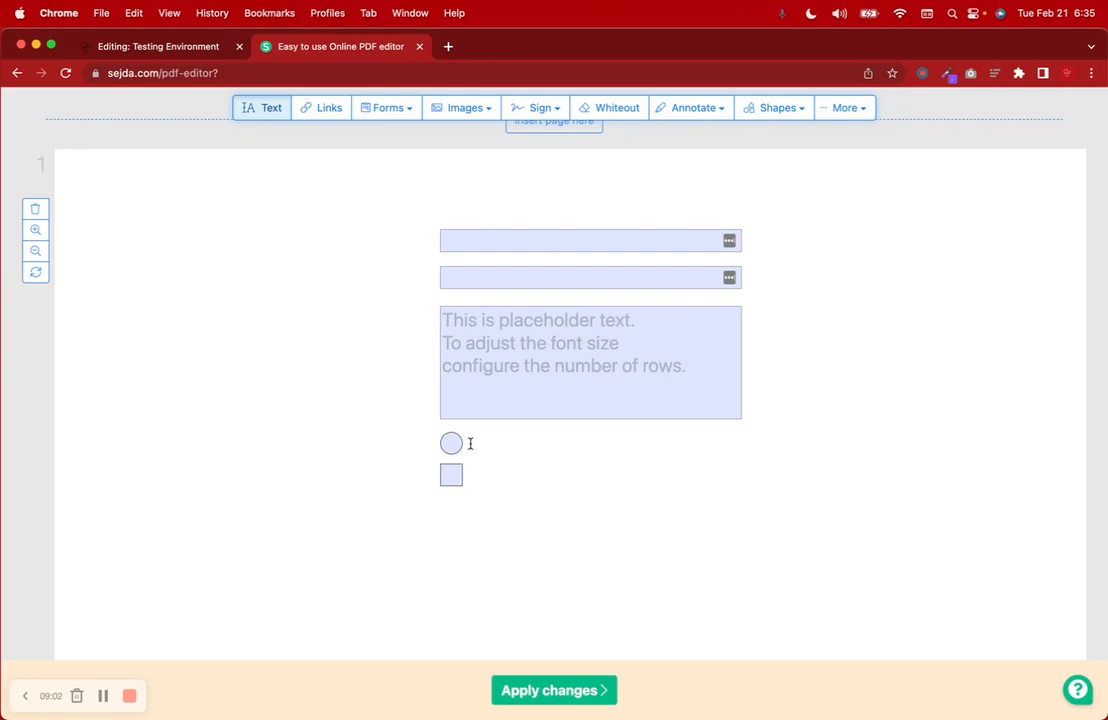
{"action": "left_click", "coordinate": [470, 443]}
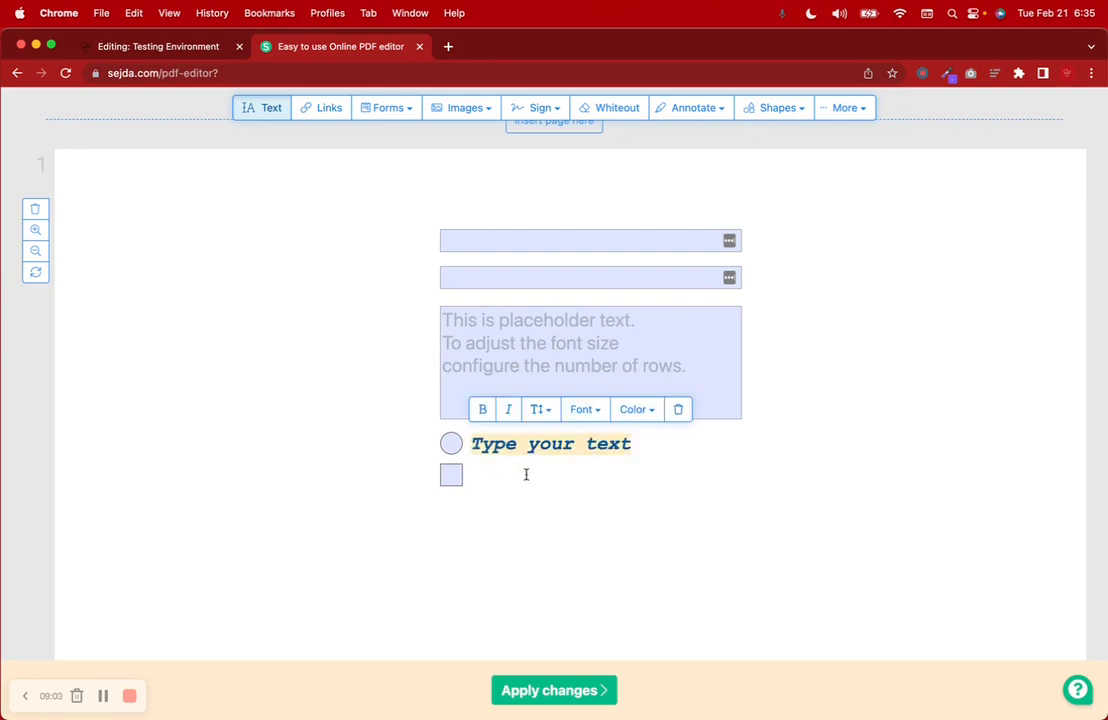
{"action": "left_click", "coordinate": [483, 409]}
{"action": "left_click", "coordinate": [508, 409]}
{"action": "left_click", "coordinate": [540, 411]}
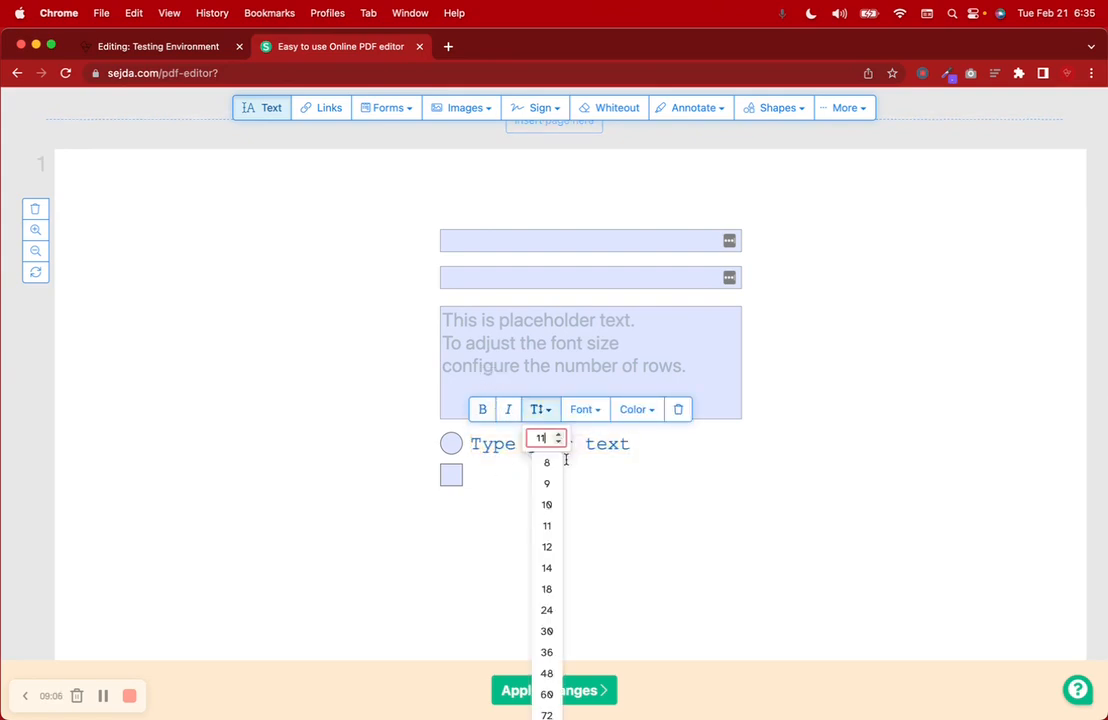
{"action": "left_click", "coordinate": [548, 523]}
- Set the font of the text beside the radio button to Courier and its color to dark blue
{"action": "left_click", "coordinate": [585, 409]}
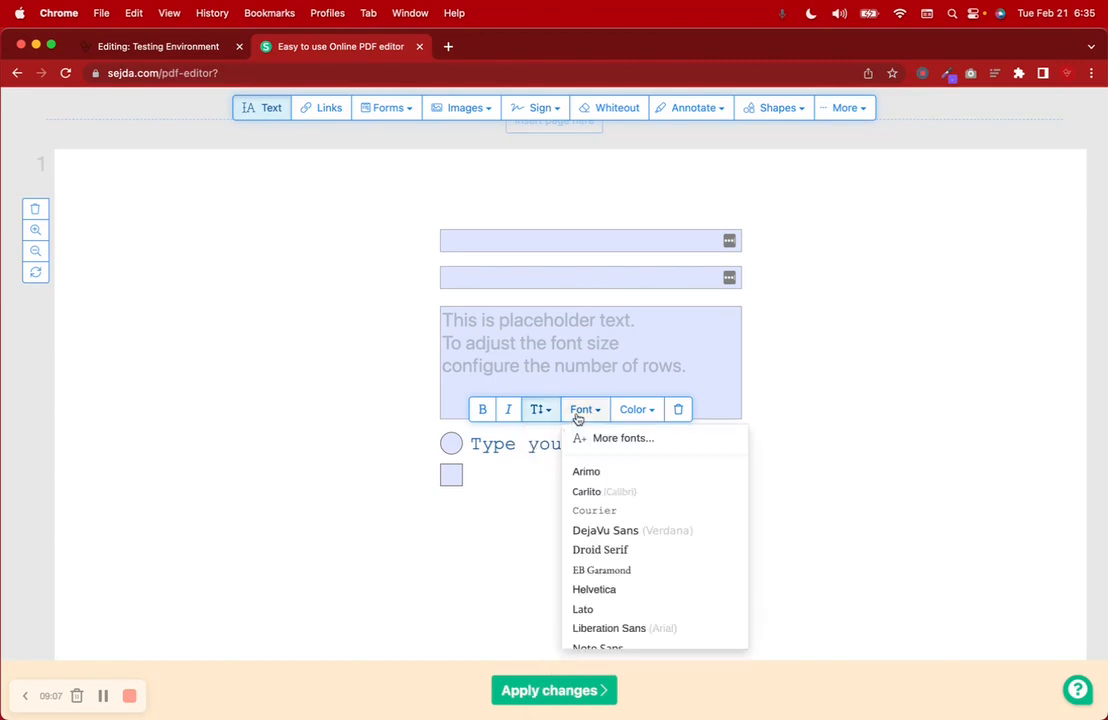
{"action": "left_click", "coordinate": [603, 510]}
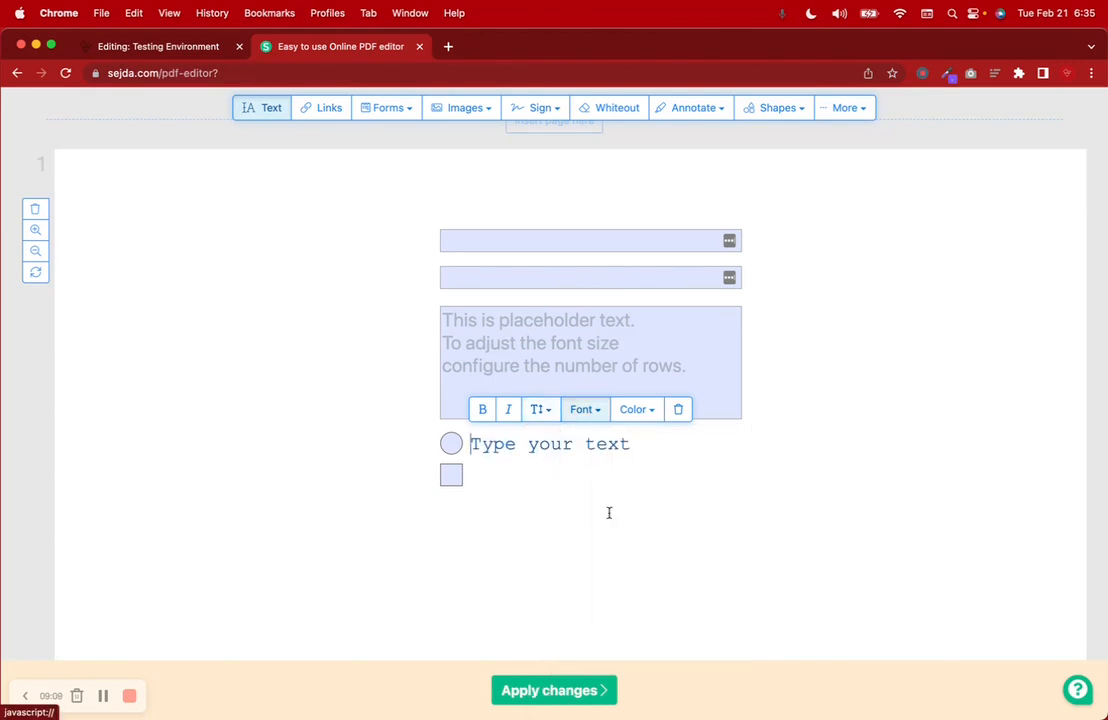
{"action": "left_click", "coordinate": [642, 414]}
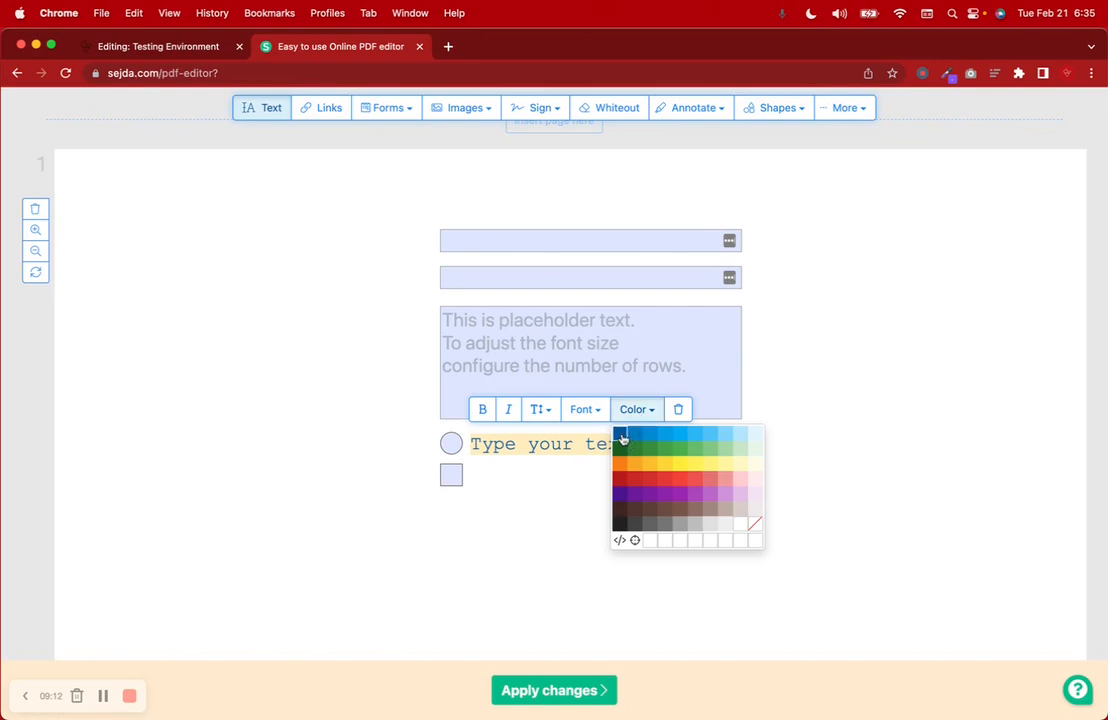
{"action": "left_click", "coordinate": [621, 438]}
- Set the border color of the paragraph field and both single-line fields to dark blue
{"action": "left_click", "coordinate": [534, 319]}
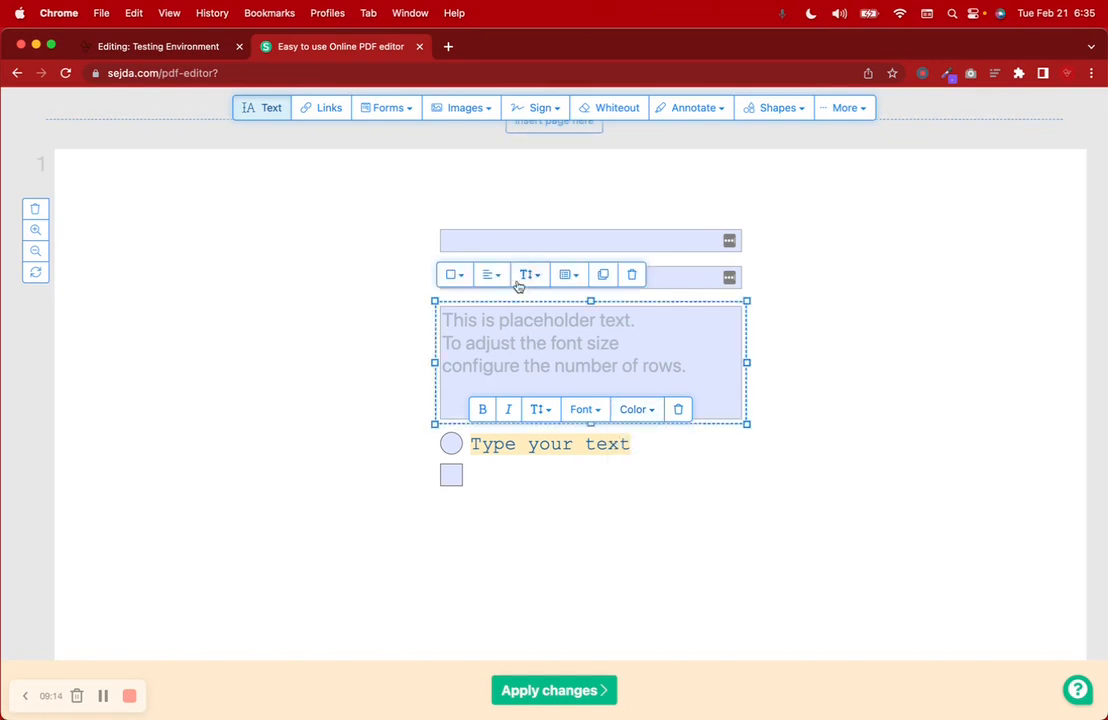
{"action": "left_click", "coordinate": [455, 275]}
{"action": "left_click", "coordinate": [455, 277]}
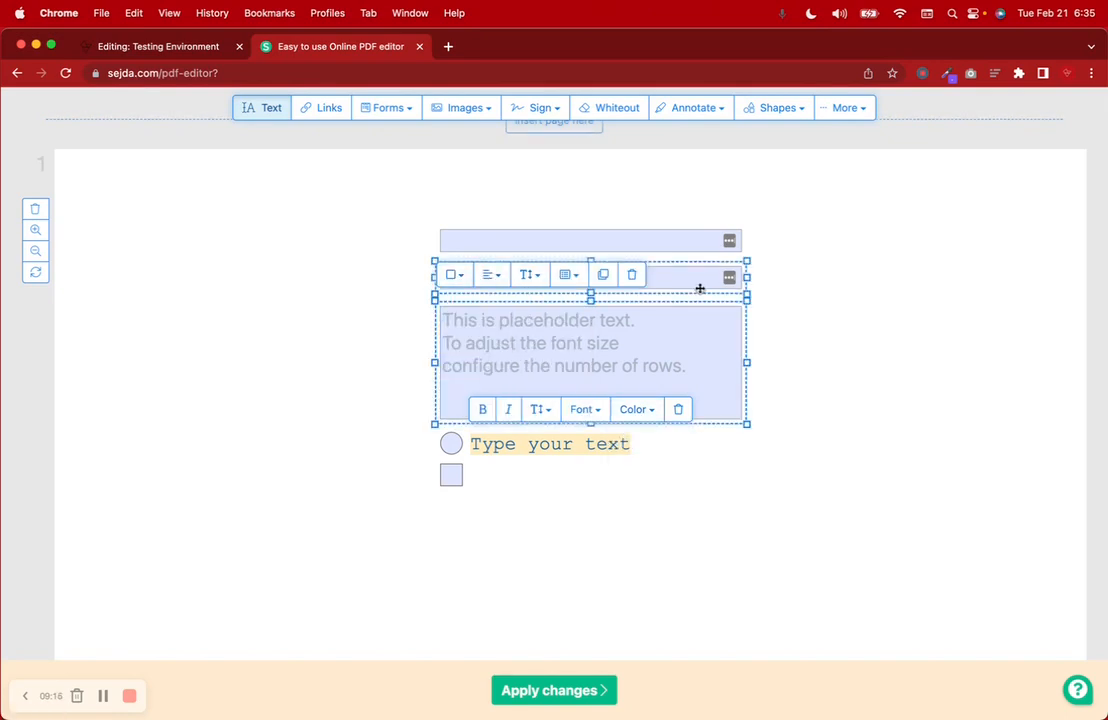
{"action": "left_click", "coordinate": [606, 277]}
{"action": "left_click", "coordinate": [455, 234]}
{"action": "left_click", "coordinate": [452, 256]}
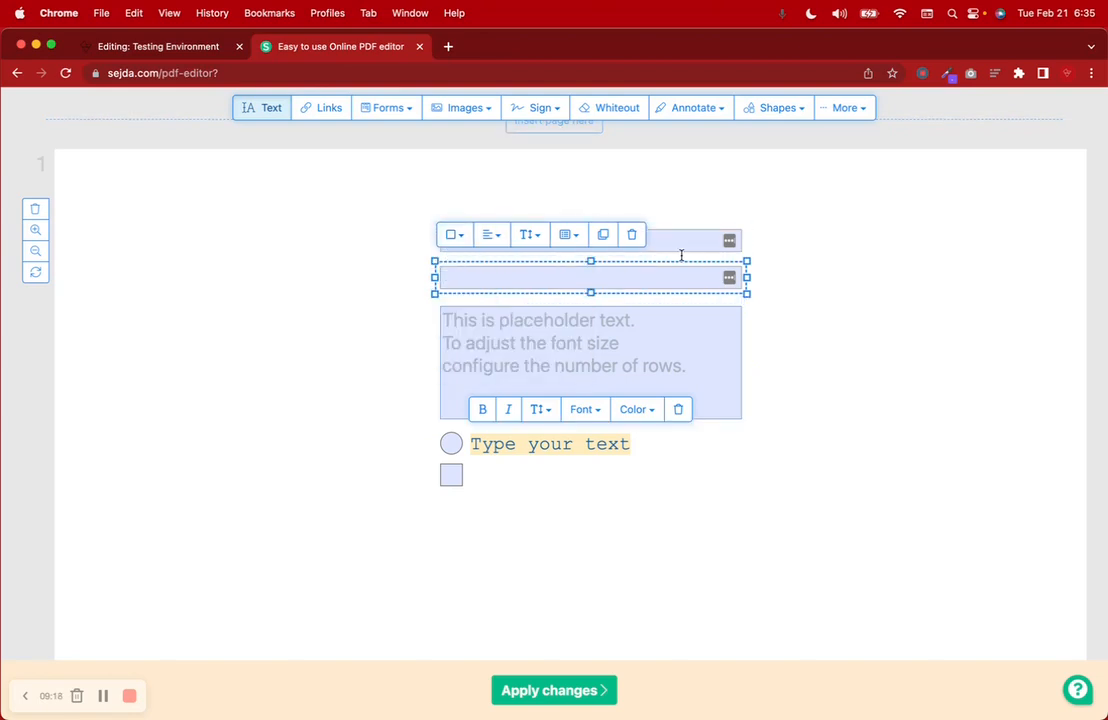
{"action": "left_click", "coordinate": [683, 243]}
{"action": "left_click", "coordinate": [453, 197]}
{"action": "left_click", "coordinate": [447, 217]}
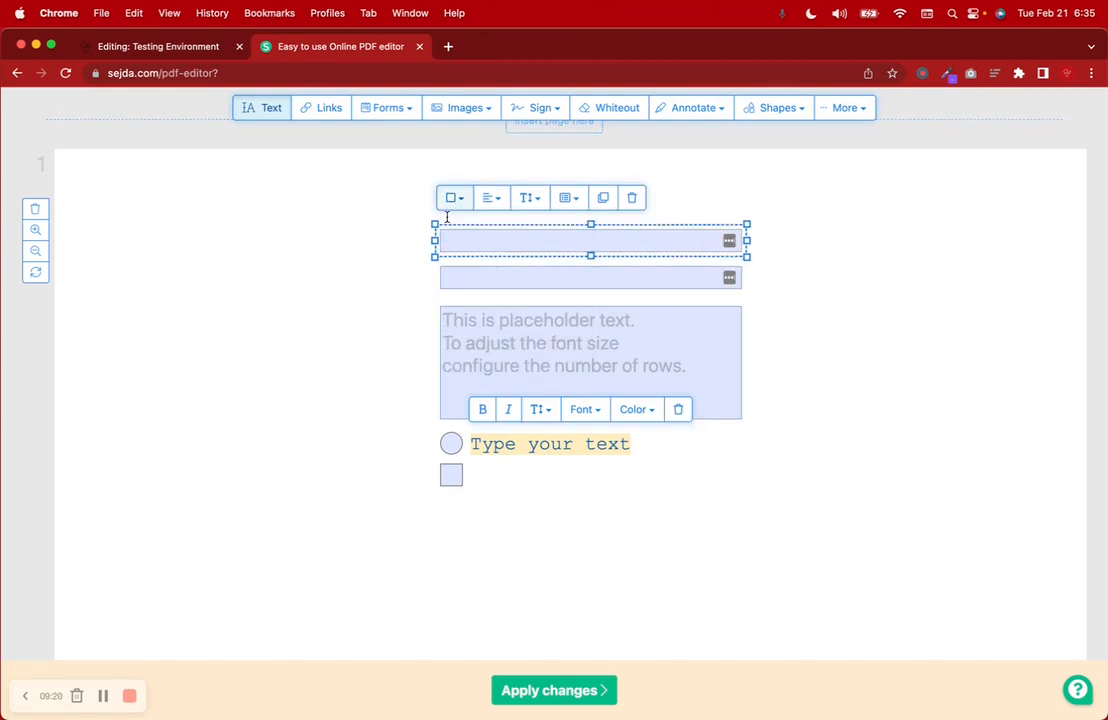
- Add a second text box, align it beside the checkbox, and make it read "I have children"
{"action": "left_click", "coordinate": [496, 462]}
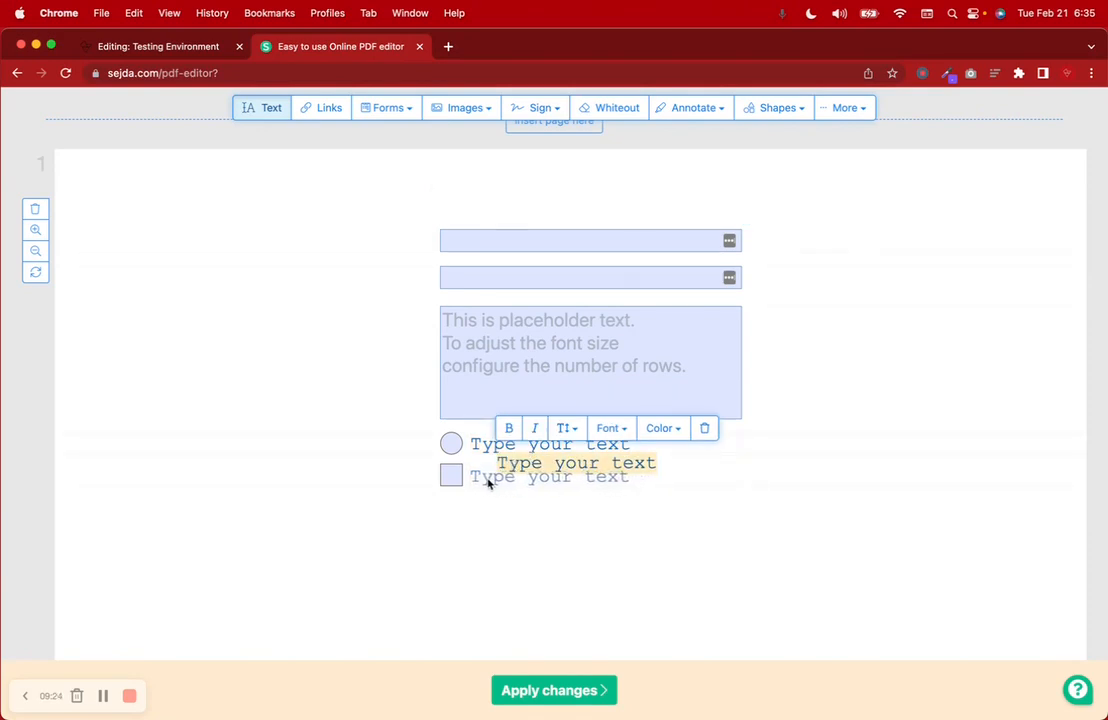
{"action": "left_click", "coordinate": [594, 497]}
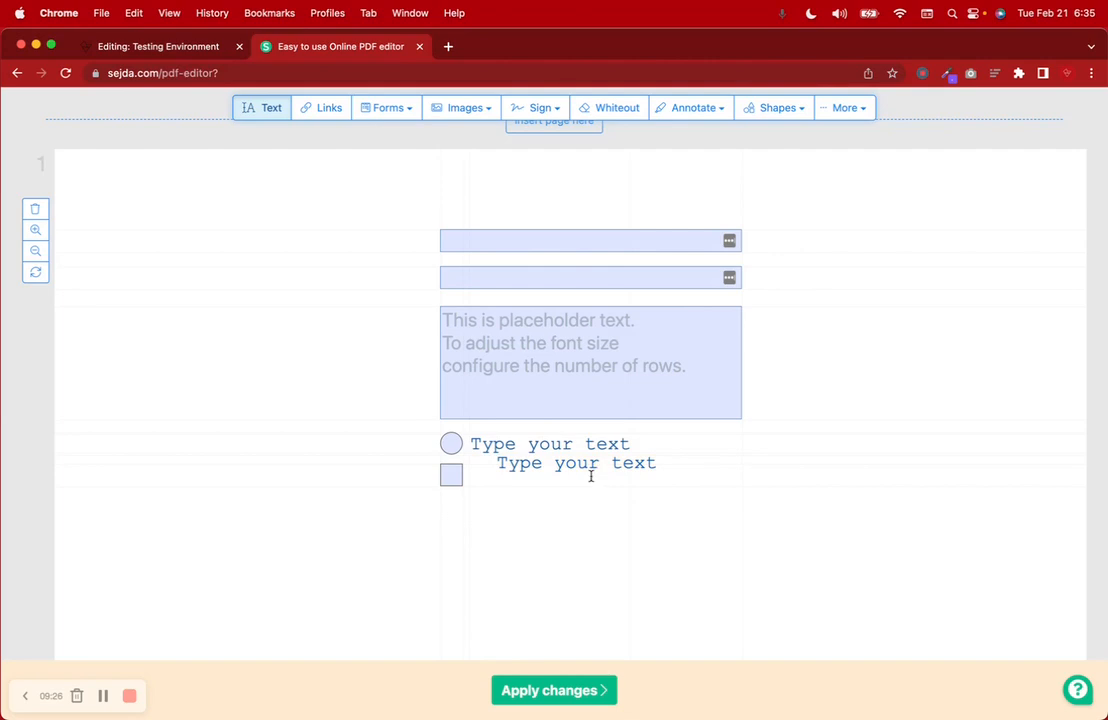
{"action": "left_click_drag", "start_coordinate": [583, 469], "coordinate": [559, 480]}
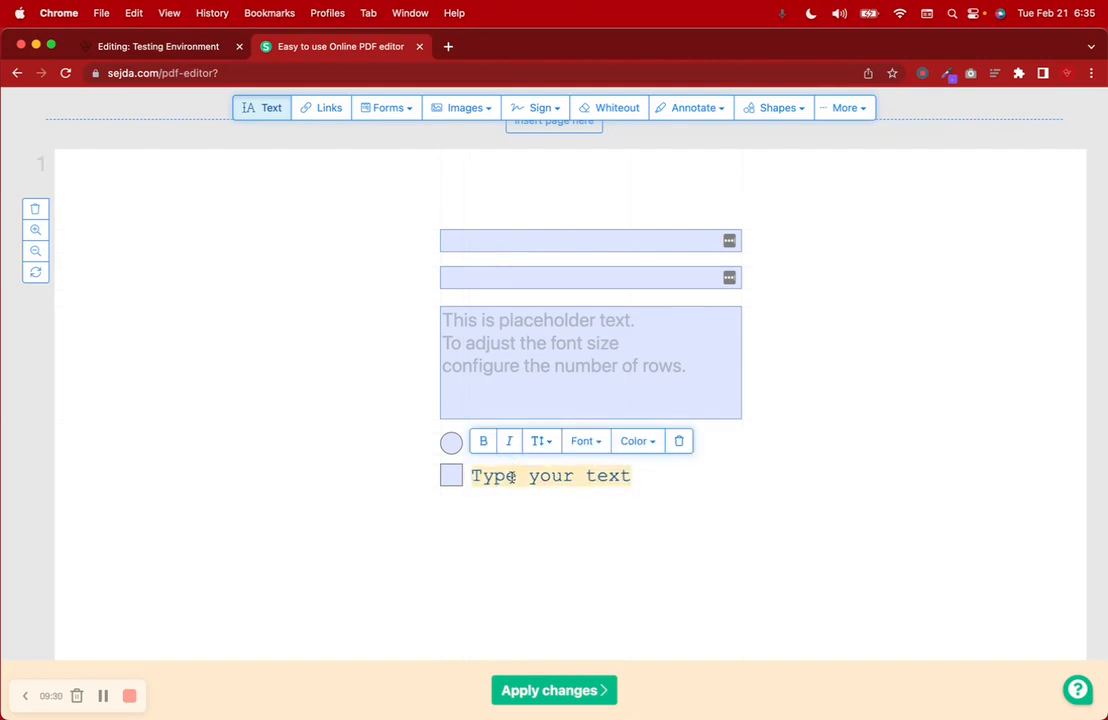
{"action": "type", "text": "D"}
{"action": "type", "text": " have "}
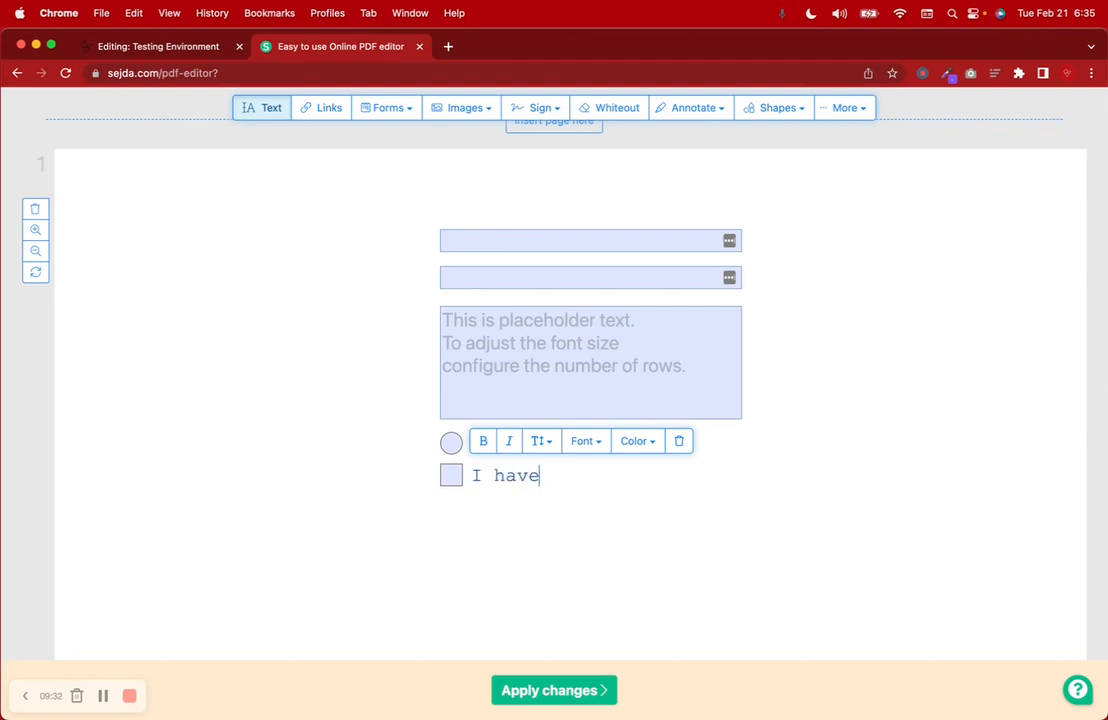
{"action": "type", "text": "children"}
- Replace the placeholder text beside the radio button with "I am married"
{"action": "left_click", "coordinate": [525, 451]}
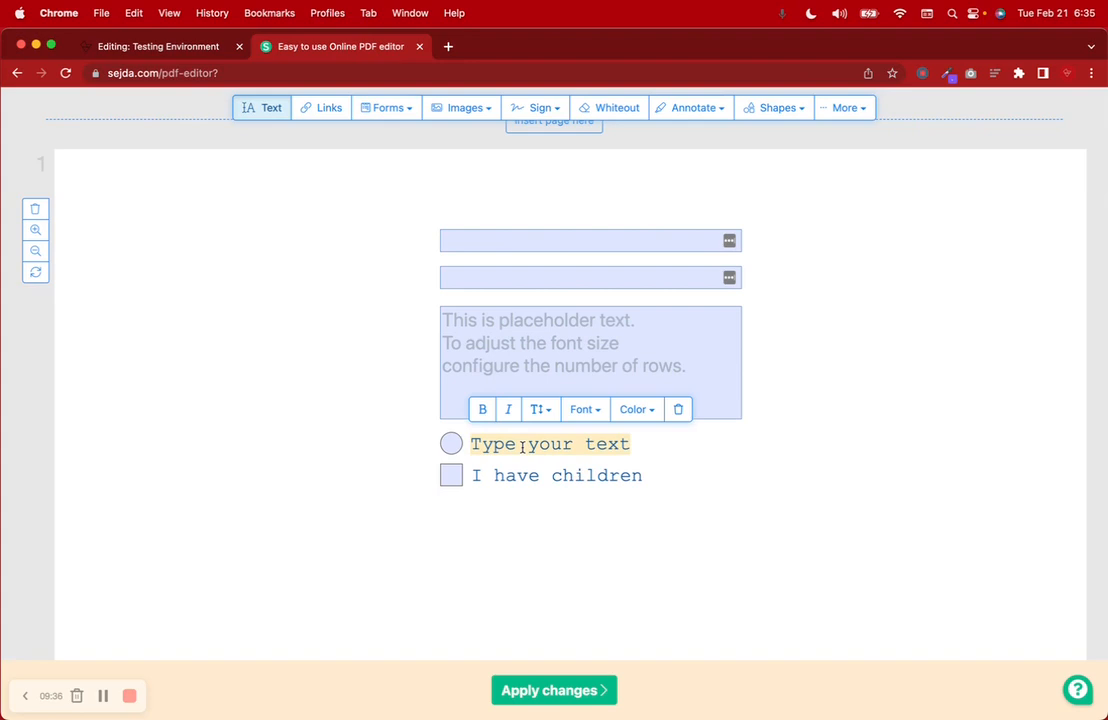
{"action": "type", "text": "I am married"}
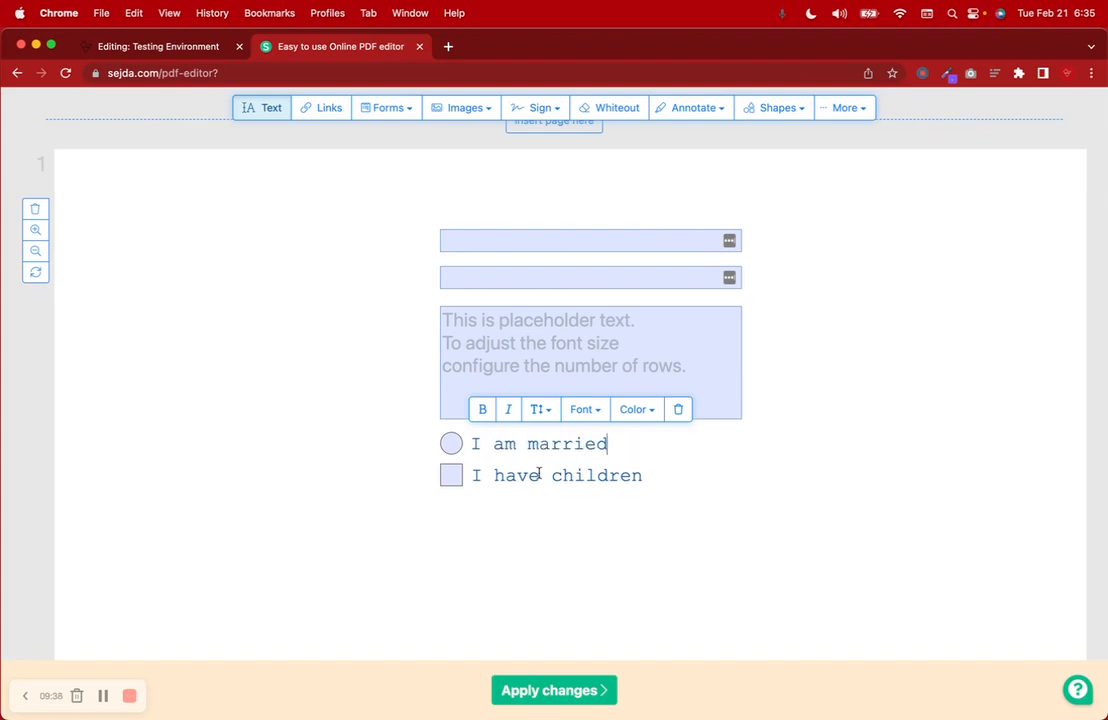
{"action": "left_click", "coordinate": [478, 457]}
{"action": "left_click", "coordinate": [451, 444]}
{"action": "left_click", "coordinate": [453, 472]}
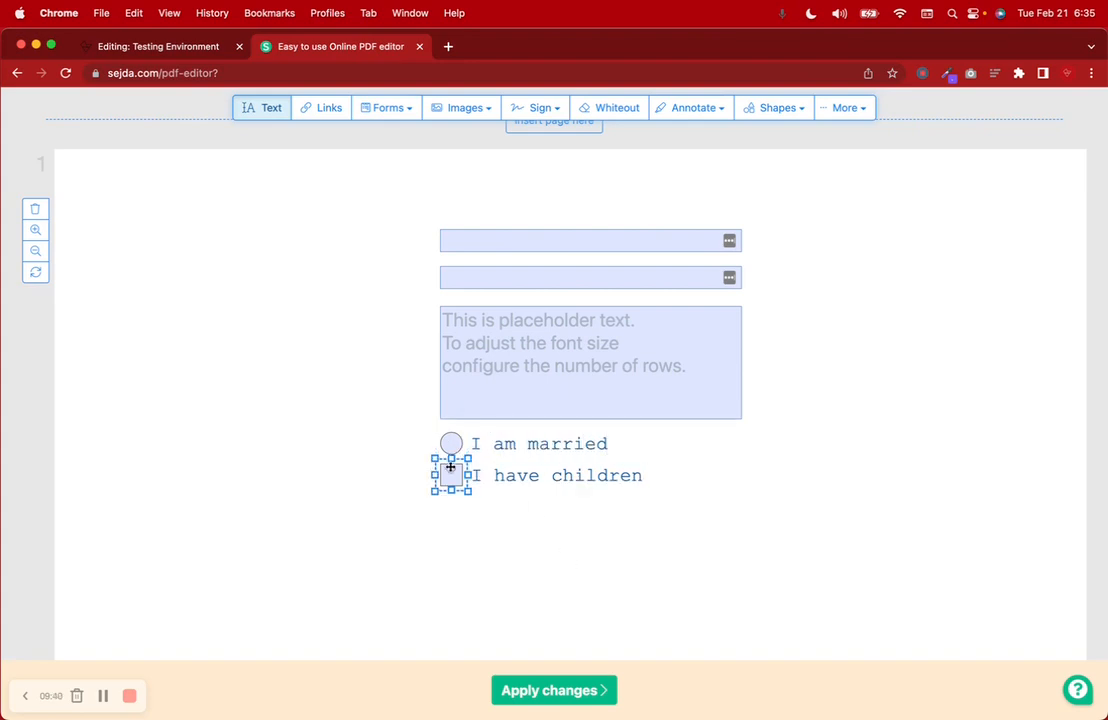
{"action": "left_click", "coordinate": [452, 446]}
{"action": "left_click", "coordinate": [452, 484]}
{"action": "left_click", "coordinate": [533, 530]}
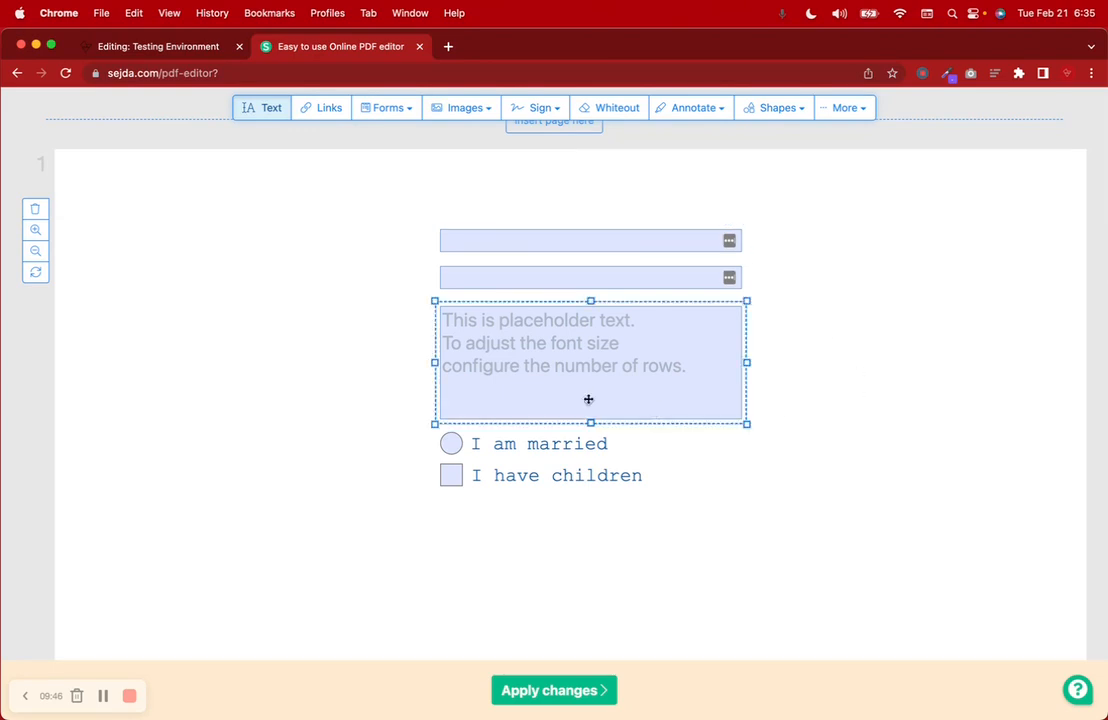
- Apply the changes to the form and rename the resulting file as "TEST Sejda Form Feb 21 2023"
{"action": "left_click", "coordinate": [521, 694]}
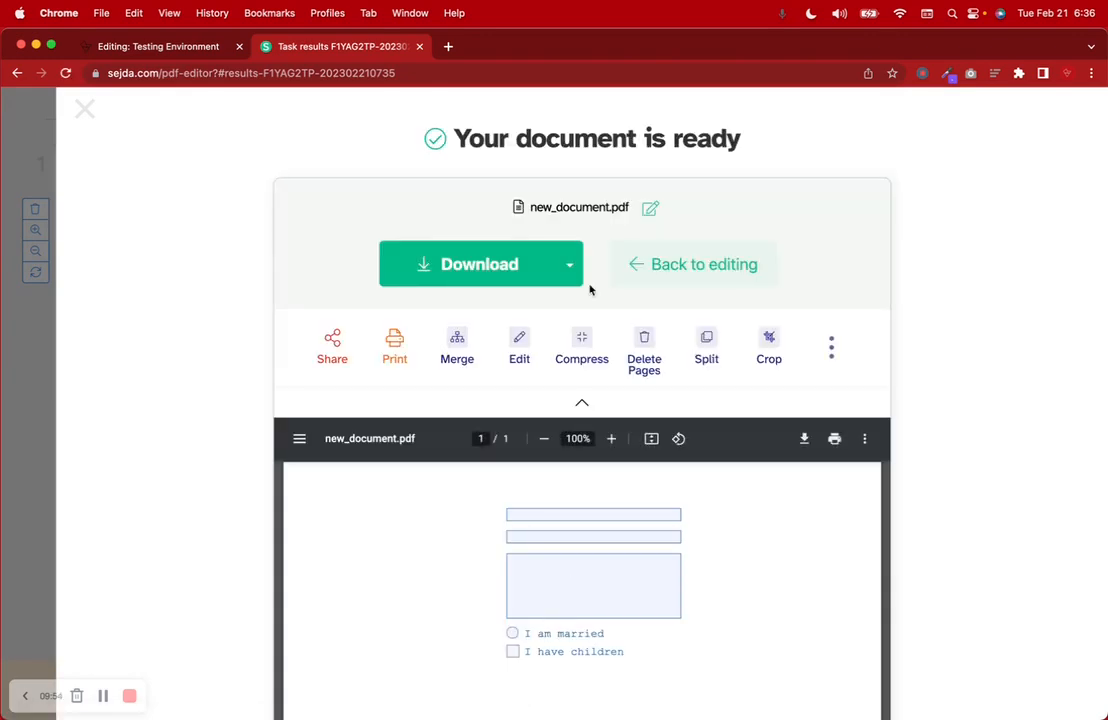
{"action": "left_click", "coordinate": [650, 208]}
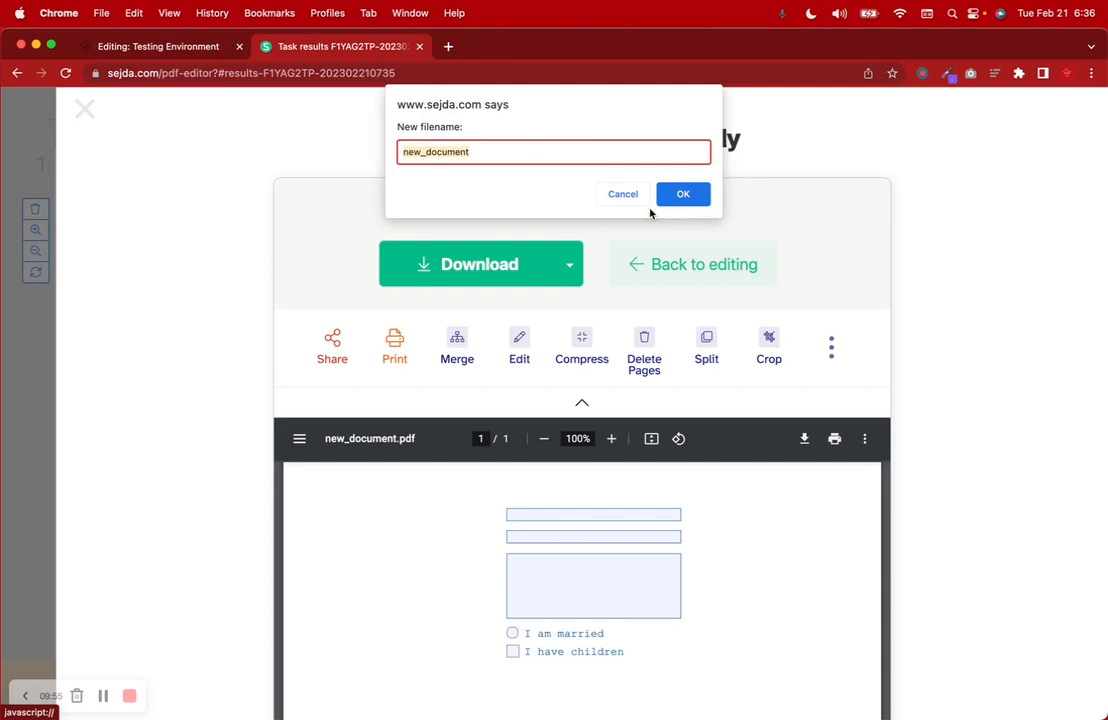
{"action": "type", "text": "TEST"}
{"action": "type", "text": "Sejda Form Feb 21 2023"}
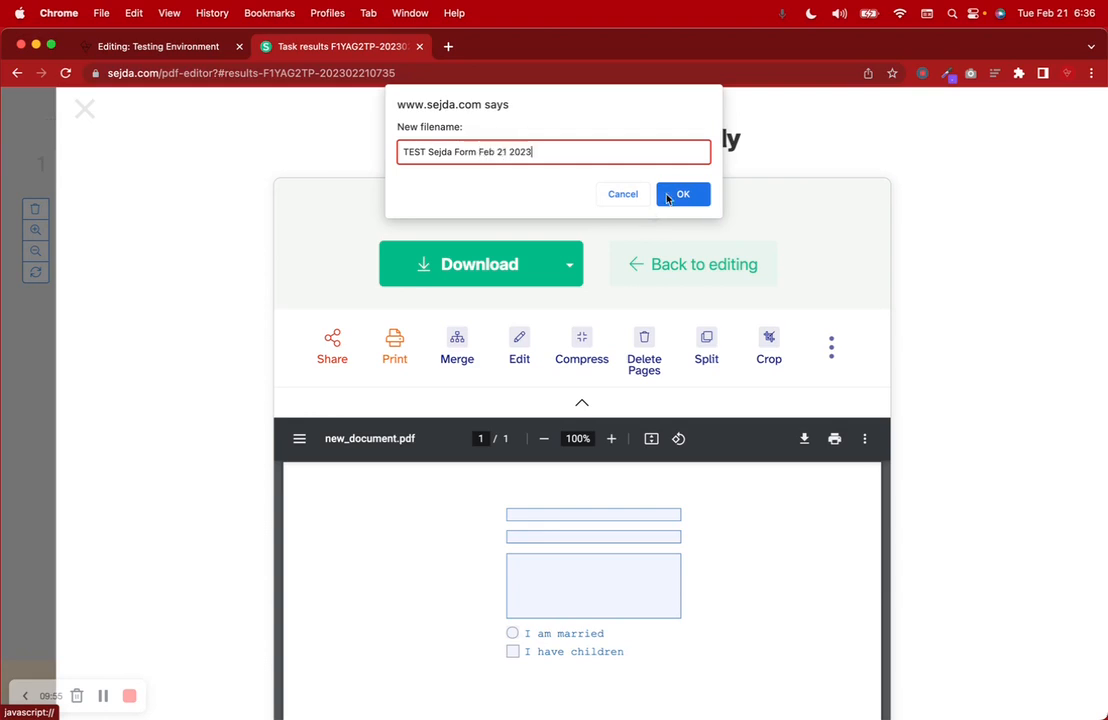
{"action": "left_click", "coordinate": [672, 196]}
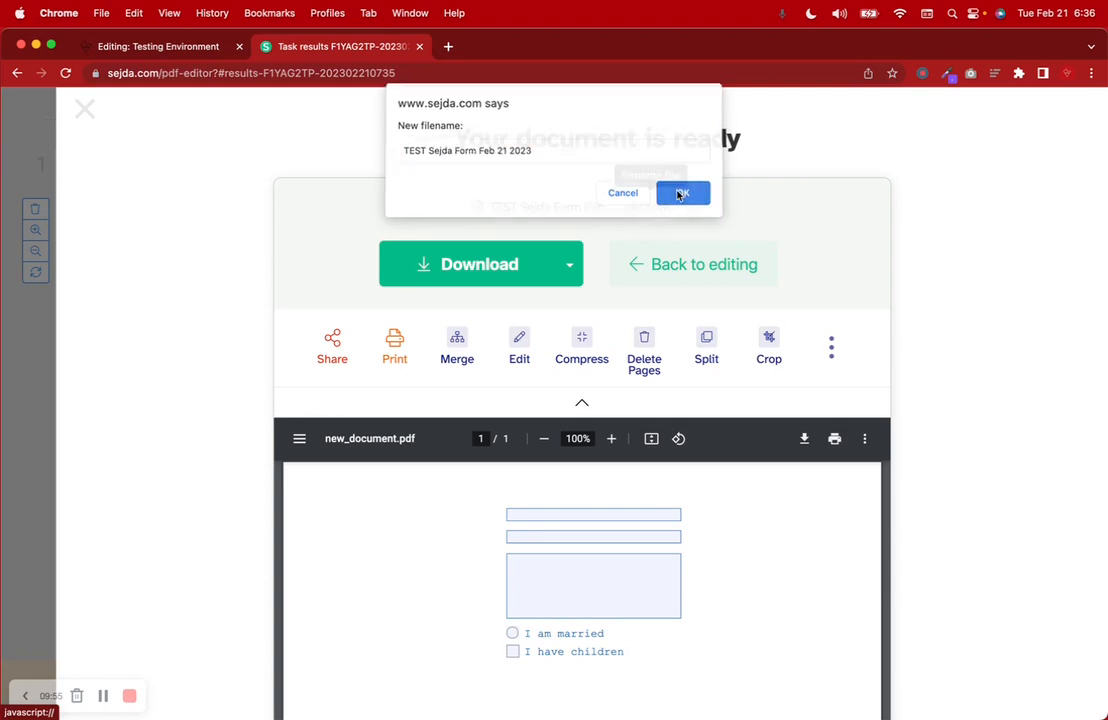
- Download the finished PDF and save it in the Downloads folder
{"action": "left_click", "coordinate": [569, 264]}
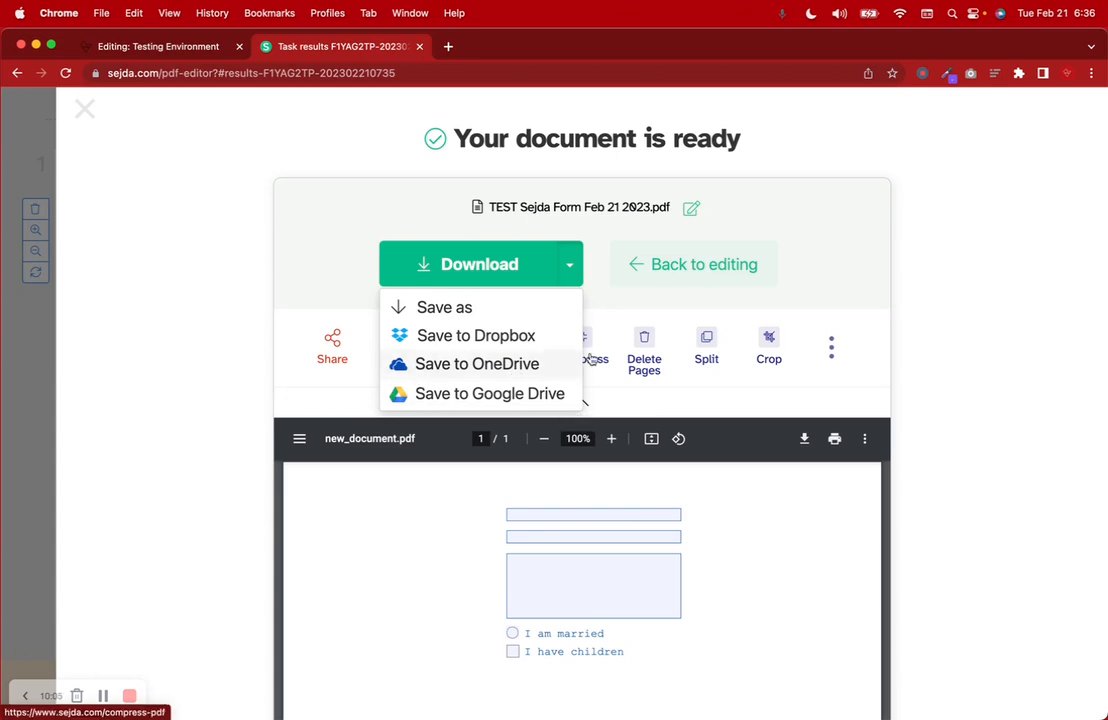
{"action": "left_click", "coordinate": [476, 263]}
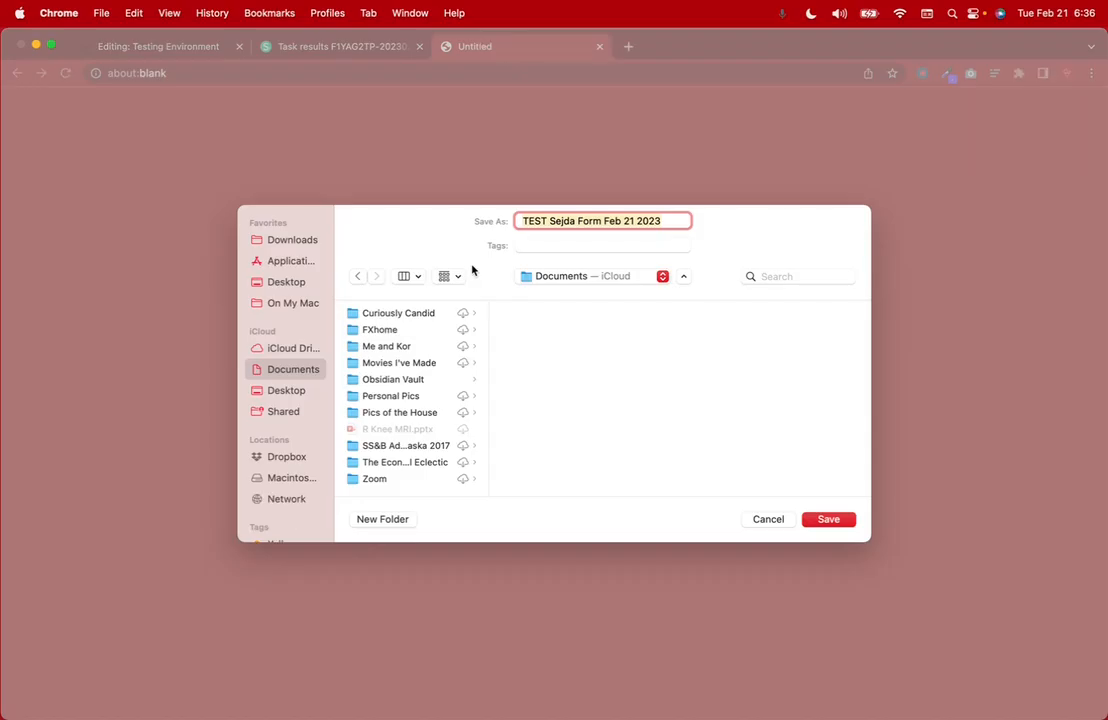
{"action": "left_click", "coordinate": [285, 240]}
{"action": "left_click", "coordinate": [827, 520]}
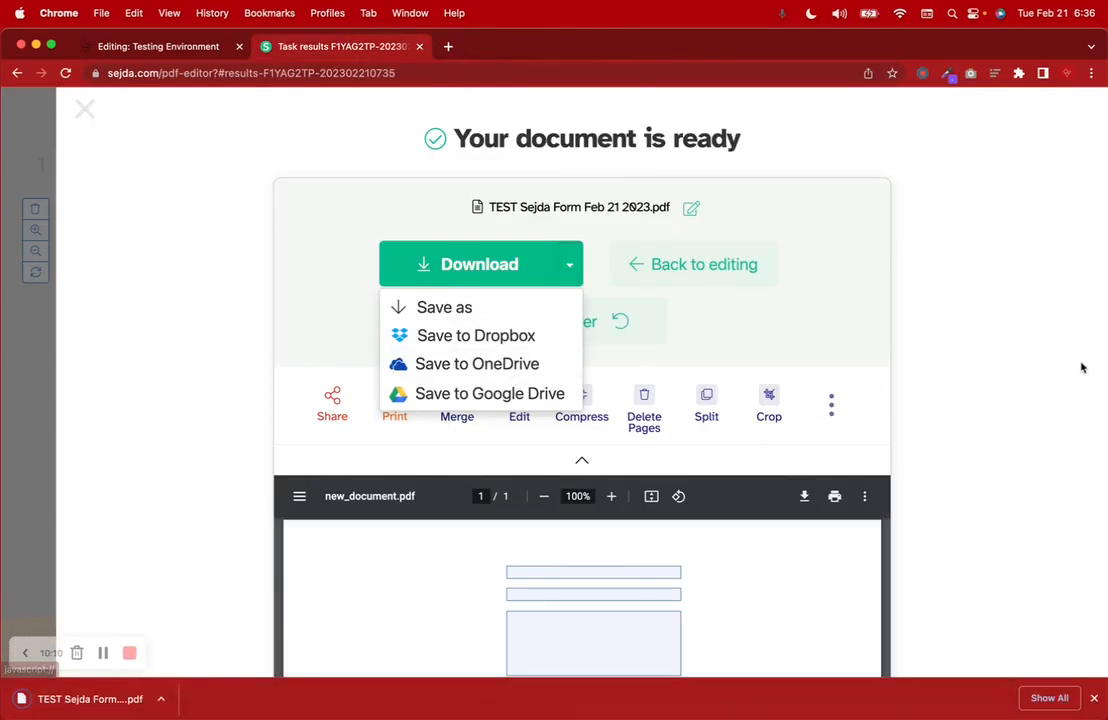
- Test the form fields in the document preview, selecting the "I am married" radio button and the "I have children" checkbox
{"action": "scroll", "coordinate": [982, 452], "scroll_direction": "down", "scroll_amount": 3}
{"action": "left_click", "coordinate": [584, 416]}
{"action": "left_click", "coordinate": [557, 476]}
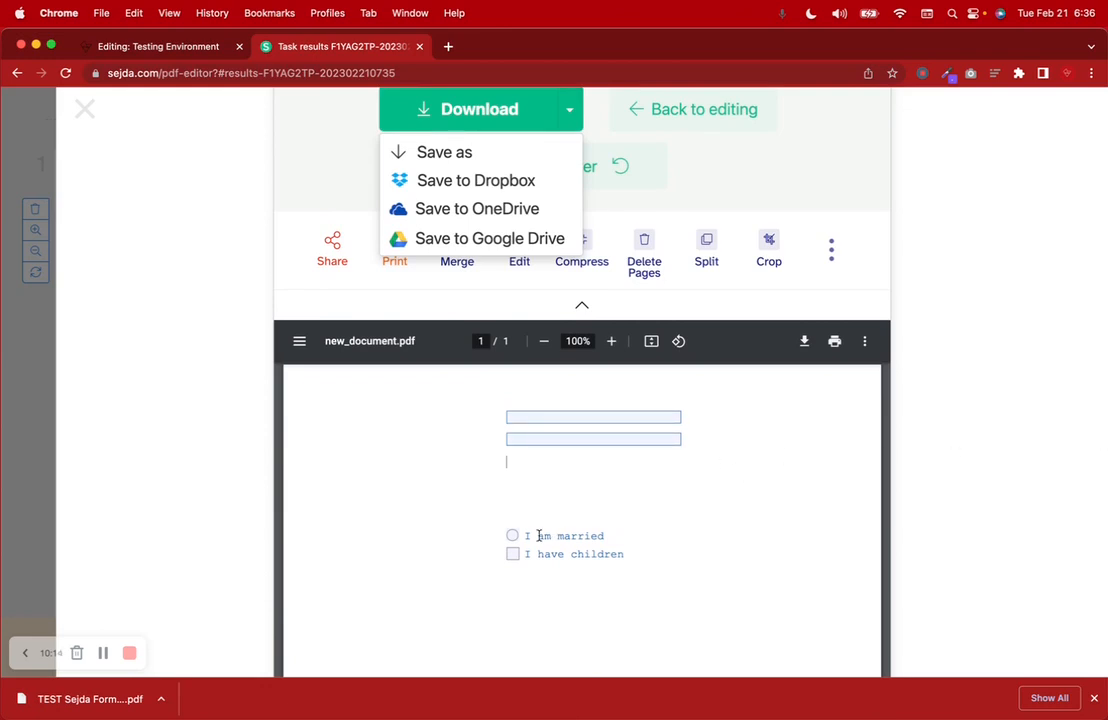
{"action": "left_click", "coordinate": [513, 536]}
{"action": "left_click", "coordinate": [512, 554]}
{"action": "scroll", "coordinate": [611, 549], "scroll_direction": "down", "scroll_amount": 4}
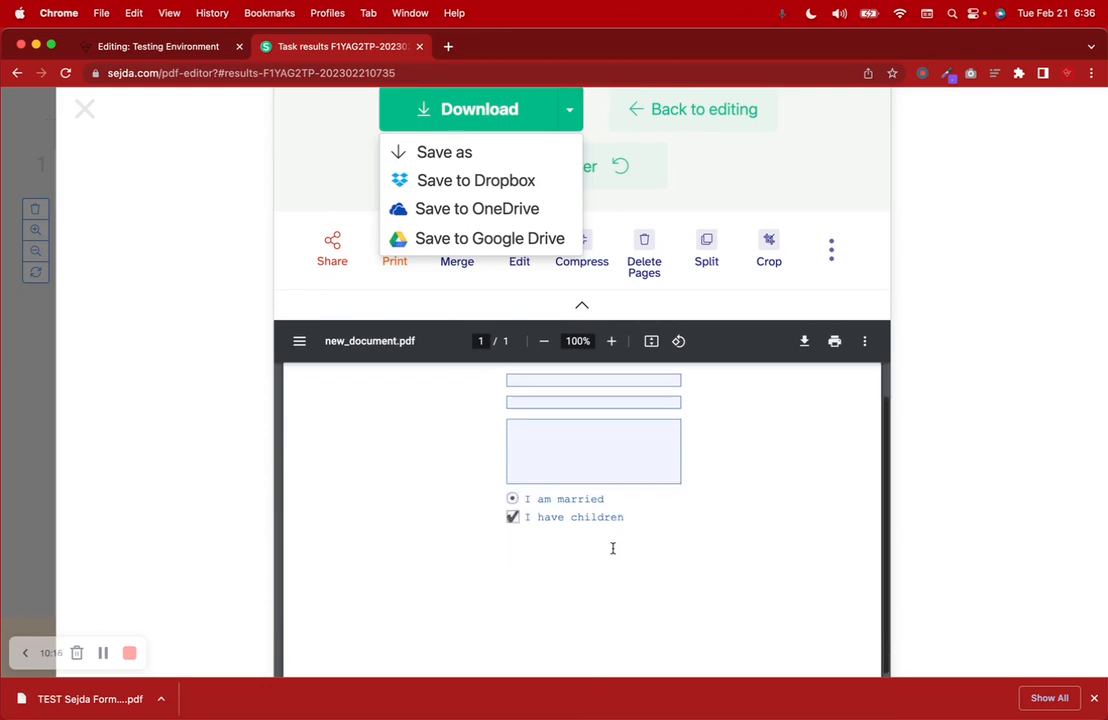
{"action": "scroll", "coordinate": [613, 548], "scroll_direction": "up", "scroll_amount": 4}
{"action": "scroll", "coordinate": [613, 548], "scroll_direction": "down", "scroll_amount": 10}
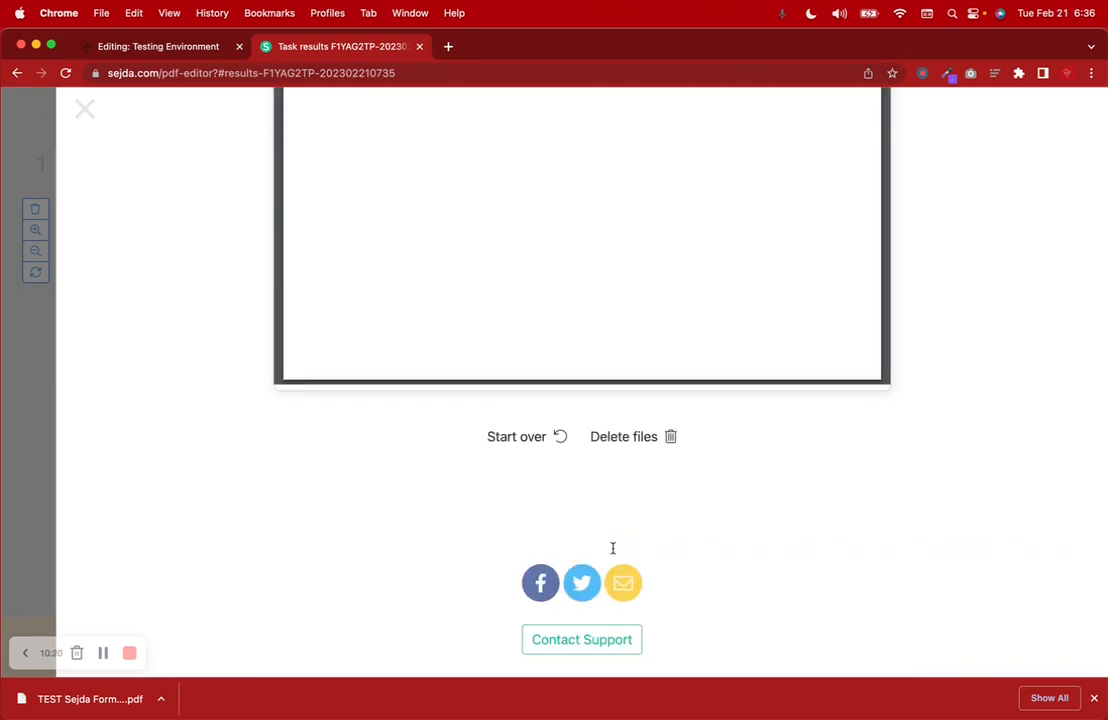
- Create a shareable link for the finished document and copy it
{"action": "scroll", "coordinate": [613, 548], "scroll_direction": "up", "scroll_amount": 10}
{"action": "left_click", "coordinate": [332, 318]}
{"action": "scroll", "coordinate": [611, 455], "scroll_direction": "down", "scroll_amount": 2}
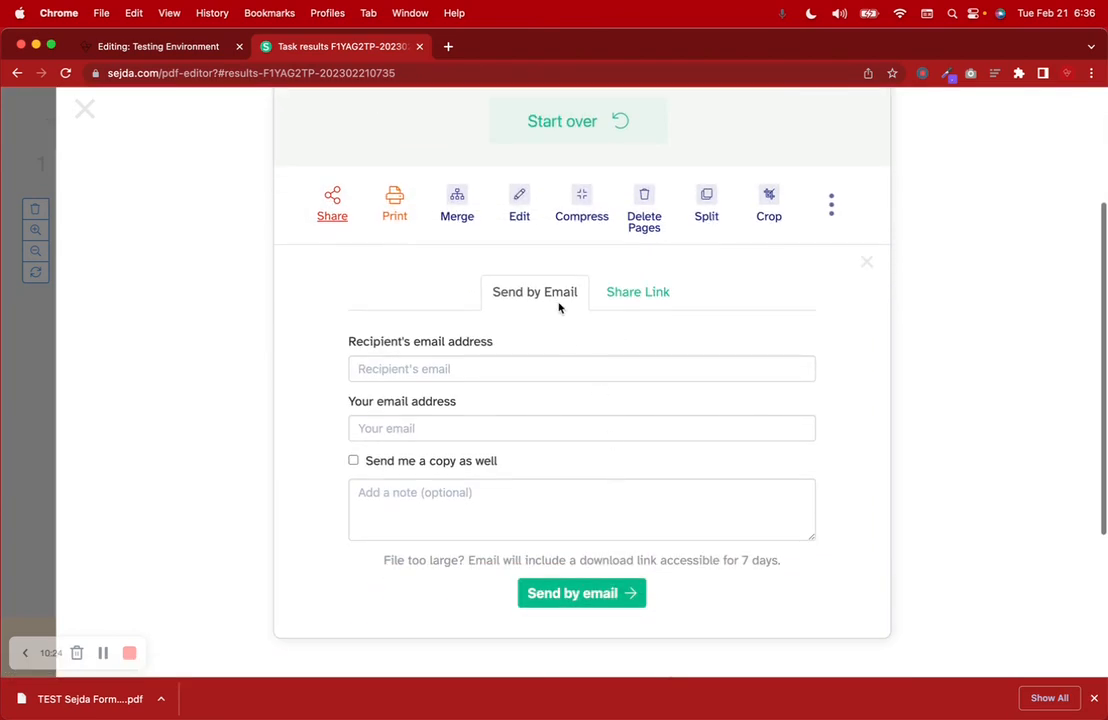
{"action": "left_click", "coordinate": [660, 300]}
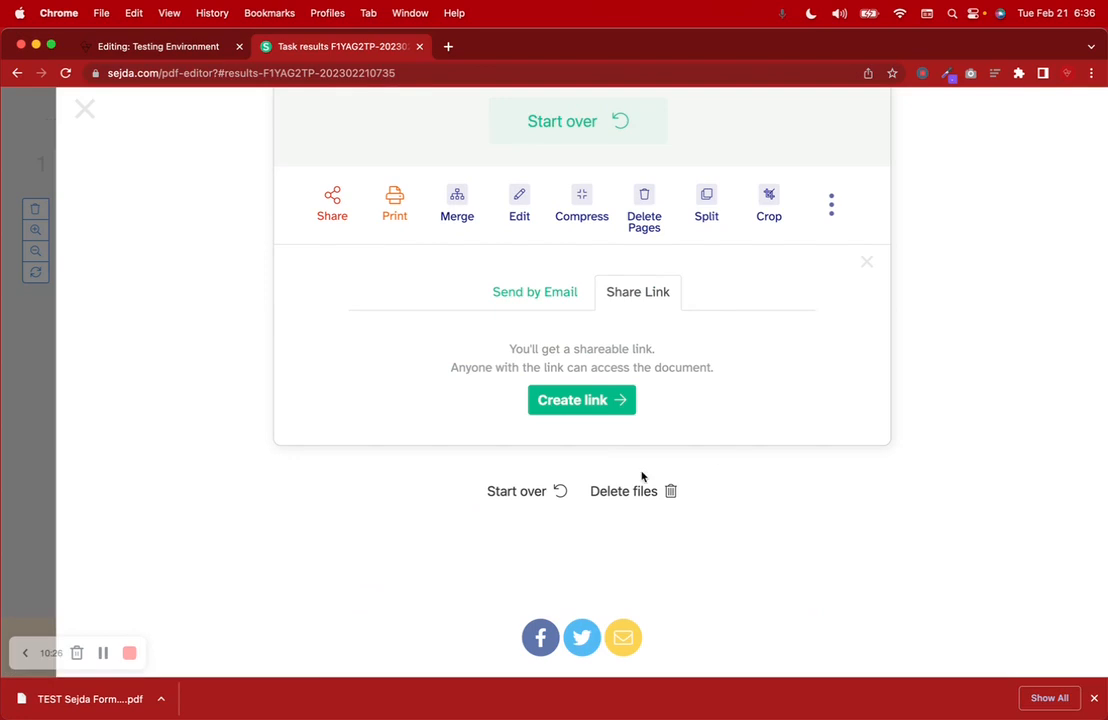
{"action": "left_click", "coordinate": [576, 401]}
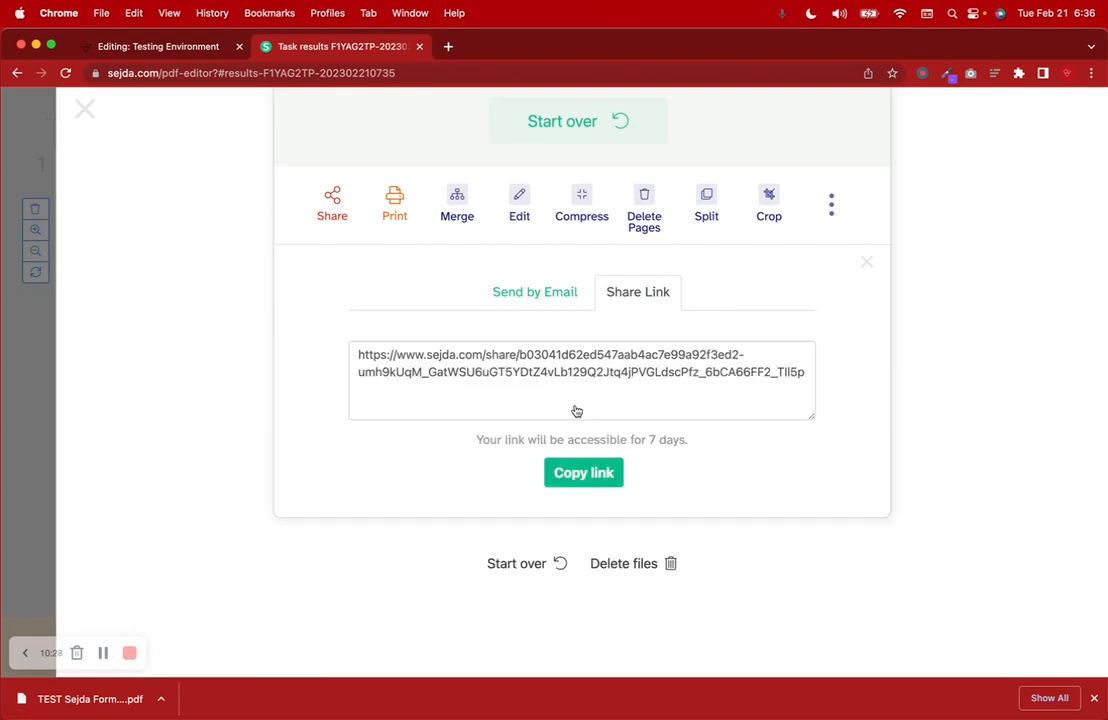
{"action": "left_click", "coordinate": [532, 376]}
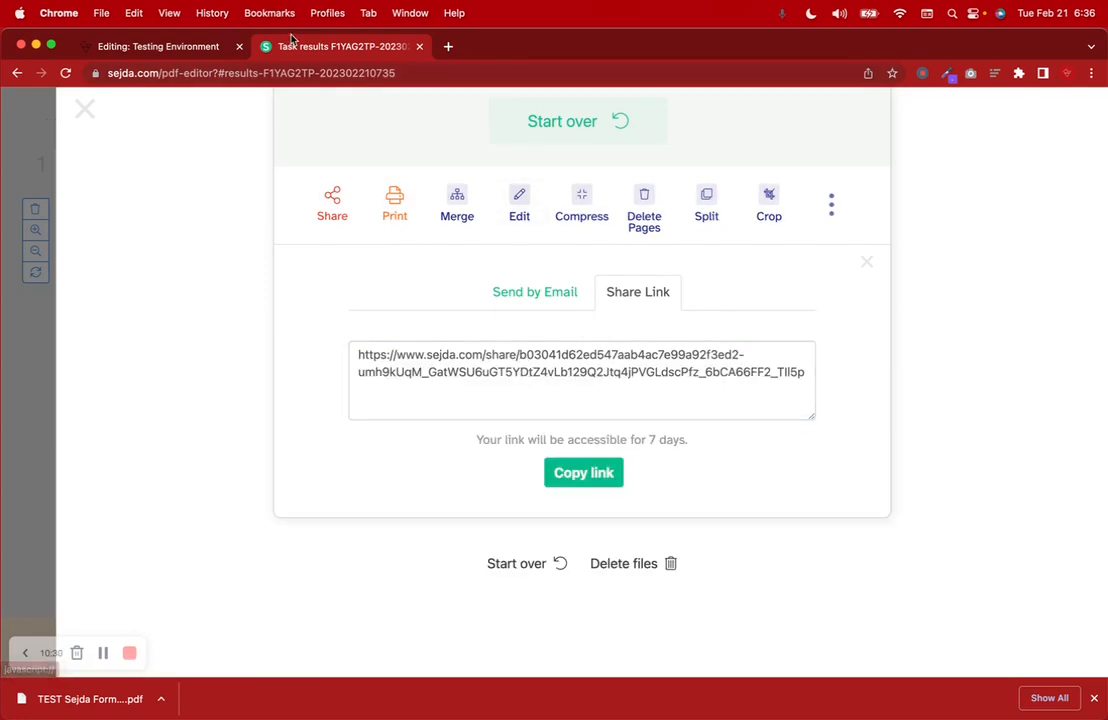
- Load the copied share link in a new Incognito window and open the shared file for Fill & Sign
{"action": "left_click", "coordinate": [101, 13]}
{"action": "left_click", "coordinate": [125, 74]}
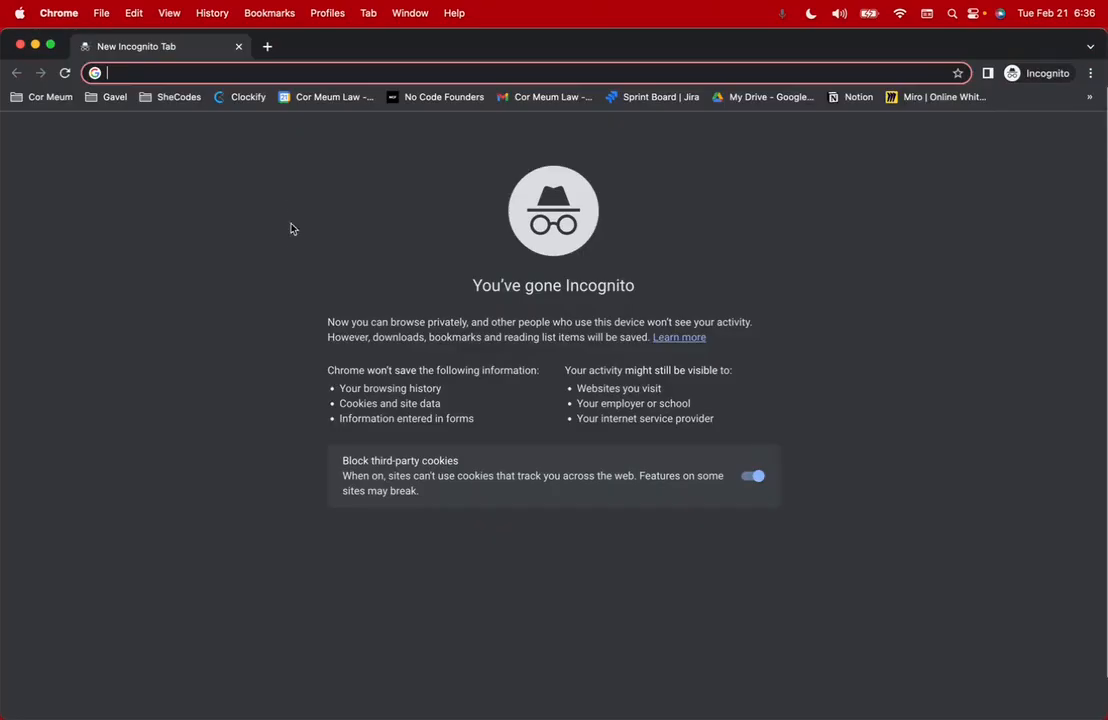
{"action": "key", "text": "super+v"}
{"action": "key", "text": "Return"}
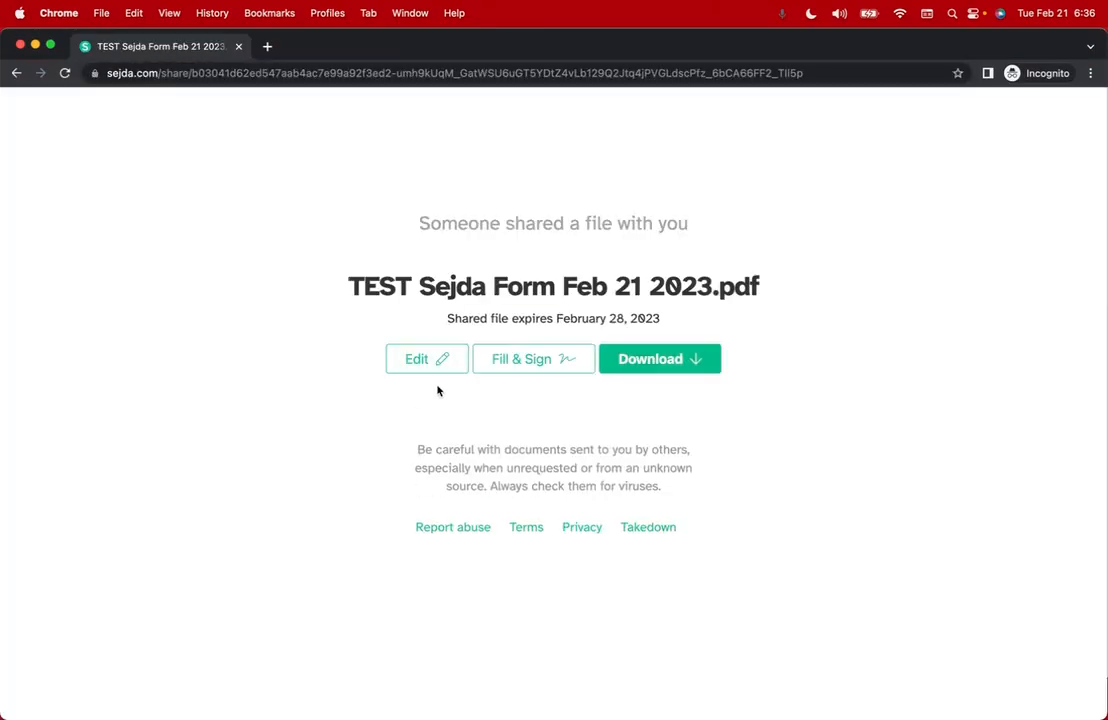
{"action": "left_click", "coordinate": [519, 370]}
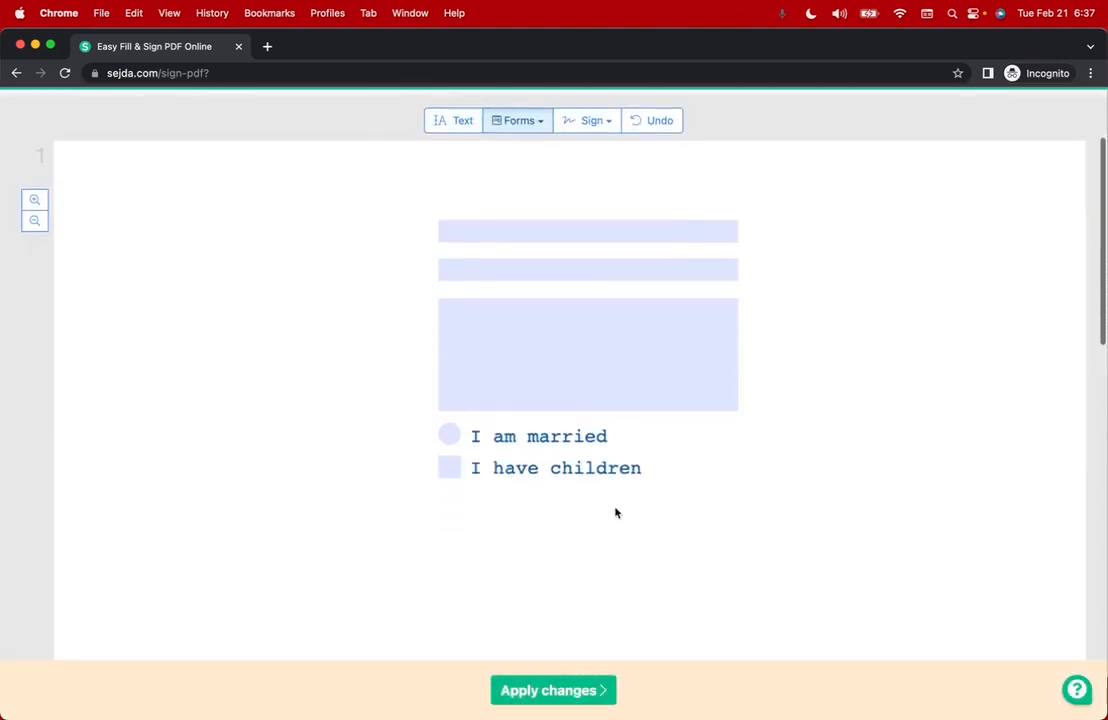
- Fill the two single-line fields with "rfagfa" and "dfg", and the paragraph field with "sdfg"
{"action": "left_click", "coordinate": [495, 377]}
{"action": "type", "text": "rfagfa"}
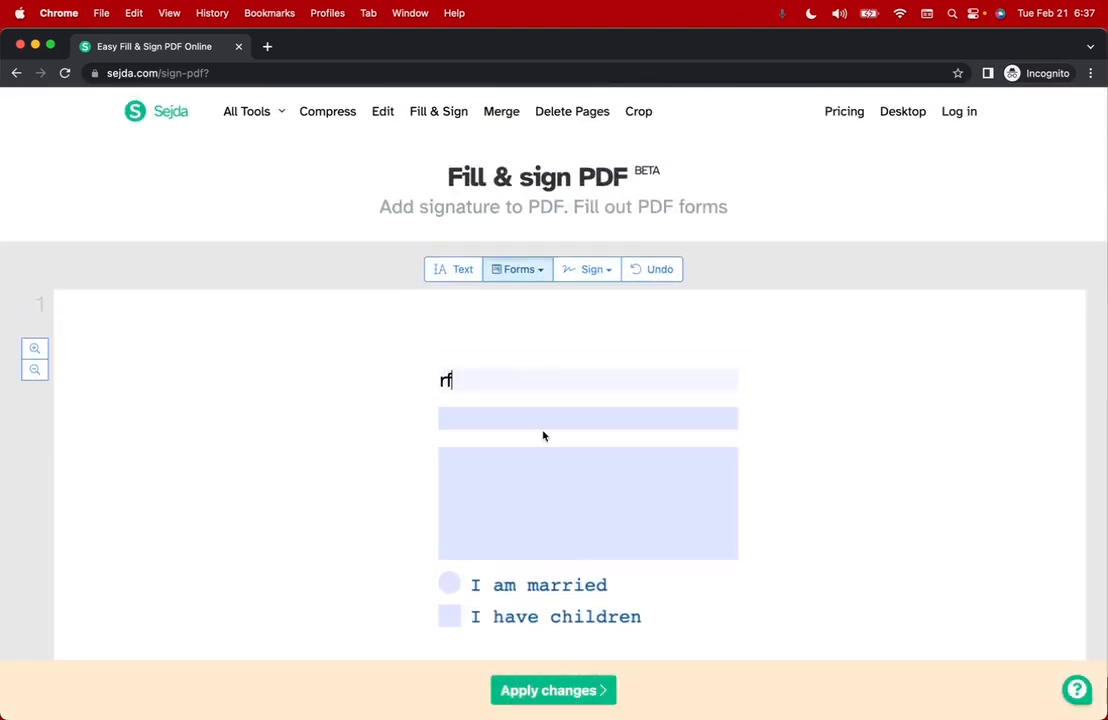
{"action": "left_click", "coordinate": [494, 407]}
{"action": "type", "text": "dfg"}
{"action": "left_click", "coordinate": [491, 472]}
{"action": "type", "text": "sdfg"}
- Select the "I am married" radio button and tick the "I have children" checkbox in the shared form
{"action": "scroll", "coordinate": [491, 475], "scroll_direction": "down", "scroll_amount": 3}
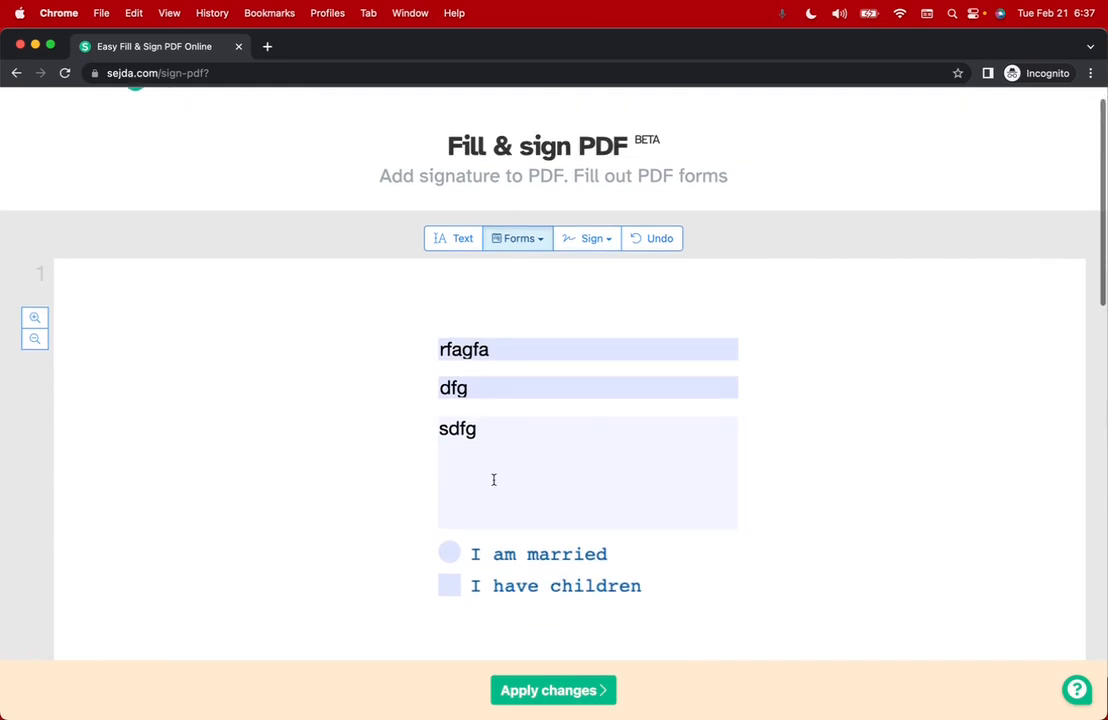
{"action": "left_click", "coordinate": [450, 470]}
{"action": "left_click", "coordinate": [449, 502]}
- Place the saved signature below the "I have children" line and apply the changes
{"action": "scroll", "coordinate": [643, 542], "scroll_direction": "down", "scroll_amount": 10}
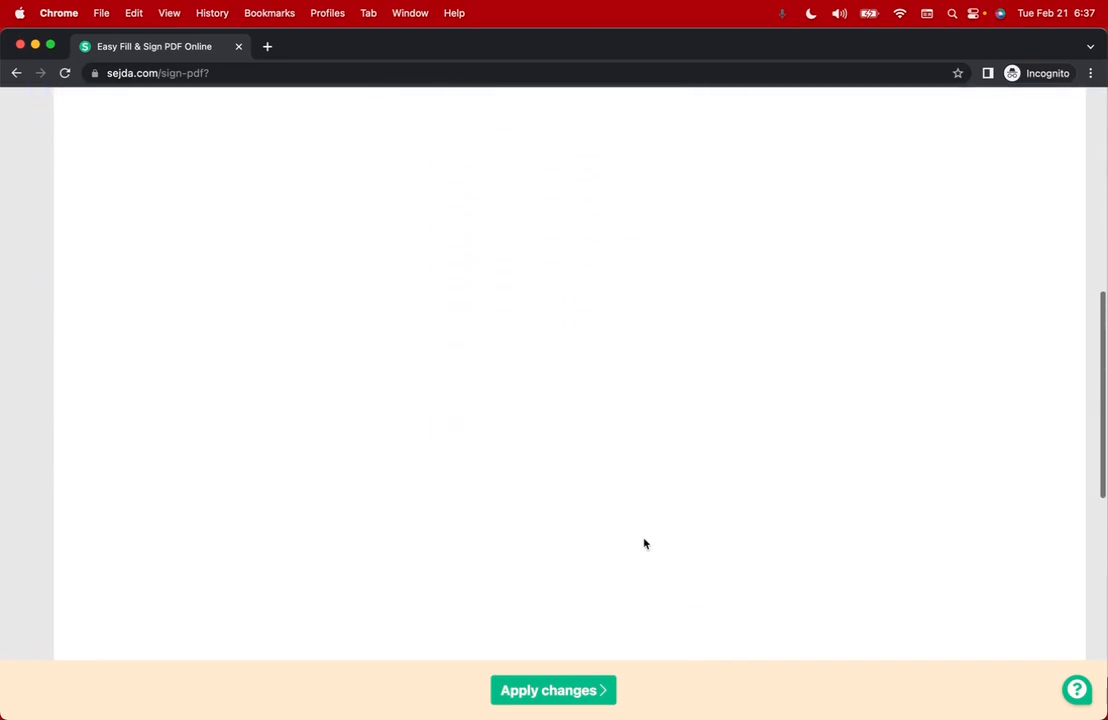
{"action": "scroll", "coordinate": [644, 543], "scroll_direction": "up", "scroll_amount": 10}
{"action": "scroll", "coordinate": [589, 421], "scroll_direction": "up", "scroll_amount": 2}
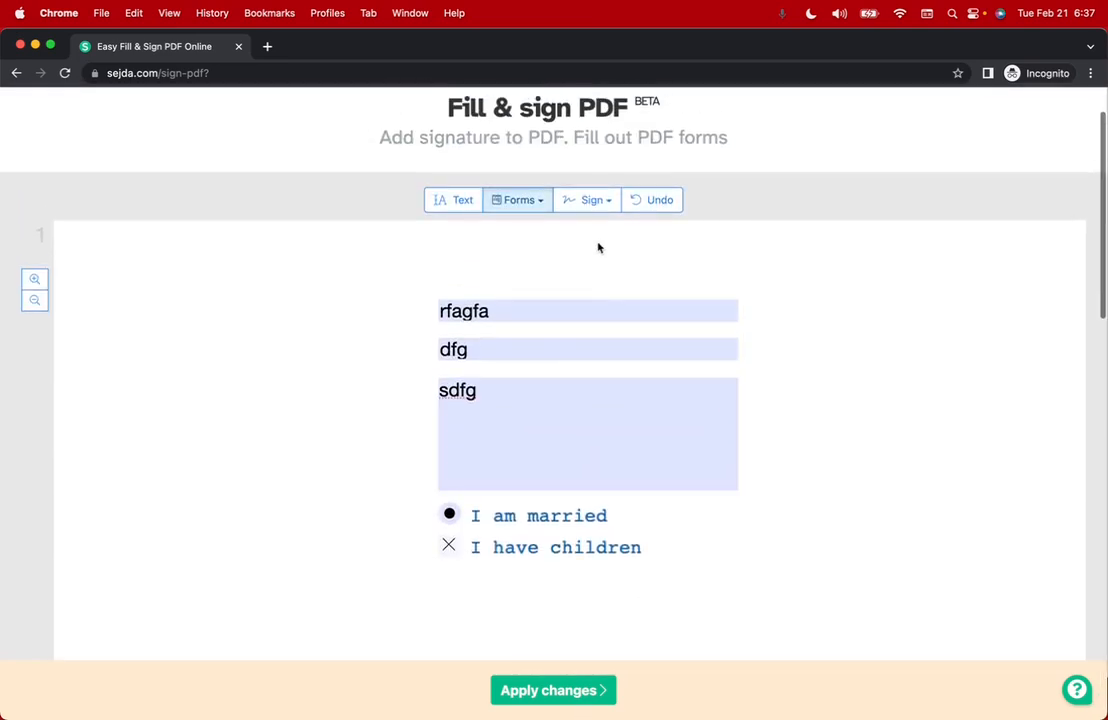
{"action": "left_click", "coordinate": [590, 200]}
{"action": "left_click", "coordinate": [628, 255]}
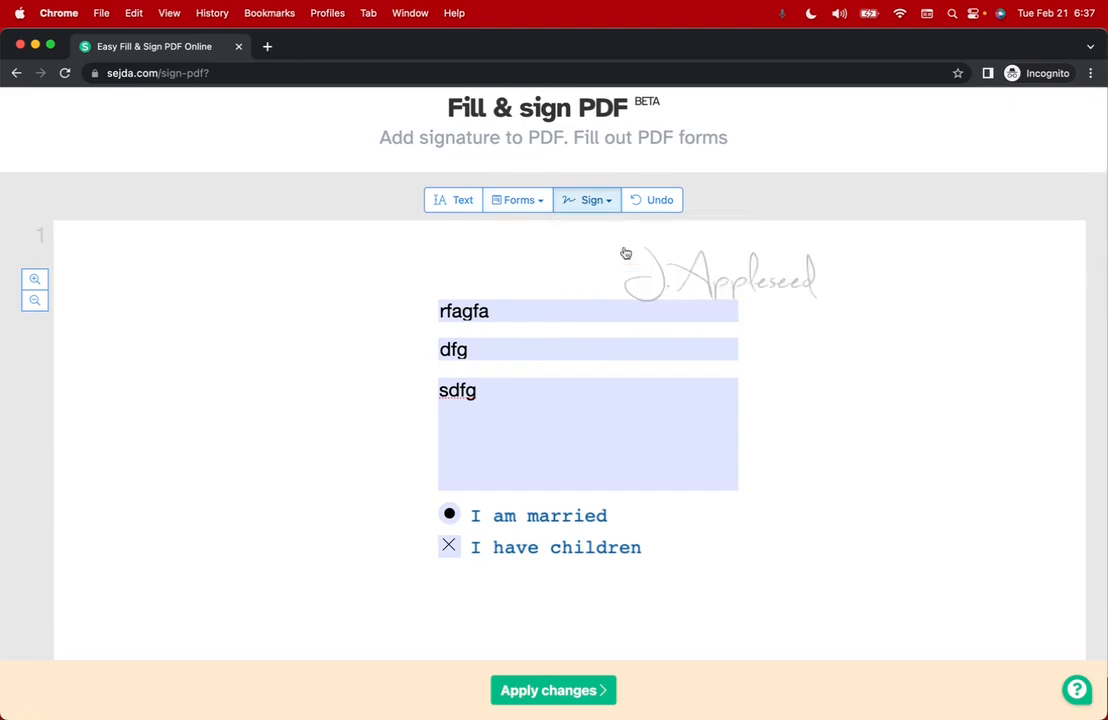
{"action": "left_click", "coordinate": [457, 591]}
{"action": "scroll", "coordinate": [755, 626], "scroll_direction": "down", "scroll_amount": 1}
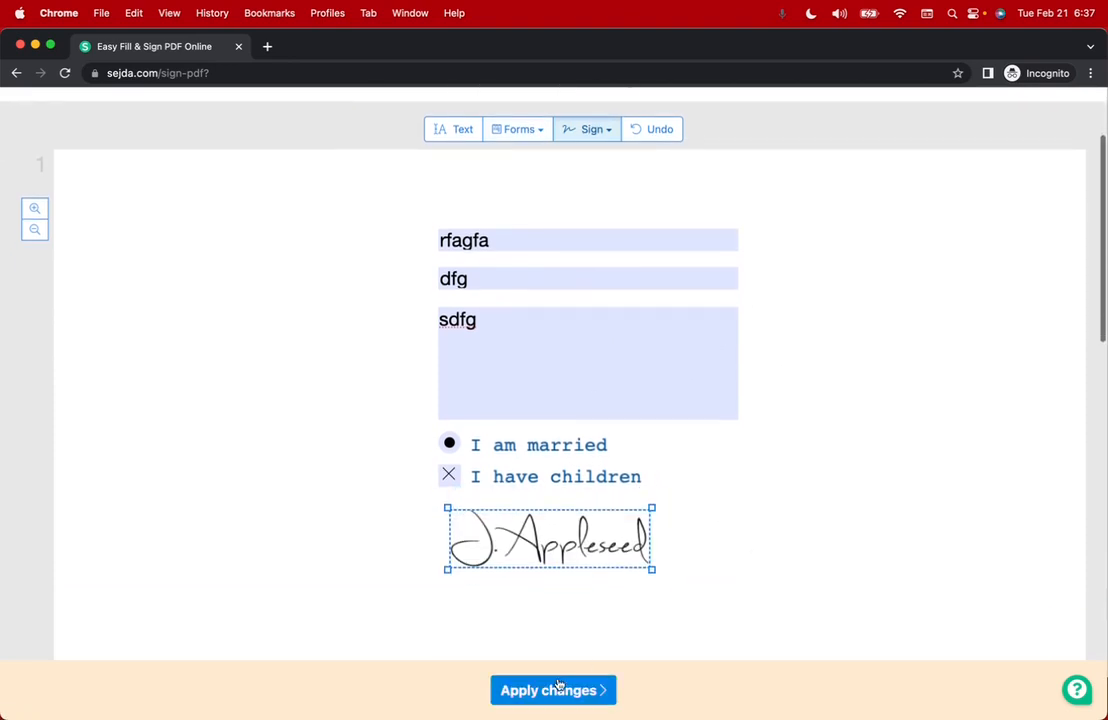
{"action": "left_click", "coordinate": [559, 690]}
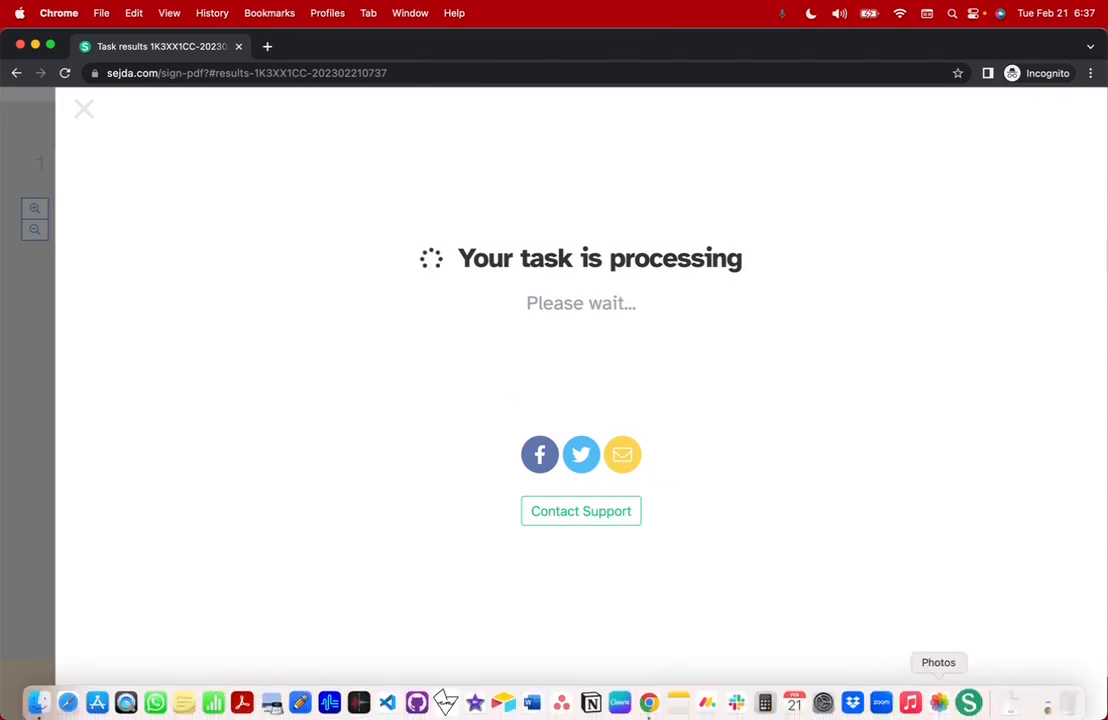
- Open the downloaded TEST Sejda Form Feb 21 2023.pdf in Preview to check its fields, and close it
{"action": "left_click", "coordinate": [1010, 697]}
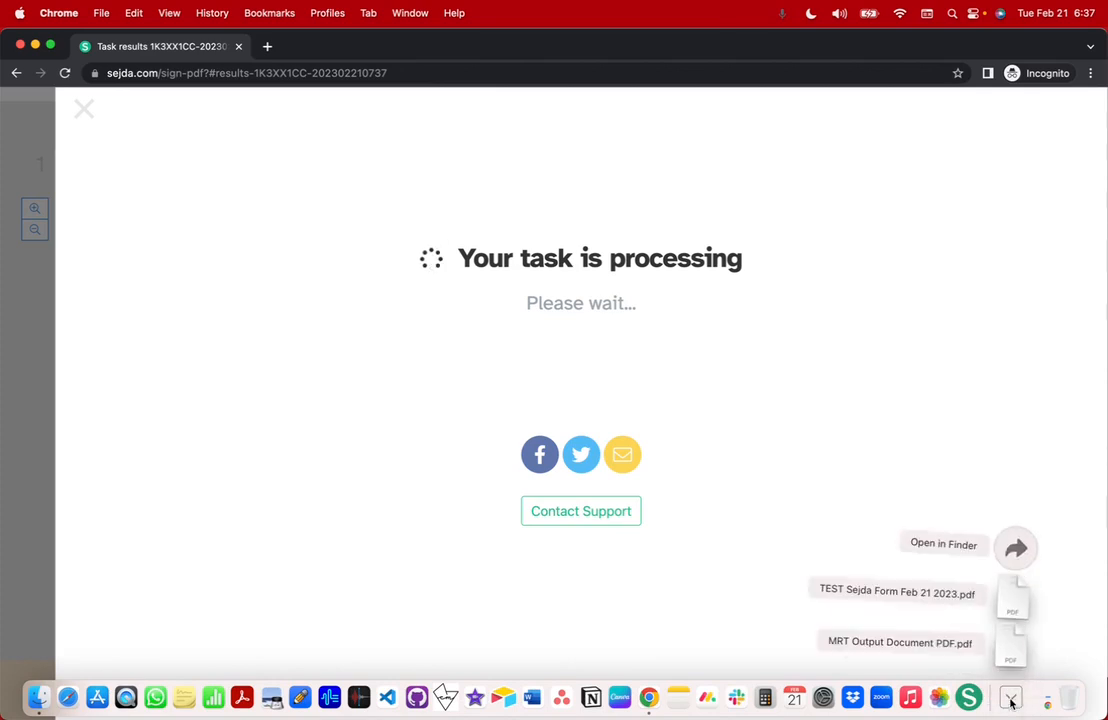
{"action": "left_click", "coordinate": [1012, 610]}
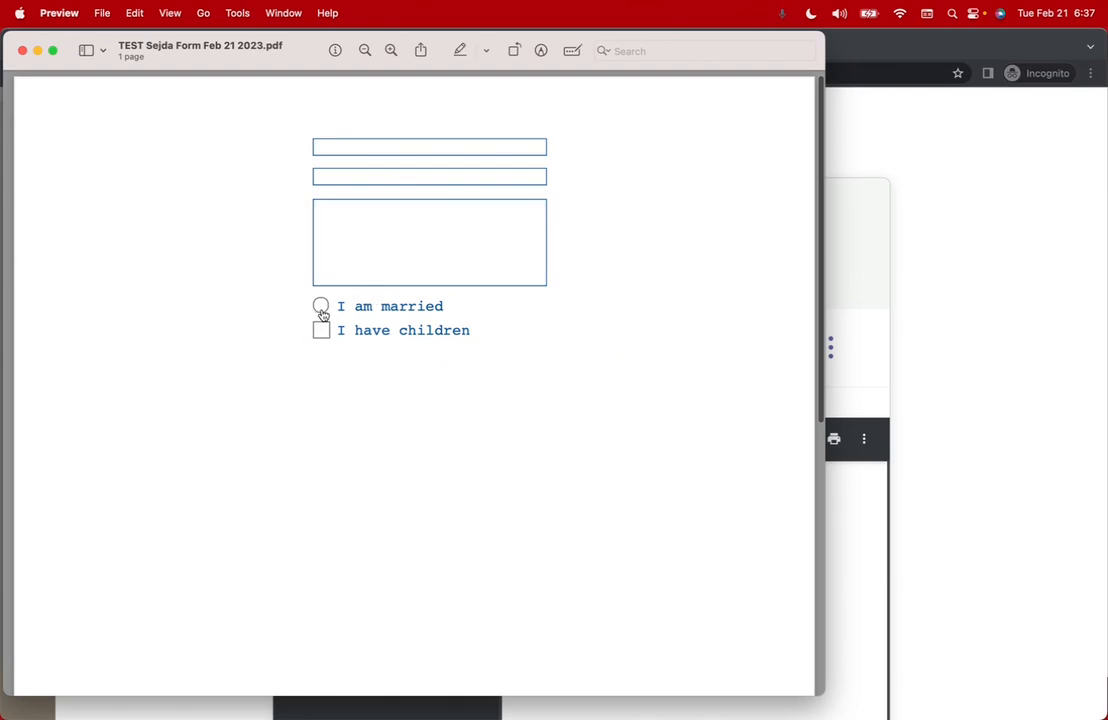
{"action": "left_click", "coordinate": [22, 50]}
- Review the signed document's preview and examine the full list of additional PDF tools offered for it
{"action": "scroll", "coordinate": [695, 400], "scroll_direction": "down", "scroll_amount": 4}
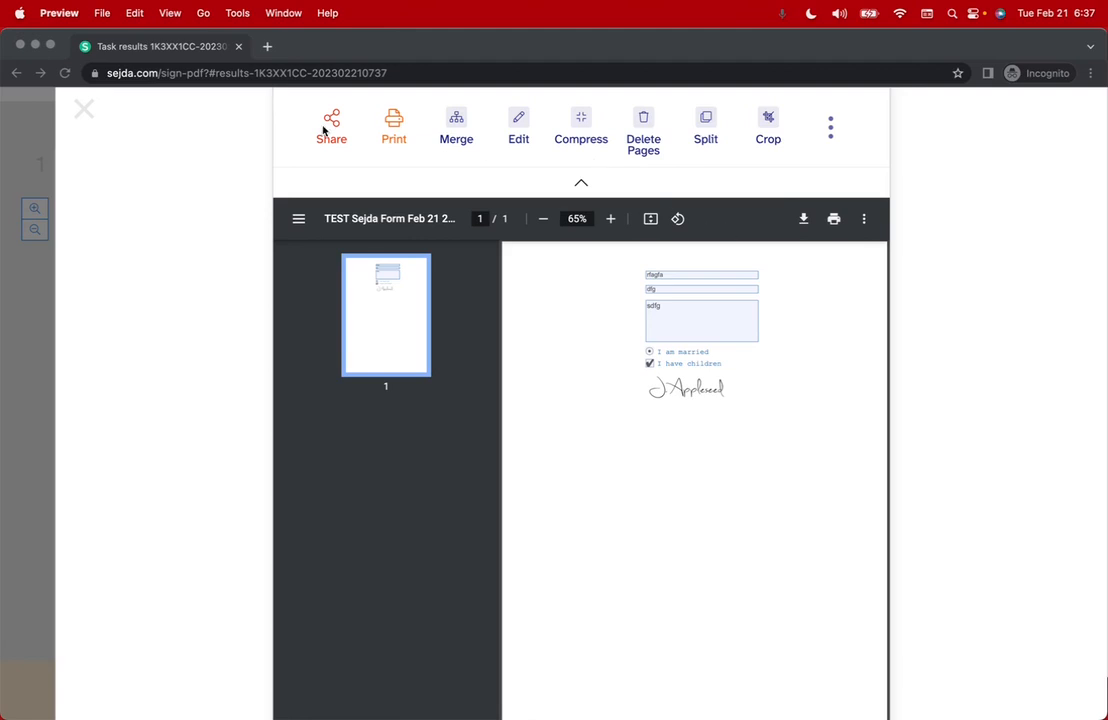
{"action": "scroll", "coordinate": [537, 265], "scroll_direction": "up", "scroll_amount": 2}
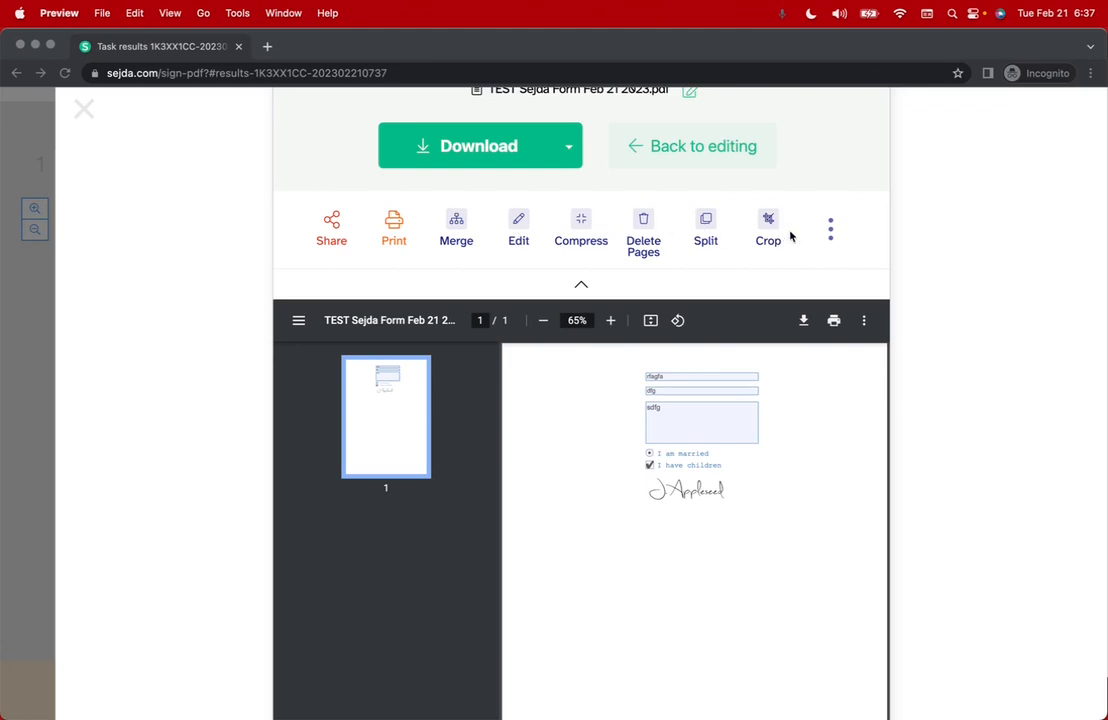
{"action": "left_click", "coordinate": [831, 228]}
{"action": "left_click", "coordinate": [831, 228]}
{"action": "scroll", "coordinate": [570, 388], "scroll_direction": "down", "scroll_amount": 2}
{"action": "scroll", "coordinate": [570, 388], "scroll_direction": "down", "scroll_amount": 3}
{"action": "scroll", "coordinate": [570, 387], "scroll_direction": "up", "scroll_amount": 5}
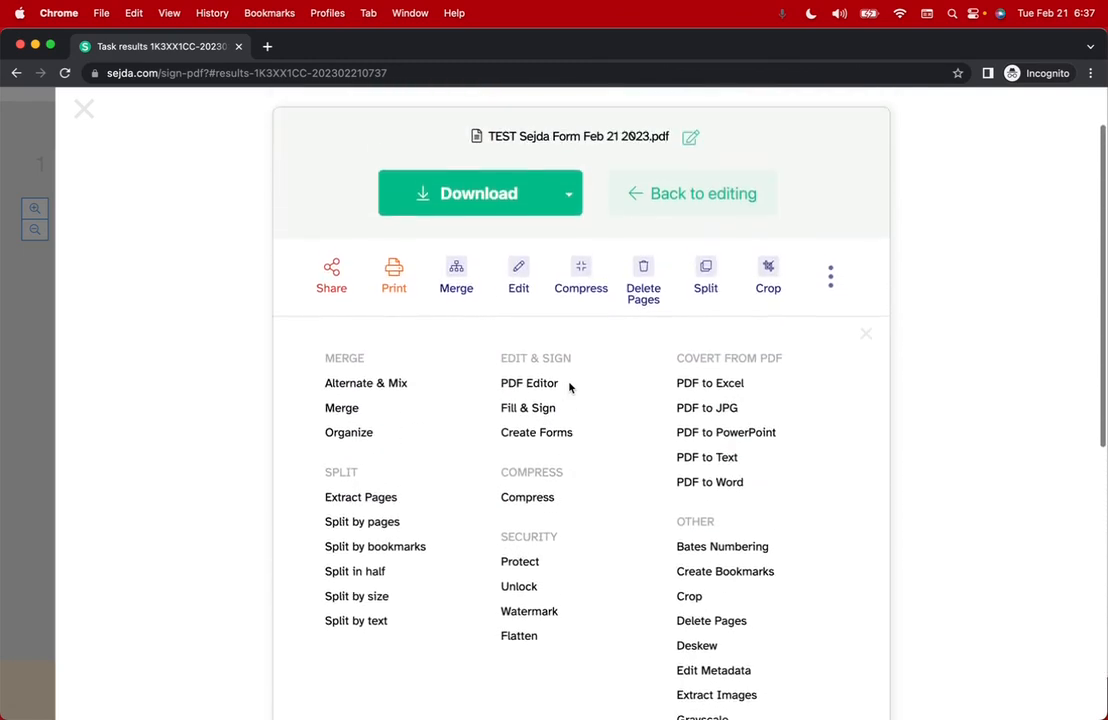
{"action": "scroll", "coordinate": [960, 438], "scroll_direction": "down", "scroll_amount": 5}
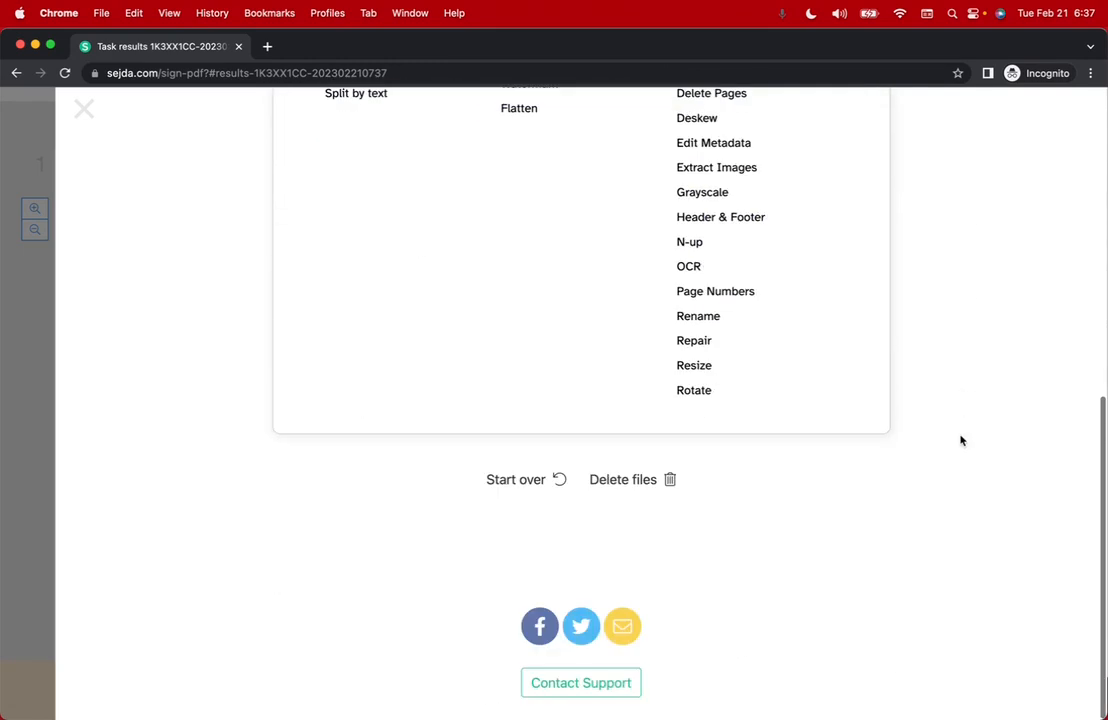
{"action": "scroll", "coordinate": [959, 440], "scroll_direction": "up", "scroll_amount": 6}
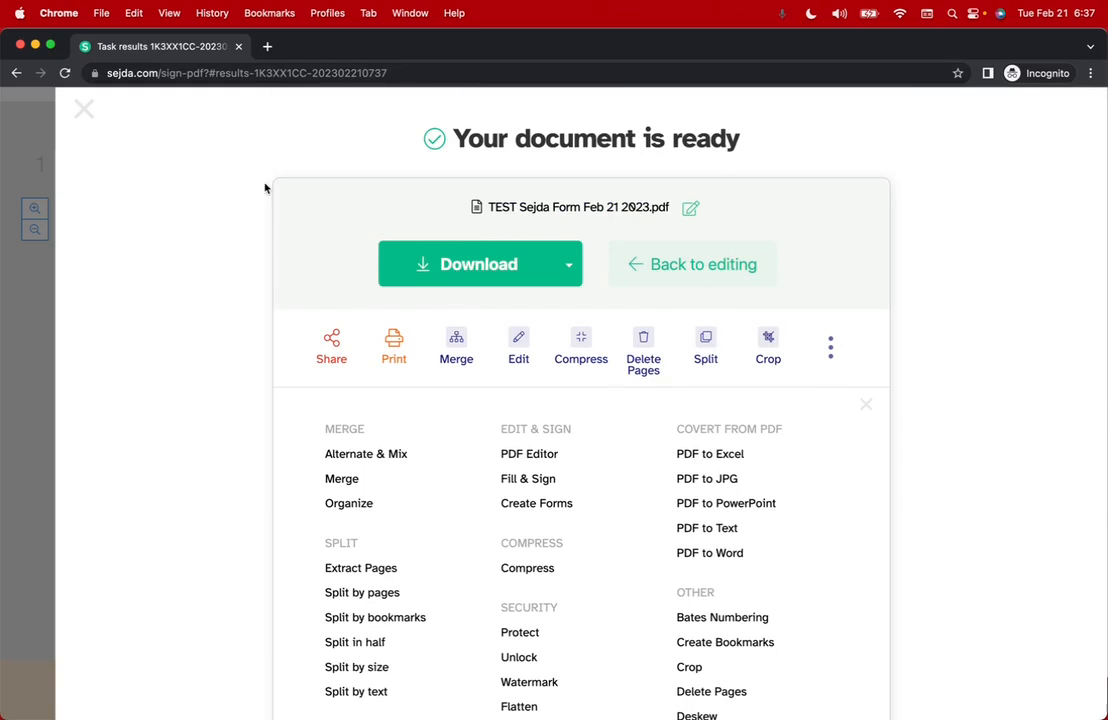
{"action": "scroll", "coordinate": [345, 318], "scroll_direction": "down", "scroll_amount": 1}
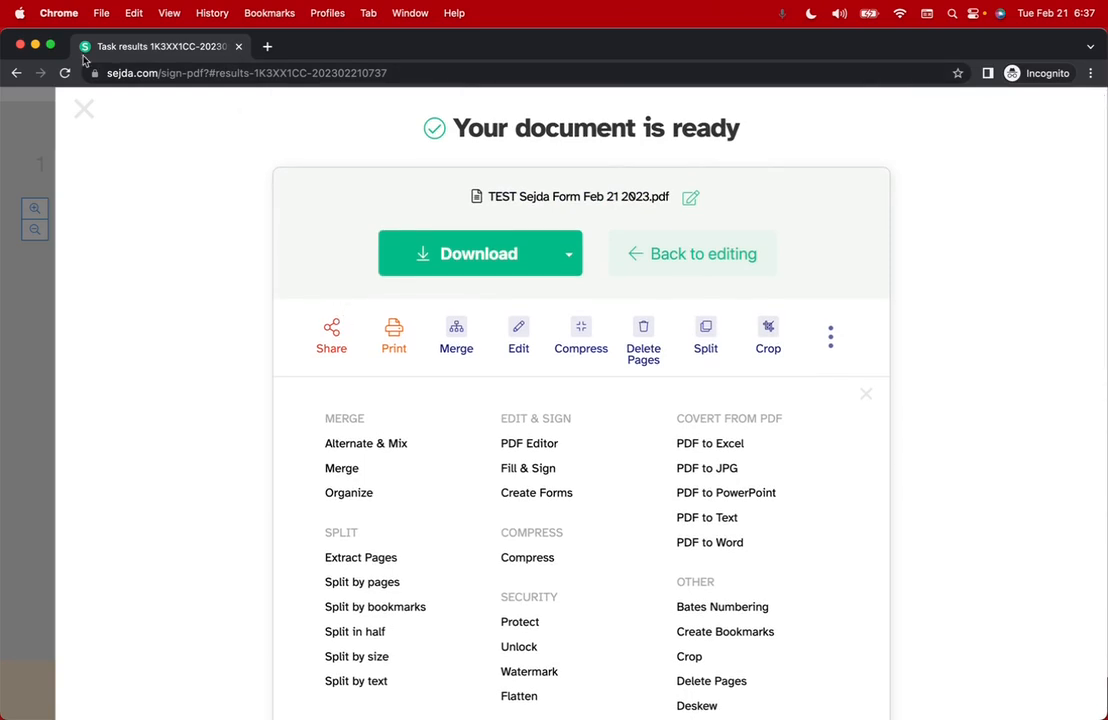
- Minimize the Incognito window, return to Gavel's Testing Environment workflow without the downloads bar, and show its Questions section
{"action": "left_click", "coordinate": [35, 47]}
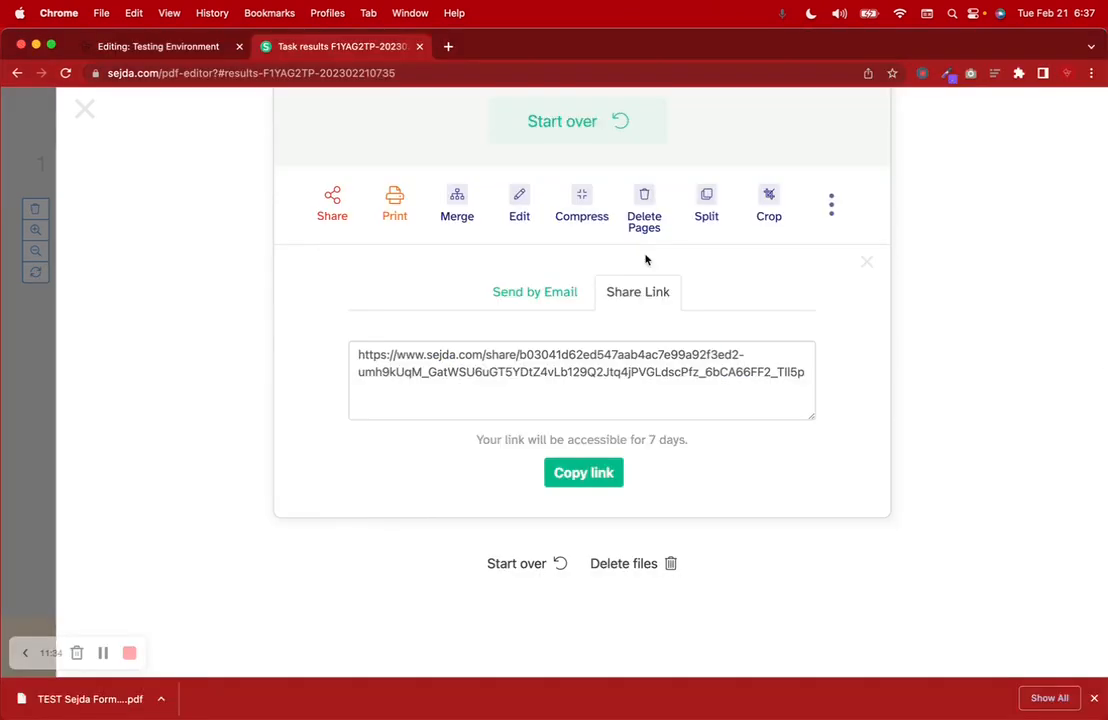
{"action": "left_click", "coordinate": [210, 50]}
{"action": "left_click", "coordinate": [1094, 698]}
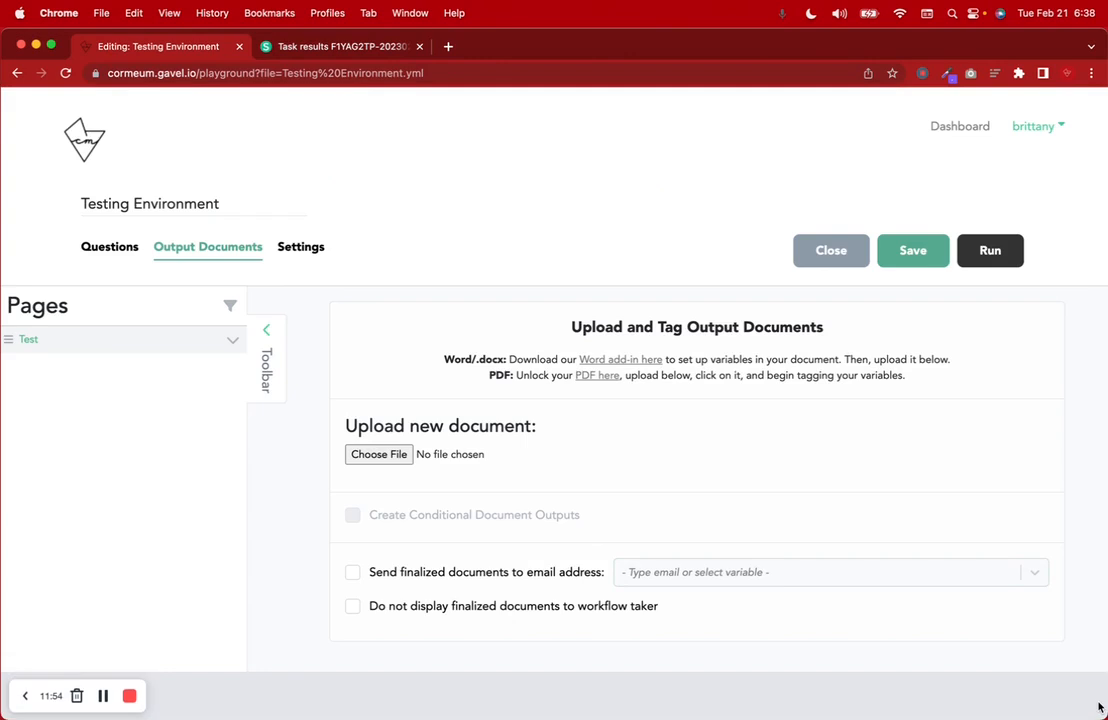
{"action": "left_click", "coordinate": [110, 246]}
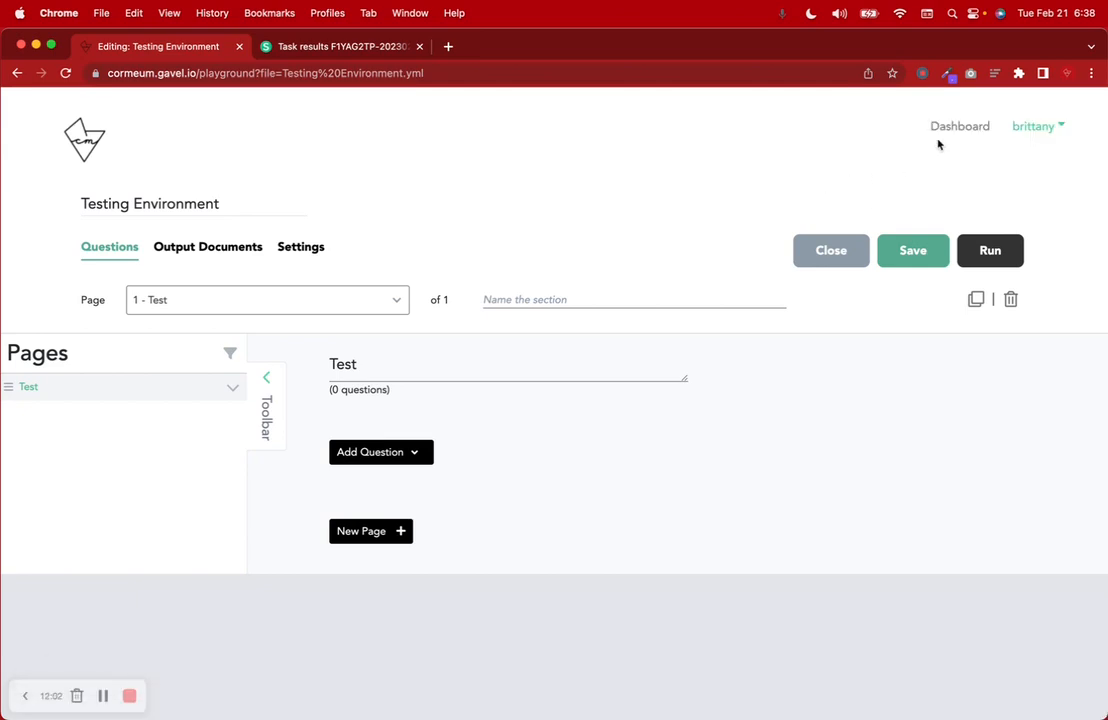
- Return to the Dashboard, find the Testing Environment workflow in My Workflows and open it for editing
{"action": "left_click", "coordinate": [945, 131]}
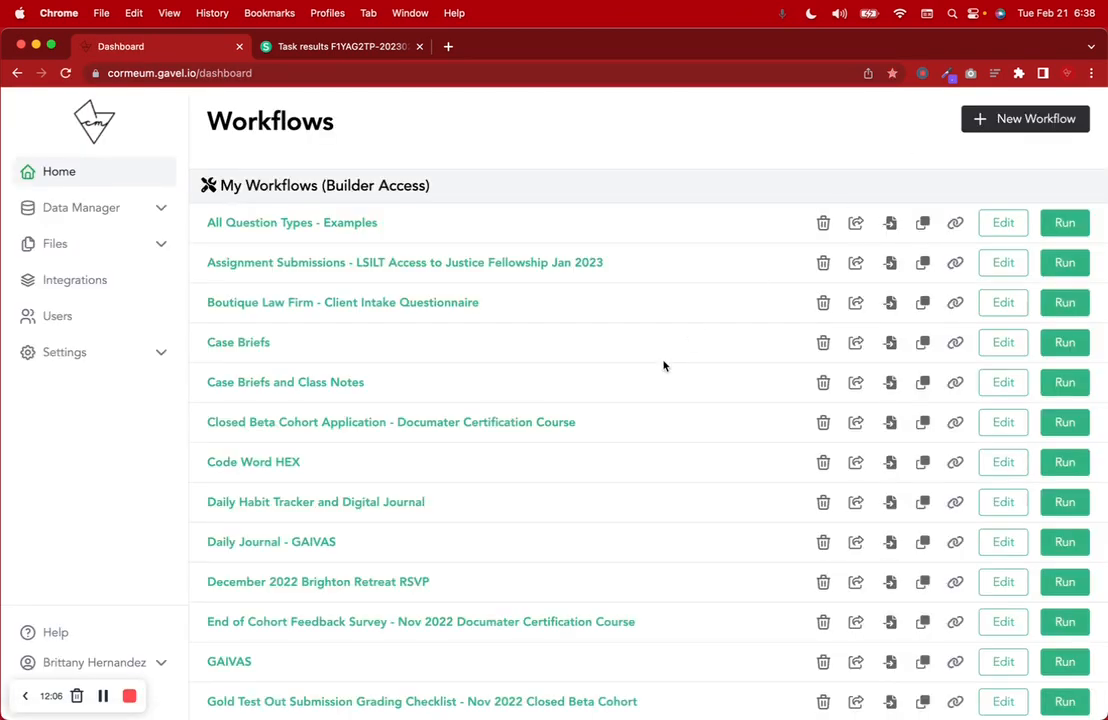
{"action": "scroll", "coordinate": [663, 366], "scroll_direction": "down", "scroll_amount": 5}
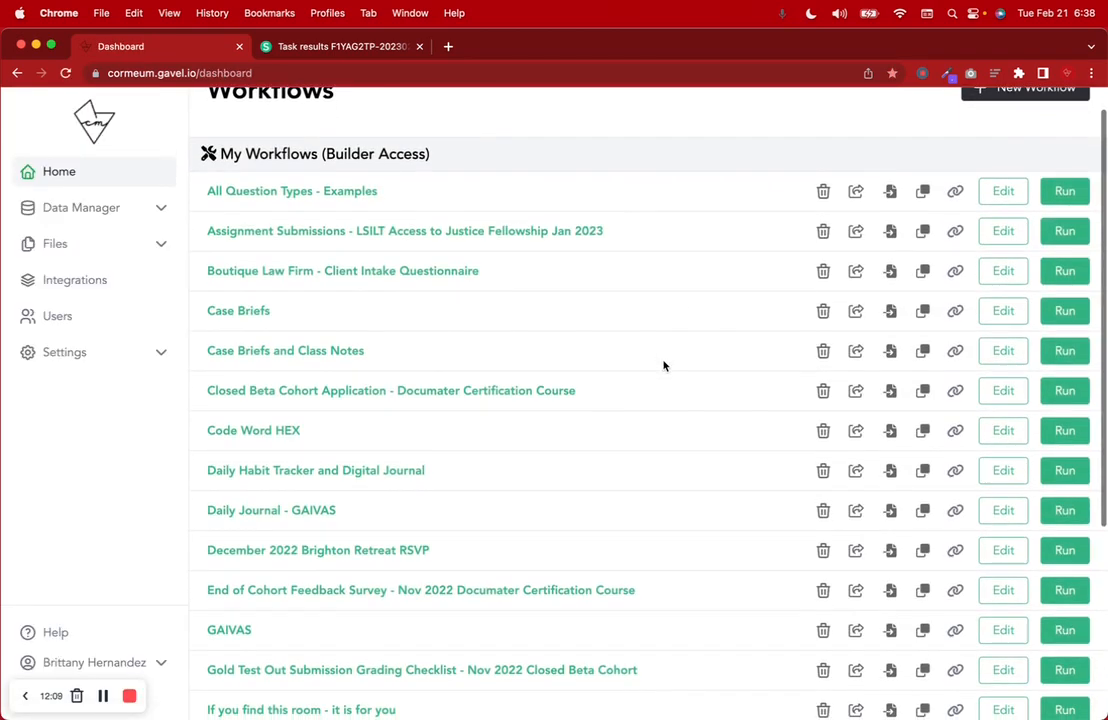
{"action": "scroll", "coordinate": [663, 366], "scroll_direction": "down", "scroll_amount": 1}
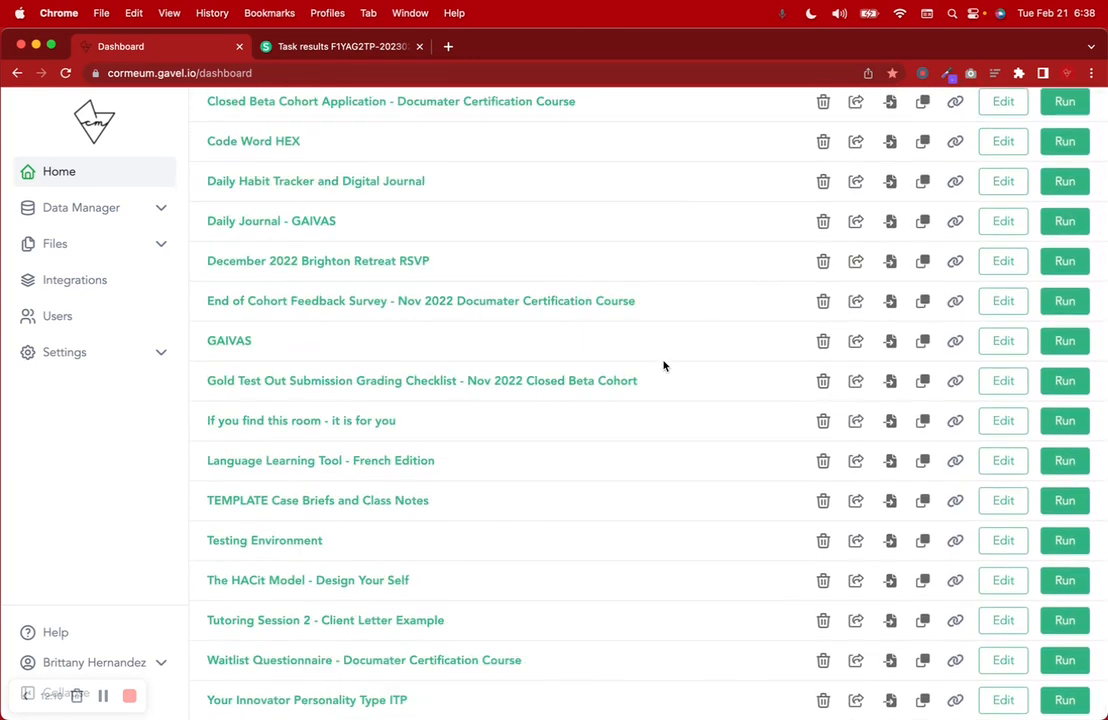
{"action": "left_click_drag", "start_coordinate": [341, 543], "coordinate": [206, 545]}
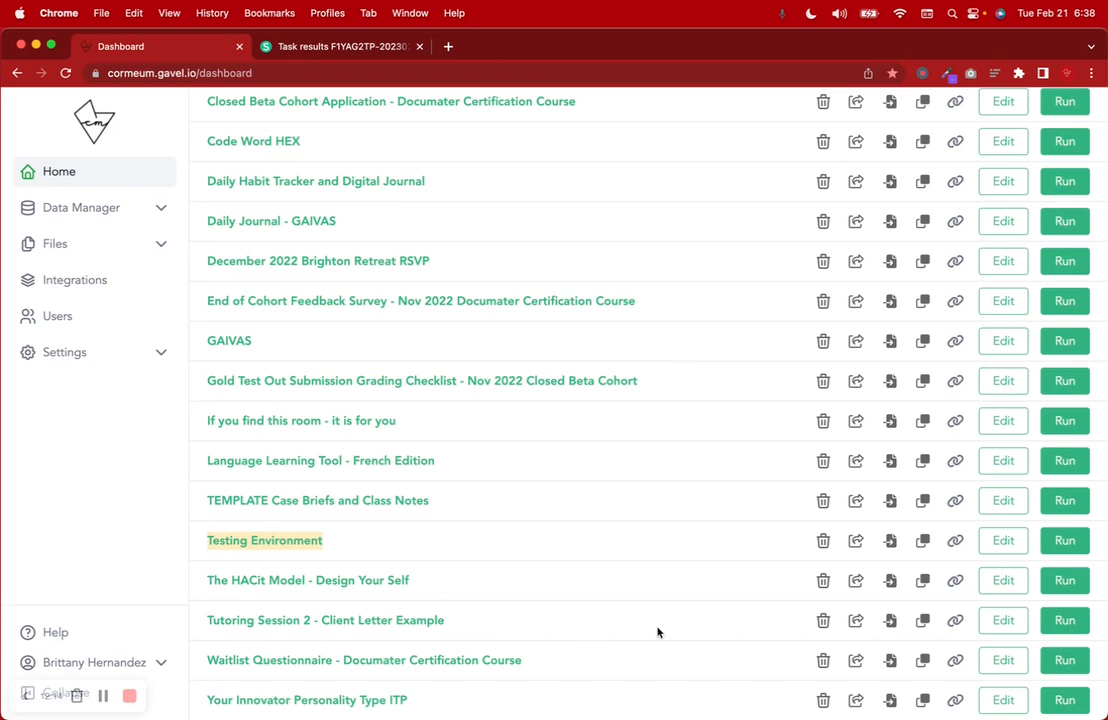
{"action": "left_click", "coordinate": [1003, 552]}
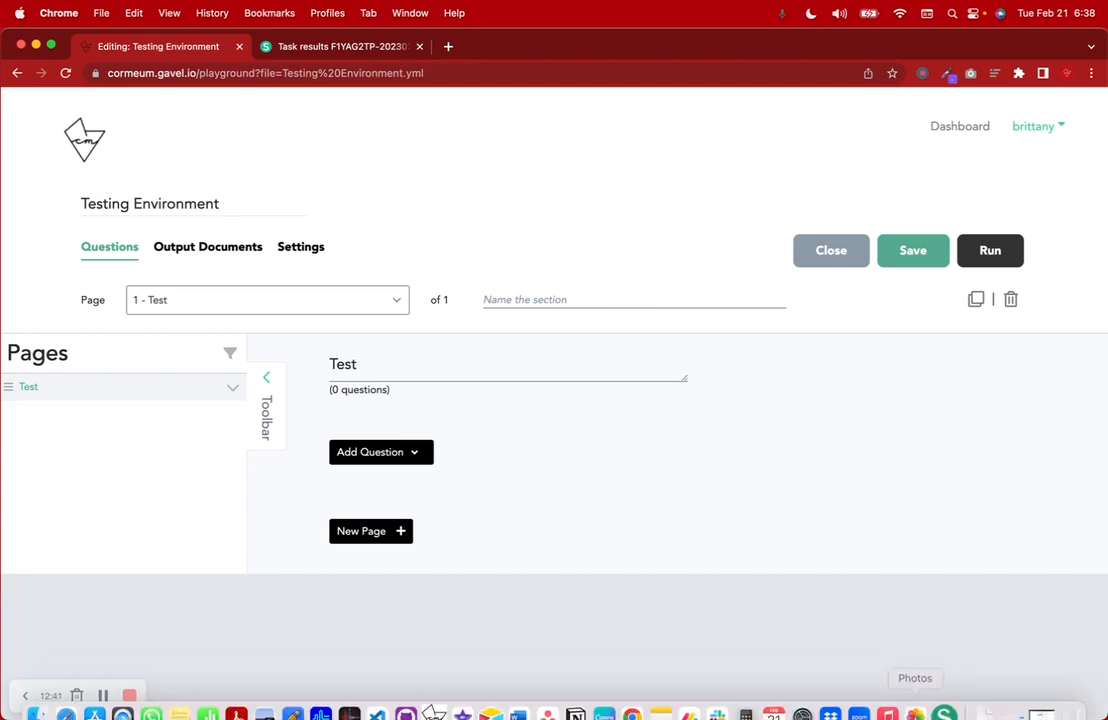
- Reopen the downloaded TEST Sejda Form Feb 21 2023.pdf in Preview to review which fields need questions, and close it
{"action": "left_click", "coordinate": [995, 700]}
{"action": "left_click", "coordinate": [986, 598]}
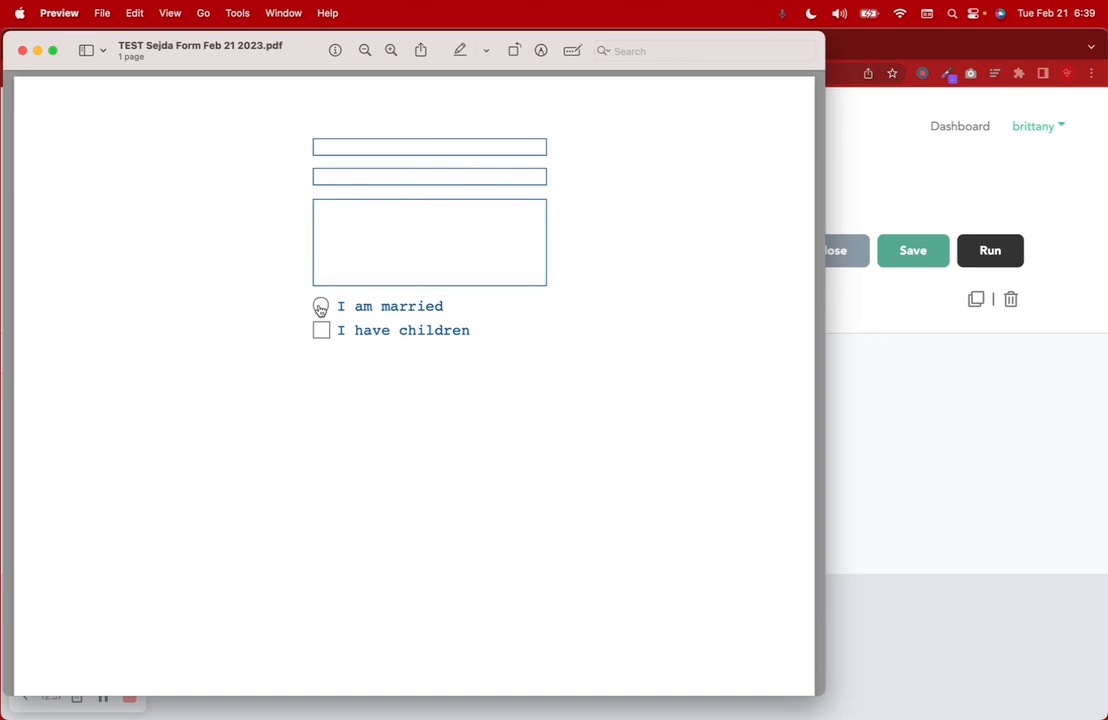
{"action": "left_click", "coordinate": [22, 50]}
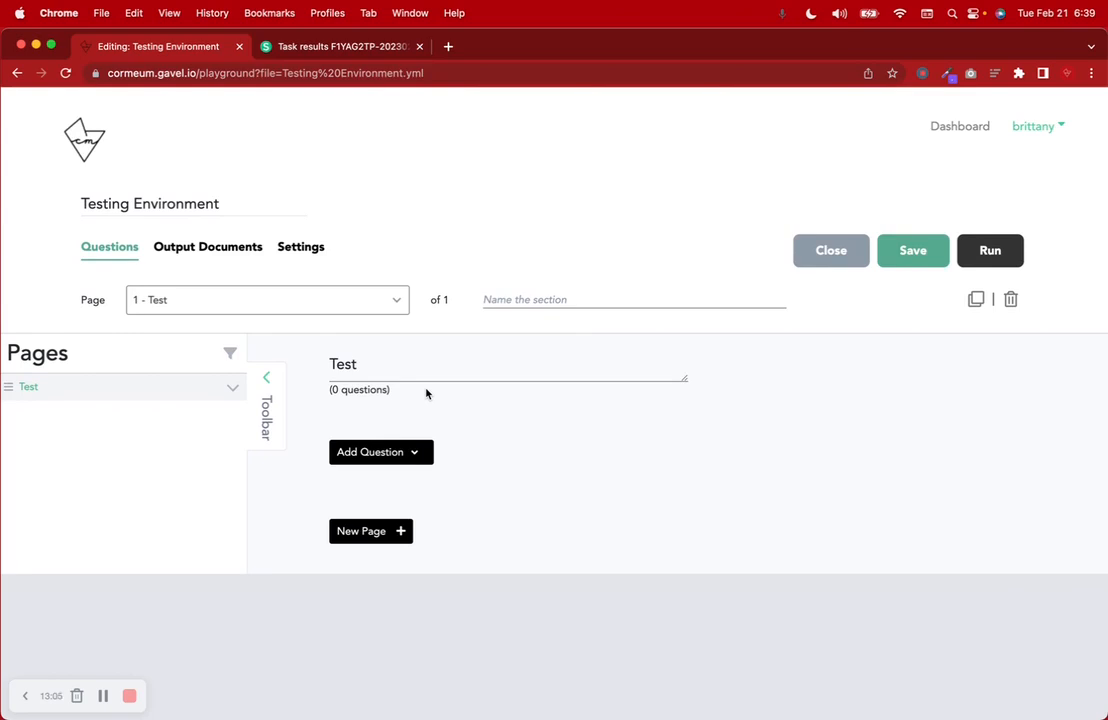
- Add a Text question titled "What is your first name?" with the variable name FirstName to the Test page
{"action": "triple_click", "coordinate": [175, 203]}
{"action": "triple_click", "coordinate": [369, 364]}
{"action": "left_click", "coordinate": [396, 452]}
{"action": "scroll", "coordinate": [430, 420], "scroll_direction": "down", "scroll_amount": 3}
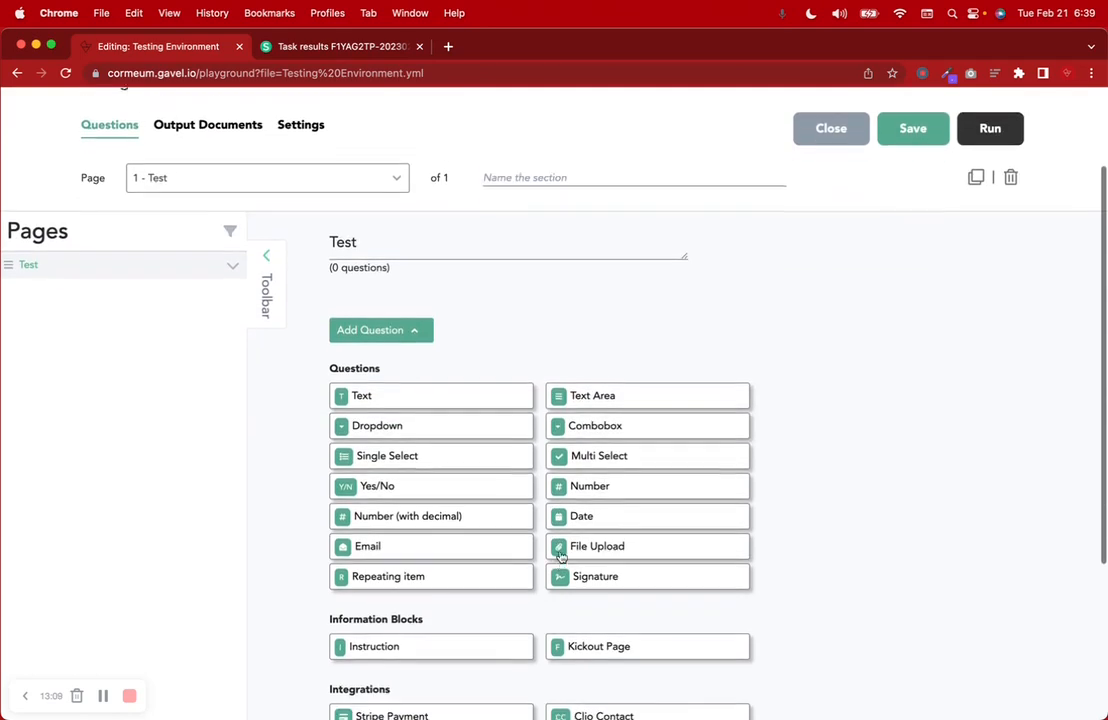
{"action": "left_click", "coordinate": [421, 389]}
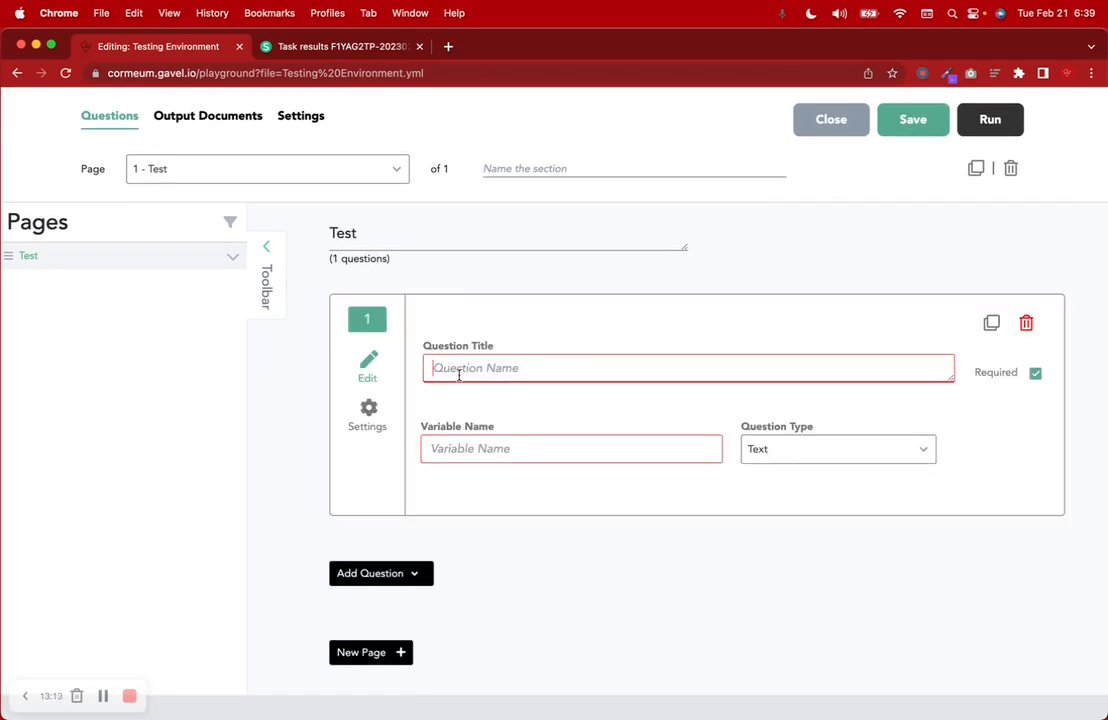
{"action": "type", "text": "What is tyour"}
{"action": "key", "text": "BackSpace"}
{"action": "key", "text": "BackSpace"}
{"action": "key", "text": "BackSpace"}
{"action": "key", "text": "BackSpace"}
{"action": "type", "text": "your first name?"}
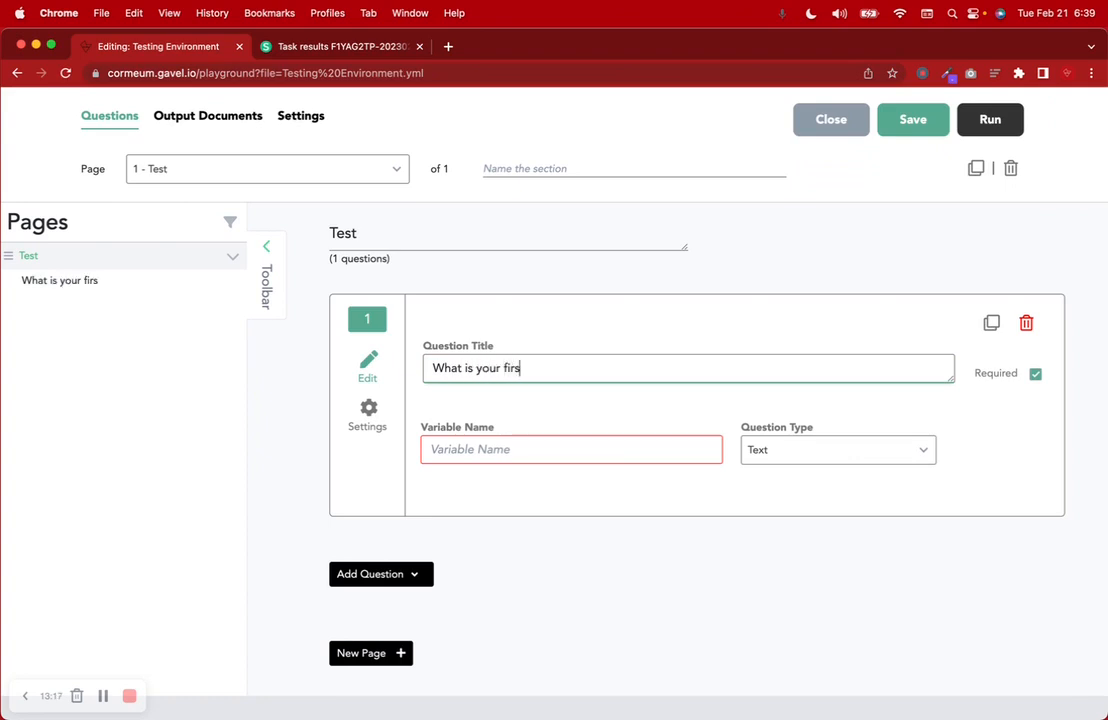
{"action": "left_click", "coordinate": [459, 450]}
{"action": "type", "text": "FirstName"}
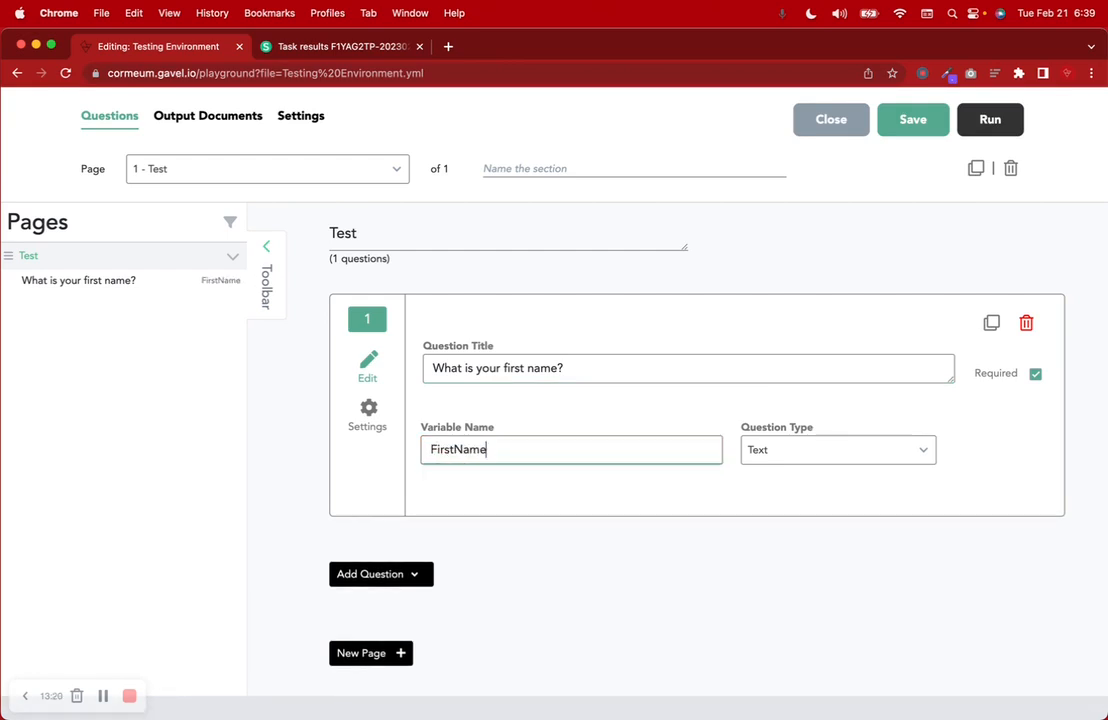
- Add a Text question "What is your last name?" with the variable name LastName, and make both name questions optional
{"action": "left_click", "coordinate": [396, 572]}
{"action": "scroll", "coordinate": [394, 500], "scroll_direction": "down", "scroll_amount": 4}
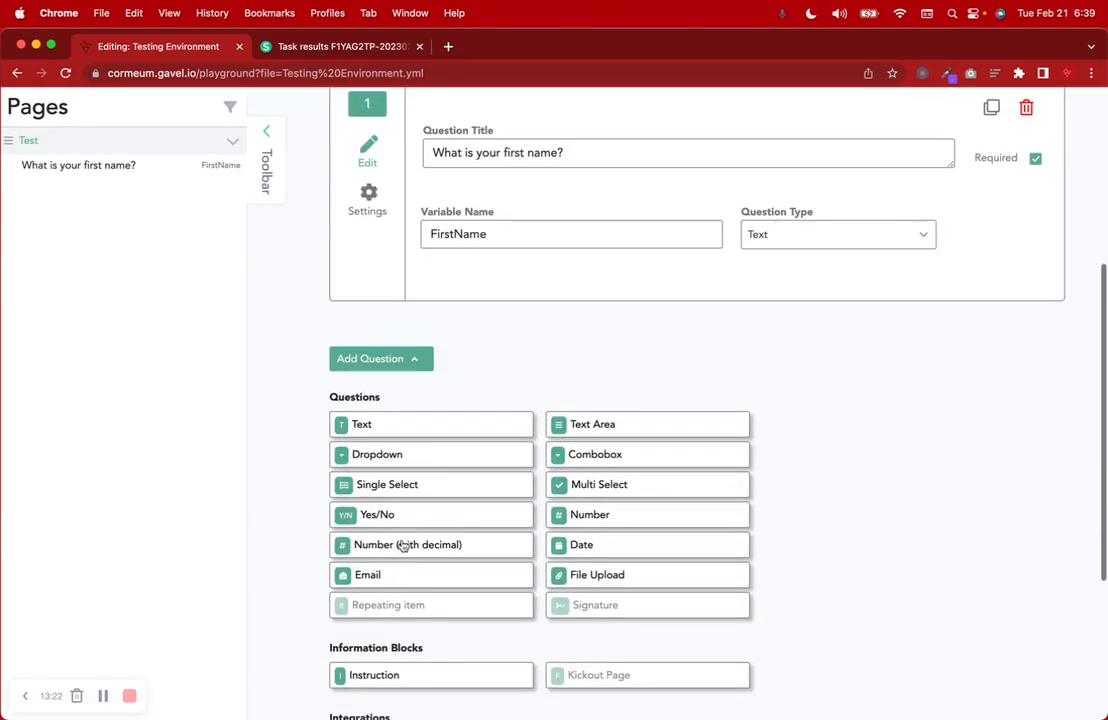
{"action": "left_click", "coordinate": [391, 425]}
{"action": "left_click", "coordinate": [468, 398]}
{"action": "type", "text": "W"}
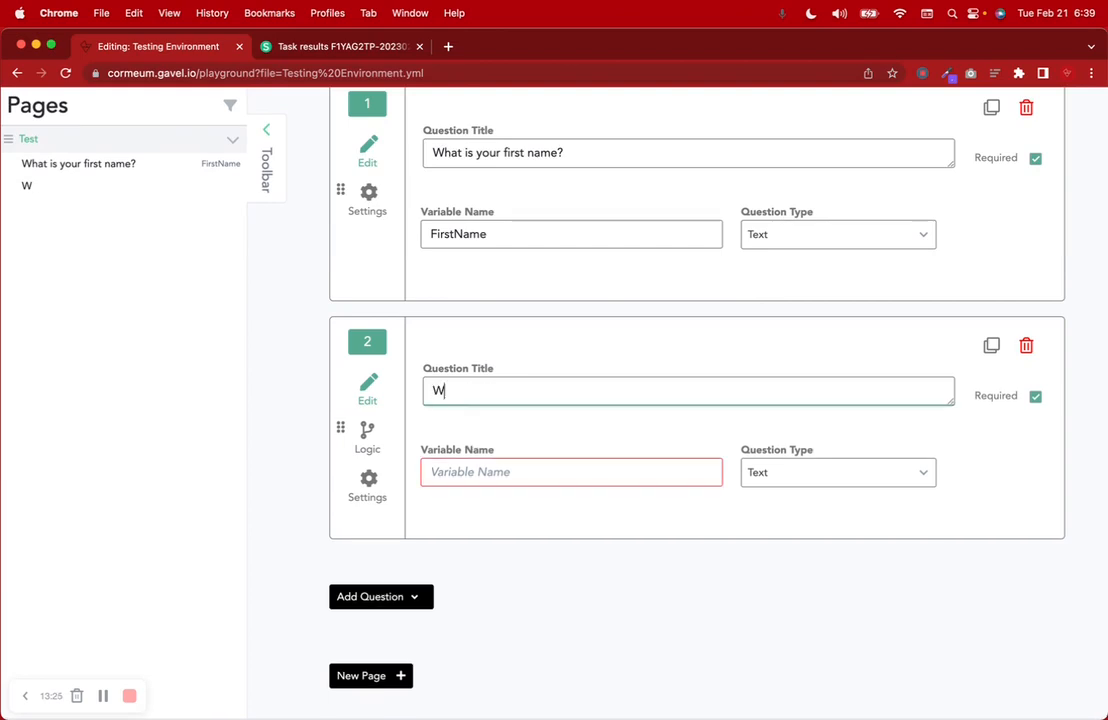
{"action": "type", "text": "hat is your last name?"}
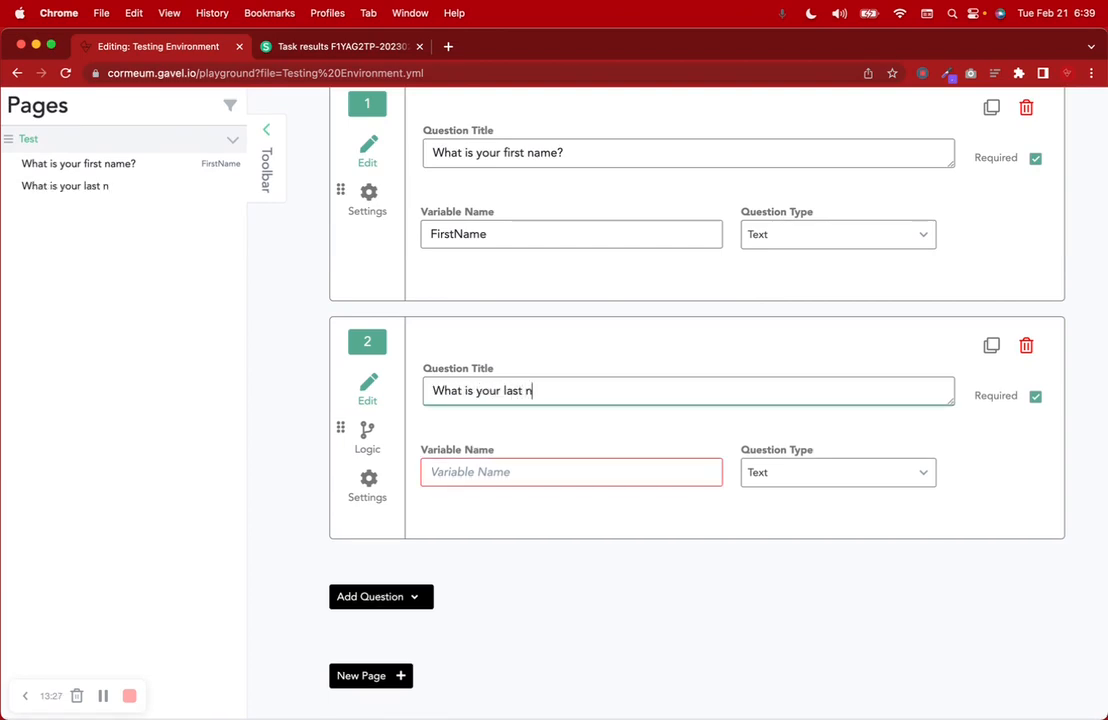
{"action": "left_click", "coordinate": [436, 463]}
{"action": "type", "text": "LastName"}
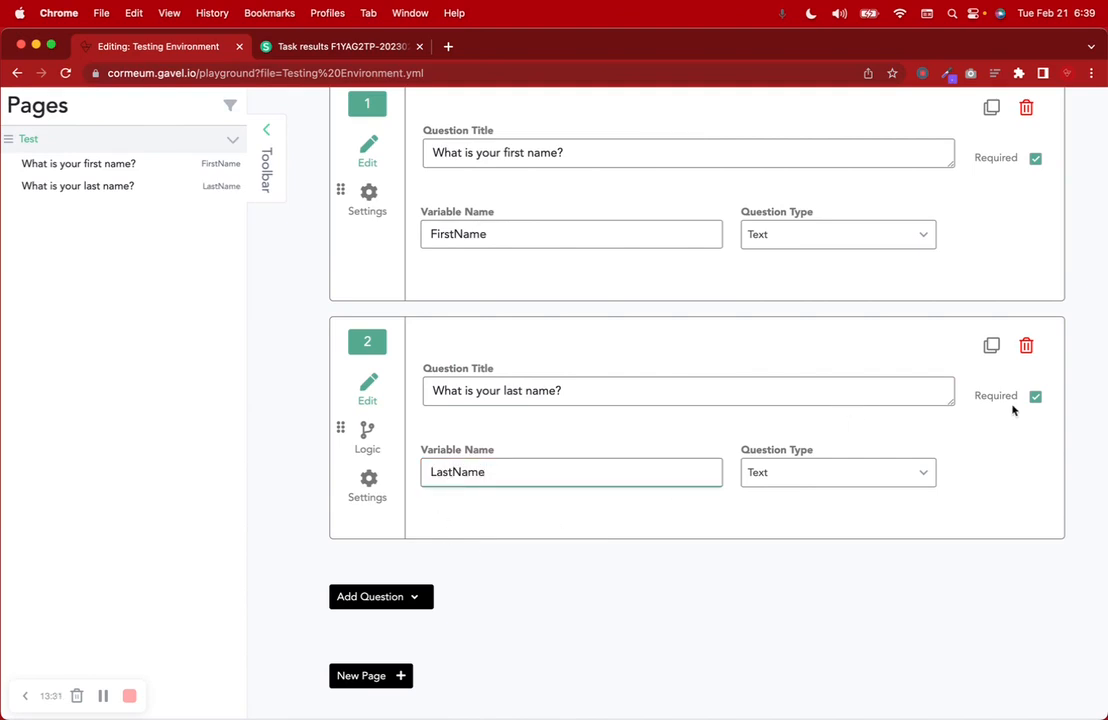
{"action": "left_click", "coordinate": [1035, 396]}
{"action": "left_click", "coordinate": [1035, 158]}
- Add a Text Area question titled "What is your message for us?" with the variable name MessageQ
{"action": "scroll", "coordinate": [605, 555], "scroll_direction": "down", "scroll_amount": 1}
{"action": "scroll", "coordinate": [534, 580], "scroll_direction": "down", "scroll_amount": 5}
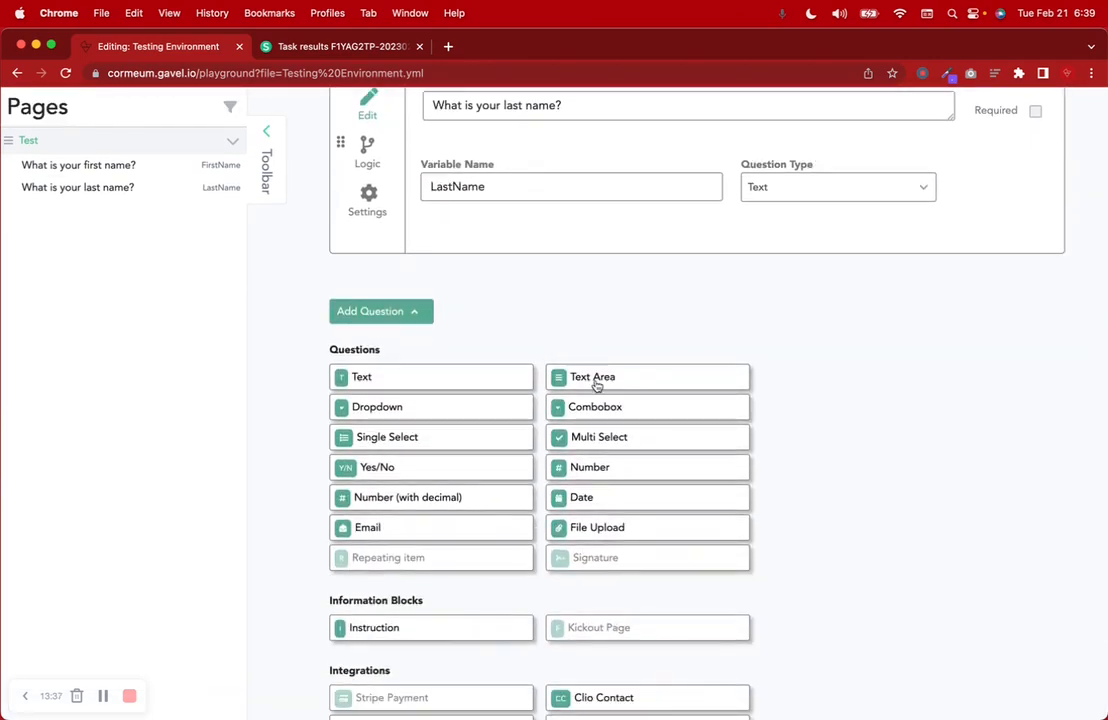
{"action": "left_click", "coordinate": [576, 377]}
{"action": "left_click", "coordinate": [474, 362]}
{"action": "type", "text": "What"}
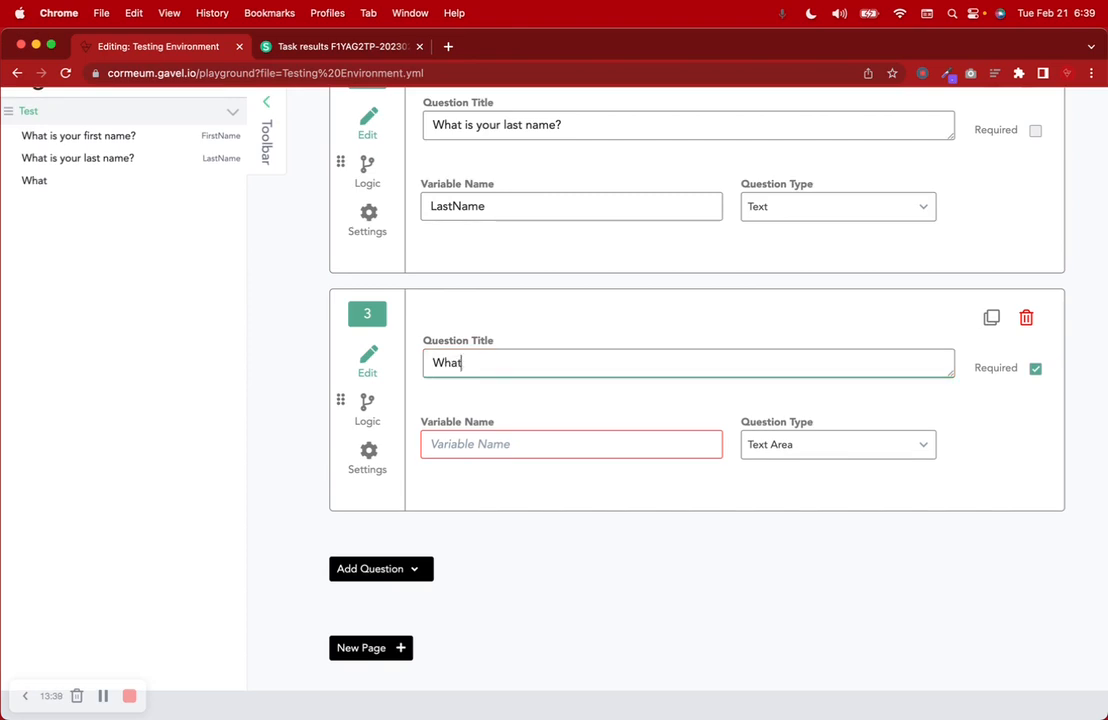
{"action": "type", "text": " is your message for y"}
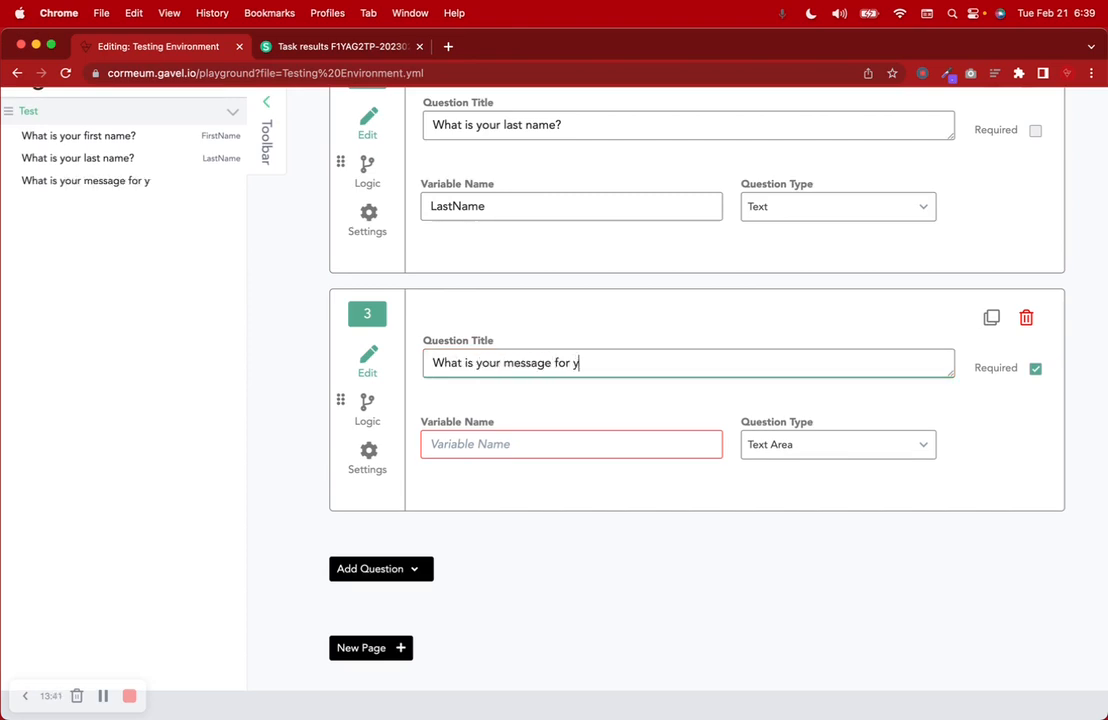
{"action": "key", "text": "BackSpace"}
{"action": "type", "text": "us?"}
{"action": "left_click", "coordinate": [448, 442]}
{"action": "type", "text": "Message"}
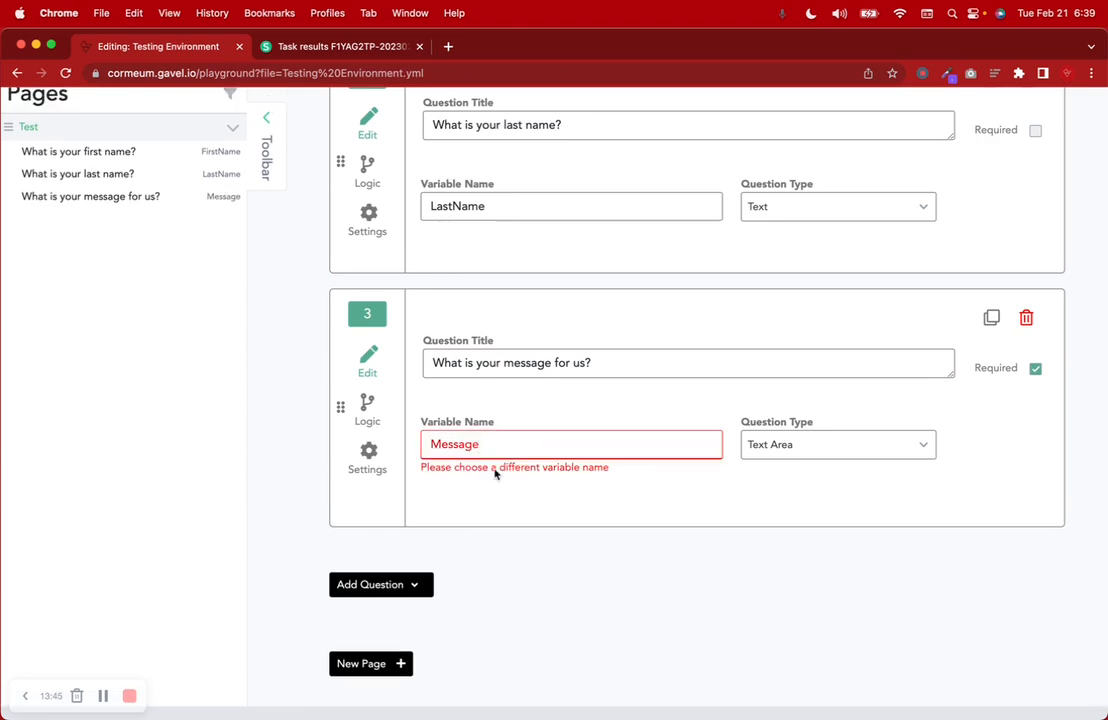
{"action": "type", "text": "Q"}
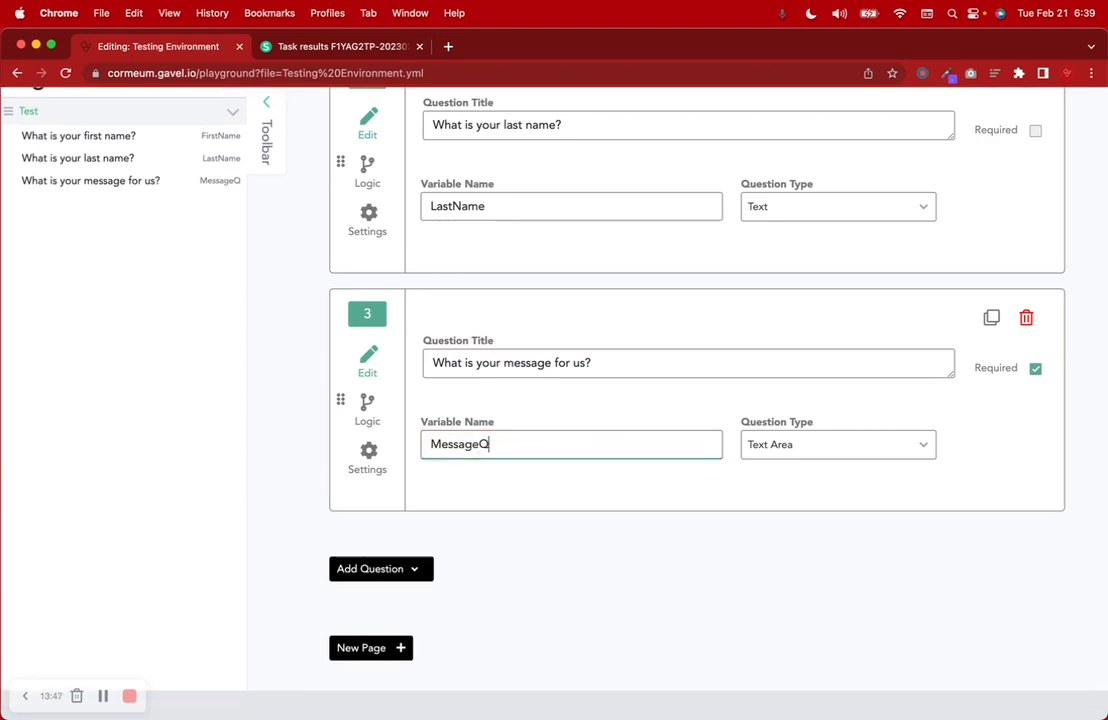
- Add a Yes/No question titled "Are you married?" with the variable name MarriedYorN
{"action": "left_click", "coordinate": [418, 584]}
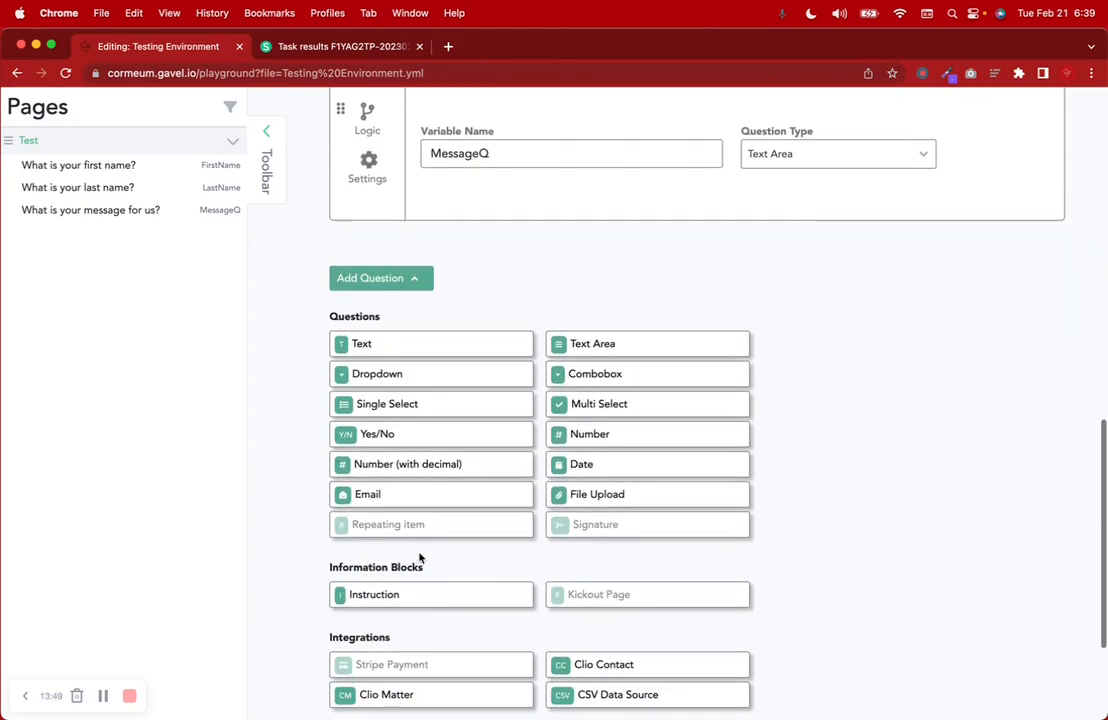
{"action": "left_click", "coordinate": [408, 434]}
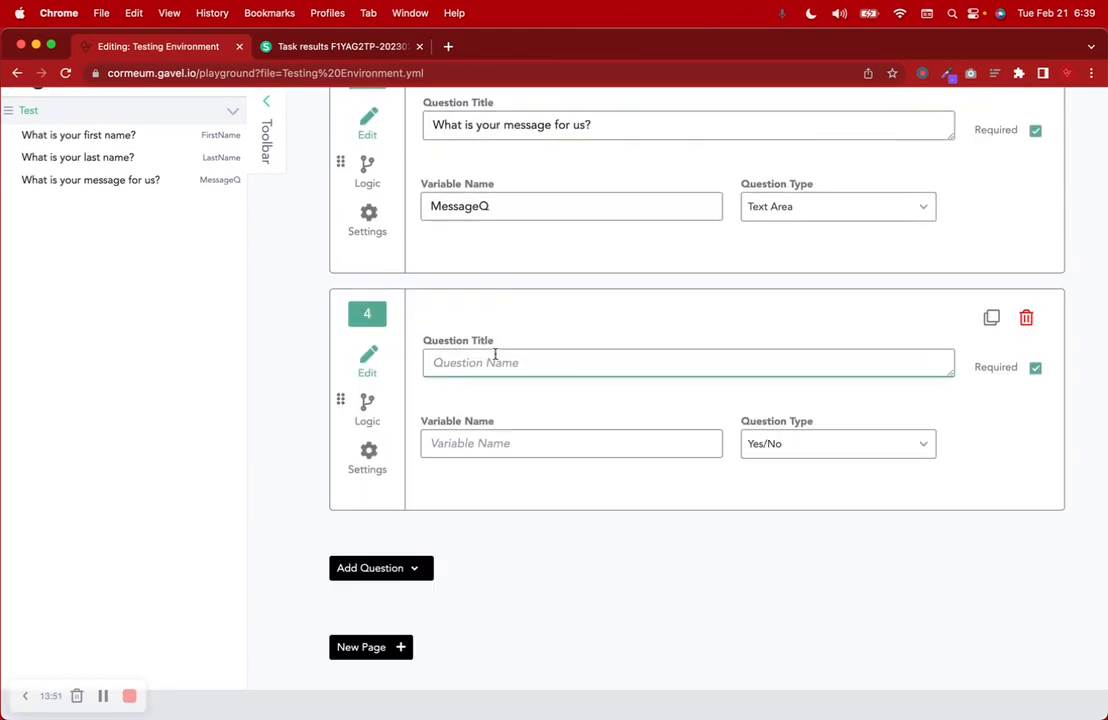
{"action": "type", "text": "Are yo"}
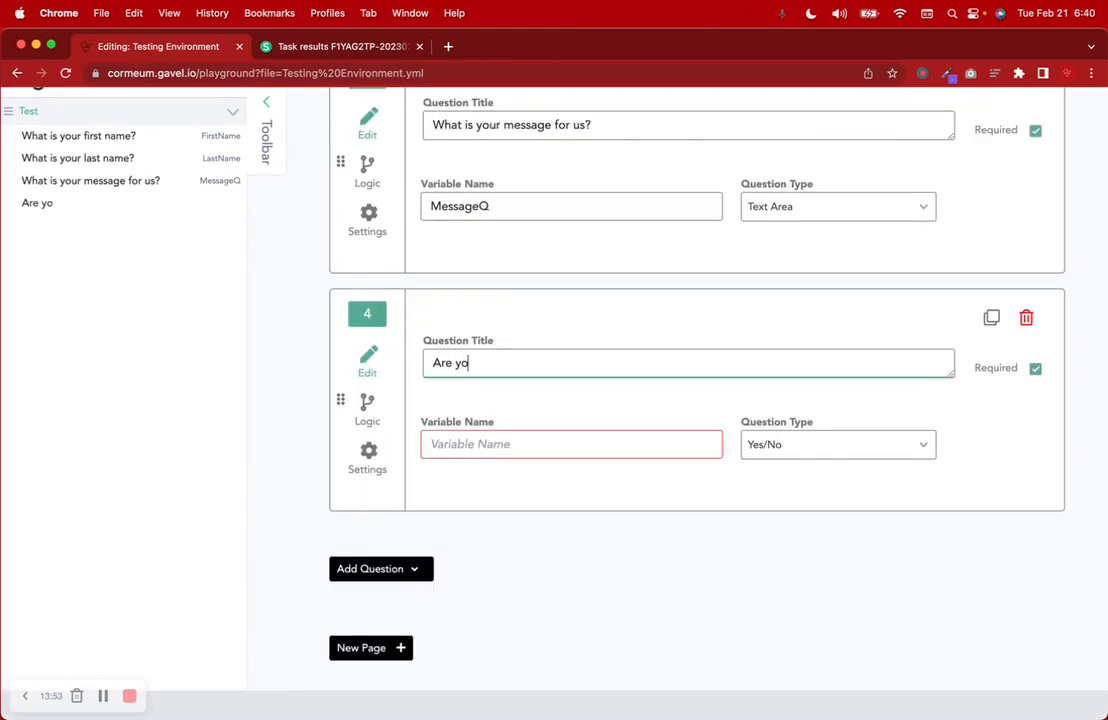
{"action": "type", "text": "u married?"}
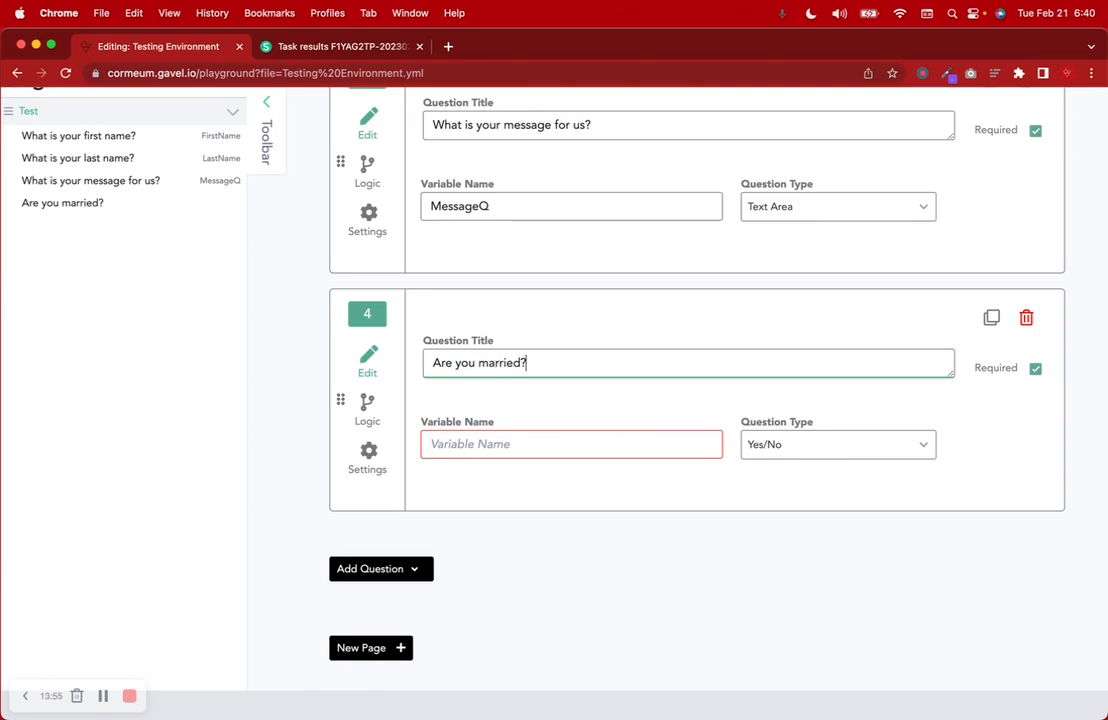
{"action": "left_click", "coordinate": [495, 444]}
{"action": "type", "text": "Mar"}
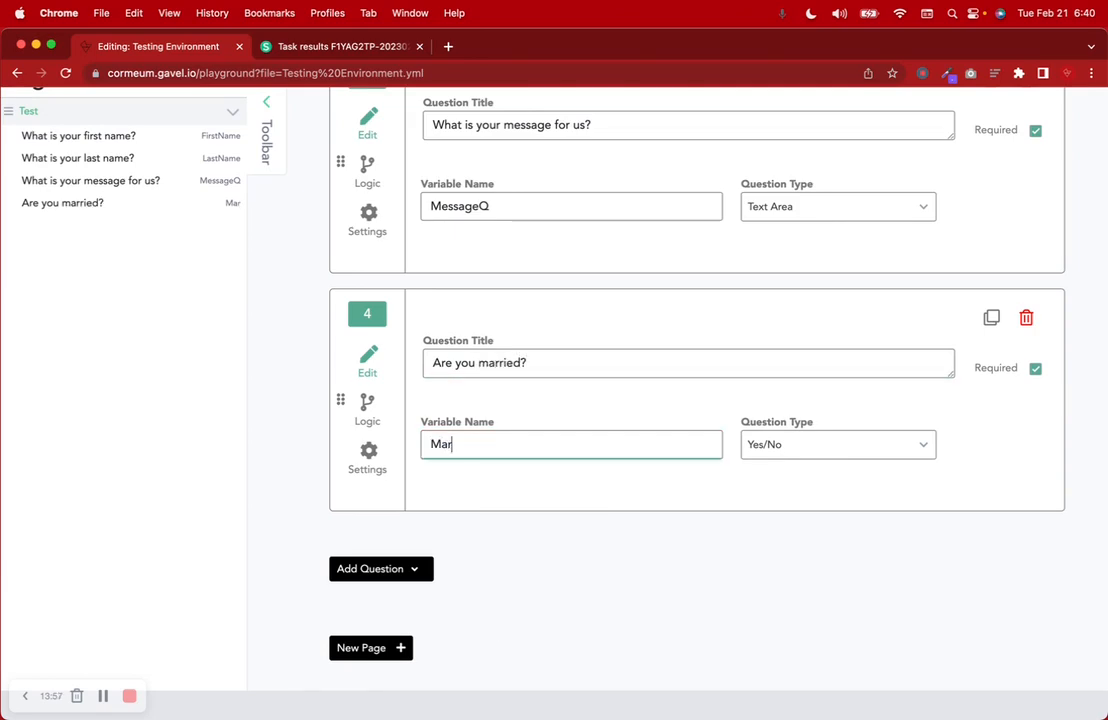
{"action": "type", "text": "riedYorN"}
{"action": "left_click", "coordinate": [477, 519]}
- Add a Yes/No question titled "Do you have any children?" with the variable name ChildrenYorN
{"action": "left_click", "coordinate": [414, 570]}
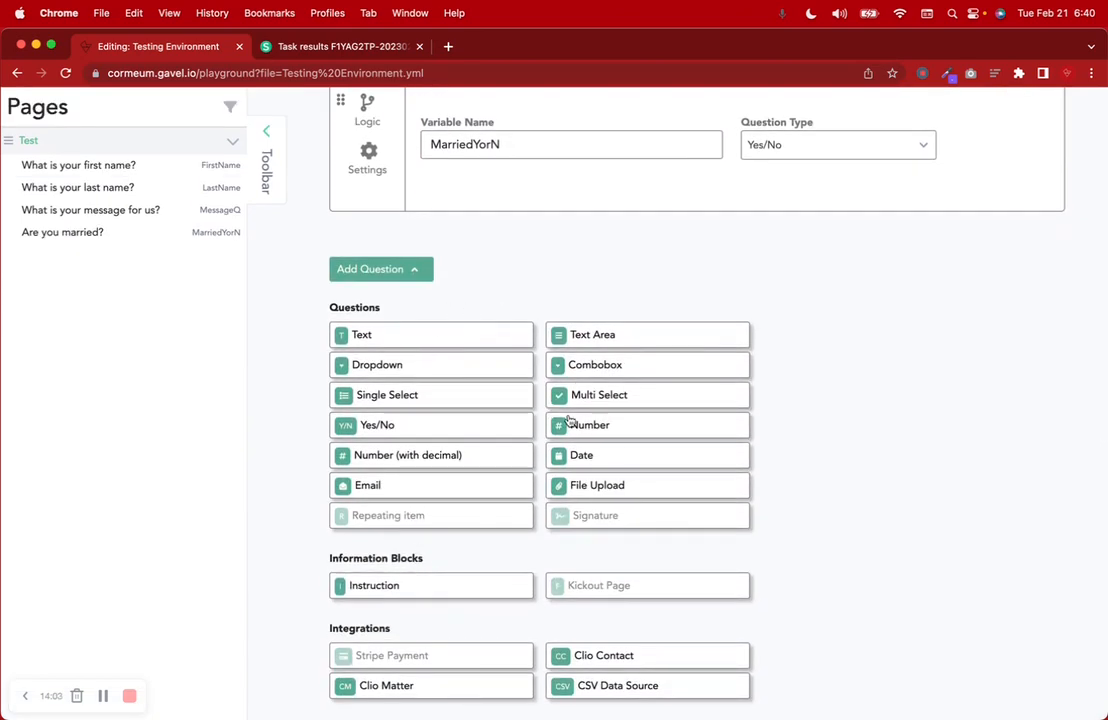
{"action": "left_click", "coordinate": [481, 428]}
{"action": "left_click", "coordinate": [485, 364]}
{"action": "type", "text": "Doy"}
{"action": "key", "text": "BackSpace"}
{"action": "key", "text": "BackSpace"}
{"action": "type", "text": "you have"}
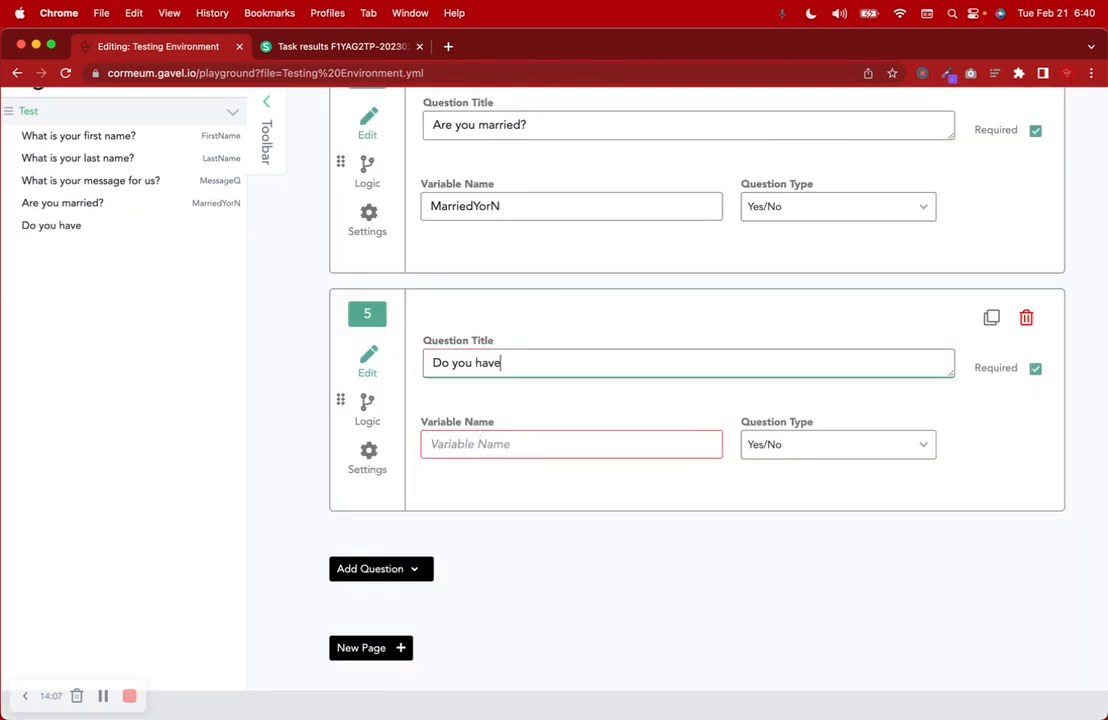
{"action": "type", "text": " any children?"}
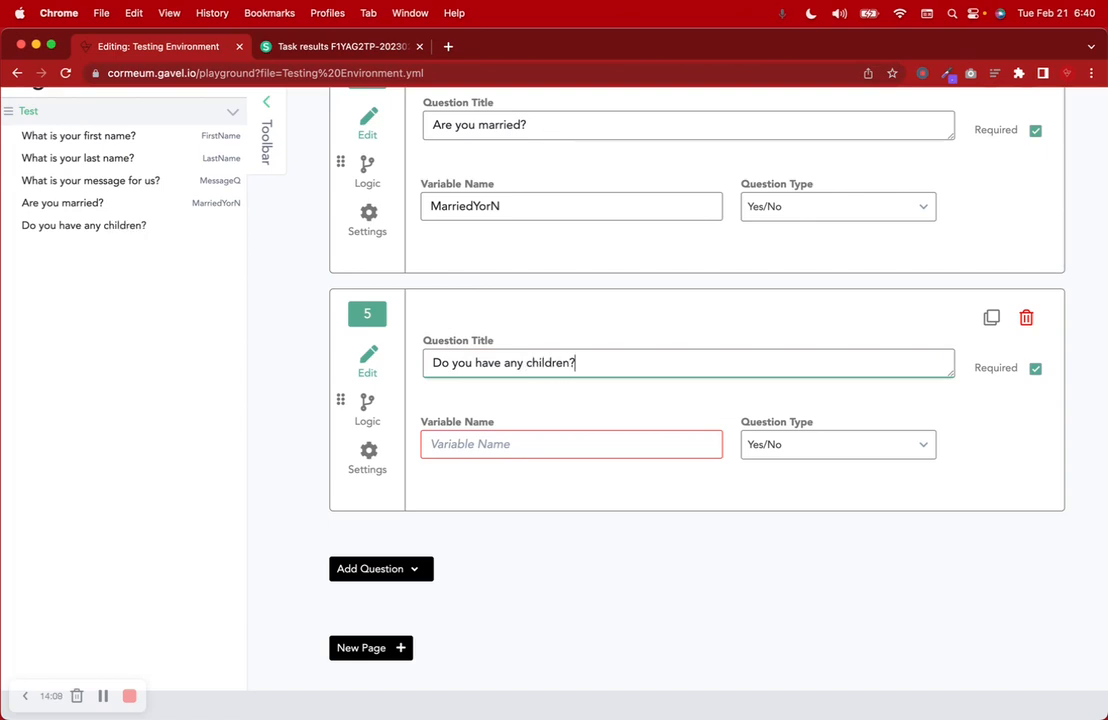
{"action": "left_click", "coordinate": [506, 450]}
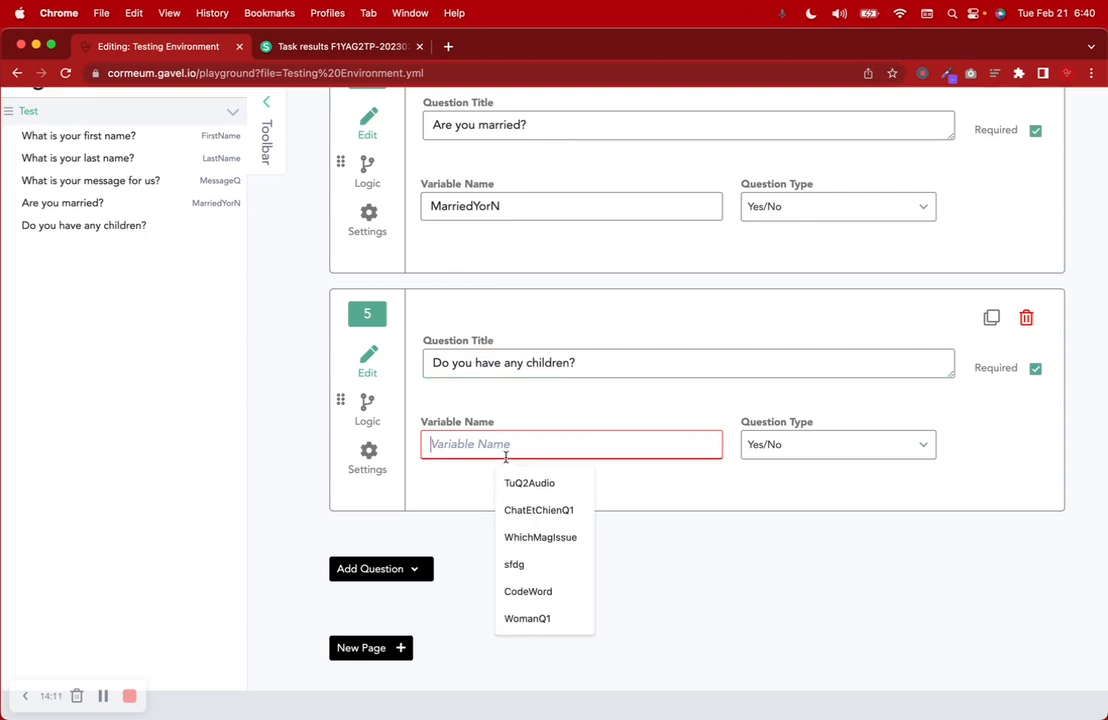
{"action": "type", "text": "Ci=hilr"}
{"action": "key", "text": "BackSpace"}
{"action": "key", "text": "BackSpace"}
{"action": "key", "text": "BackSpace"}
{"action": "key", "text": "BackSpace"}
{"action": "key", "text": "BackSpace"}
{"action": "key", "text": "BackSpace"}
{"action": "type", "text": "hildren"}
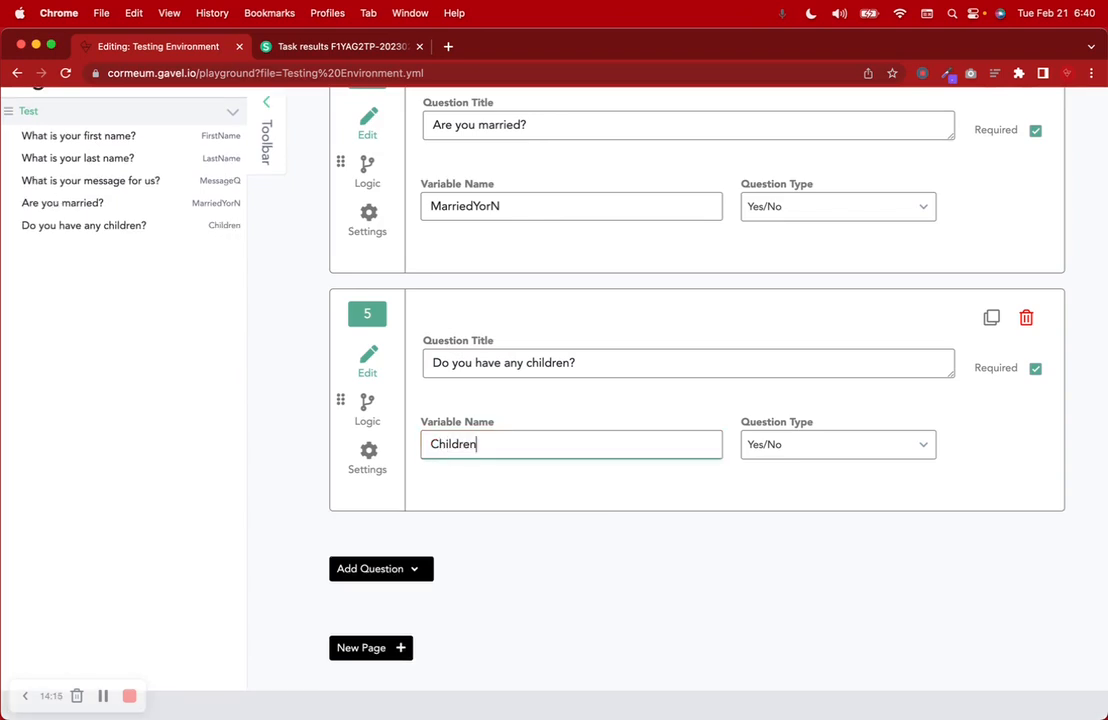
{"action": "type", "text": "YorN"}
- Make the marriage, children and message questions optional, checking that no question on the page is still required
{"action": "left_click", "coordinate": [1035, 131]}
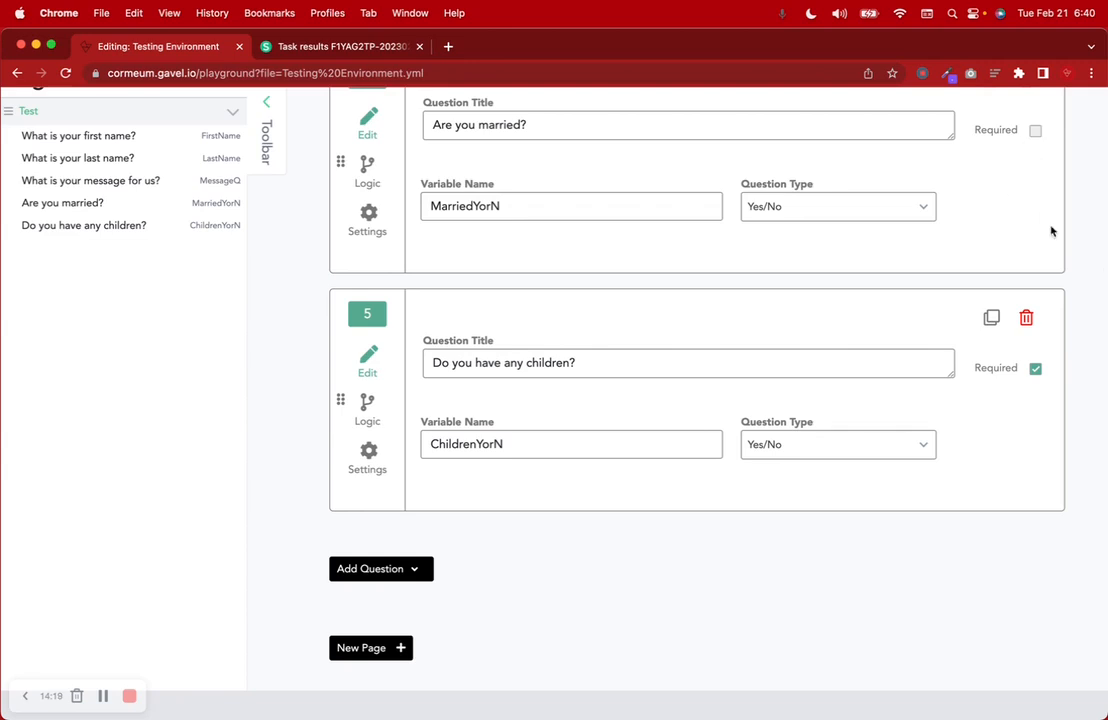
{"action": "left_click", "coordinate": [1035, 368]}
{"action": "scroll", "coordinate": [1066, 512], "scroll_direction": "up", "scroll_amount": 10}
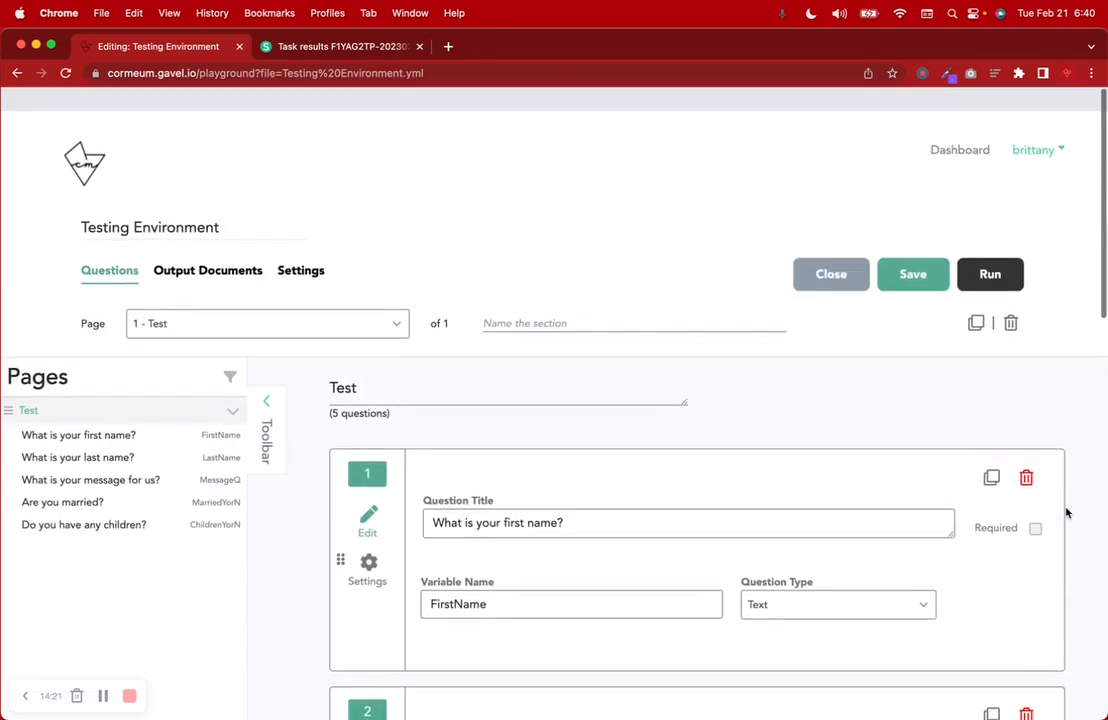
{"action": "scroll", "coordinate": [1066, 512], "scroll_direction": "down", "scroll_amount": 5}
{"action": "left_click", "coordinate": [1035, 529]}
{"action": "scroll", "coordinate": [1046, 558], "scroll_direction": "down", "scroll_amount": 3}
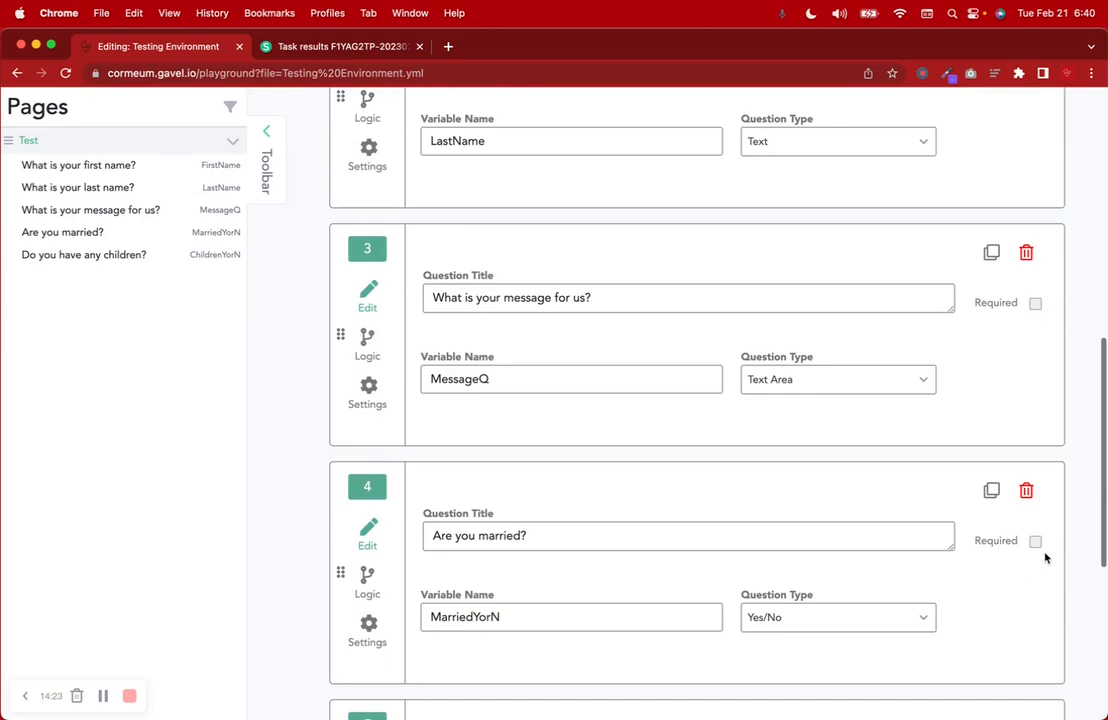
{"action": "scroll", "coordinate": [1045, 558], "scroll_direction": "down", "scroll_amount": 5}
- Save the Testing Environment workflow and run it to show its questionnaire
{"action": "scroll", "coordinate": [1040, 540], "scroll_direction": "up", "scroll_amount": 15}
{"action": "left_click", "coordinate": [907, 253]}
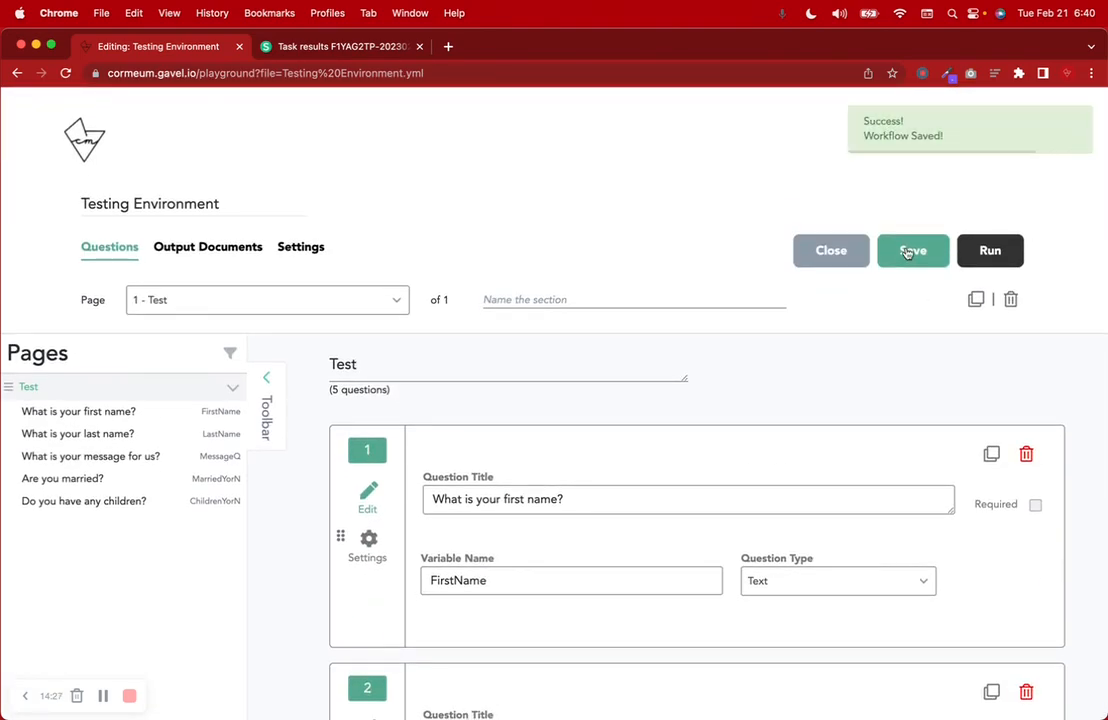
{"action": "left_click", "coordinate": [990, 253]}
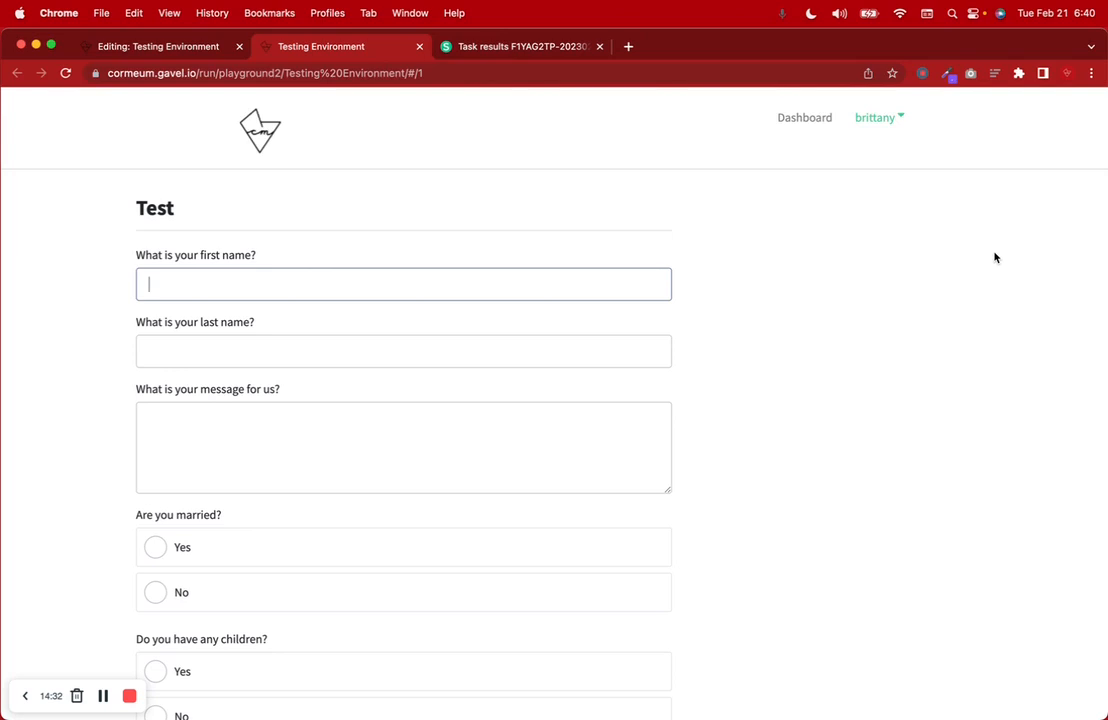
- Review the questions in the running Testing Environment questionnaire and compare them with the fields in TEST Sejda Form Feb 21 2023.pdf
{"action": "scroll", "coordinate": [851, 316], "scroll_direction": "down", "scroll_amount": 2}
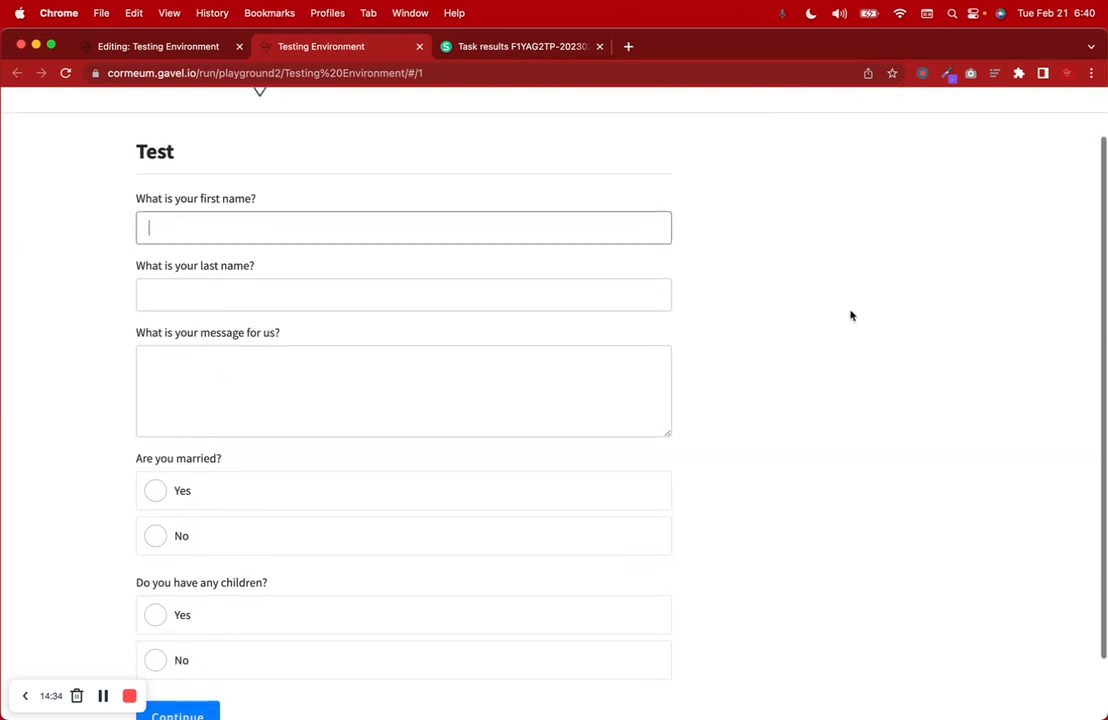
{"action": "scroll", "coordinate": [851, 316], "scroll_direction": "down", "scroll_amount": 1}
{"action": "scroll", "coordinate": [851, 316], "scroll_direction": "down", "scroll_amount": 1}
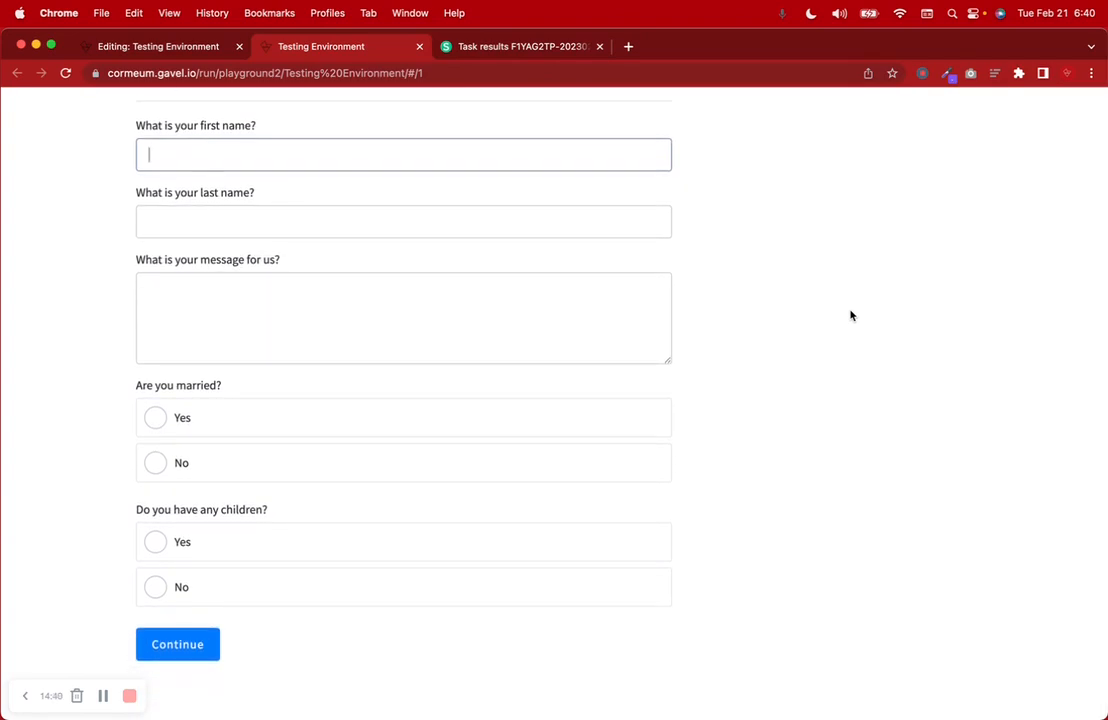
{"action": "scroll", "coordinate": [851, 316], "scroll_direction": "up", "scroll_amount": 5}
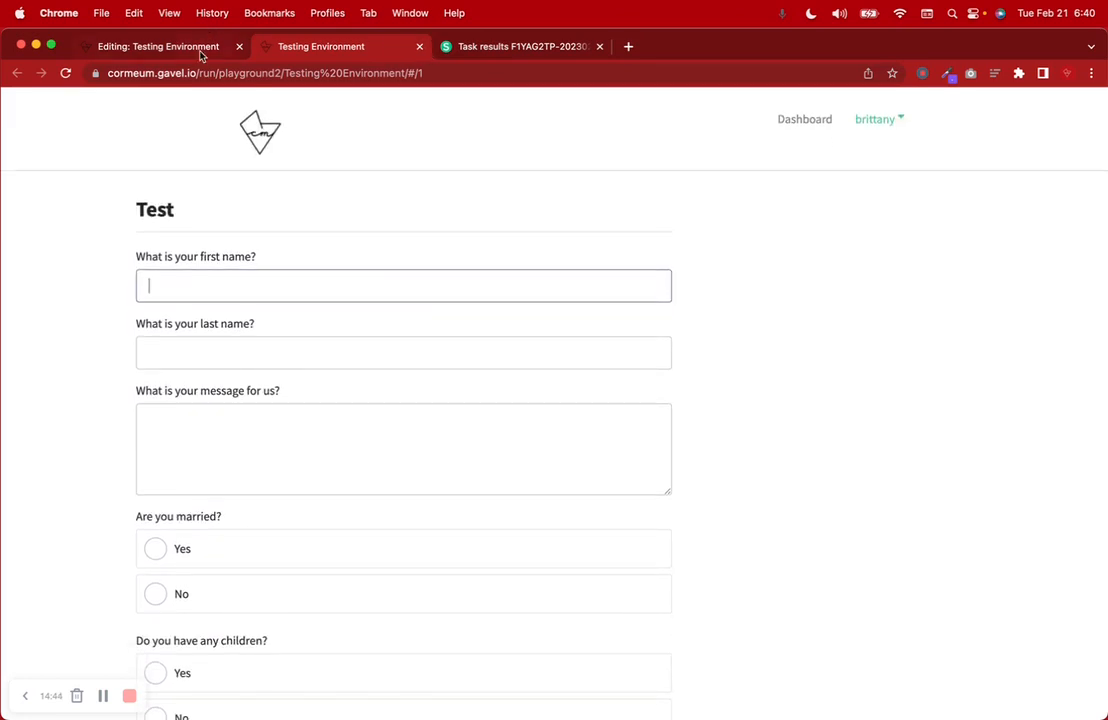
{"action": "scroll", "coordinate": [378, 336], "scroll_direction": "down", "scroll_amount": 5}
{"action": "left_click", "coordinate": [982, 703]}
{"action": "left_click", "coordinate": [987, 598]}
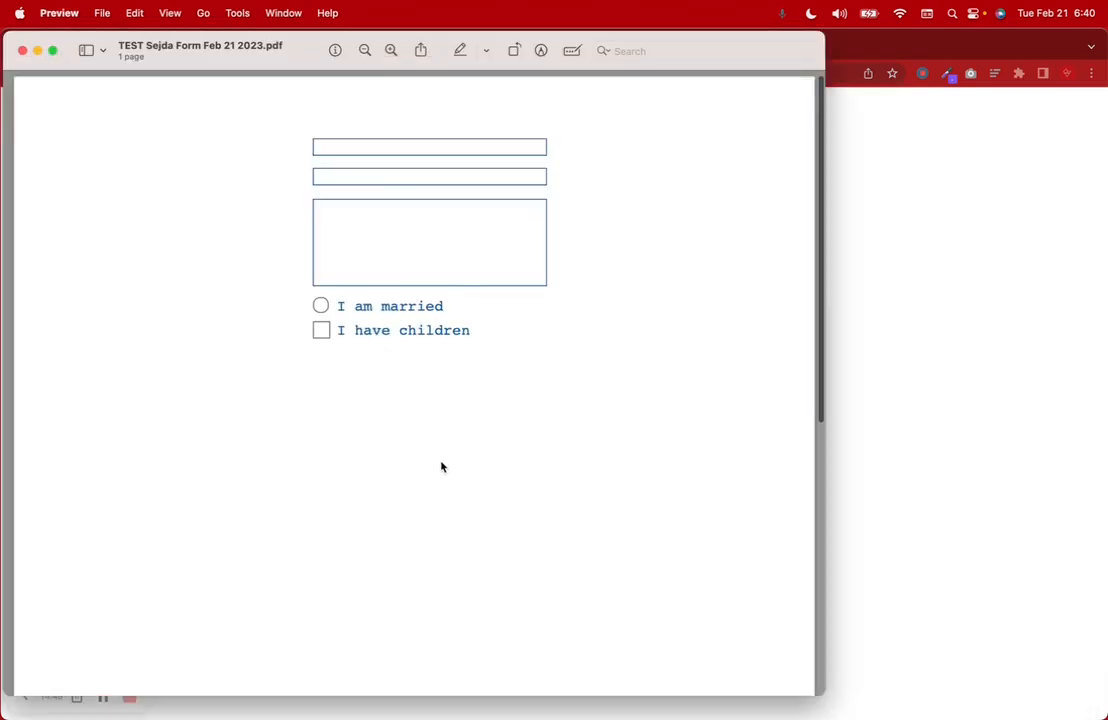
{"action": "left_click", "coordinate": [23, 51]}
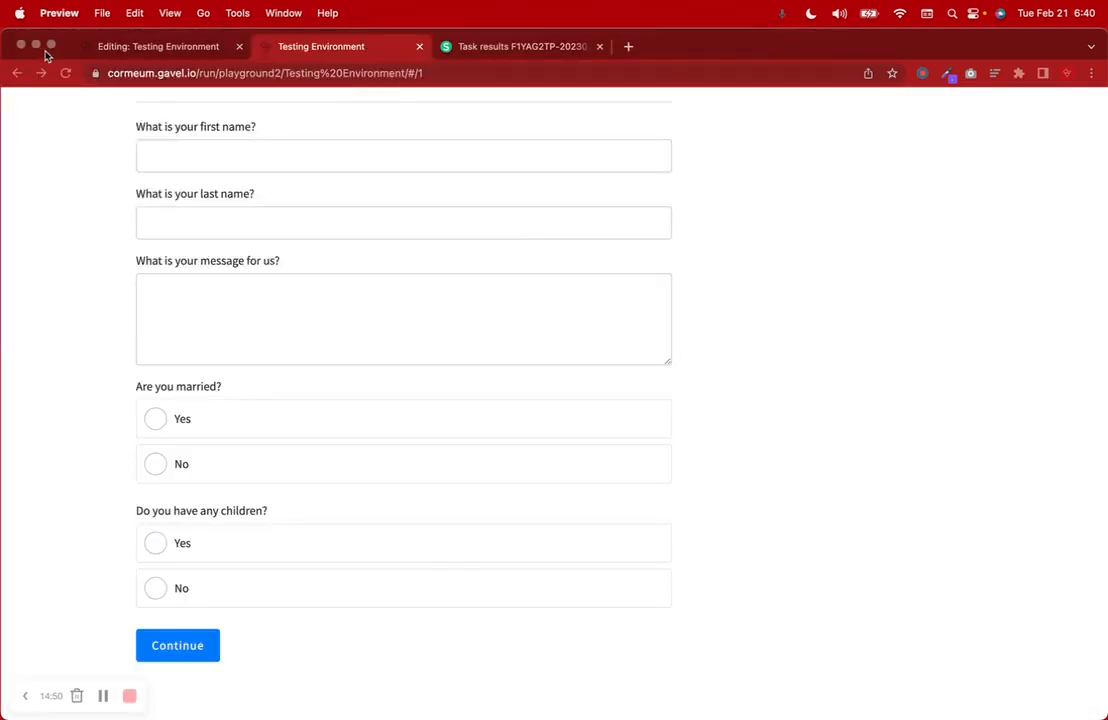
- Show the Testing Environment workflow's output document settings and open the PDF unlocker linked in the PDF instructions
{"action": "left_click", "coordinate": [120, 47]}
{"action": "left_click", "coordinate": [208, 247]}
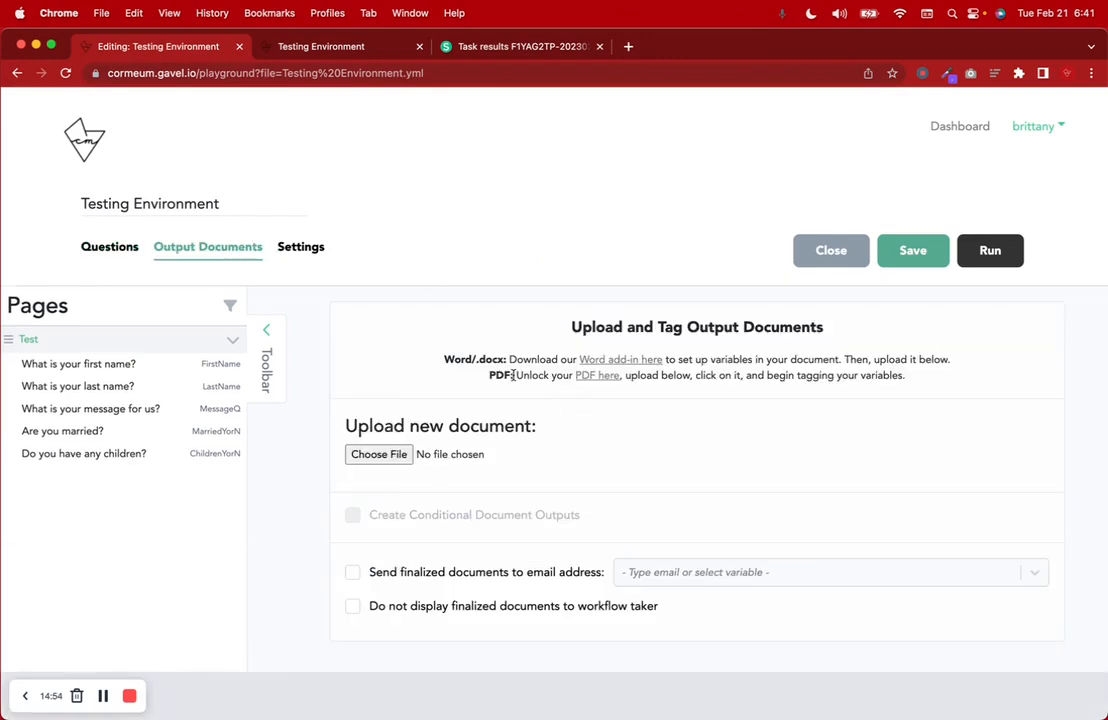
{"action": "left_click_drag", "start_coordinate": [516, 375], "coordinate": [912, 376]}
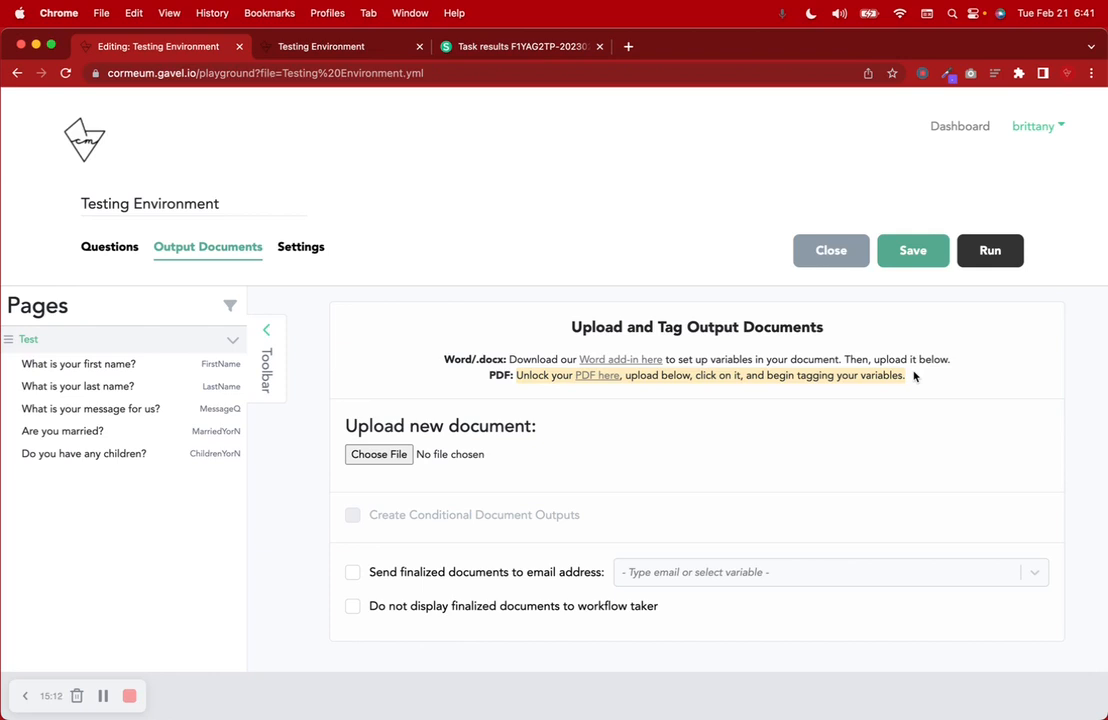
{"action": "left_click", "coordinate": [586, 377]}
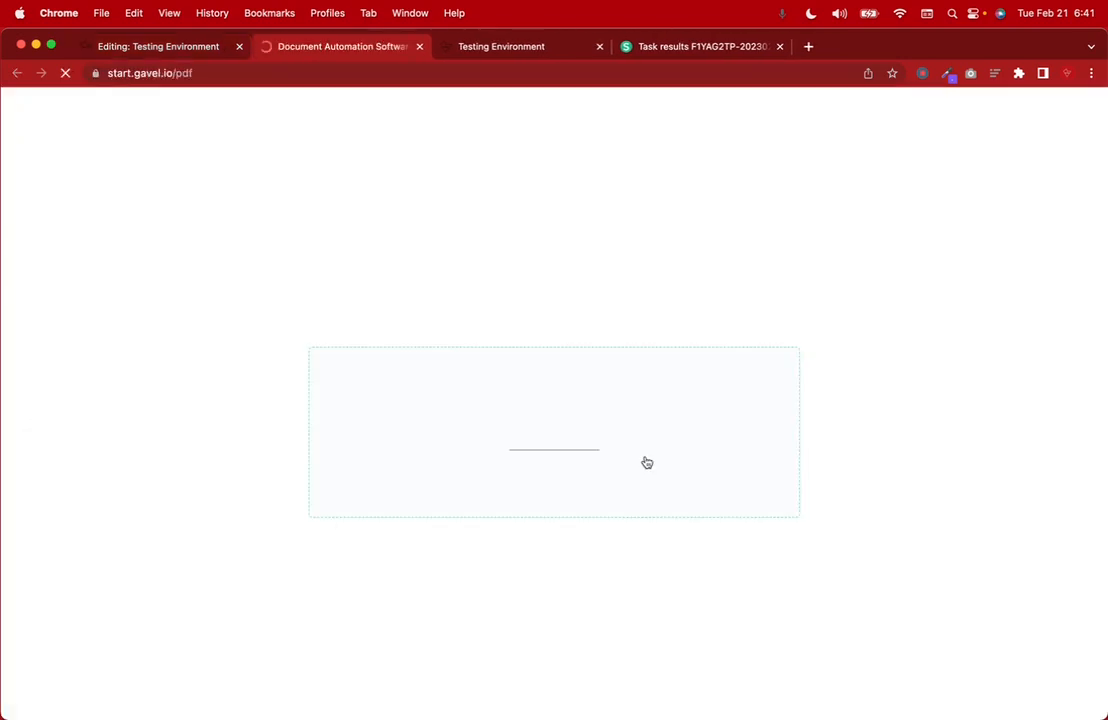
- Upload TEST Sejda Form Feb 21 2023.pdf to the PDF unlocker, affirm the right to edit it, and unlock and rename its fields
{"action": "mouse_move", "coordinate": [774, 715]}
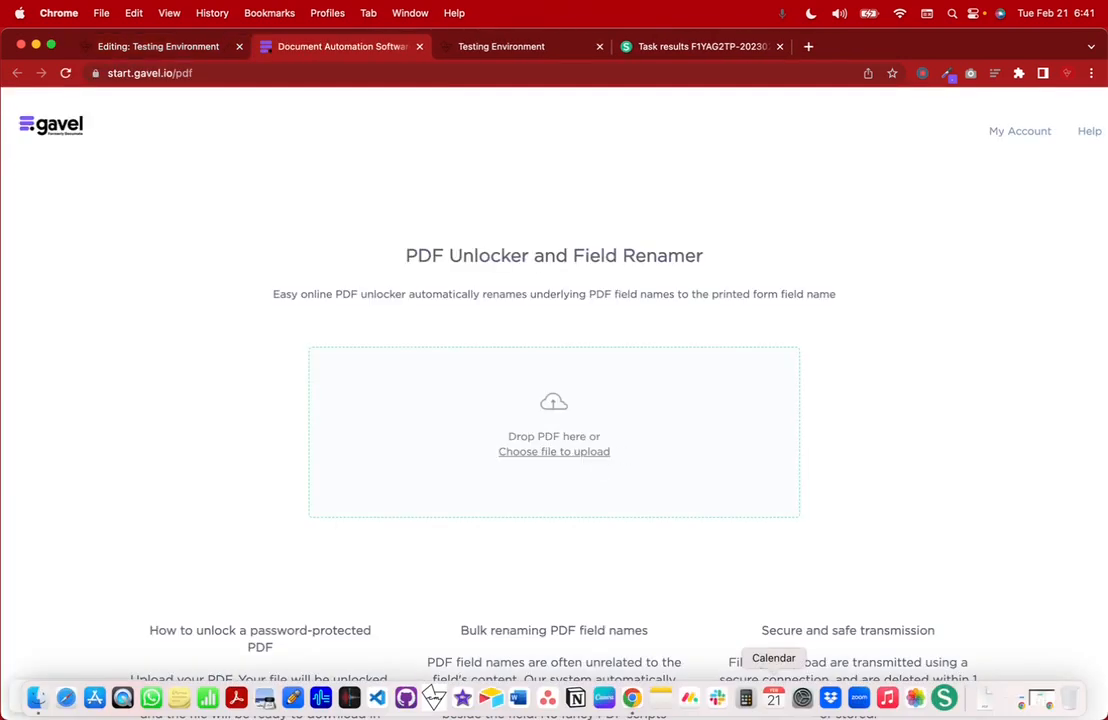
{"action": "left_click", "coordinate": [985, 697]}
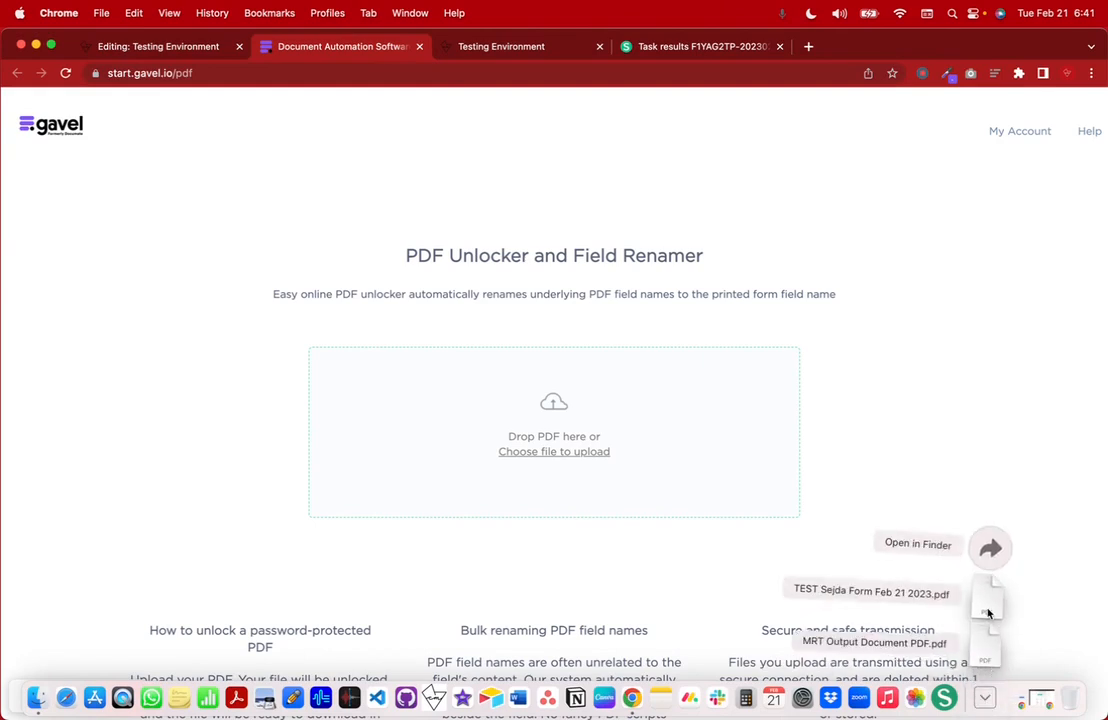
{"action": "left_click_drag", "start_coordinate": [991, 601], "coordinate": [628, 458]}
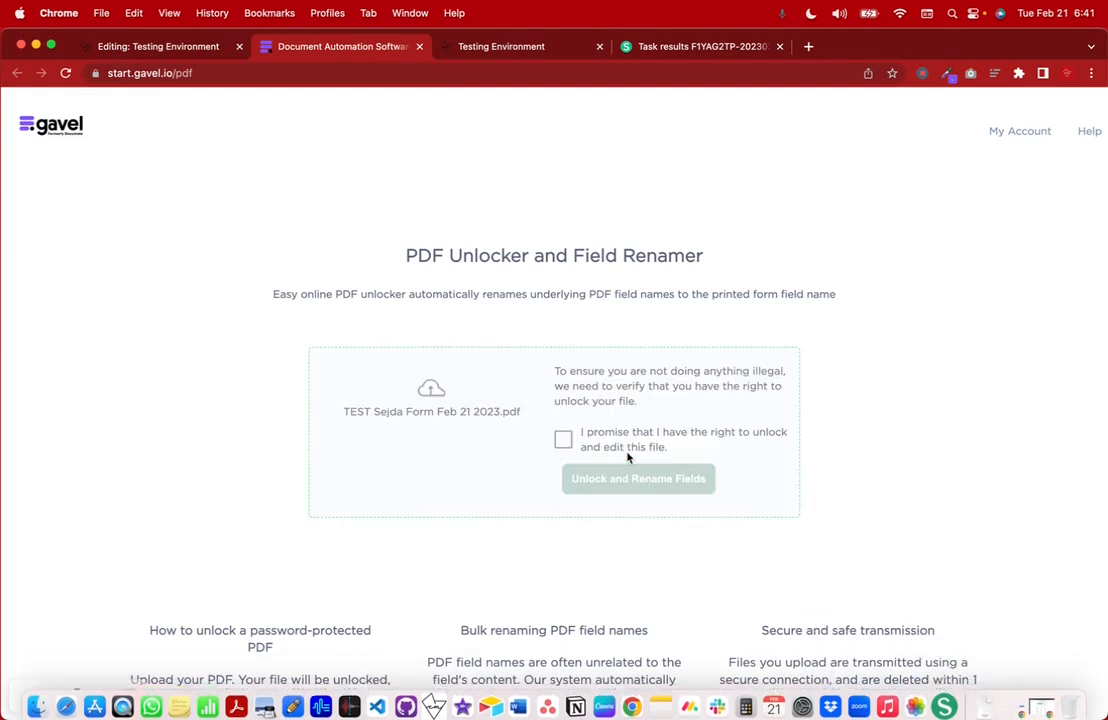
{"action": "left_click", "coordinate": [564, 441]}
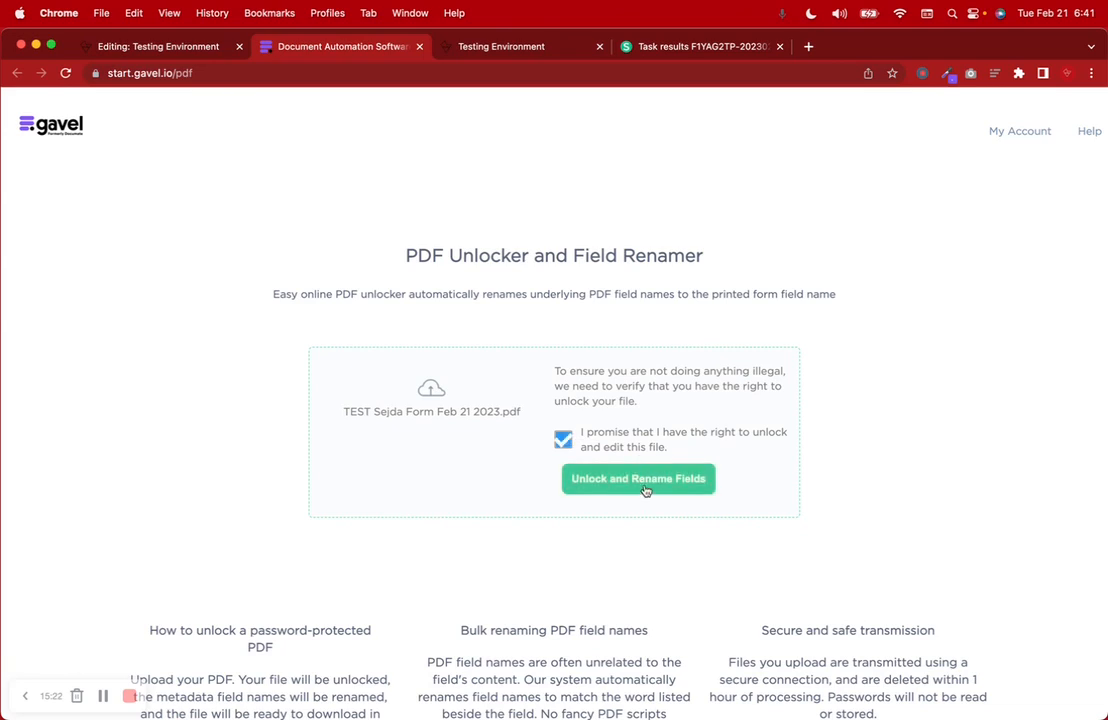
{"action": "left_click", "coordinate": [645, 480]}
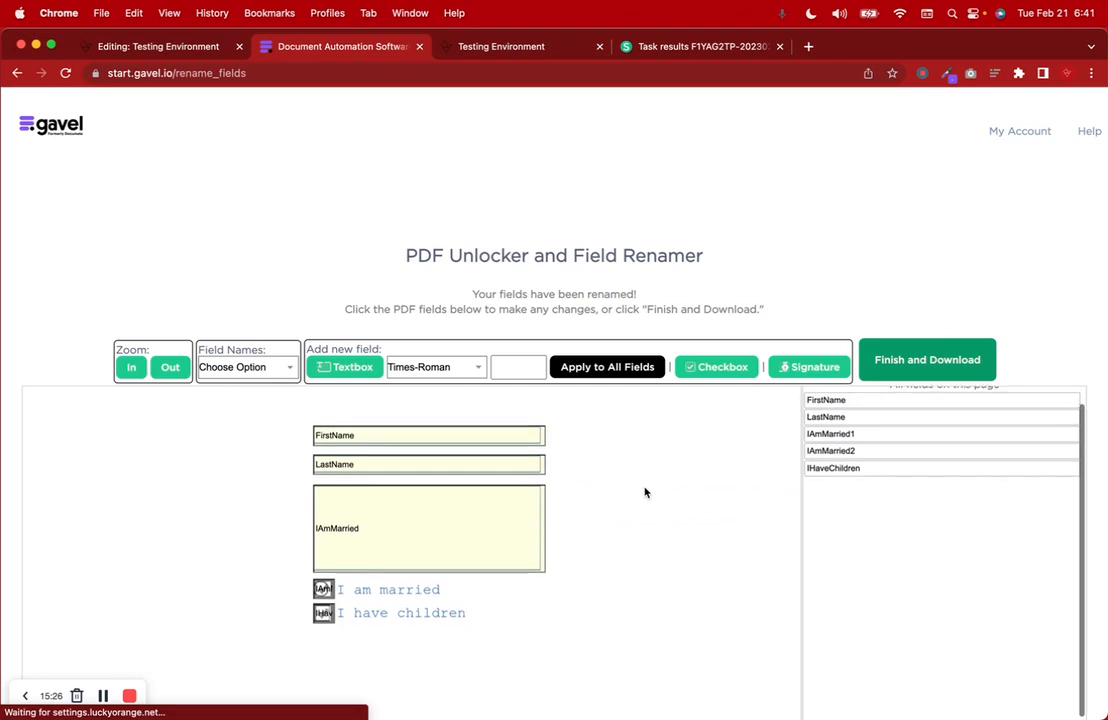
- Rename the large text box field below LastName to Message and check the remaining field names on the page
{"action": "left_click", "coordinate": [340, 460]}
{"action": "left_click", "coordinate": [345, 489]}
{"action": "left_click", "coordinate": [343, 553]}
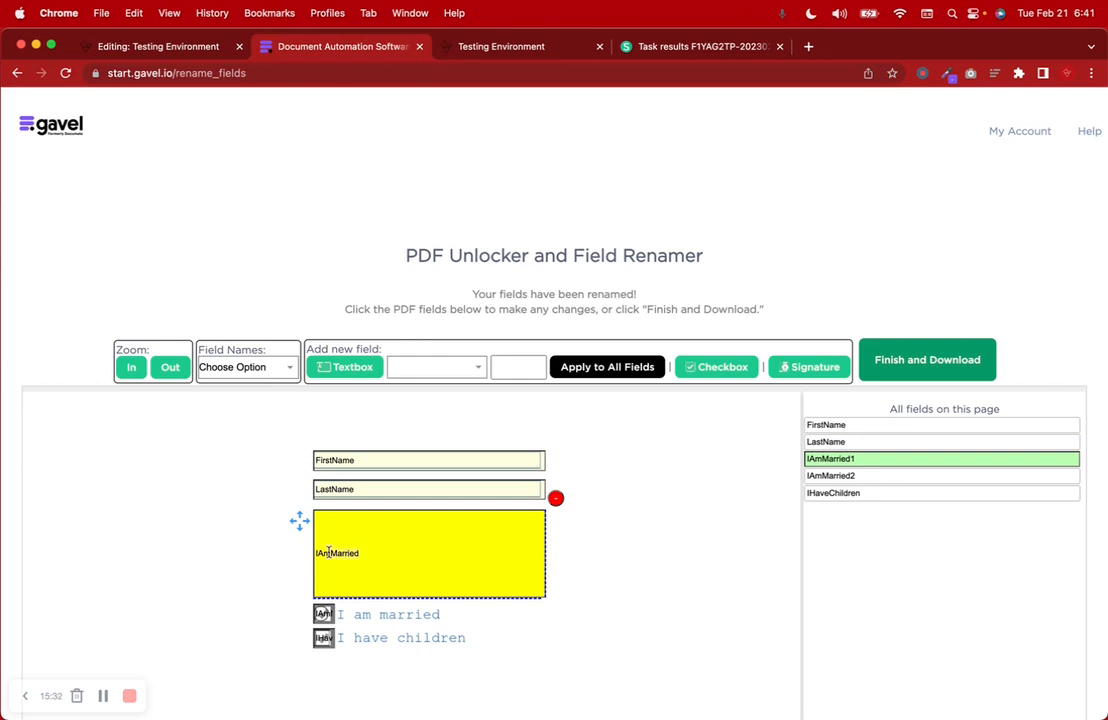
{"action": "key", "text": "super+a"}
{"action": "type", "text": "Me"}
{"action": "left_click", "coordinate": [862, 460]}
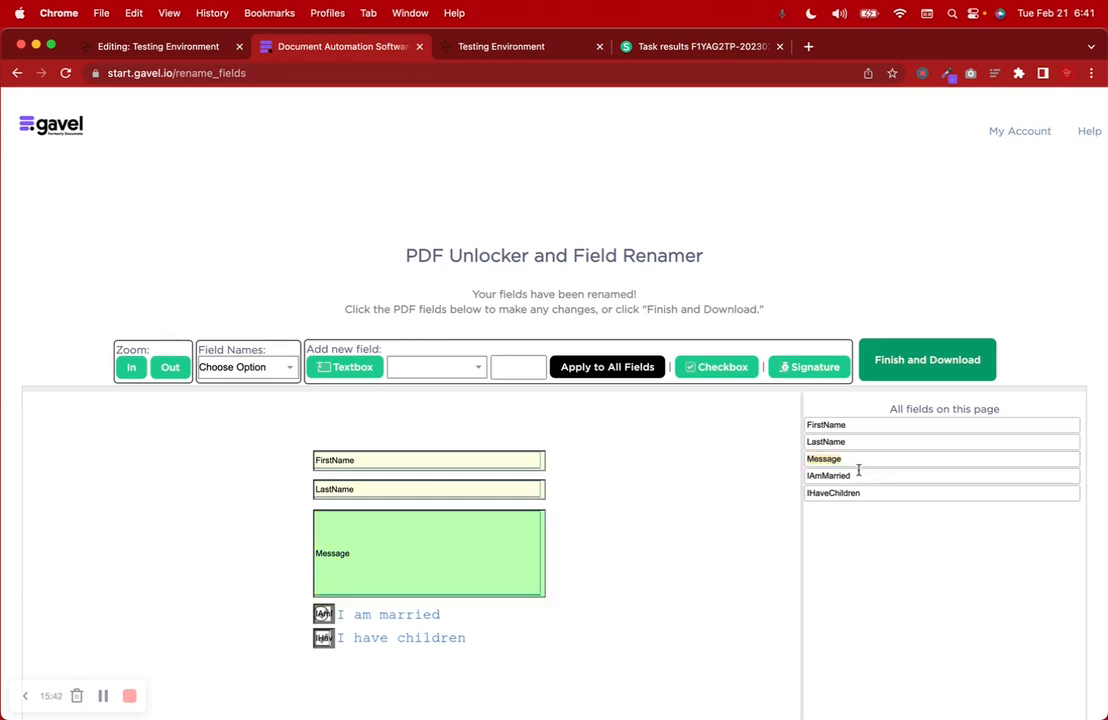
{"action": "left_click", "coordinate": [623, 601]}
{"action": "scroll", "coordinate": [623, 601], "scroll_direction": "down", "scroll_amount": 3}
{"action": "scroll", "coordinate": [623, 602], "scroll_direction": "up", "scroll_amount": 3}
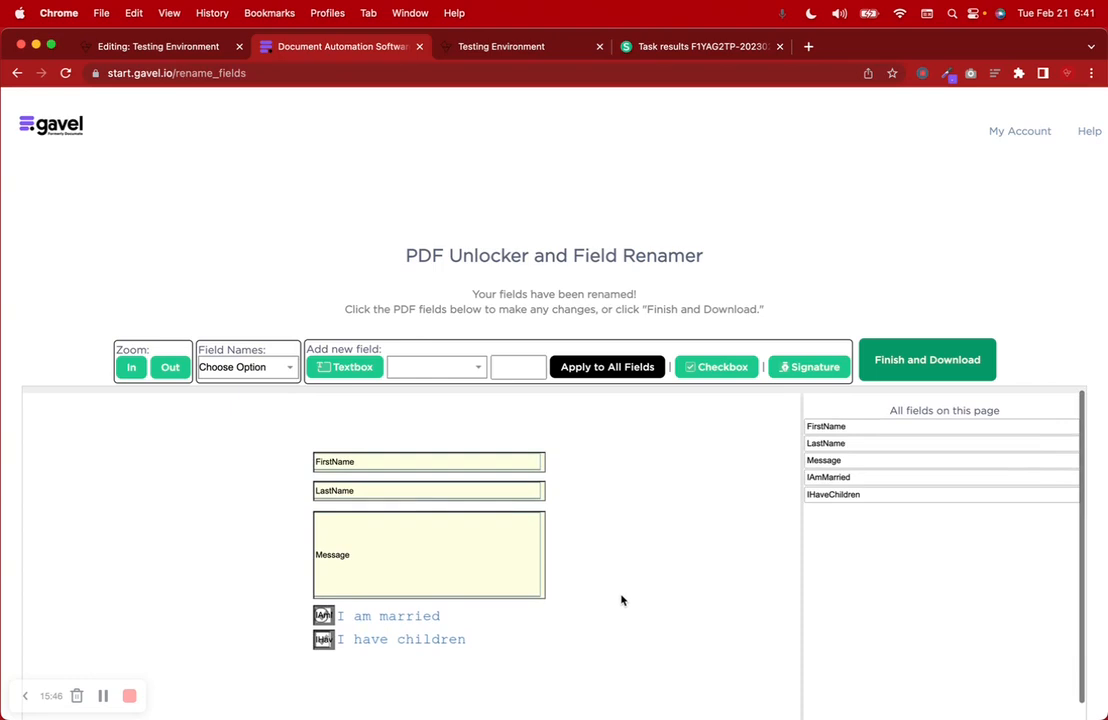
{"action": "left_click", "coordinate": [985, 697]}
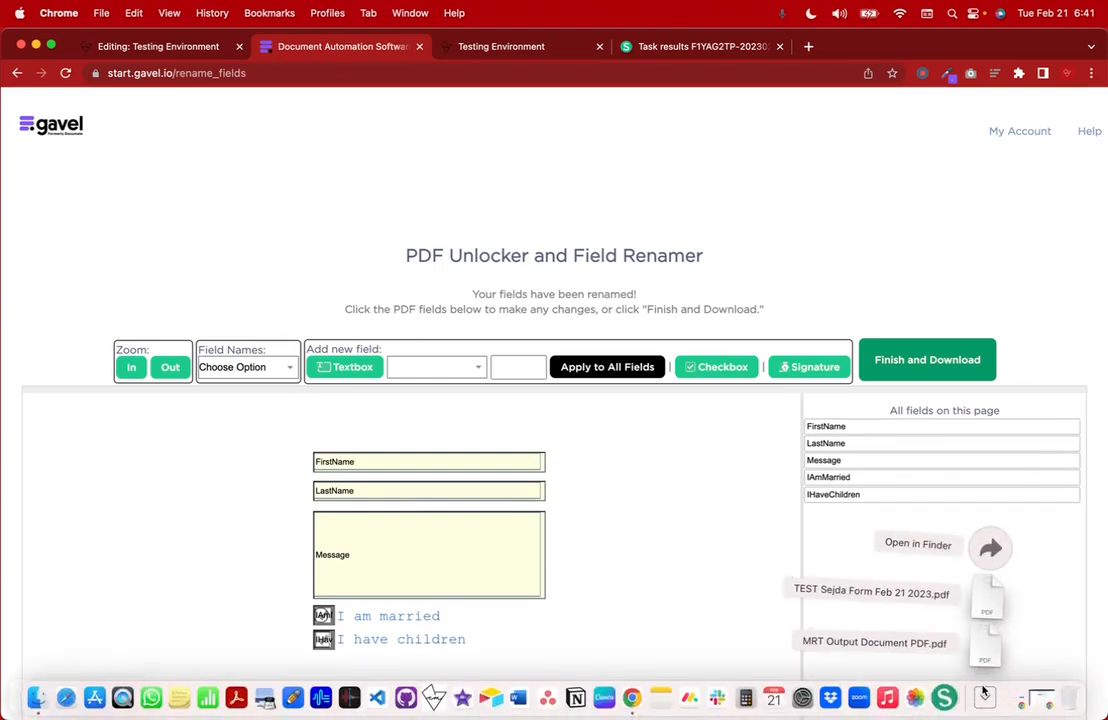
{"action": "left_click_drag", "start_coordinate": [978, 605], "coordinate": [979, 701]}
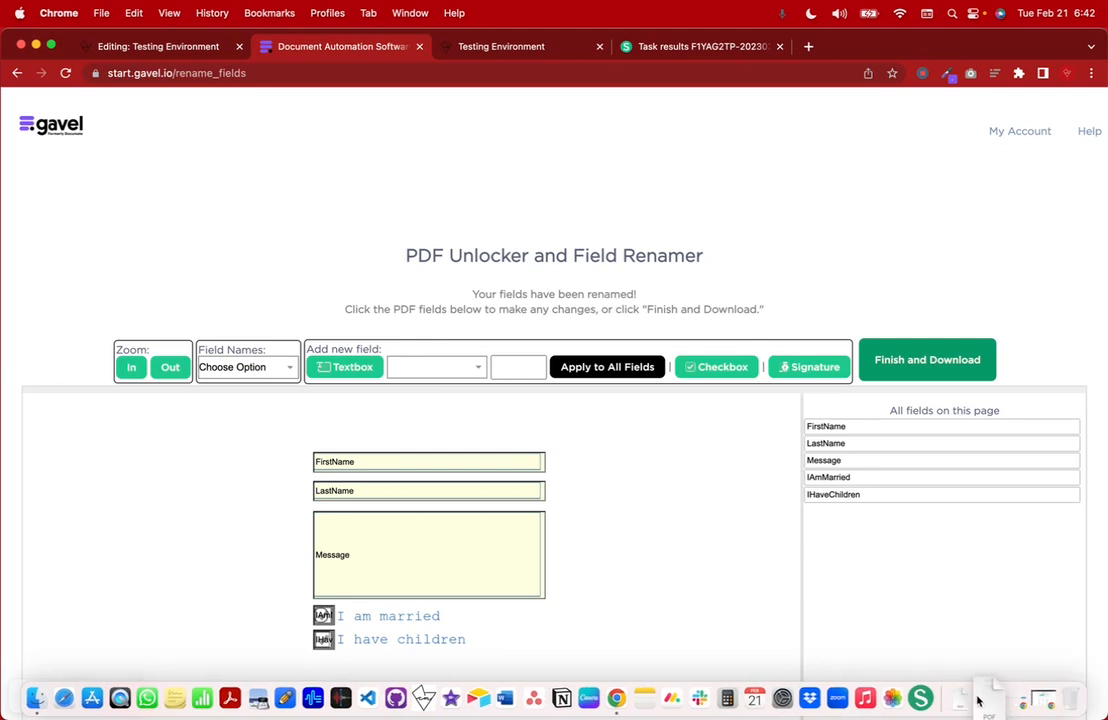
{"action": "left_click", "coordinate": [979, 700]}
{"action": "left_click", "coordinate": [987, 478]}
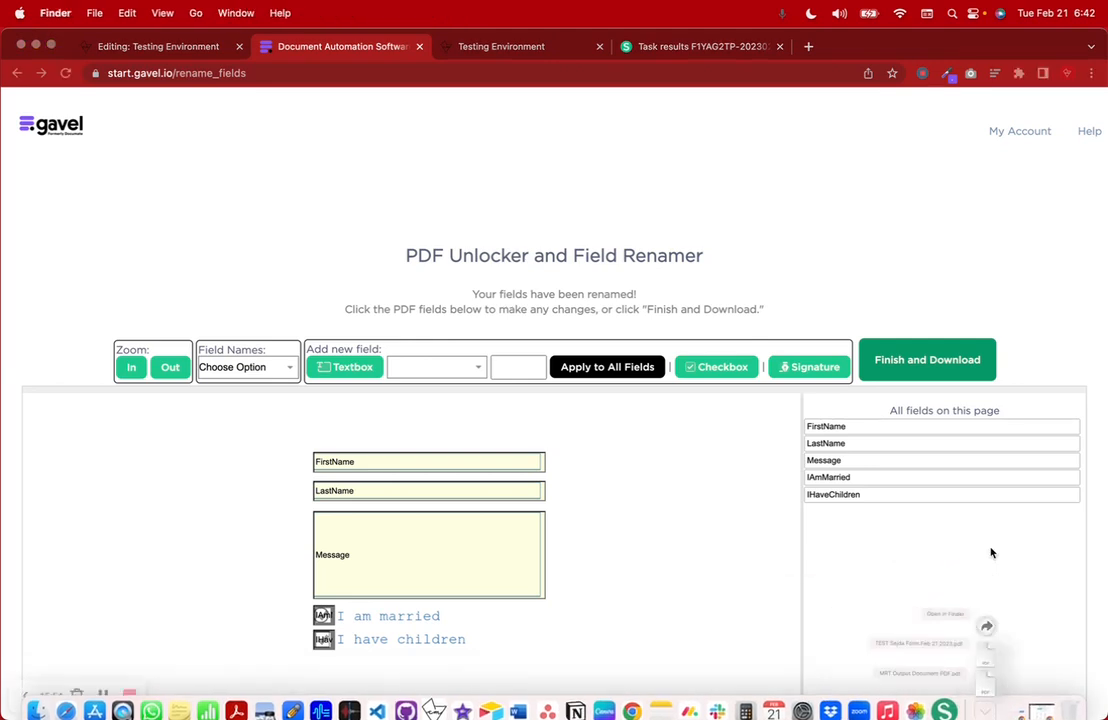
{"action": "left_click", "coordinate": [835, 420]}
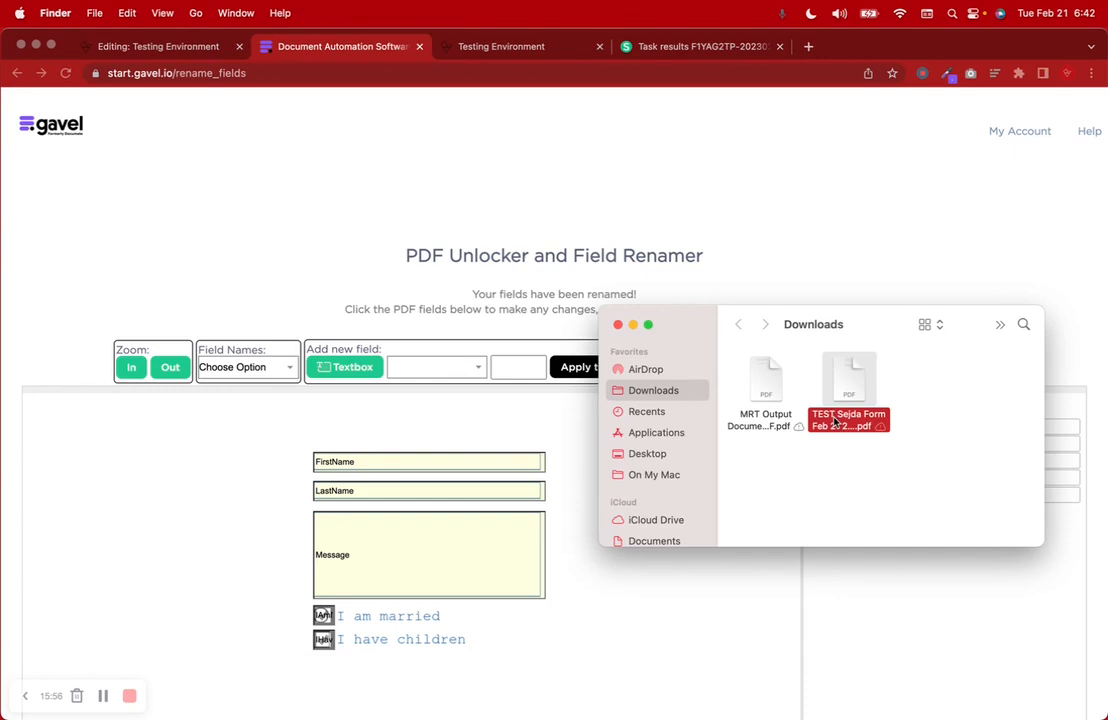
{"action": "key", "text": "super+c"}
{"action": "left_click", "coordinate": [858, 470]}
{"action": "left_click", "coordinate": [618, 325]}
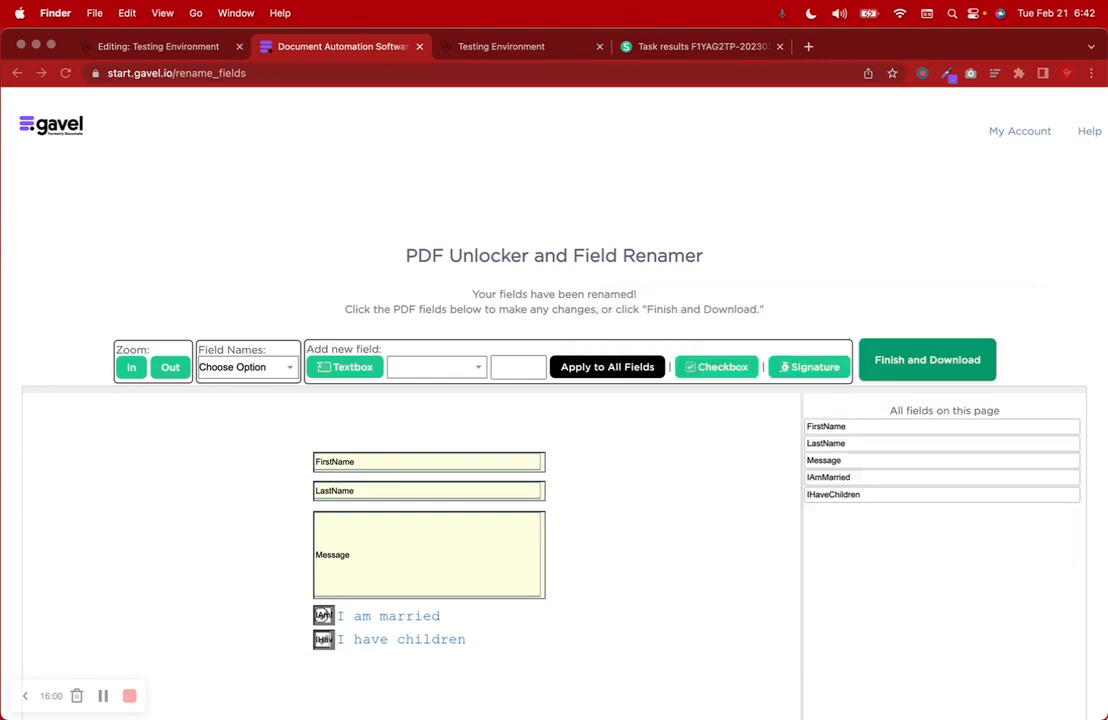
- Move the original TEST Sejda Form Feb 21 2023.pdf from Downloads to the trash
{"action": "left_click", "coordinate": [988, 699]}
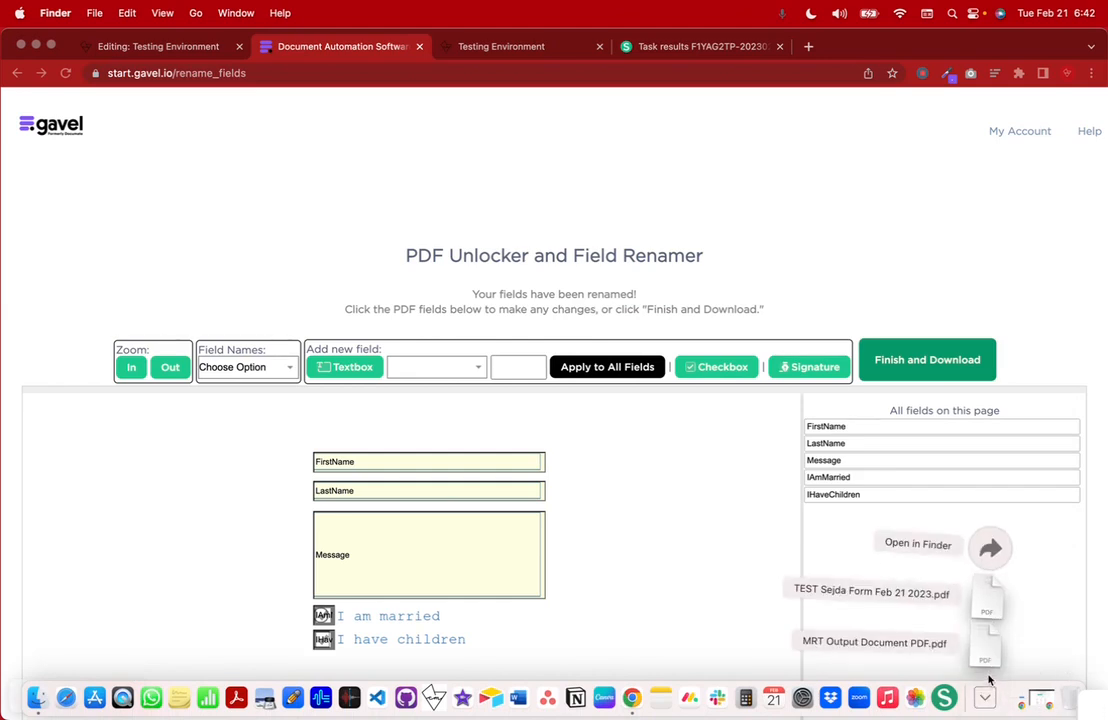
{"action": "left_click_drag", "start_coordinate": [985, 598], "coordinate": [1070, 694]}
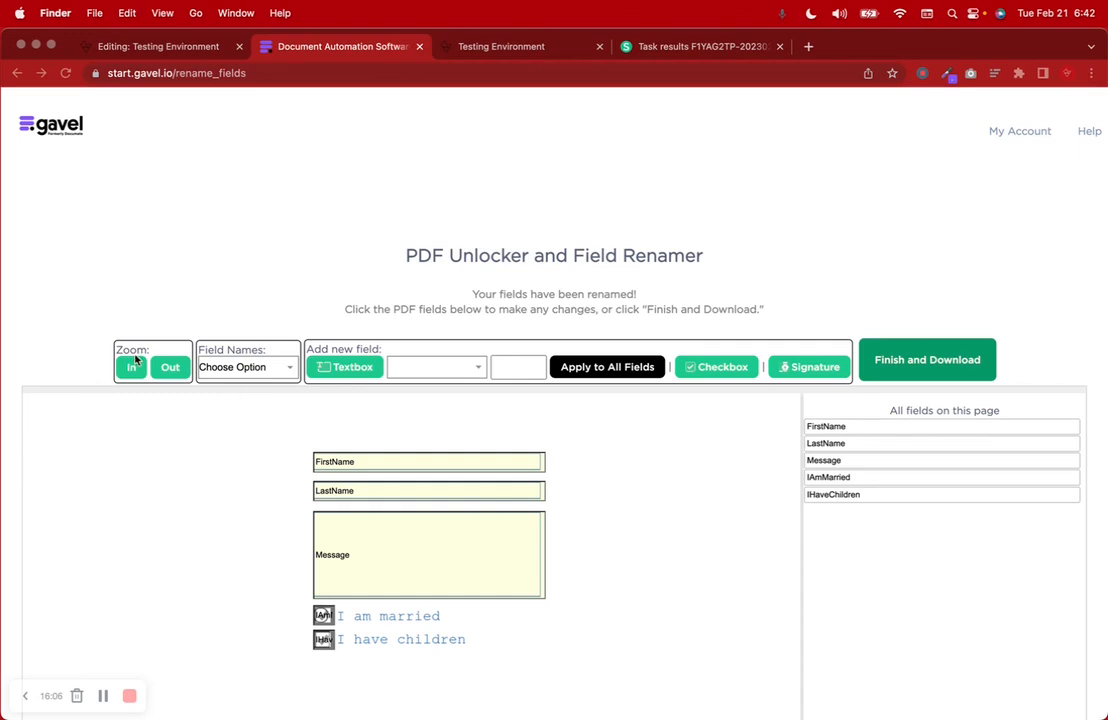
{"action": "left_click", "coordinate": [250, 369]}
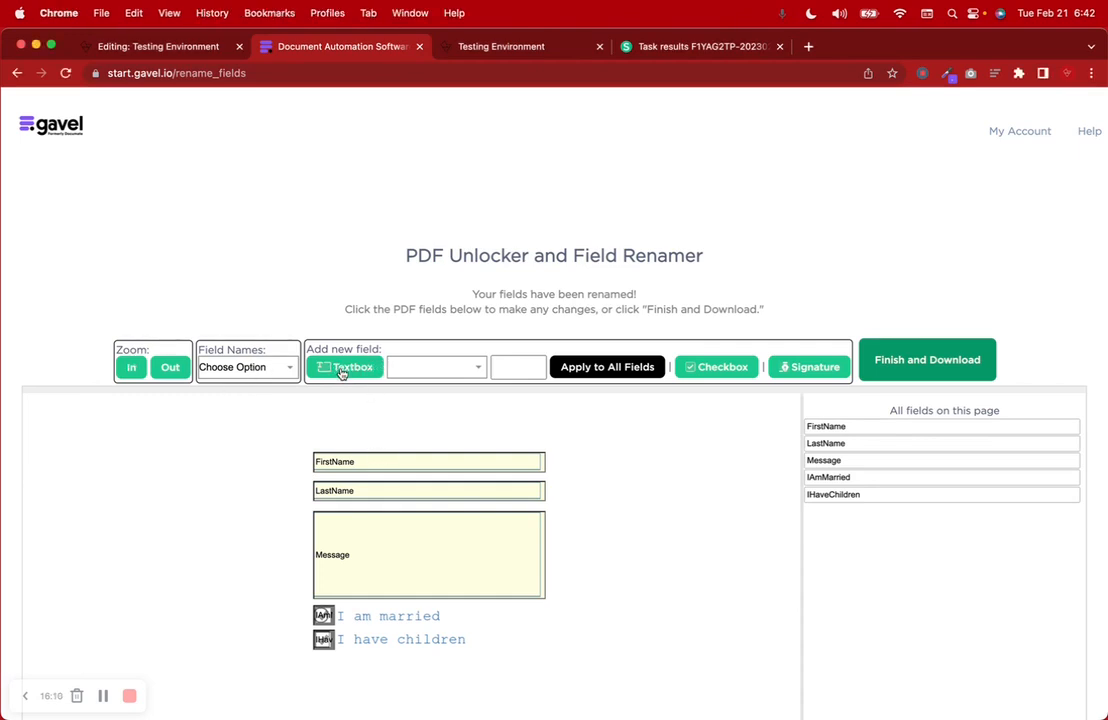
{"action": "left_click", "coordinate": [402, 368]}
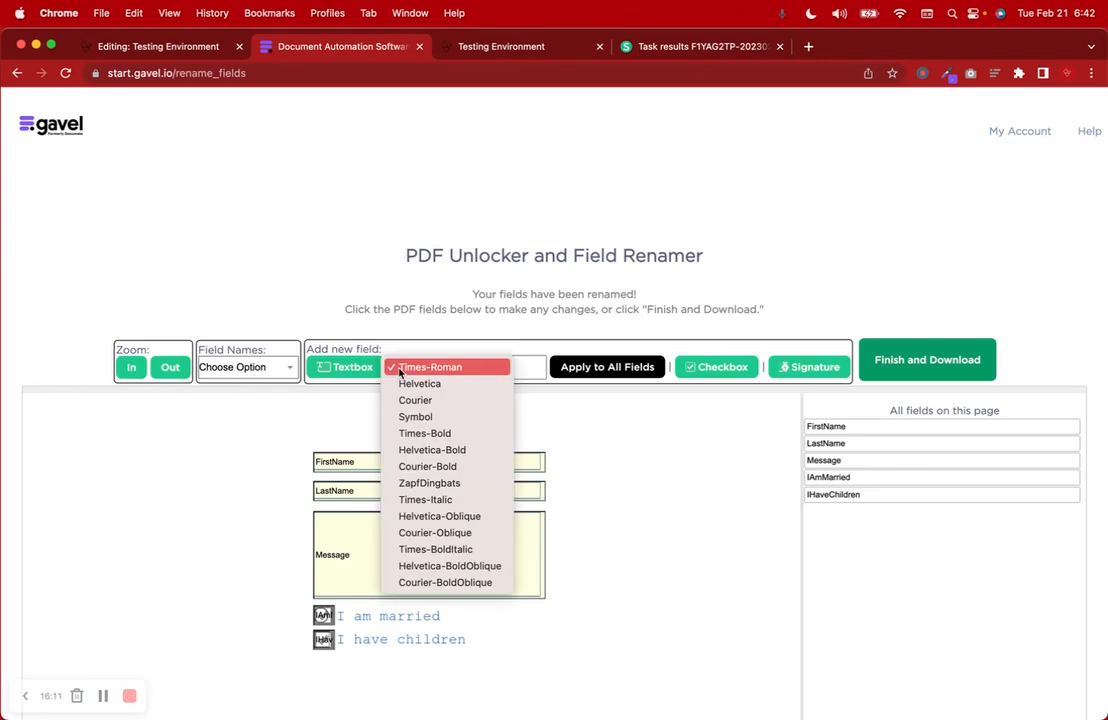
{"action": "left_click", "coordinate": [406, 300]}
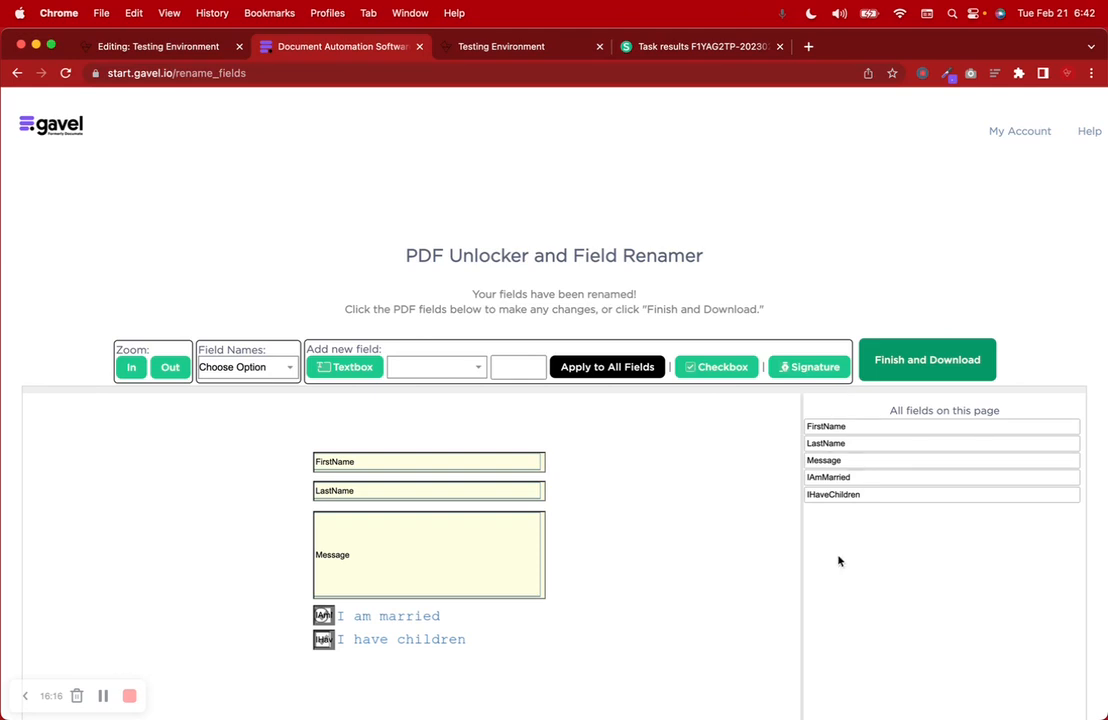
{"action": "scroll", "coordinate": [408, 611], "scroll_direction": "down", "scroll_amount": 3}
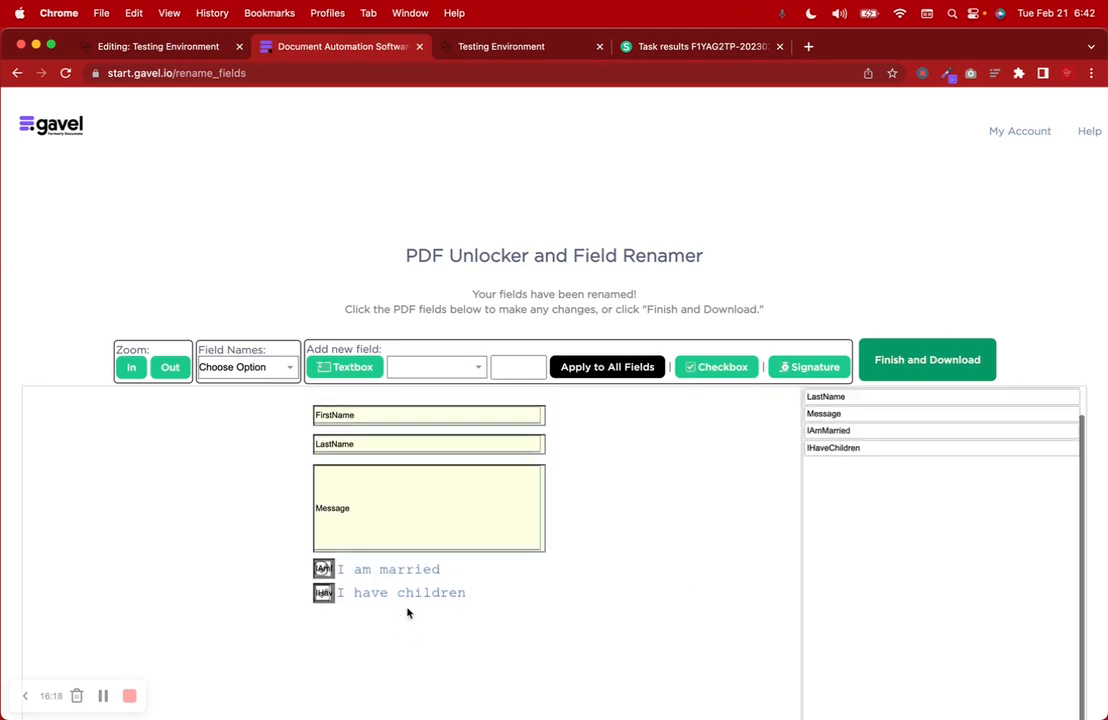
{"action": "scroll", "coordinate": [408, 611], "scroll_direction": "up", "scroll_amount": 3}
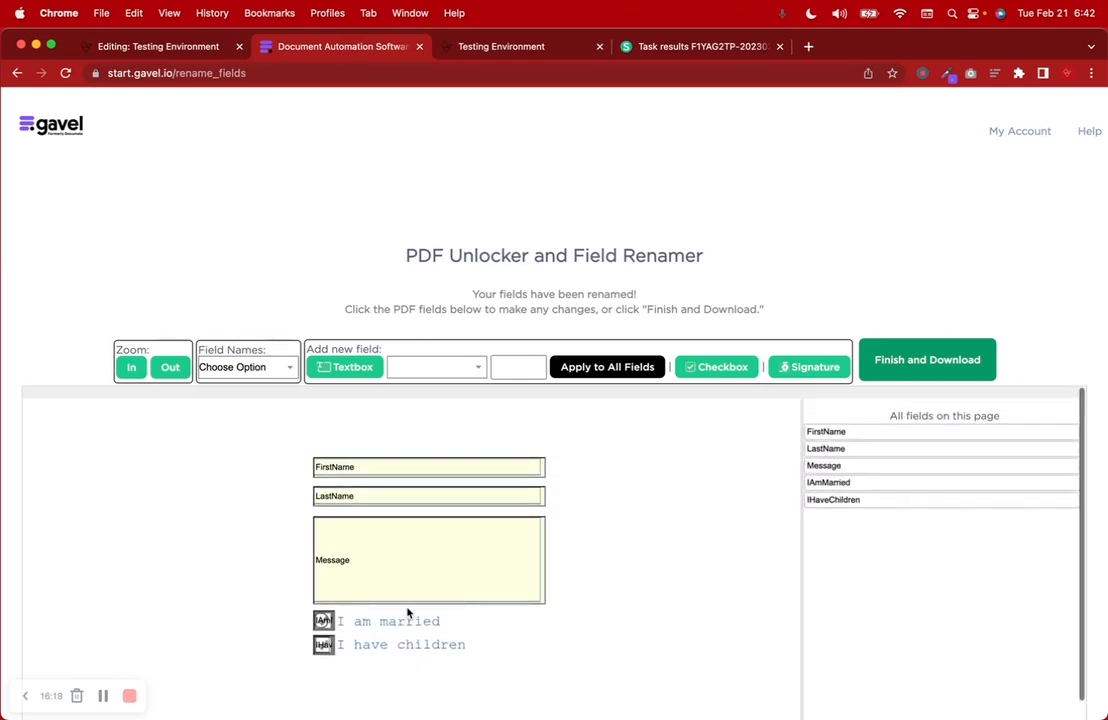
- Finish the field edits and download the PDF to the Downloads folder as TEST Sejda Form Feb 21 2023.pdf
{"action": "left_click", "coordinate": [928, 372]}
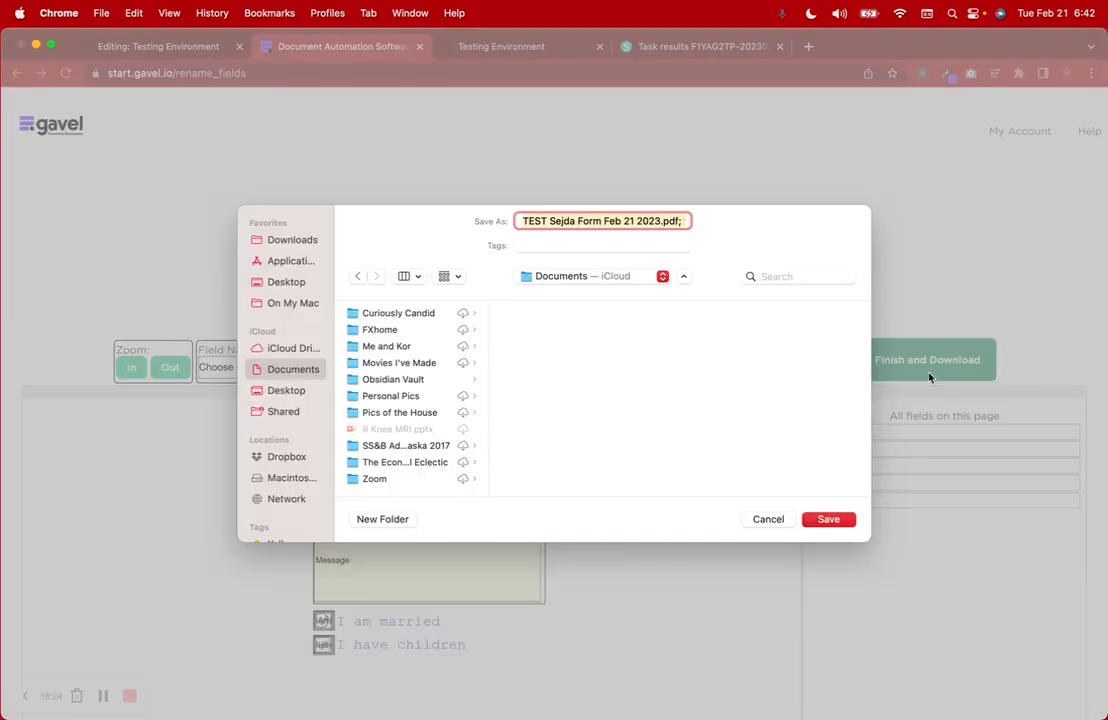
{"action": "left_click", "coordinate": [279, 243]}
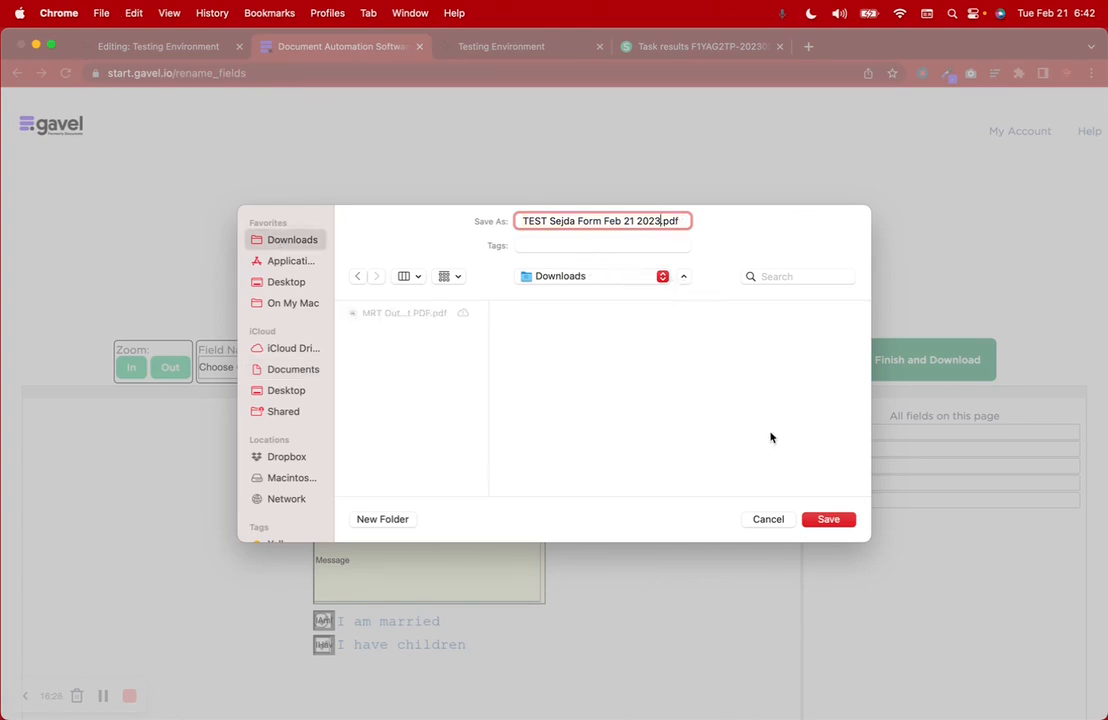
{"action": "left_click", "coordinate": [829, 521]}
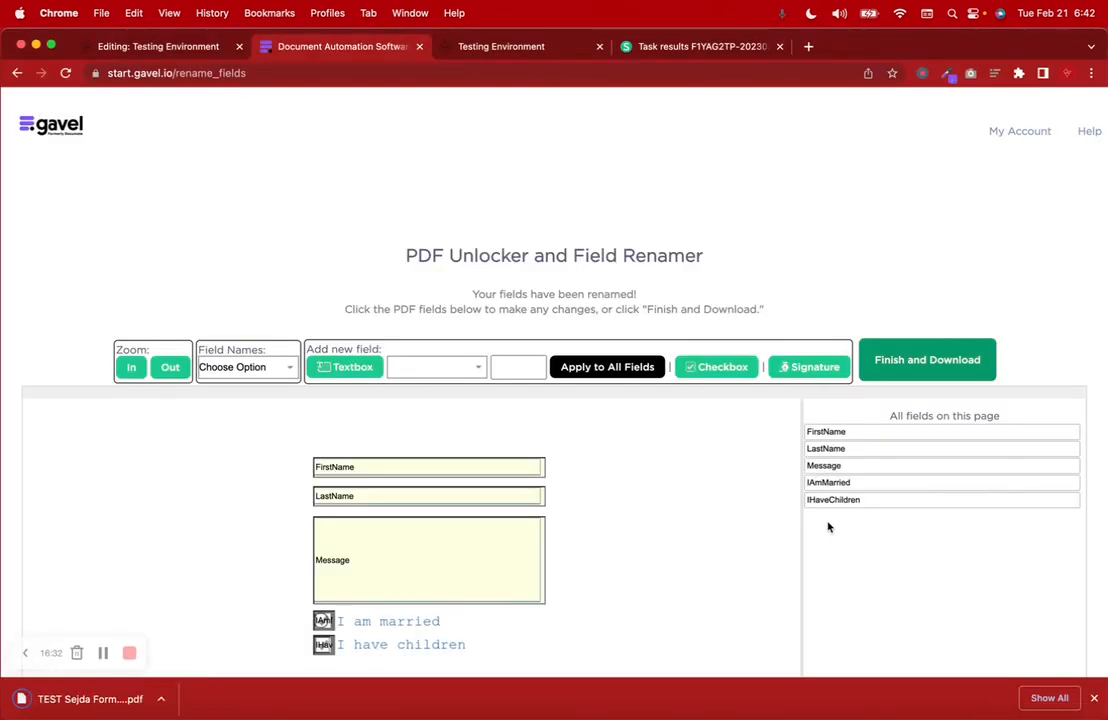
- Open the downloaded TEST Sejda Form Feb 21 2023.pdf to check its fields, close it, and return to the Testing Environment workflow editor
{"action": "left_click", "coordinate": [985, 698]}
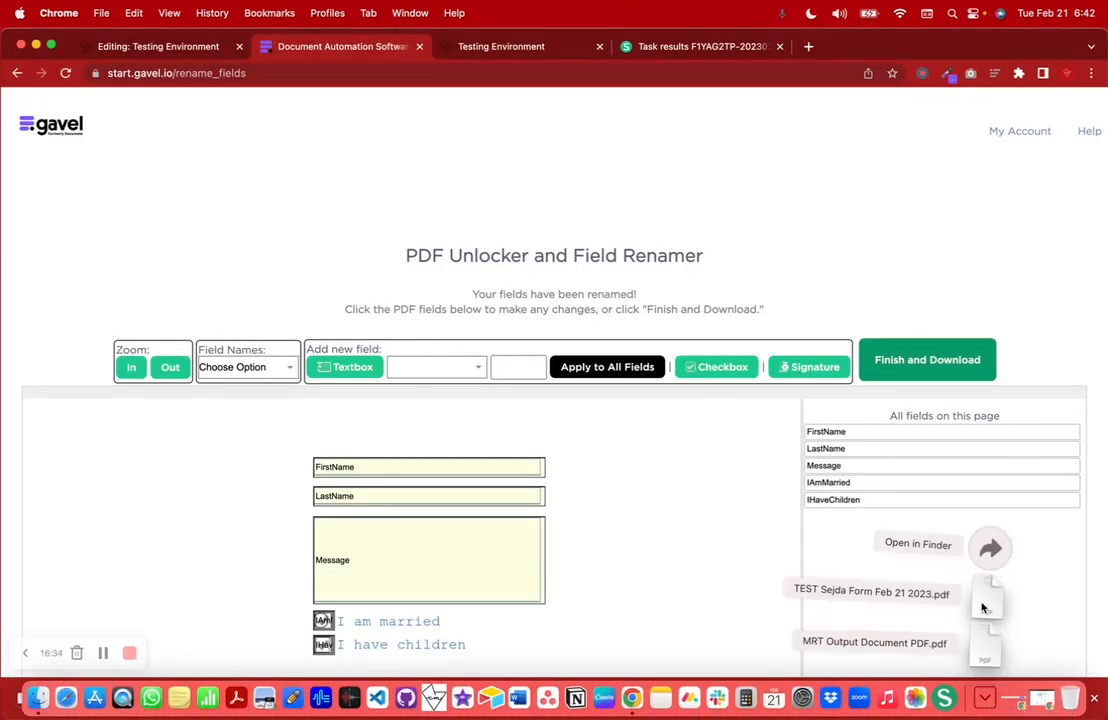
{"action": "left_click", "coordinate": [983, 605]}
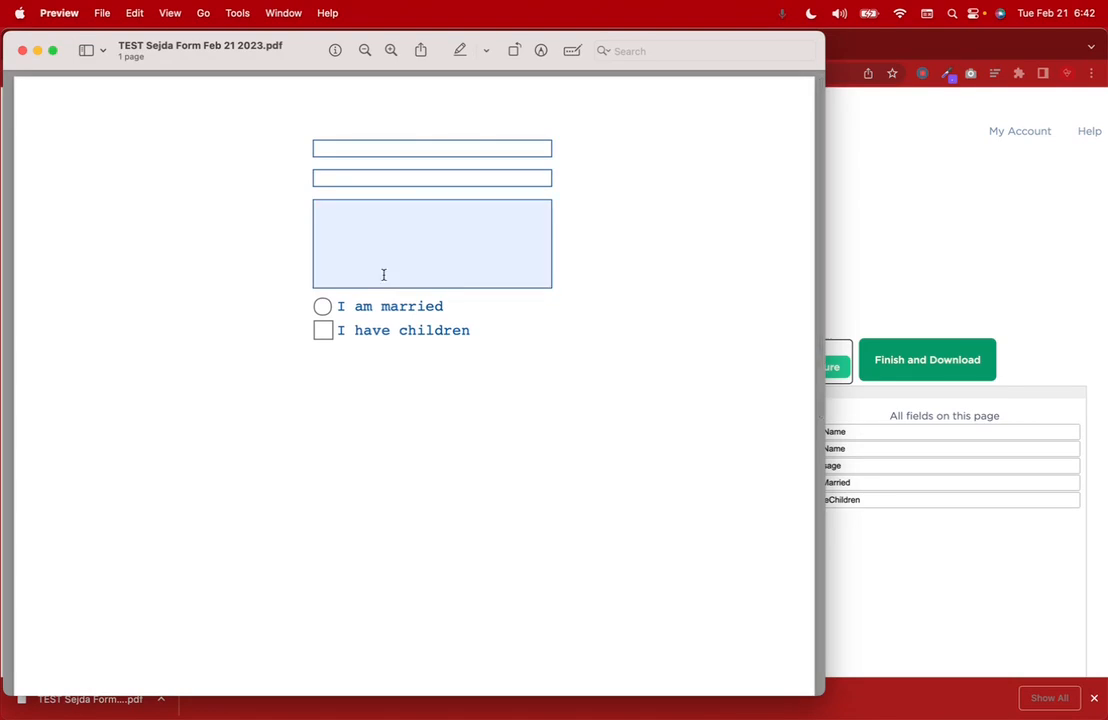
{"action": "left_click", "coordinate": [23, 51]}
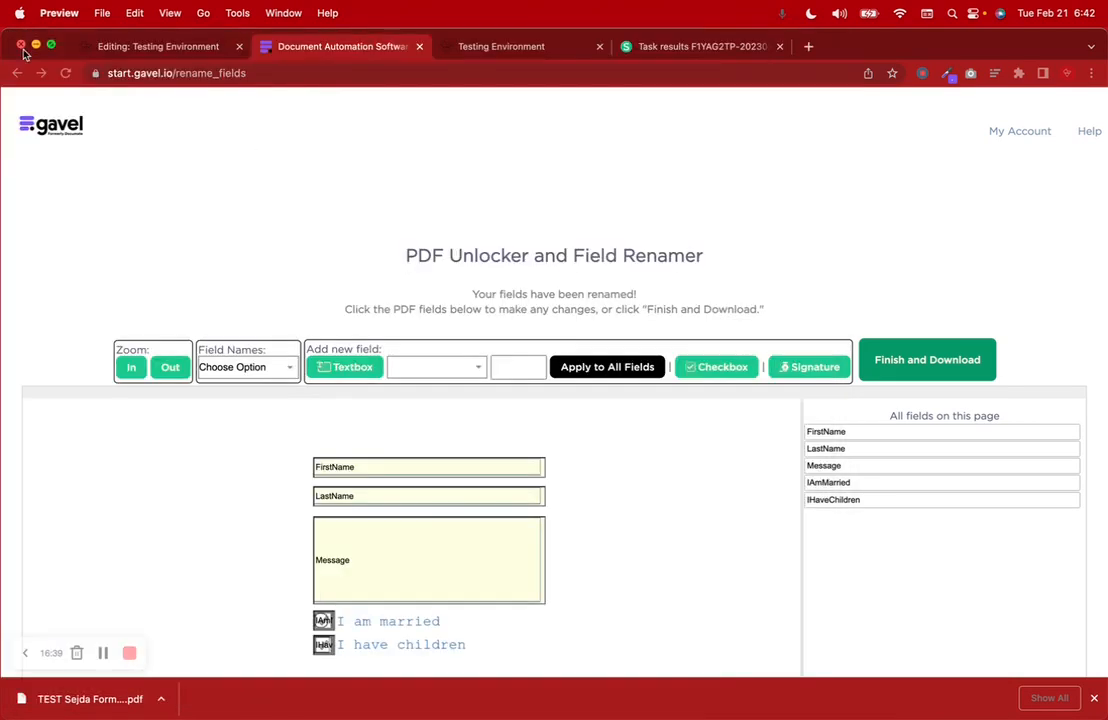
{"action": "left_click", "coordinate": [133, 56]}
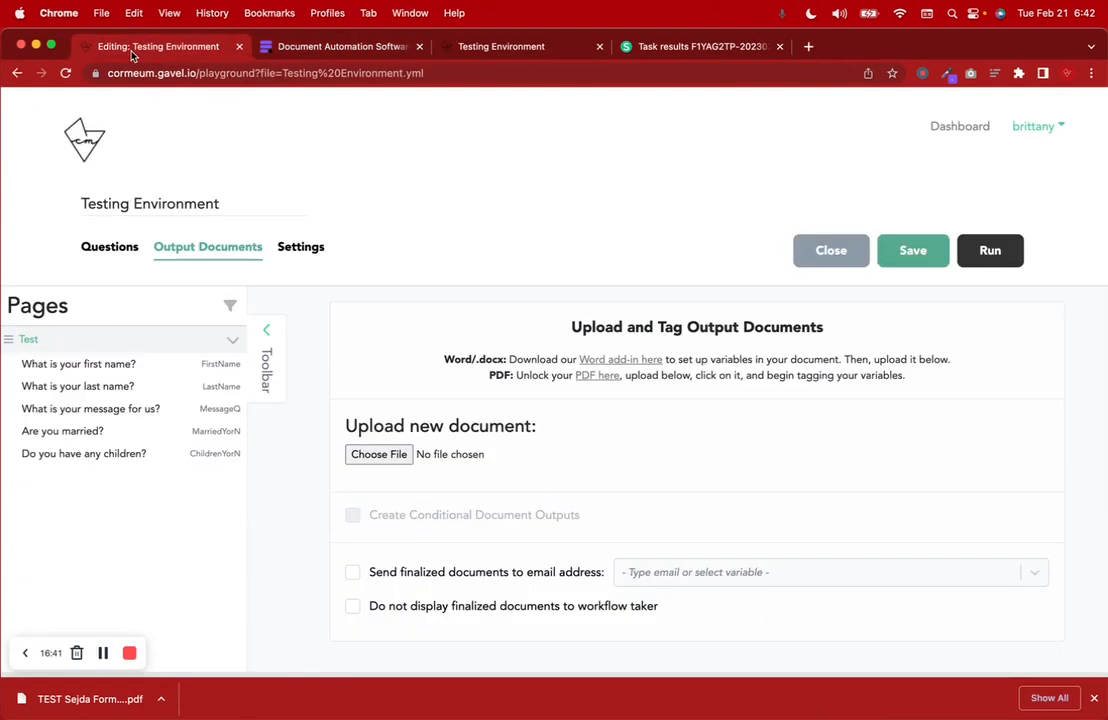
{"action": "left_click", "coordinate": [1094, 698]}
{"action": "left_click", "coordinate": [394, 455]}
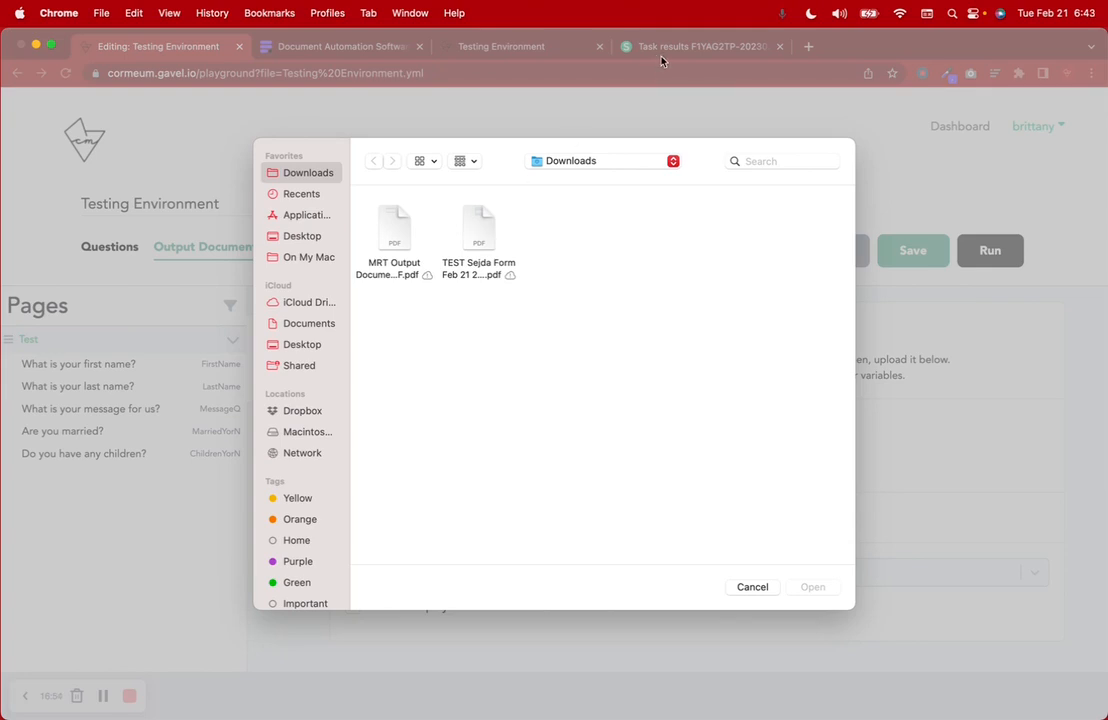
{"action": "left_click", "coordinate": [393, 230]}
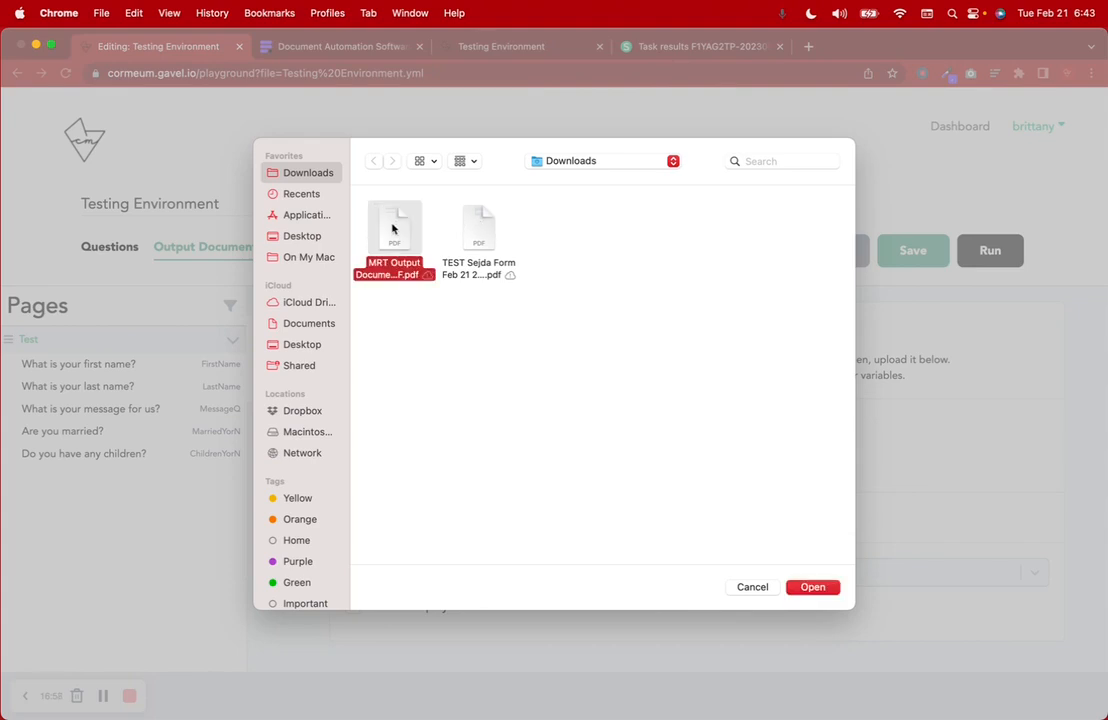
{"action": "left_click", "coordinate": [752, 587]}
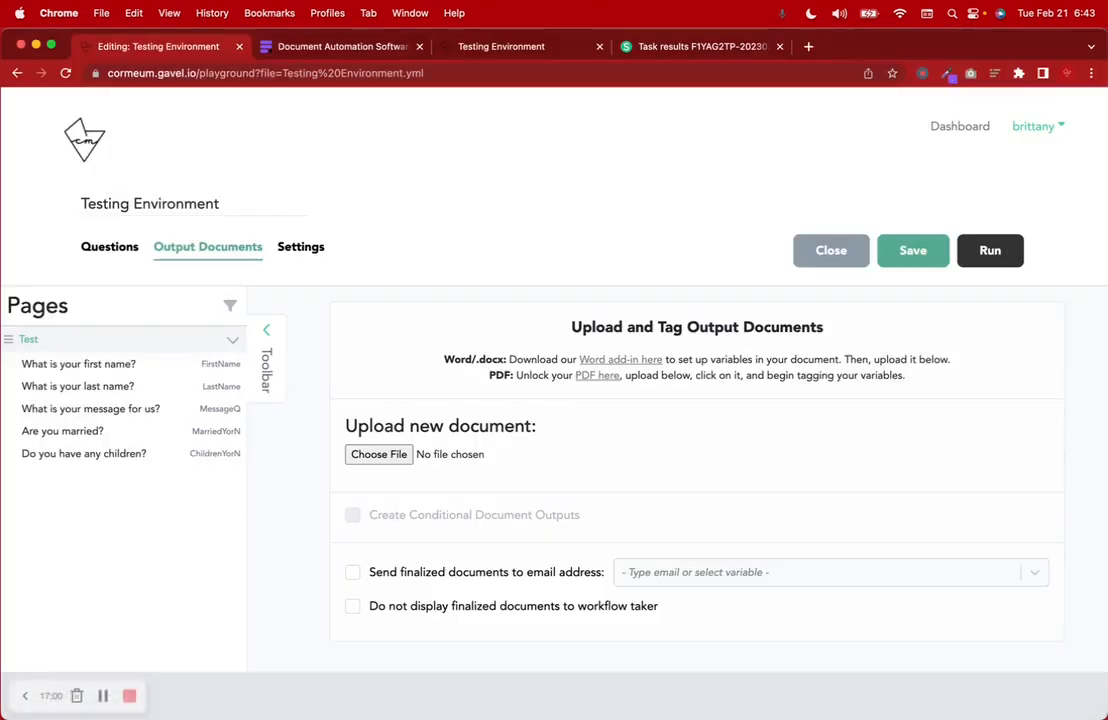
- Open the downloaded MRT Output Document PDF.pdf to check its form fields, and close it
{"action": "left_click", "coordinate": [985, 697]}
{"action": "left_click", "coordinate": [980, 645]}
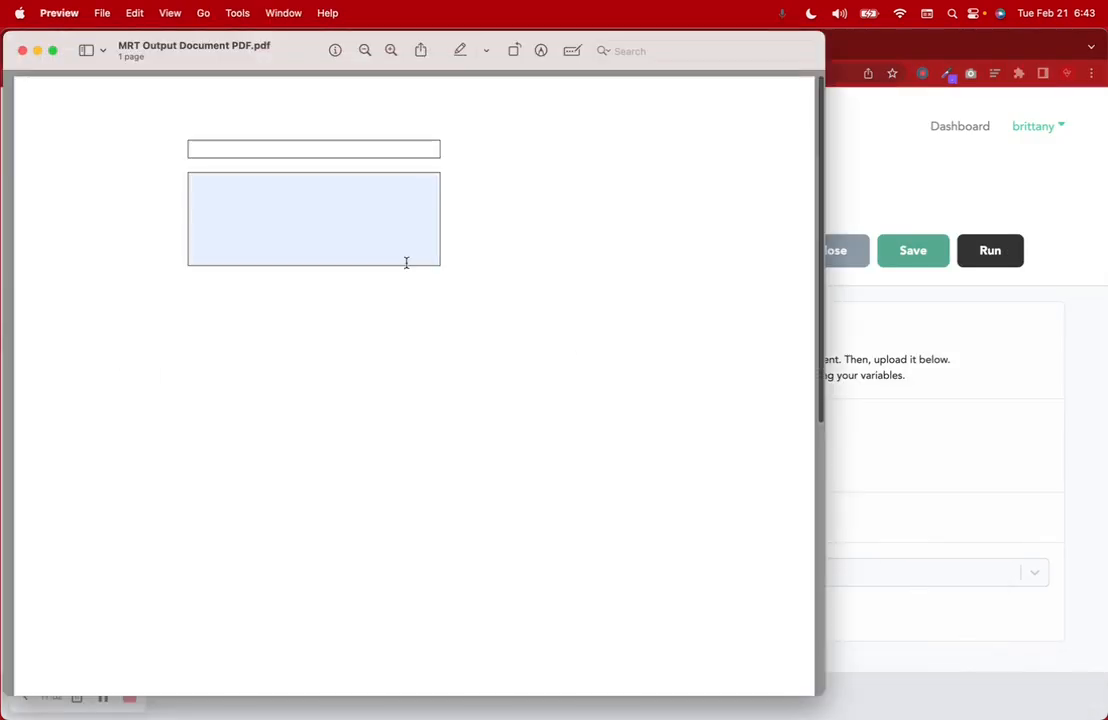
{"action": "left_click", "coordinate": [23, 50]}
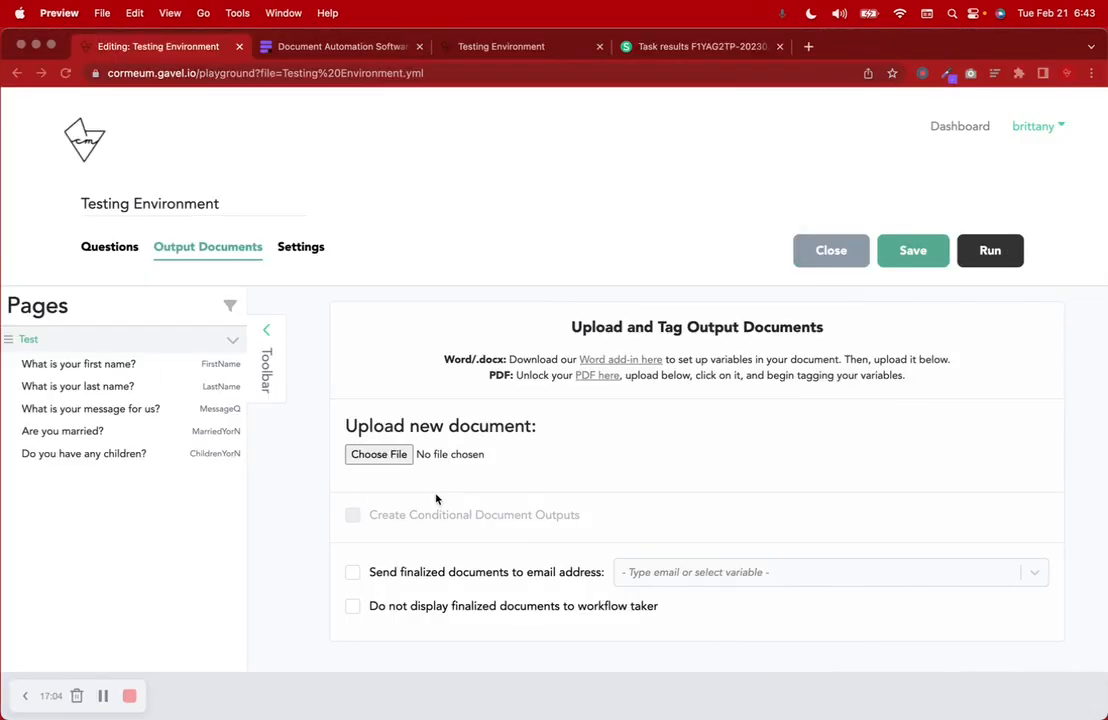
- Upload MRT Output Document PDF.pdf from the Downloads folder as an output document of the workflow
{"action": "left_click", "coordinate": [372, 454]}
{"action": "left_click", "coordinate": [376, 455]}
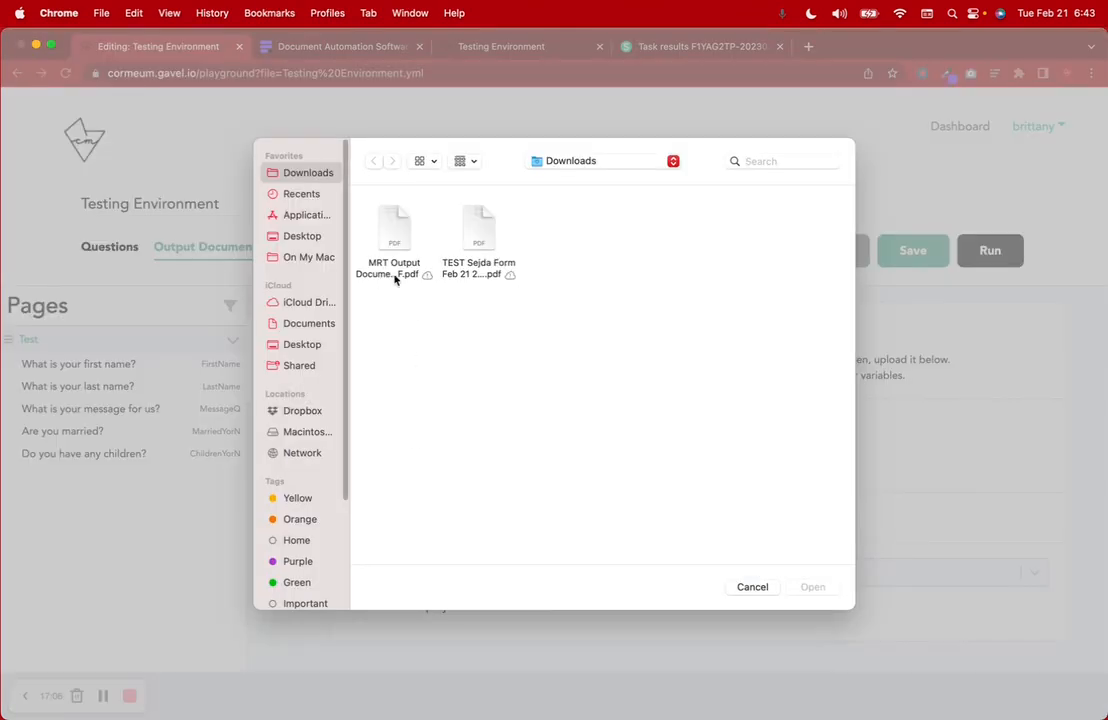
{"action": "left_click", "coordinate": [394, 227]}
{"action": "key", "text": "Return"}
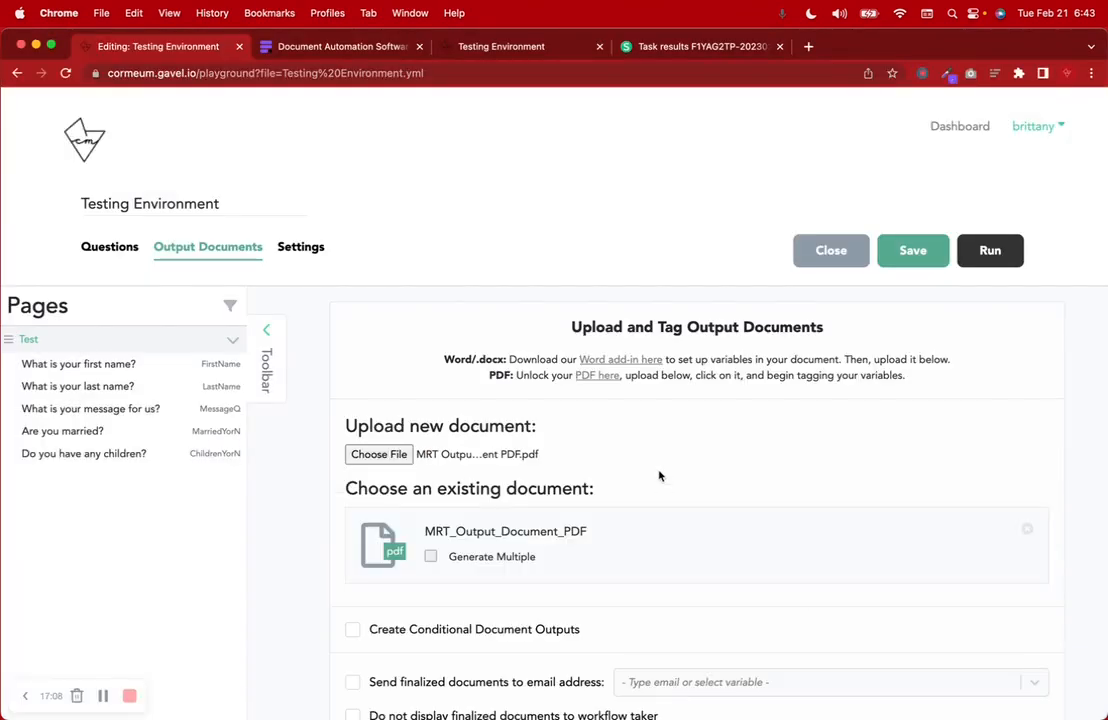
- Open the MRT_Output_Document_PDF attachment and tag its TextQ field to the FirstName question
{"action": "left_click", "coordinate": [527, 527]}
{"action": "scroll", "coordinate": [379, 479], "scroll_direction": "down", "scroll_amount": 2}
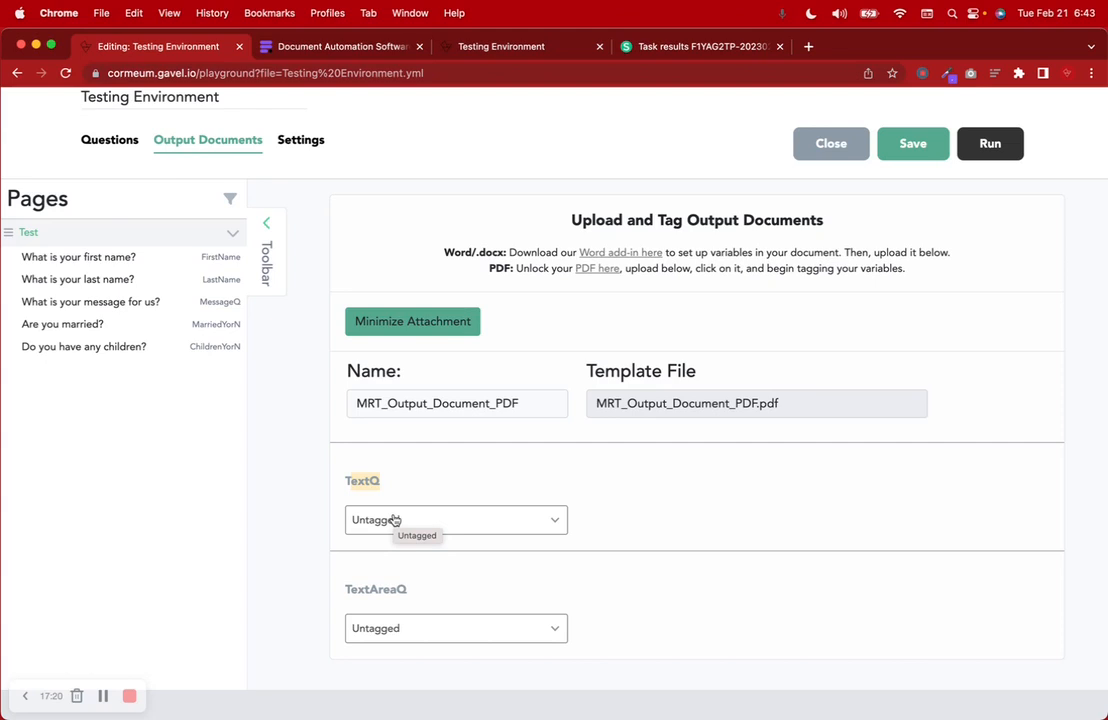
{"action": "left_click", "coordinate": [393, 520]}
{"action": "left_click", "coordinate": [418, 553]}
{"action": "left_click", "coordinate": [617, 527]}
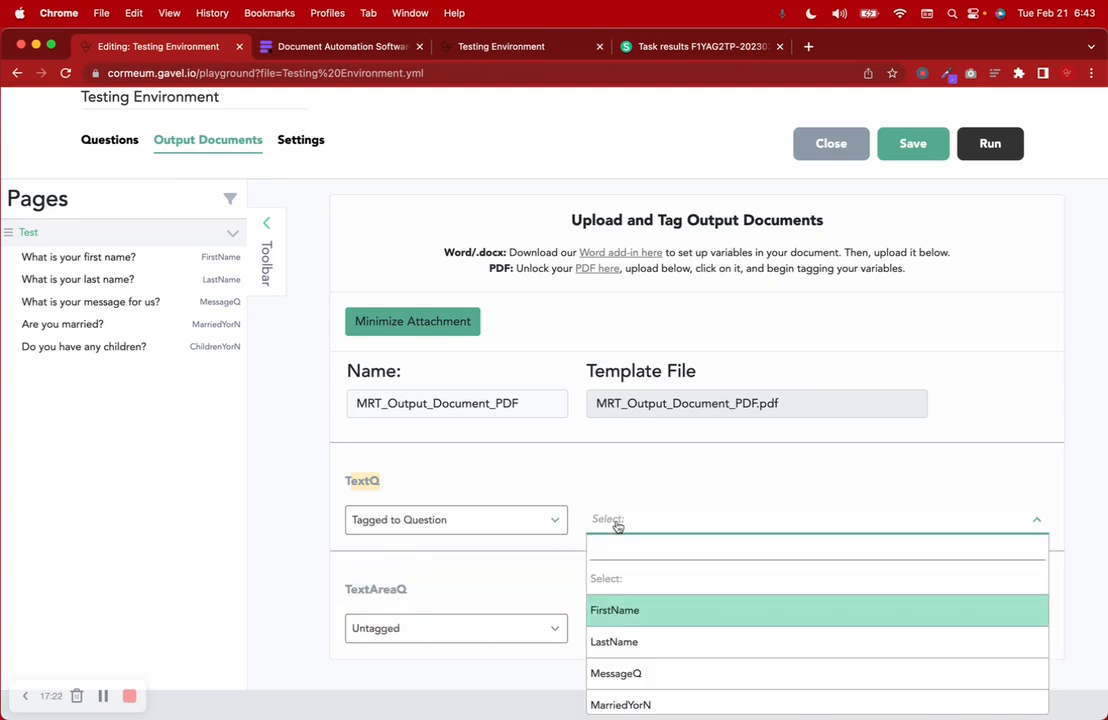
{"action": "left_click", "coordinate": [629, 608]}
- Tag the TextAreaQ field of the MRT document to the MessageQ question
{"action": "left_click", "coordinate": [457, 633]}
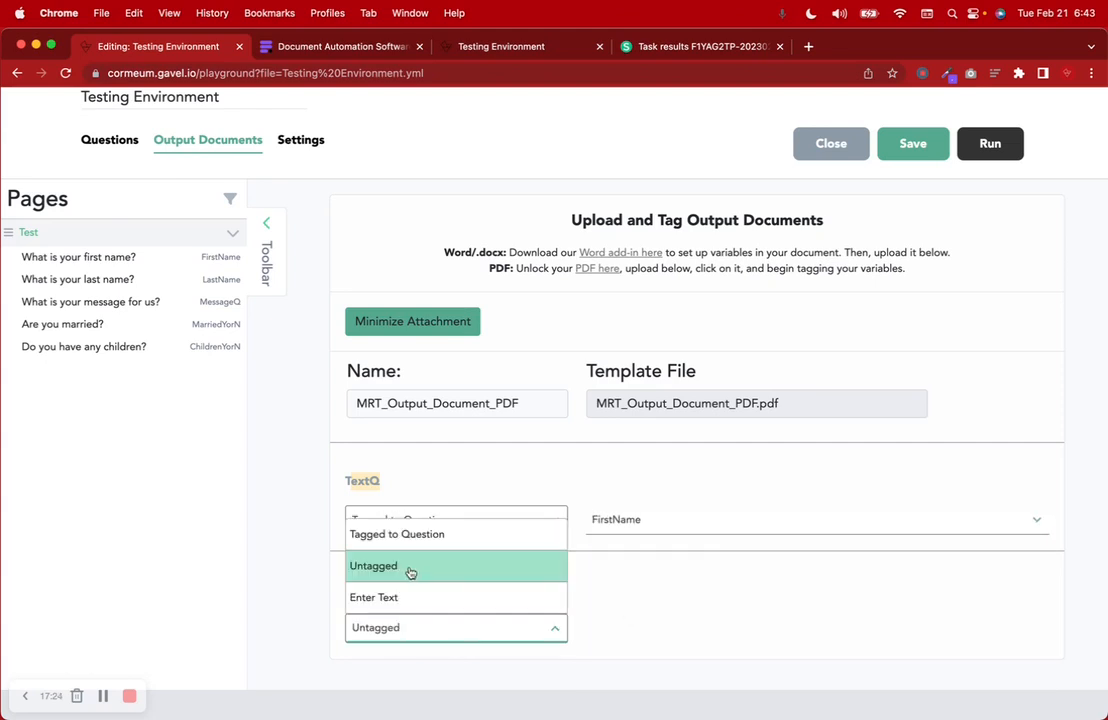
{"action": "left_click", "coordinate": [418, 535]}
{"action": "left_click", "coordinate": [645, 630]}
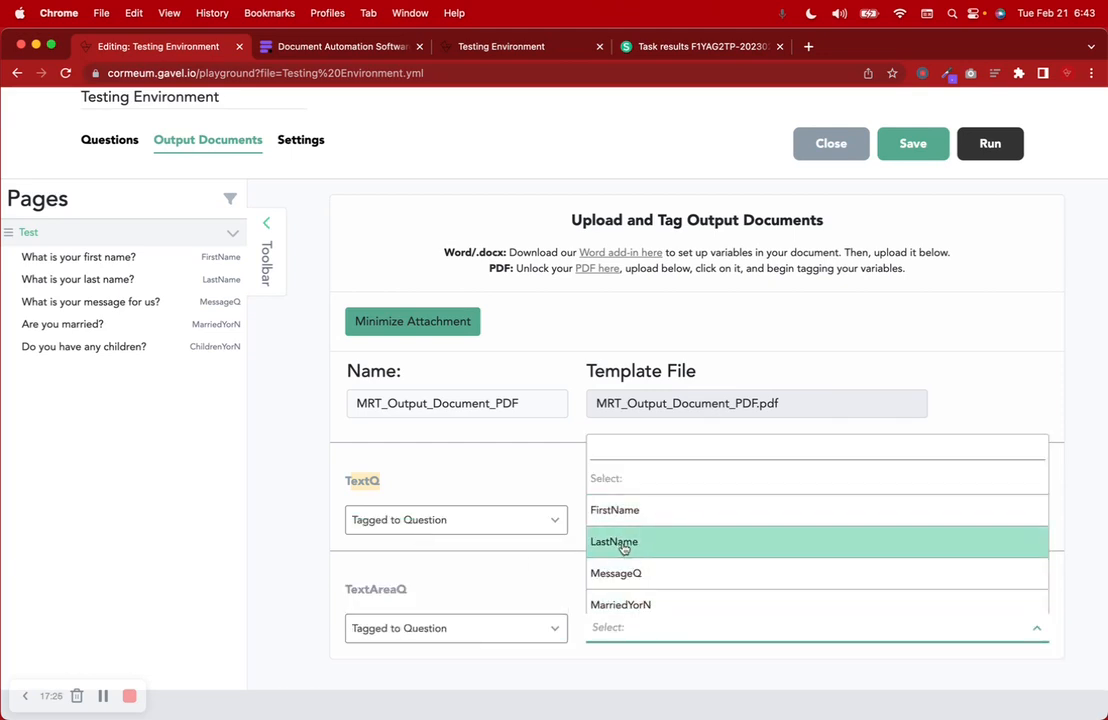
{"action": "left_click", "coordinate": [634, 573]}
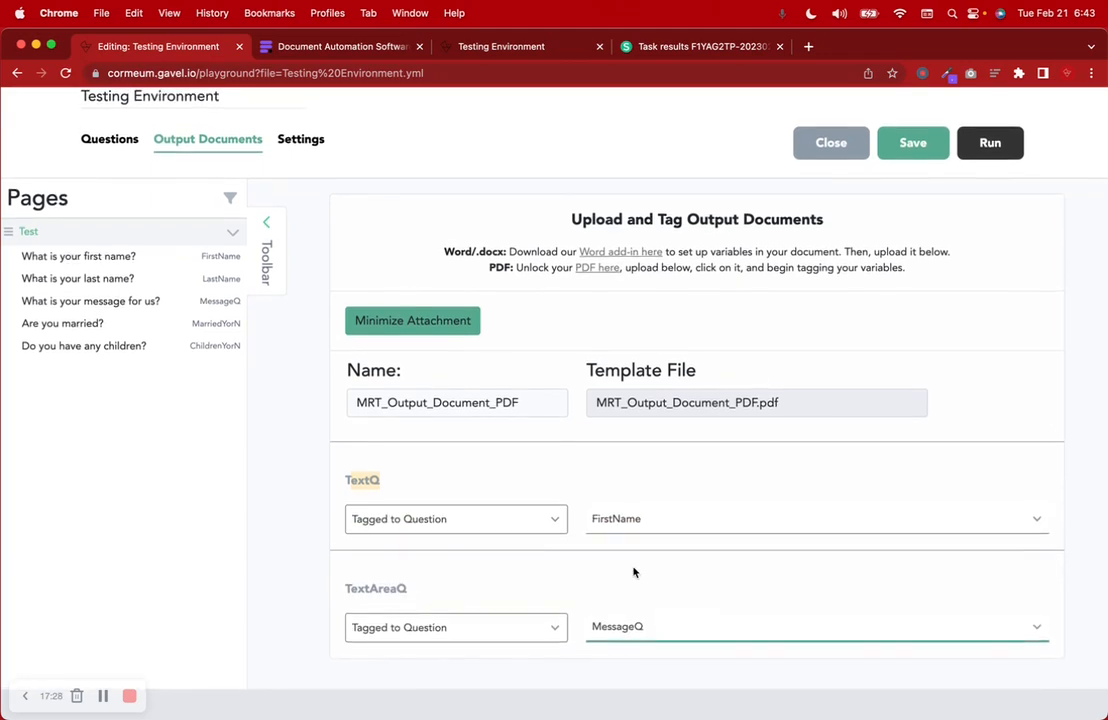
- Switch the TextQ field from a question tag to entered text and set it to ${FirstName}
{"action": "left_click", "coordinate": [470, 522]}
{"action": "left_click", "coordinate": [410, 618]}
{"action": "double_click", "coordinate": [637, 521]}
{"action": "type", "text": "asfgafgdf"}
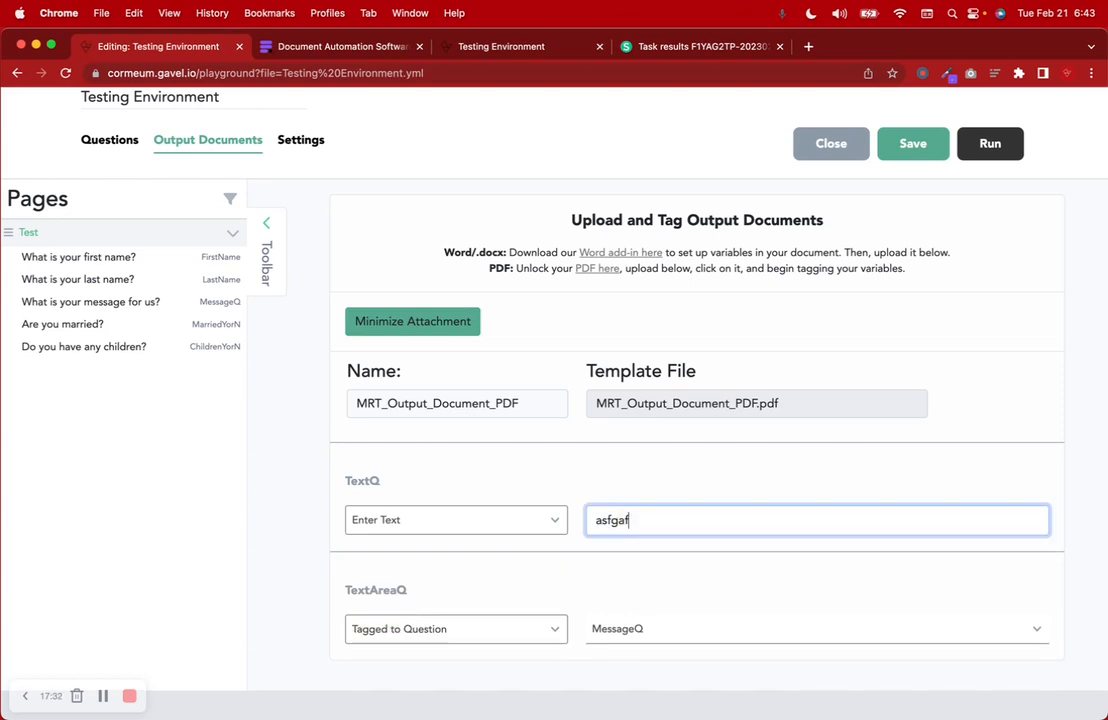
{"action": "key", "text": "BackSpace"}
{"action": "key", "text": "BackSpace"}
{"action": "key", "text": "BackSpace"}
{"action": "key", "text": "BackSpace"}
{"action": "key", "text": "BackSpace"}
{"action": "type", "text": "${}FirstNam"}
- Review the question variables that can be tagged to the TextAreaQ field
{"action": "left_click", "coordinate": [621, 630]}
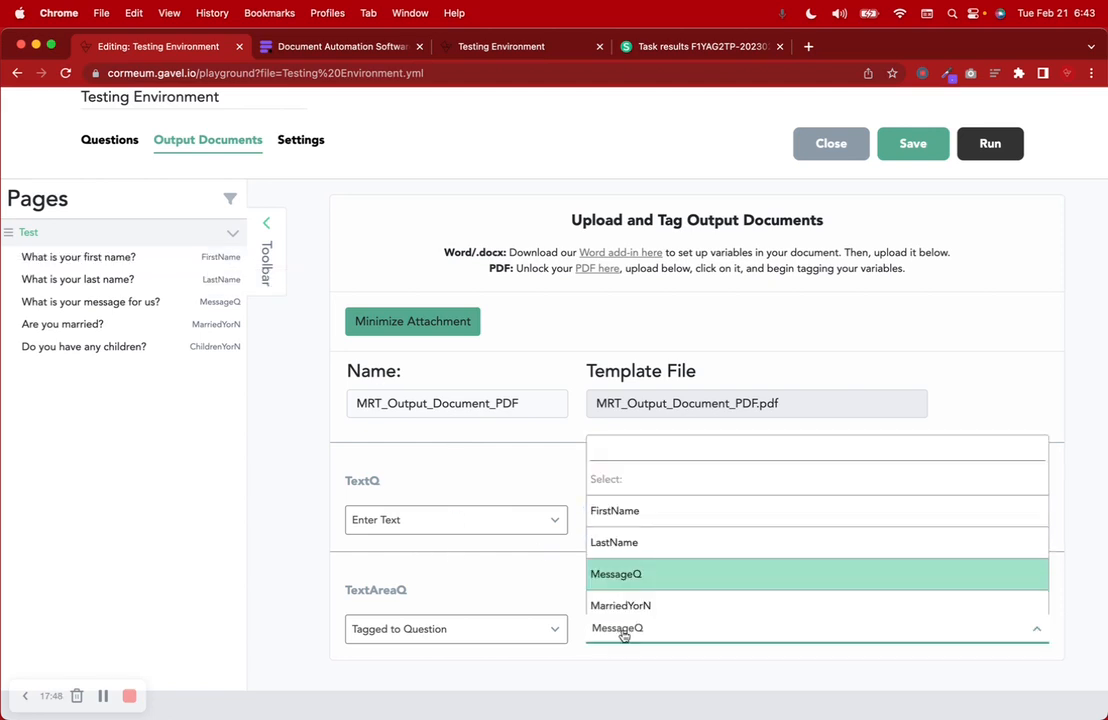
{"action": "scroll", "coordinate": [671, 604], "scroll_direction": "down", "scroll_amount": 1}
{"action": "scroll", "coordinate": [671, 604], "scroll_direction": "up", "scroll_amount": 1}
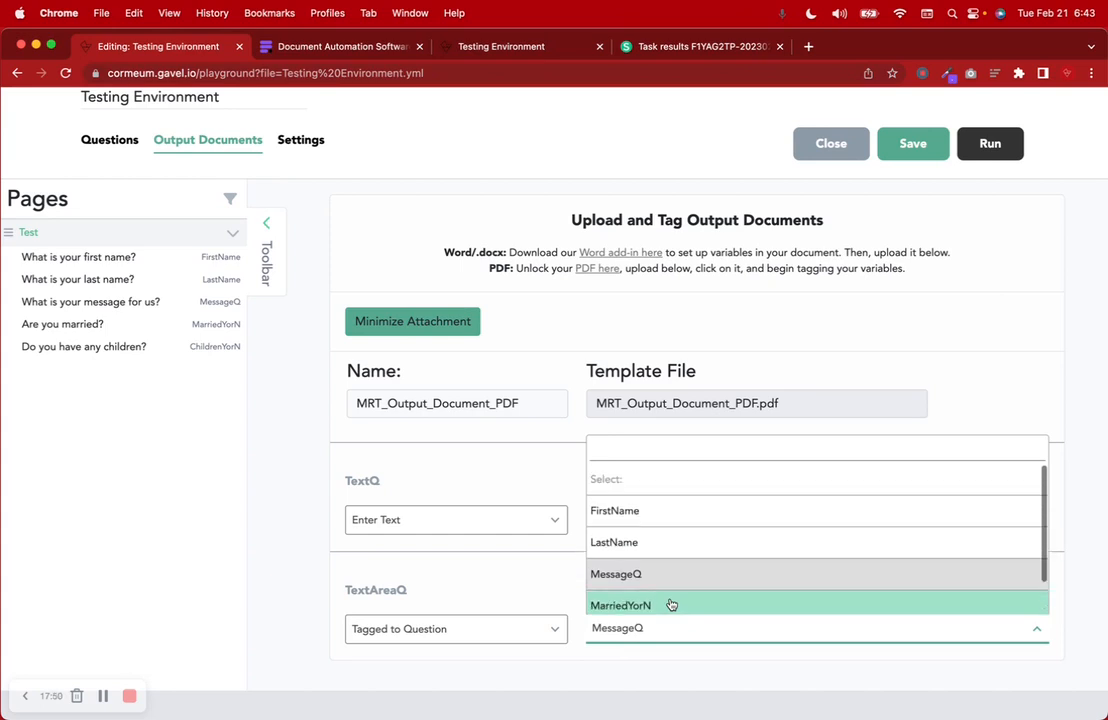
{"action": "left_click", "coordinate": [495, 582]}
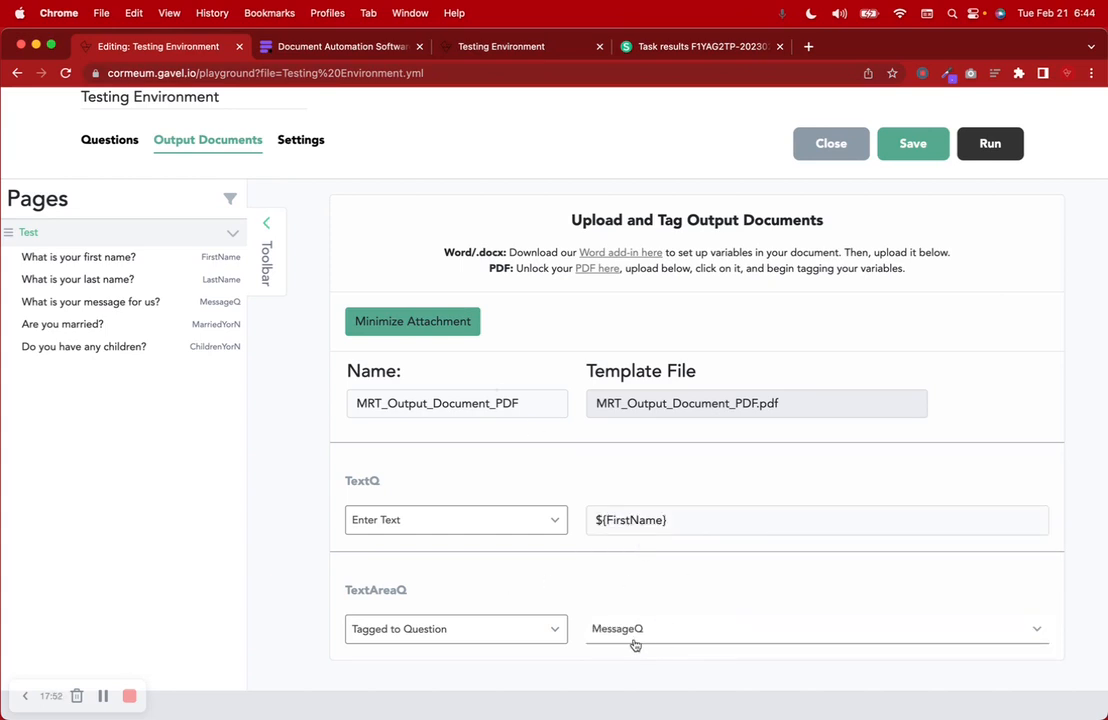
- Minimize the MRT attachment and upload TEST Sejda Form Feb 21 2023.pdf from Downloads as a second output document
{"action": "left_click", "coordinate": [420, 321]}
{"action": "scroll", "coordinate": [575, 591], "scroll_direction": "down", "scroll_amount": 2}
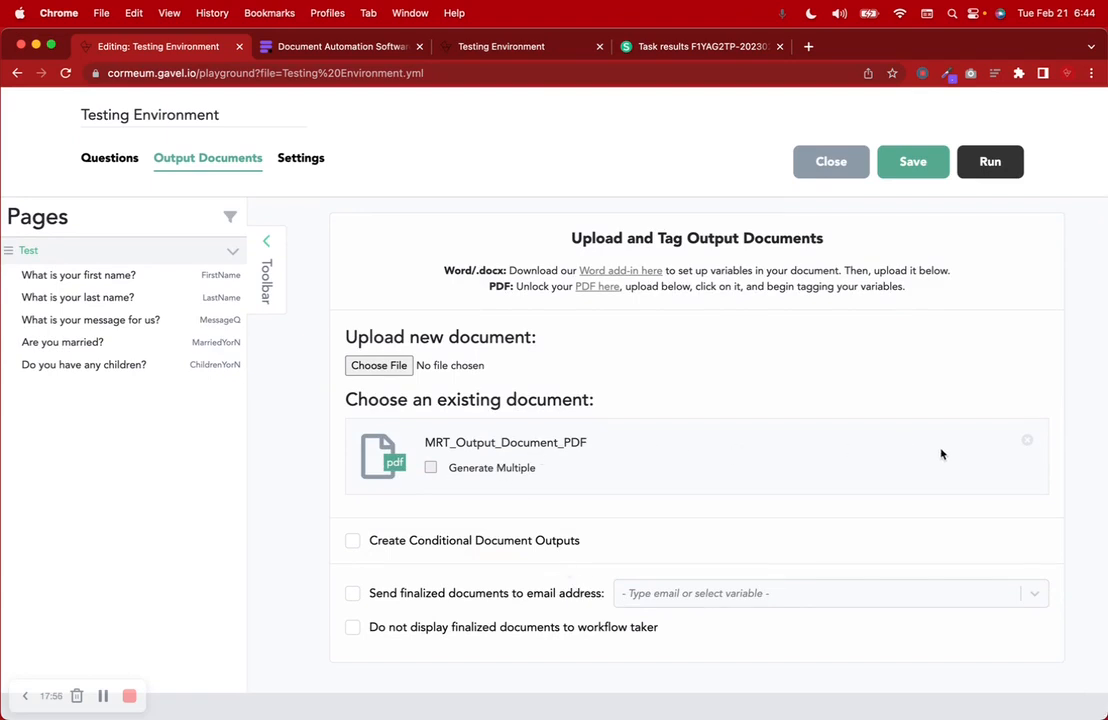
{"action": "left_click", "coordinate": [365, 366]}
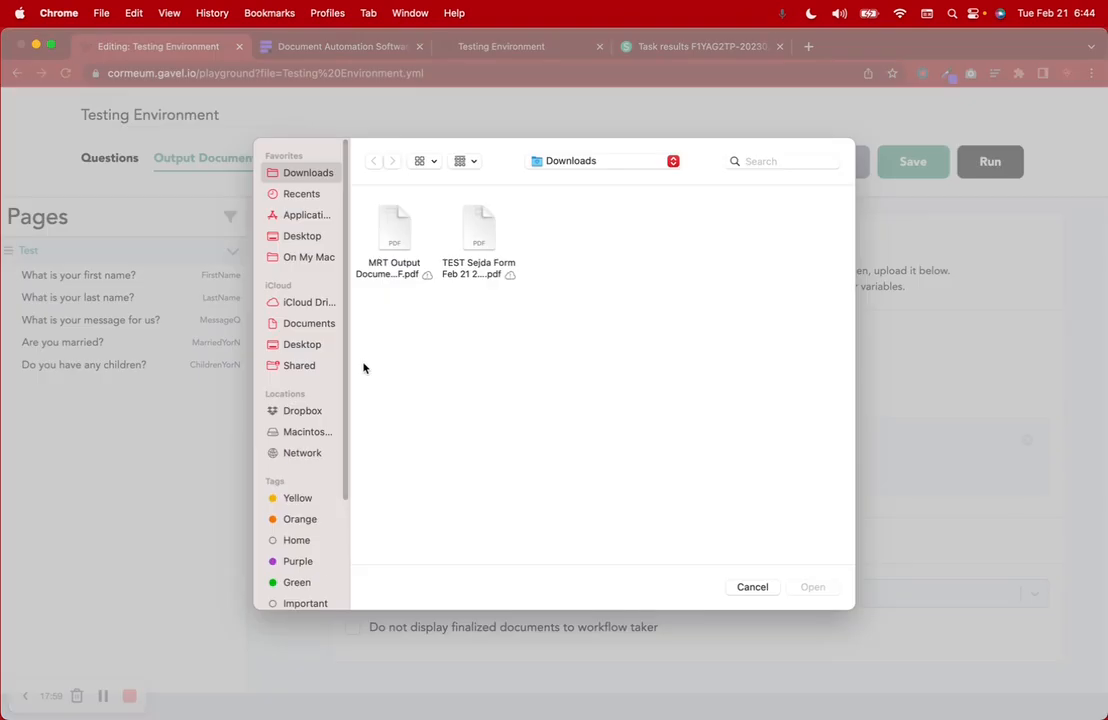
{"action": "left_click", "coordinate": [472, 226]}
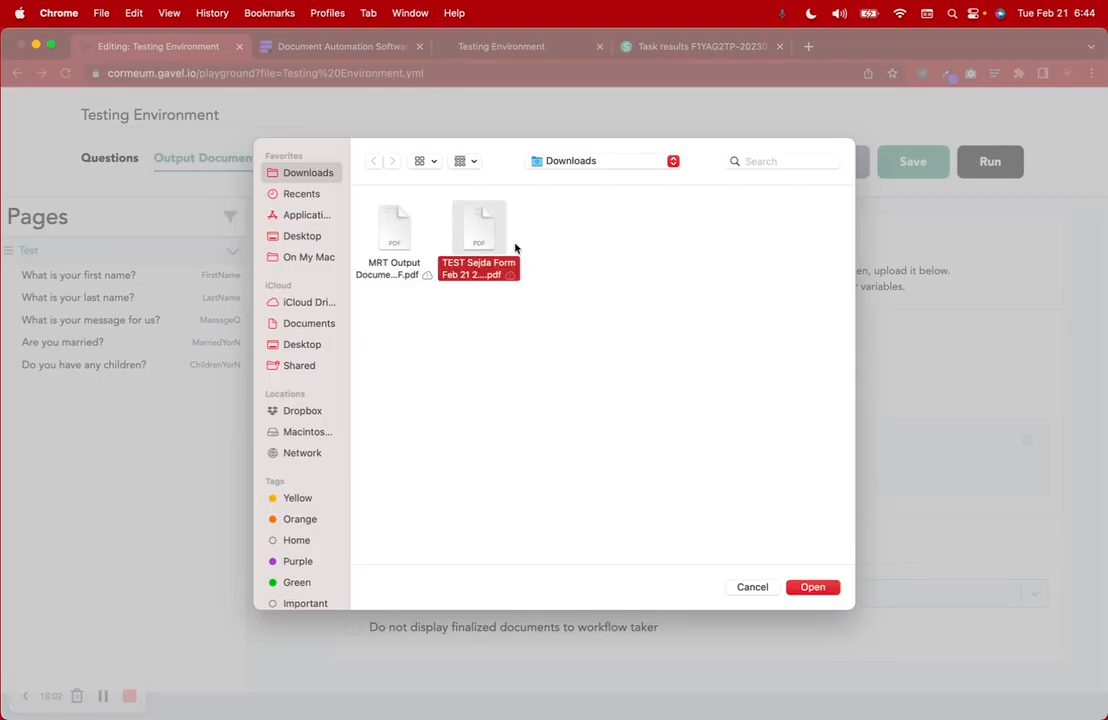
{"action": "left_click", "coordinate": [822, 588]}
- Rename the MRT_Output_Document_PDF attachment to MRT Output Document PDF, with spaces instead of underscores, and minimize it
{"action": "scroll", "coordinate": [643, 542], "scroll_direction": "down", "scroll_amount": 2}
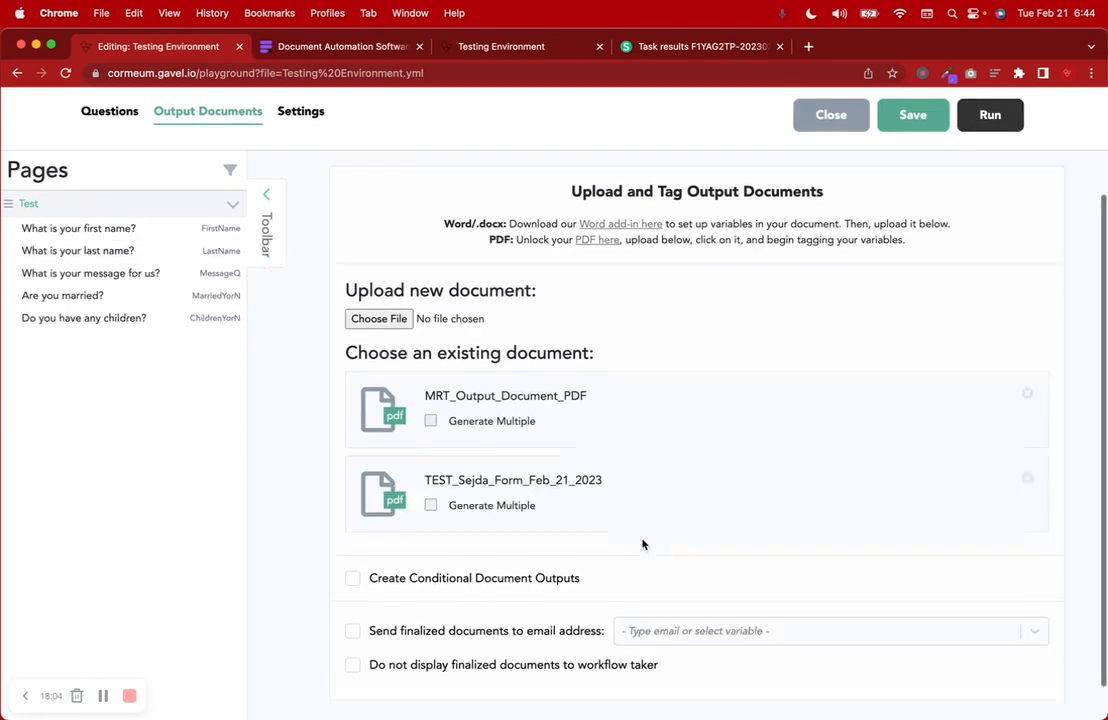
{"action": "left_click", "coordinate": [521, 367]}
{"action": "left_click", "coordinate": [381, 510]}
{"action": "left_click", "coordinate": [428, 510]}
{"action": "key", "text": "BackSpace"}
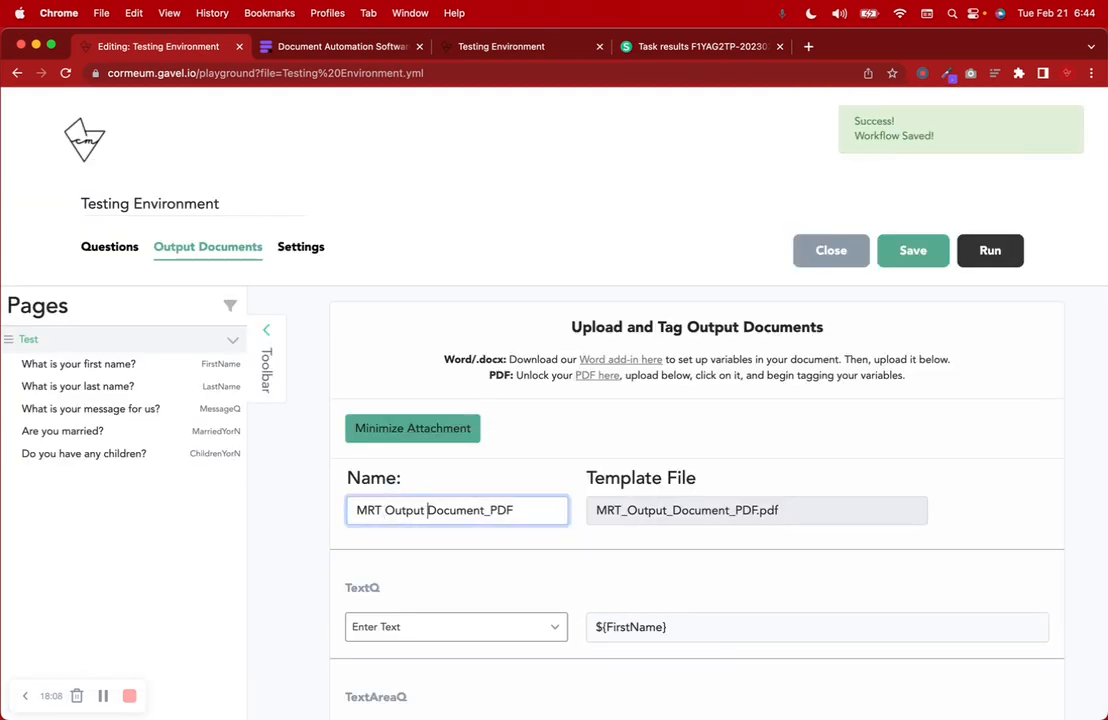
{"action": "left_click", "coordinate": [488, 510]}
{"action": "left_click", "coordinate": [537, 511]}
{"action": "left_click", "coordinate": [491, 510]}
{"action": "key", "text": "BackSpace"}
{"action": "left_click", "coordinate": [468, 427]}
- Open the TEST_Sejda_Form_Feb_21_2023 attachment and rename it TEST Sejda Form Feb 21 2023
{"action": "scroll", "coordinate": [463, 414], "scroll_direction": "down", "scroll_amount": 3}
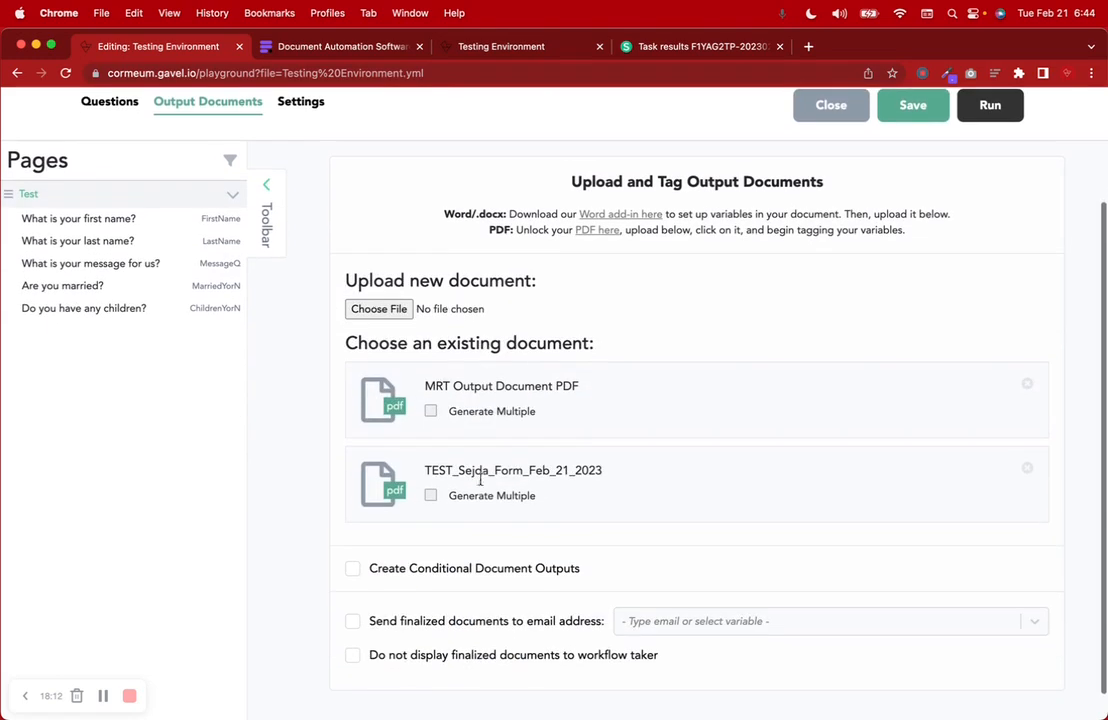
{"action": "left_click", "coordinate": [485, 480]}
{"action": "left_click", "coordinate": [389, 364]}
{"action": "key", "text": "BackSpace"}
{"action": "left_click", "coordinate": [424, 364]}
{"action": "key", "text": "BackSpace"}
{"action": "left_click", "coordinate": [455, 365]}
{"action": "key", "text": "BackSpace"}
{"action": "left_click", "coordinate": [479, 364]}
{"action": "key", "text": "BackSpace"}
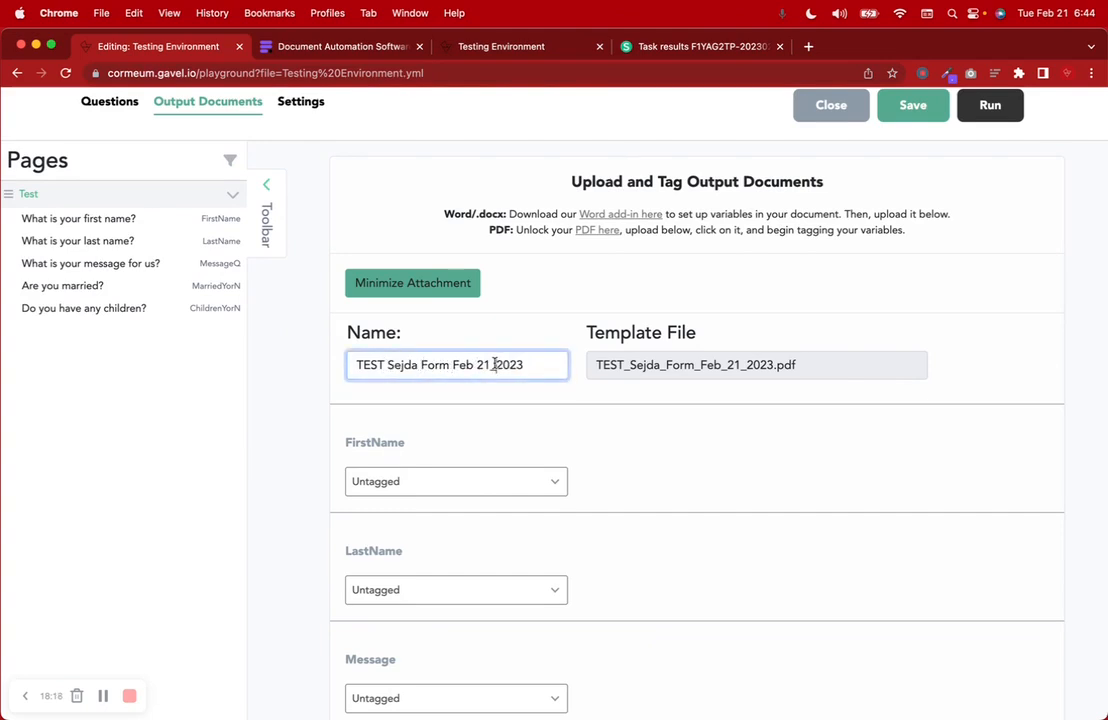
{"action": "left_click", "coordinate": [497, 365]}
{"action": "key", "text": "BackSpace"}
{"action": "left_click", "coordinate": [550, 428]}
- Examine the names of the fields listed for the TEST Sejda form, from FirstName down to IHaveChildren
{"action": "scroll", "coordinate": [553, 428], "scroll_direction": "down", "scroll_amount": 3}
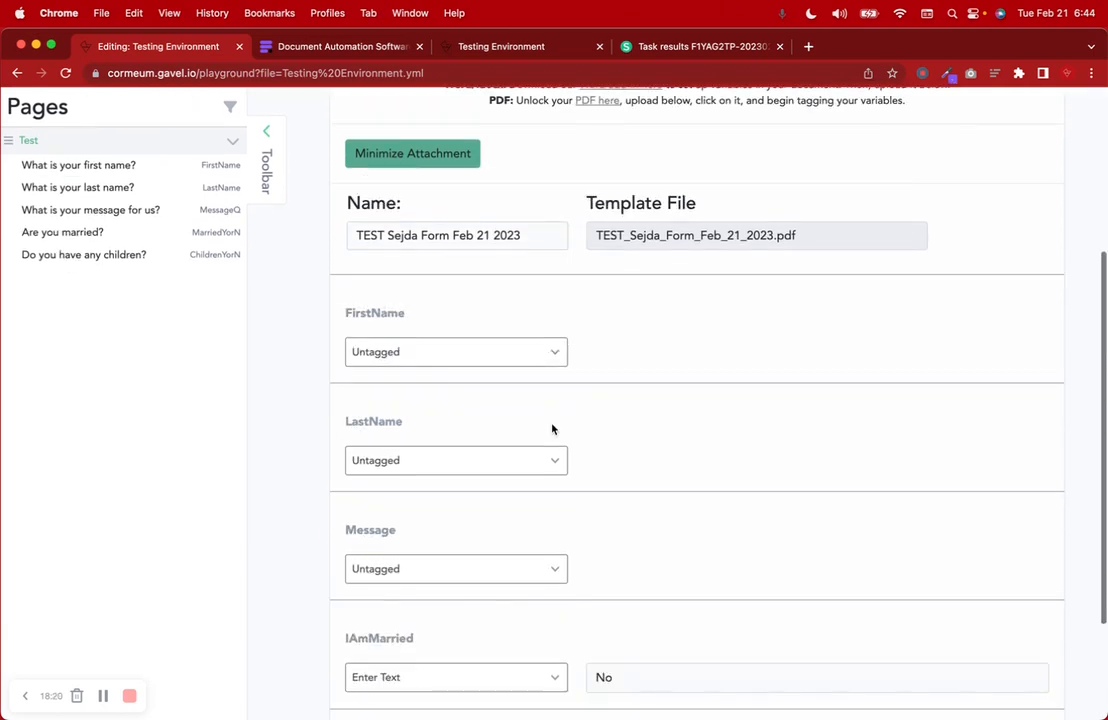
{"action": "scroll", "coordinate": [365, 312], "scroll_direction": "down", "scroll_amount": 3}
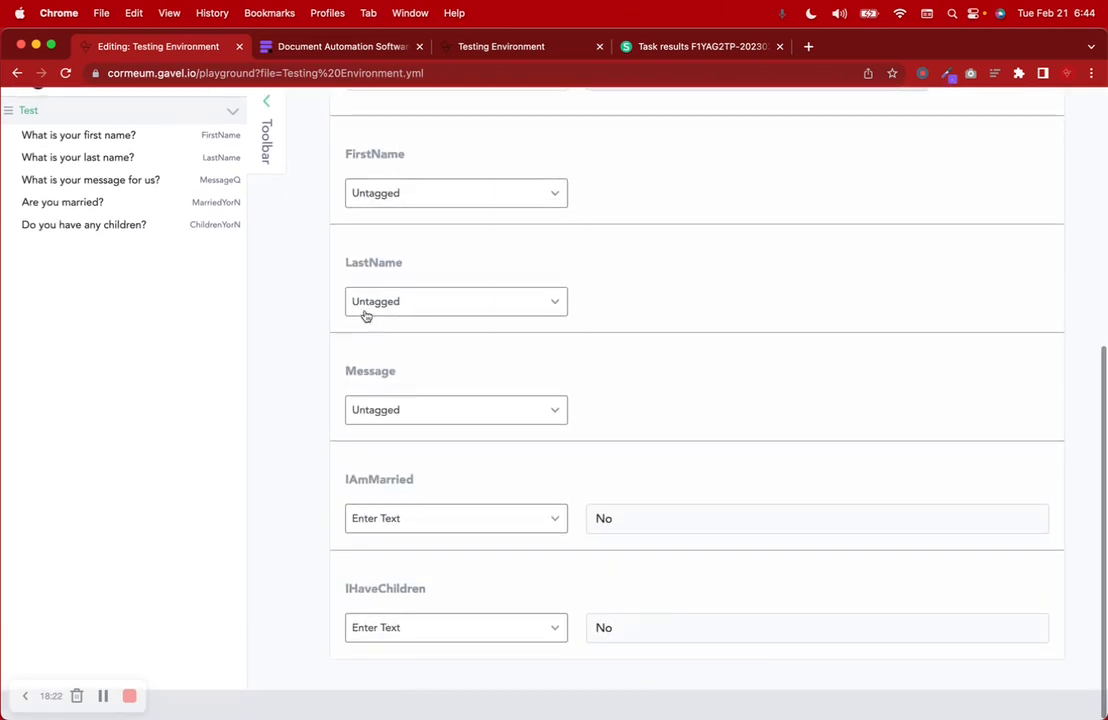
{"action": "scroll", "coordinate": [363, 316], "scroll_direction": "up", "scroll_amount": 2}
{"action": "left_click_drag", "start_coordinate": [343, 249], "coordinate": [430, 255]}
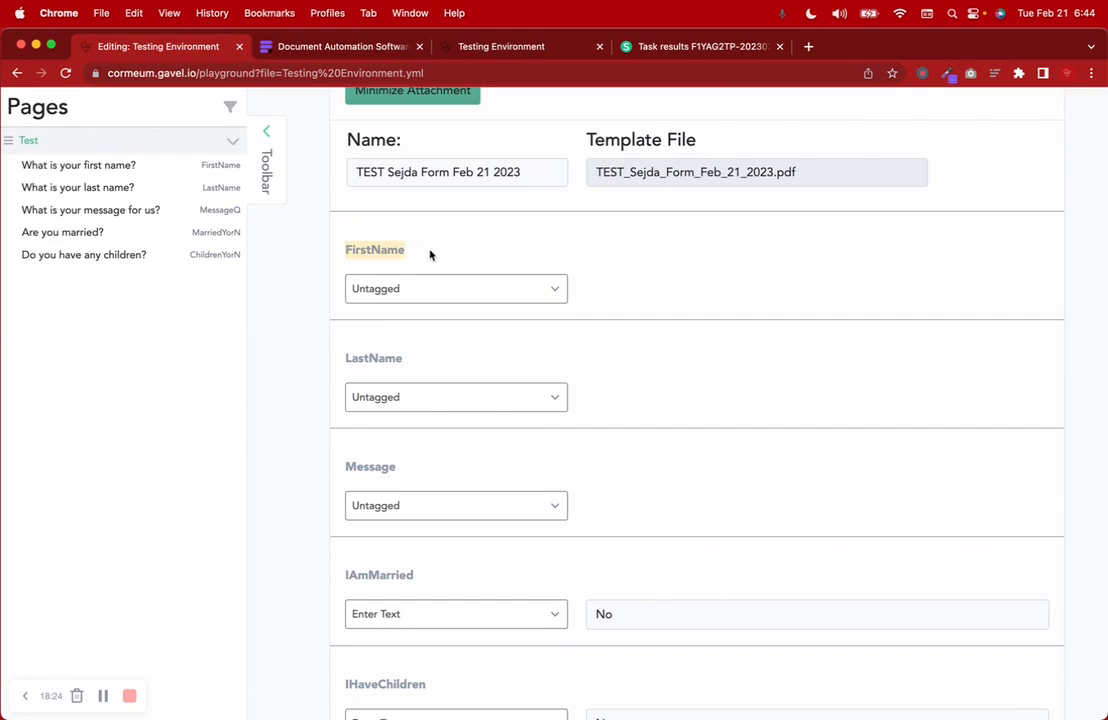
{"action": "left_click_drag", "start_coordinate": [343, 360], "coordinate": [434, 362]}
{"action": "left_click_drag", "start_coordinate": [342, 481], "coordinate": [415, 481]}
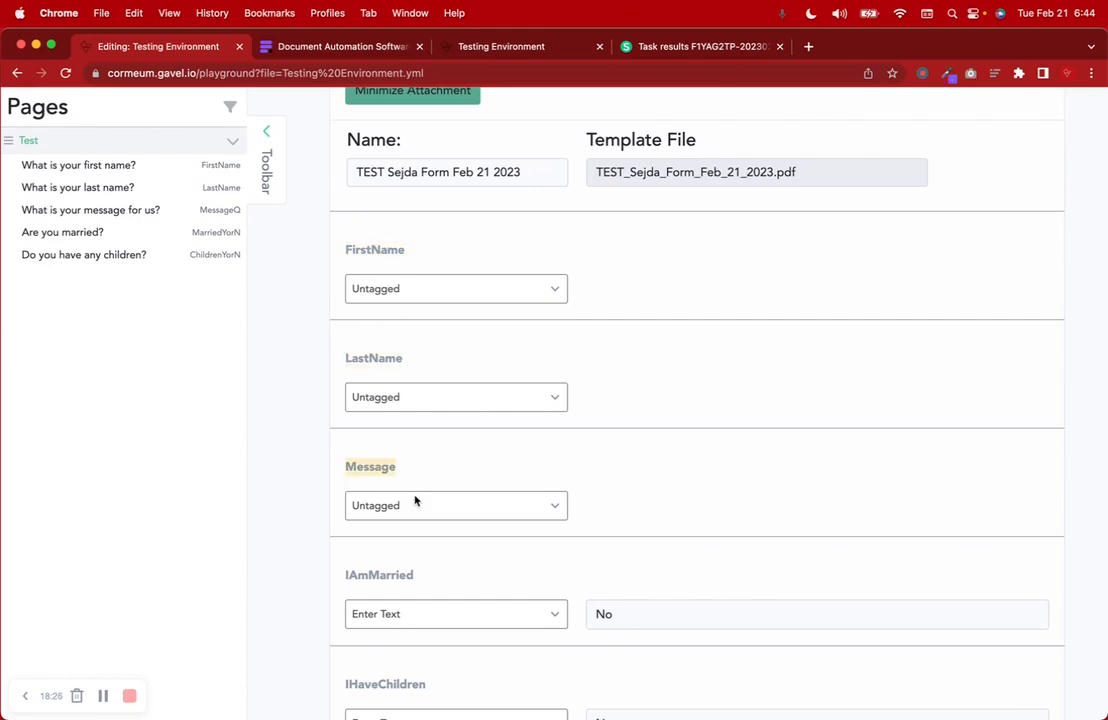
{"action": "left_click_drag", "start_coordinate": [343, 587], "coordinate": [420, 584]}
{"action": "scroll", "coordinate": [420, 584], "scroll_direction": "down", "scroll_amount": 2}
{"action": "left_click_drag", "start_coordinate": [339, 589], "coordinate": [447, 590]}
{"action": "scroll", "coordinate": [447, 590], "scroll_direction": "up", "scroll_amount": 2}
- Tag the Sejda form's FirstName and LastName fields to the questions FirstName and LastName
{"action": "left_click", "coordinate": [475, 287]}
{"action": "left_click", "coordinate": [448, 316]}
{"action": "left_click", "coordinate": [623, 302]}
{"action": "left_click", "coordinate": [631, 373]}
{"action": "left_click", "coordinate": [453, 400]}
{"action": "left_click", "coordinate": [400, 421]}
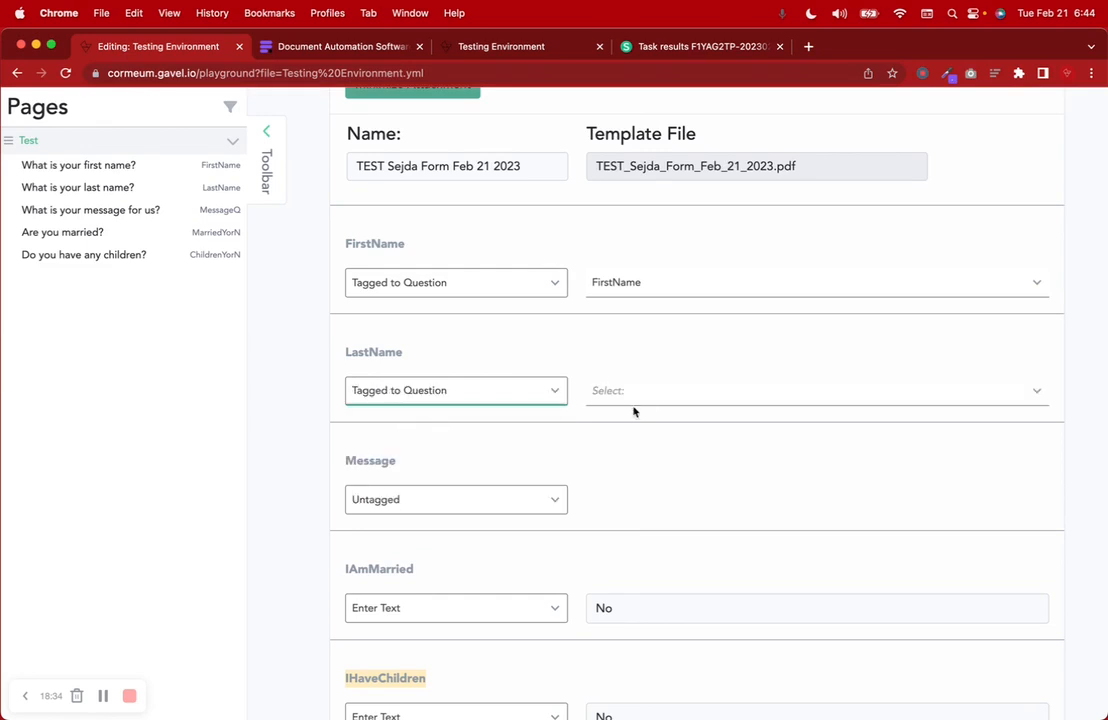
{"action": "left_click", "coordinate": [641, 393]}
{"action": "left_click", "coordinate": [619, 515]}
- Tag the Sejda form's Message field to the MessageQ question
{"action": "left_click", "coordinate": [425, 507]}
{"action": "scroll", "coordinate": [418, 516], "scroll_direction": "down", "scroll_amount": 1}
{"action": "left_click", "coordinate": [405, 497]}
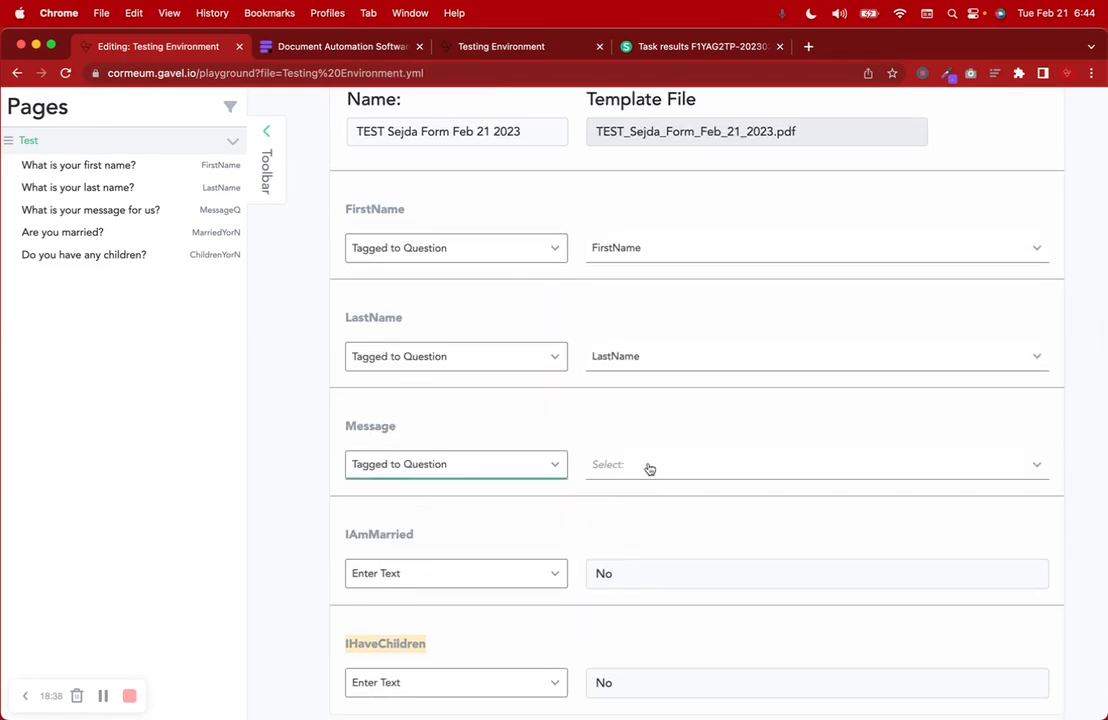
{"action": "left_click", "coordinate": [648, 467]}
{"action": "left_click", "coordinate": [623, 618]}
- Tag the IAmMarried field to the MarriedYorN question and select Yes as the answer that makes it true
{"action": "scroll", "coordinate": [589, 537], "scroll_direction": "down", "scroll_amount": 1}
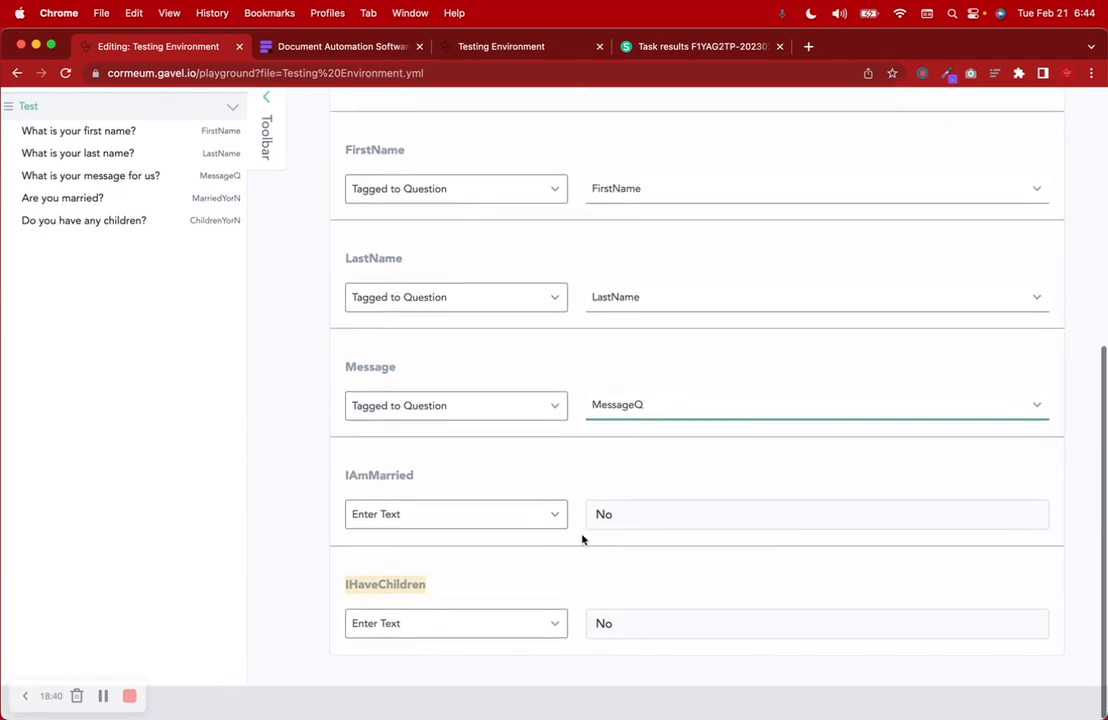
{"action": "left_click", "coordinate": [415, 520]}
{"action": "left_click", "coordinate": [420, 549]}
{"action": "left_click", "coordinate": [626, 520]}
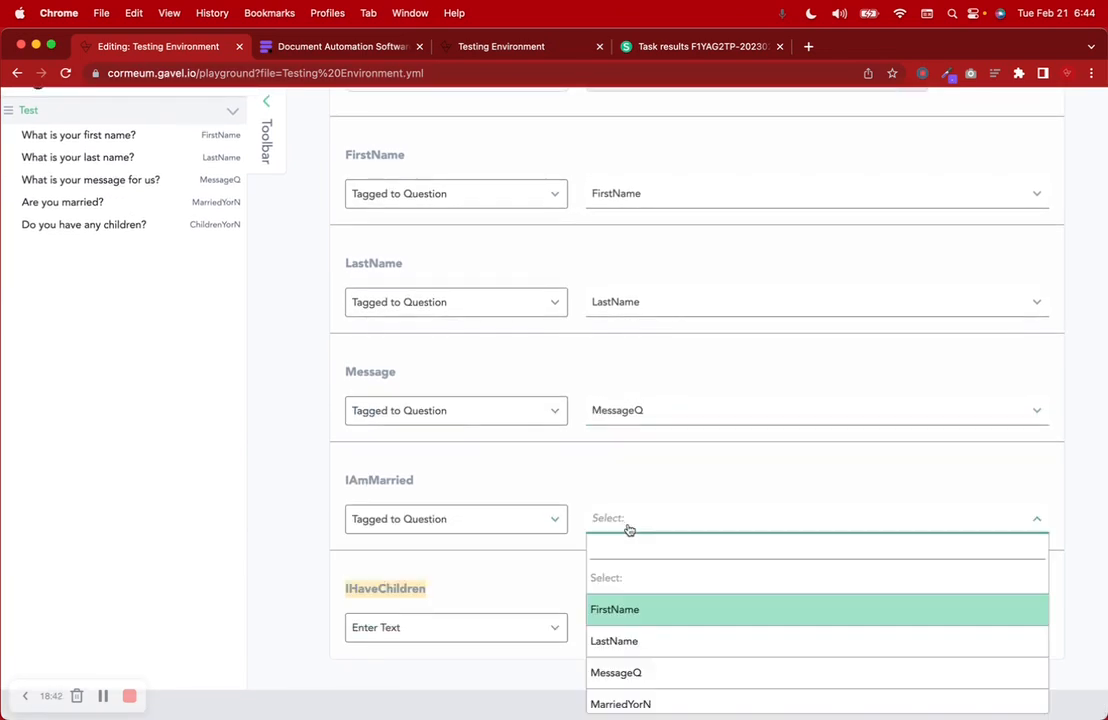
{"action": "scroll", "coordinate": [645, 630], "scroll_direction": "down", "scroll_amount": 1}
{"action": "left_click", "coordinate": [634, 666]}
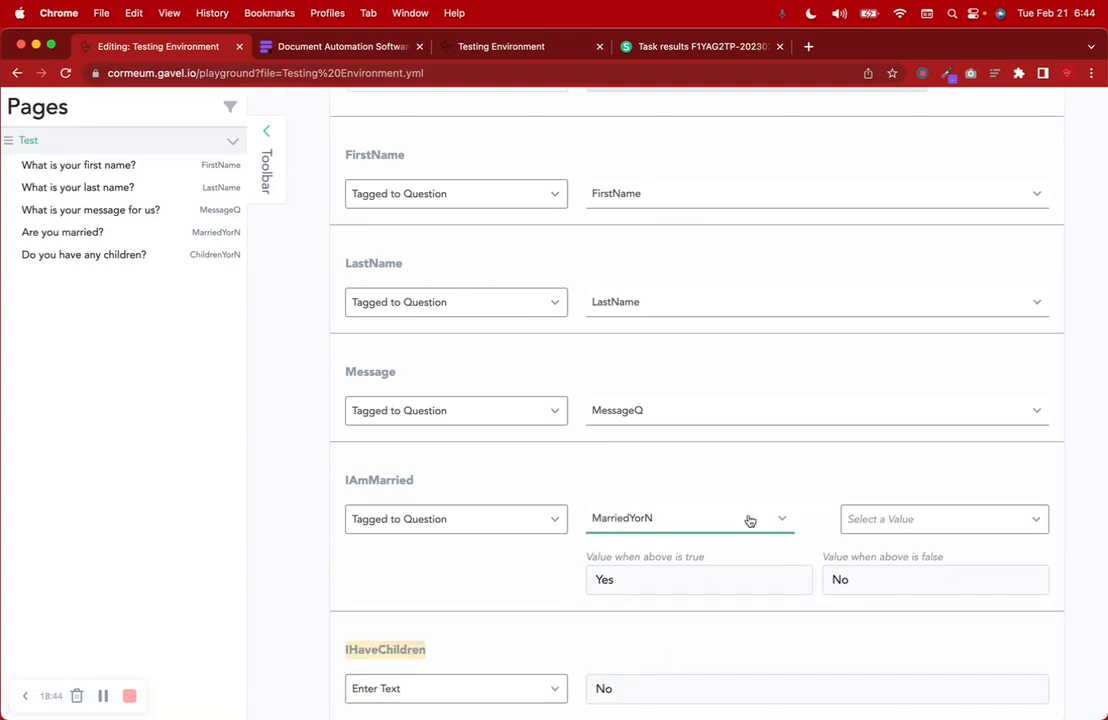
{"action": "scroll", "coordinate": [749, 517], "scroll_direction": "down", "scroll_amount": 1}
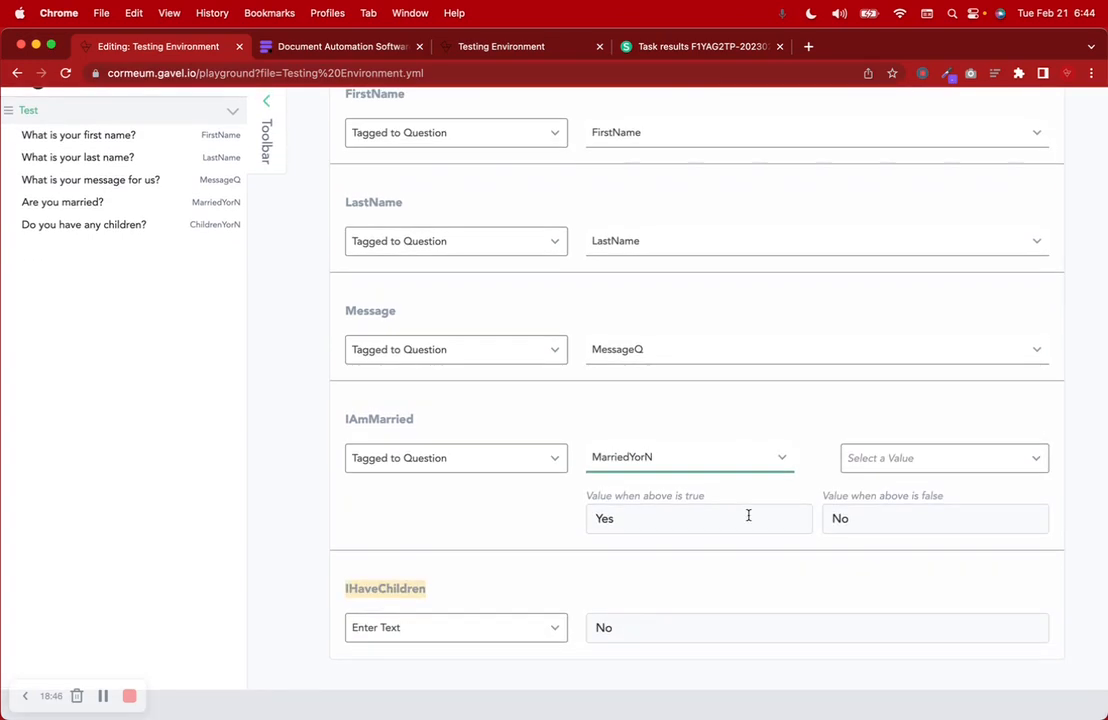
{"action": "left_click", "coordinate": [878, 462]}
{"action": "left_click", "coordinate": [878, 519]}
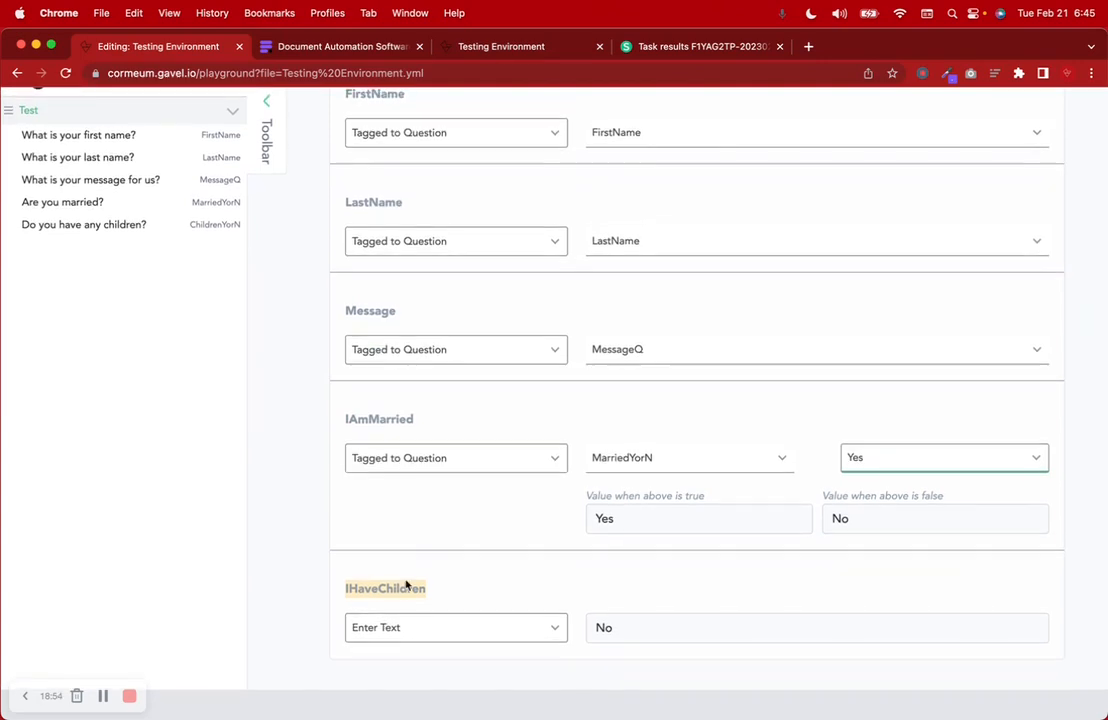
- Tag the IHaveChildren field to the ChildrenYorN question with Yes as the answer that makes it true, and save the workflow
{"action": "left_click", "coordinate": [388, 628]}
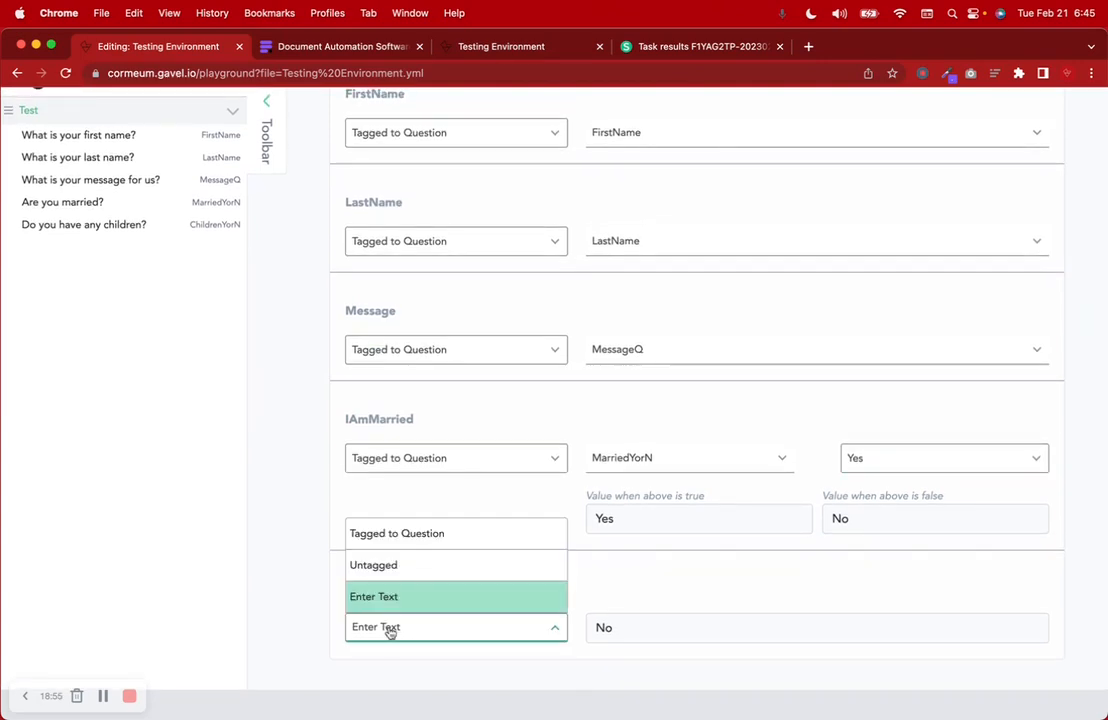
{"action": "left_click", "coordinate": [395, 535]}
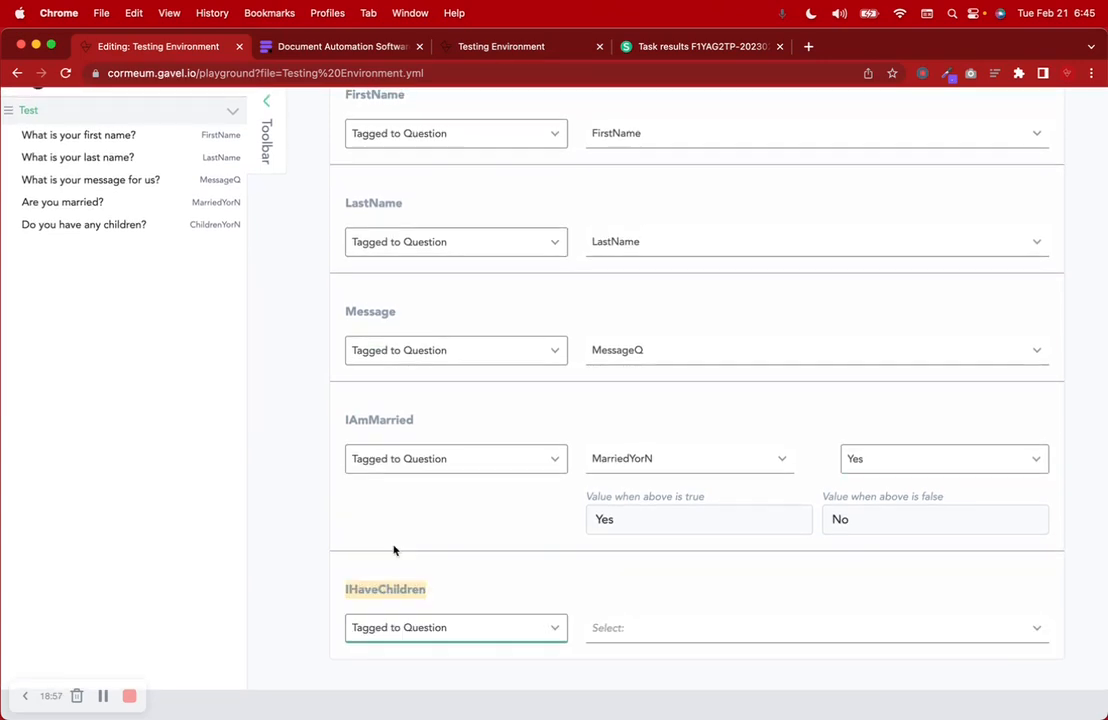
{"action": "left_click", "coordinate": [618, 624]}
{"action": "scroll", "coordinate": [631, 574], "scroll_direction": "down", "scroll_amount": 1}
{"action": "left_click", "coordinate": [637, 596]}
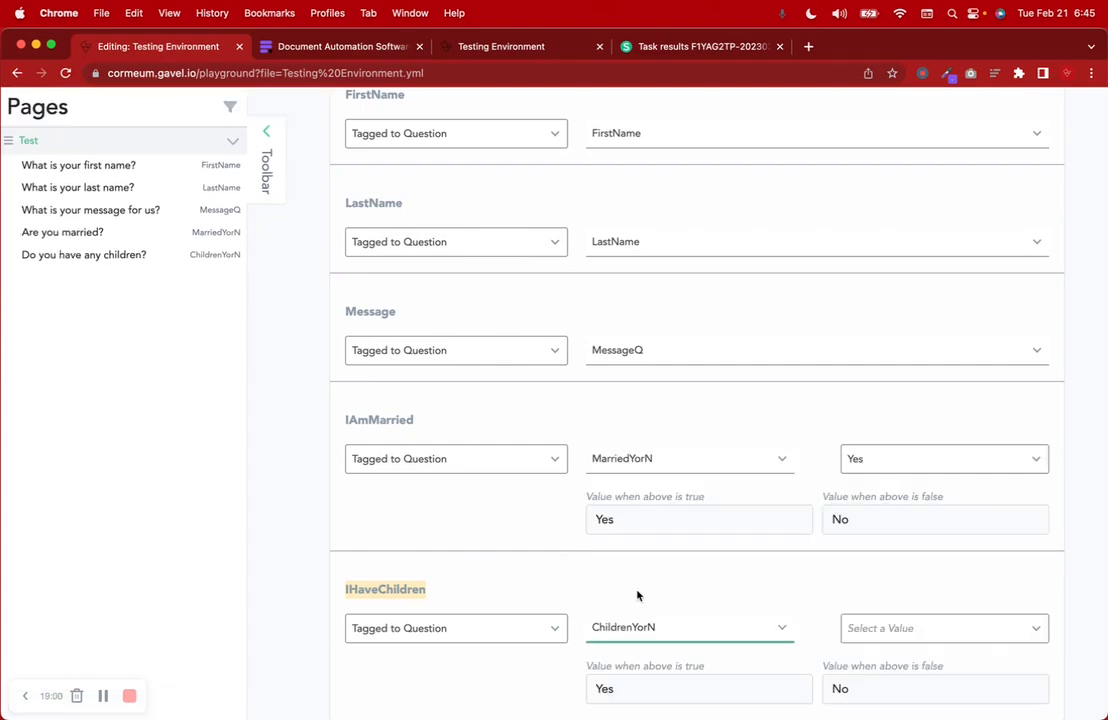
{"action": "scroll", "coordinate": [640, 600], "scroll_direction": "down", "scroll_amount": 1}
{"action": "left_click", "coordinate": [863, 568]}
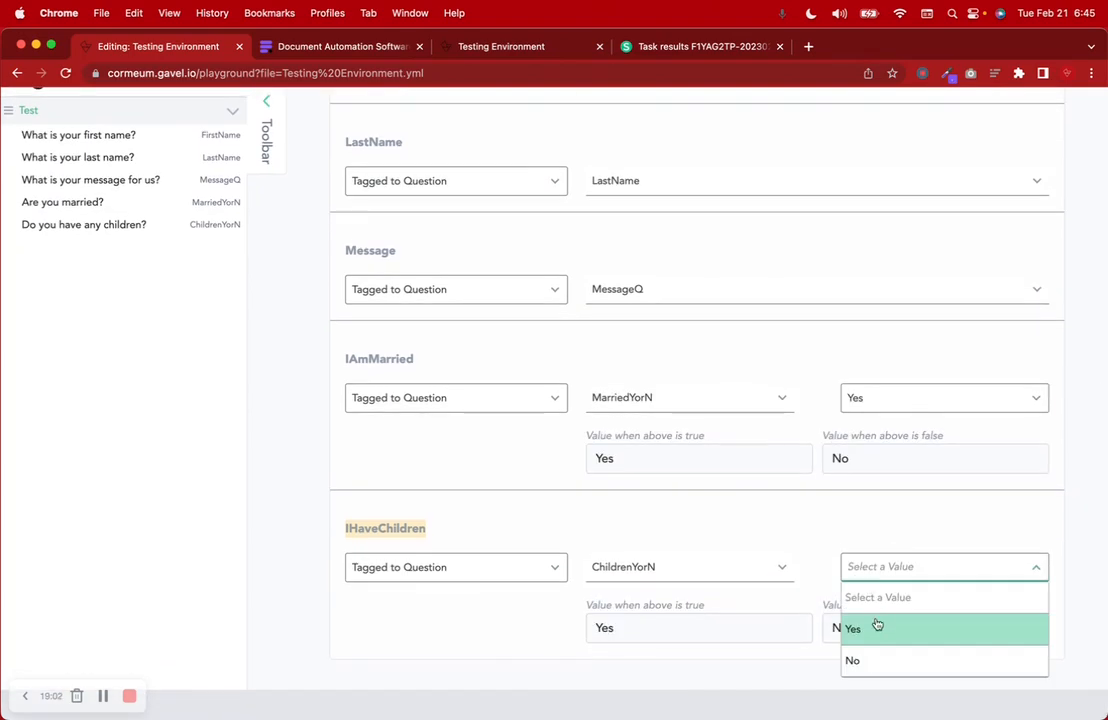
{"action": "left_click", "coordinate": [877, 625]}
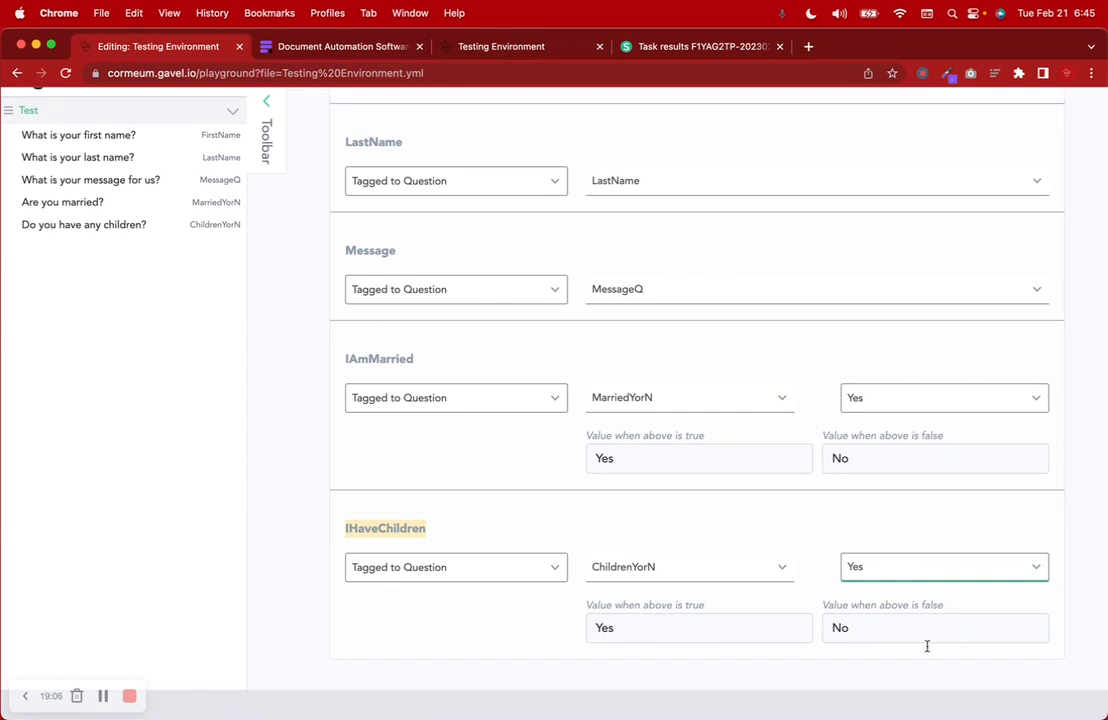
{"action": "scroll", "coordinate": [912, 610], "scroll_direction": "up", "scroll_amount": 6}
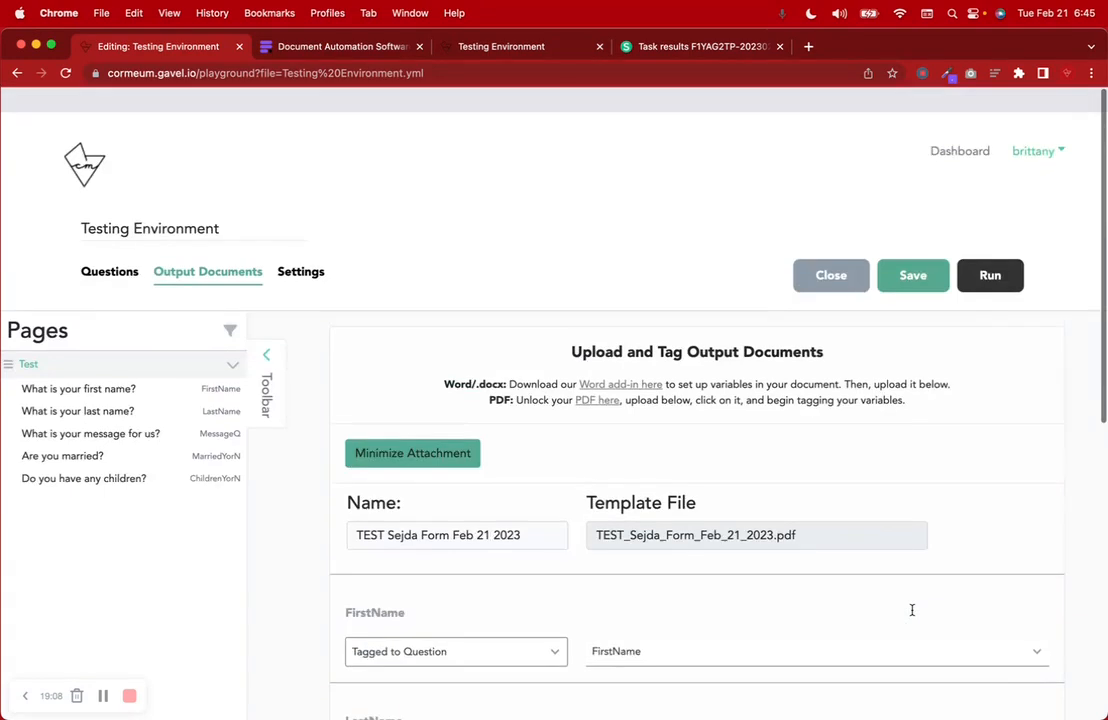
{"action": "left_click", "coordinate": [903, 250]}
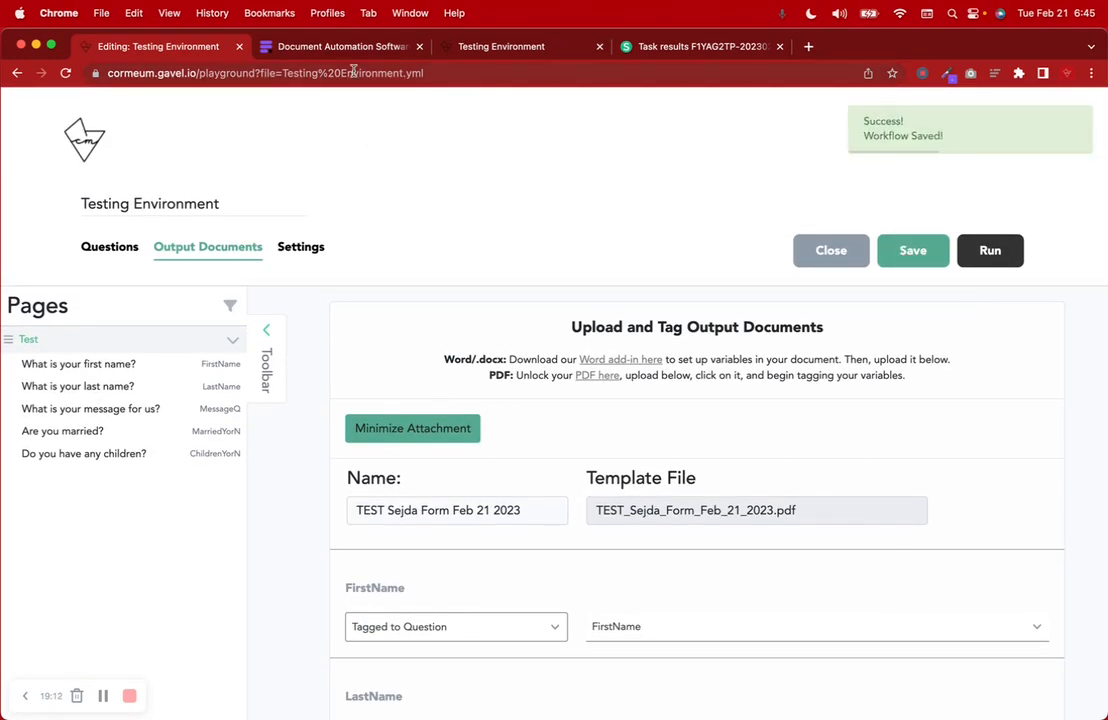
- Close the PDF field renamer page and reload the running Testing Environment questionnaire
{"action": "left_click", "coordinate": [335, 47]}
{"action": "left_click", "coordinate": [66, 73]}
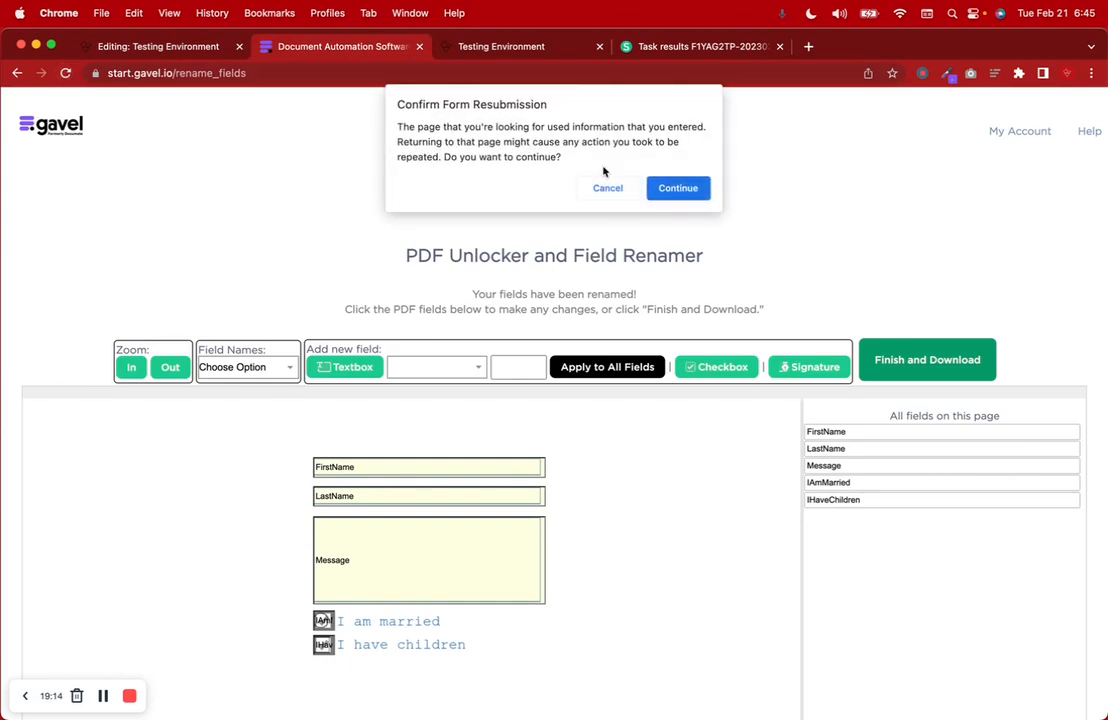
{"action": "left_click", "coordinate": [419, 46]}
{"action": "left_click", "coordinate": [335, 45]}
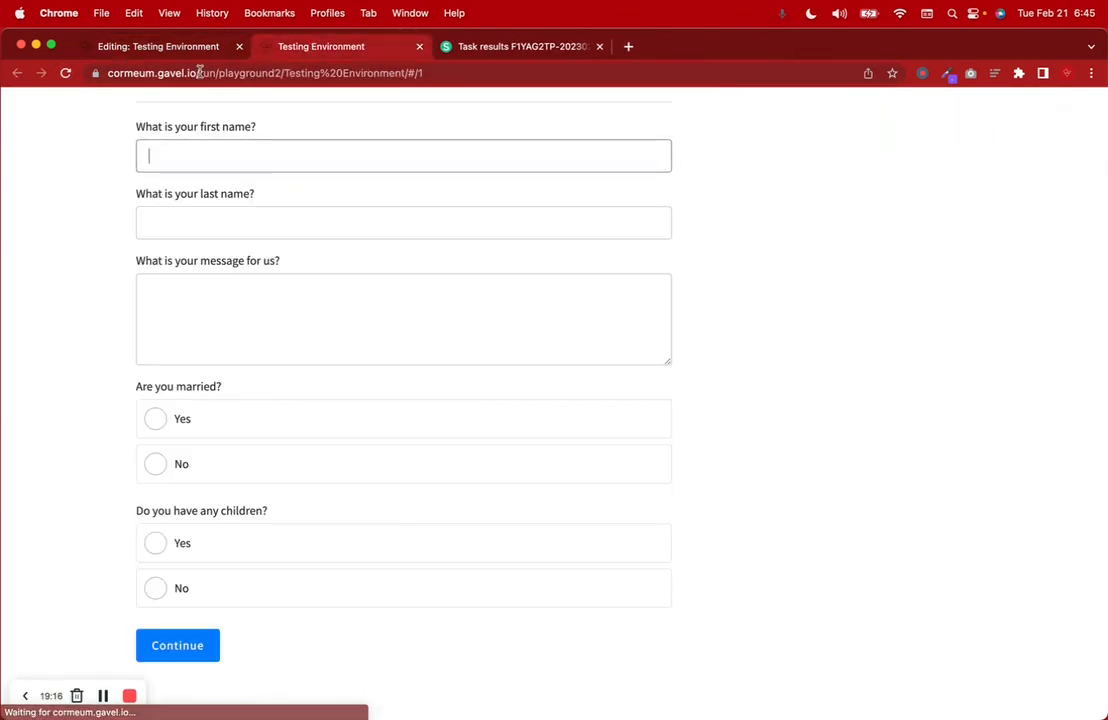
{"action": "left_click", "coordinate": [68, 74]}
{"action": "scroll", "coordinate": [598, 274], "scroll_direction": "up", "scroll_amount": 1}
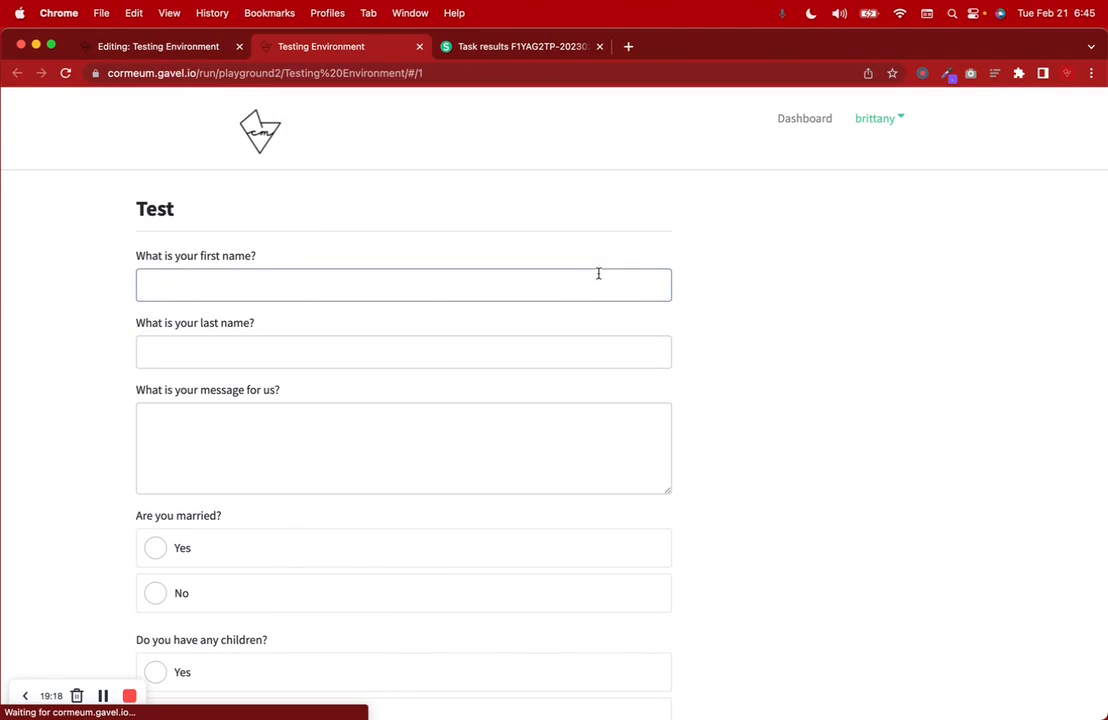
{"action": "left_click", "coordinate": [155, 43]}
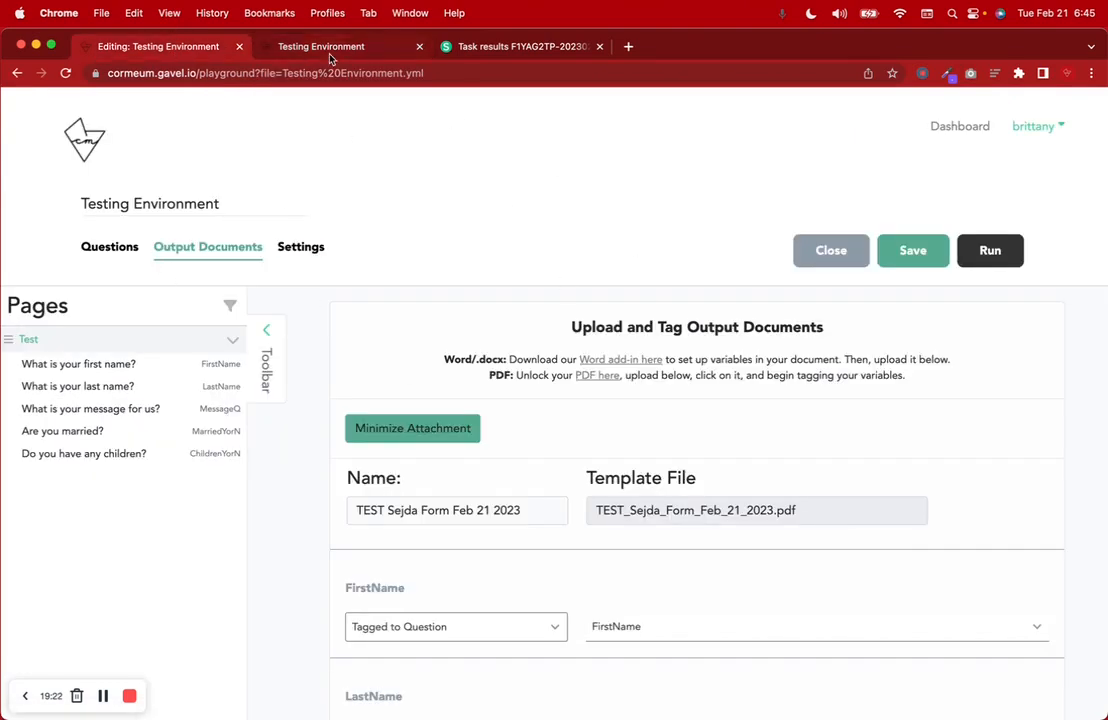
{"action": "left_click", "coordinate": [290, 46]}
- Fill in the first and last name questions of the questionnaire with the person's name
{"action": "type", "text": "Brit"}
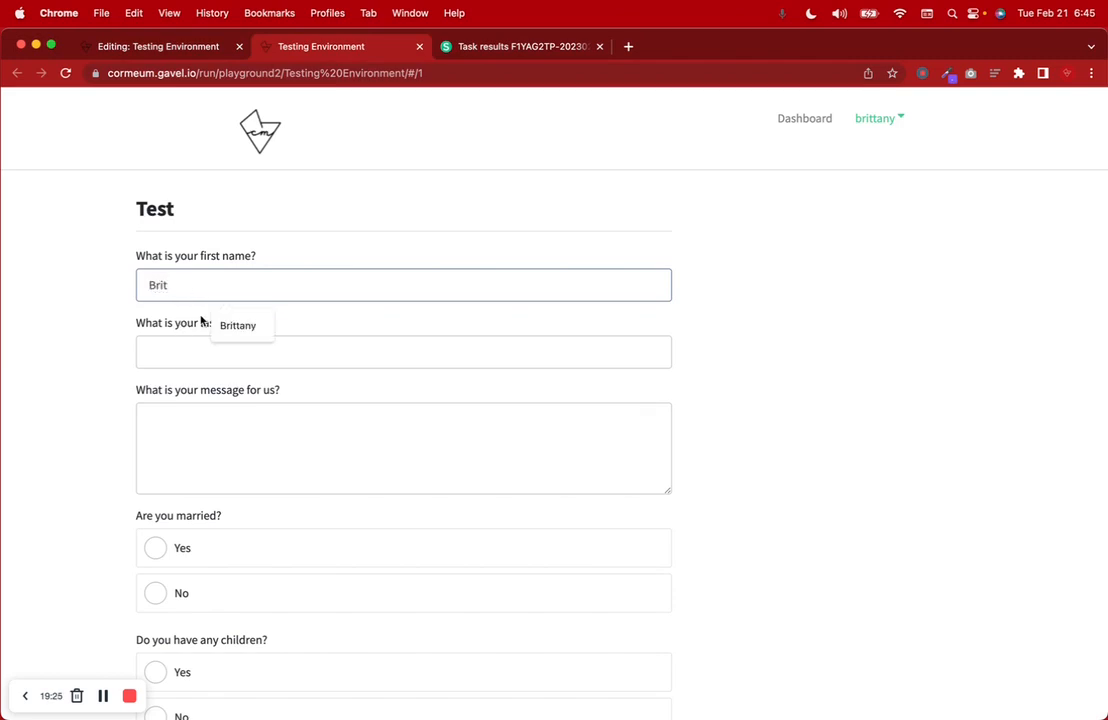
{"action": "left_click", "coordinate": [215, 325]}
{"action": "left_click", "coordinate": [205, 352]}
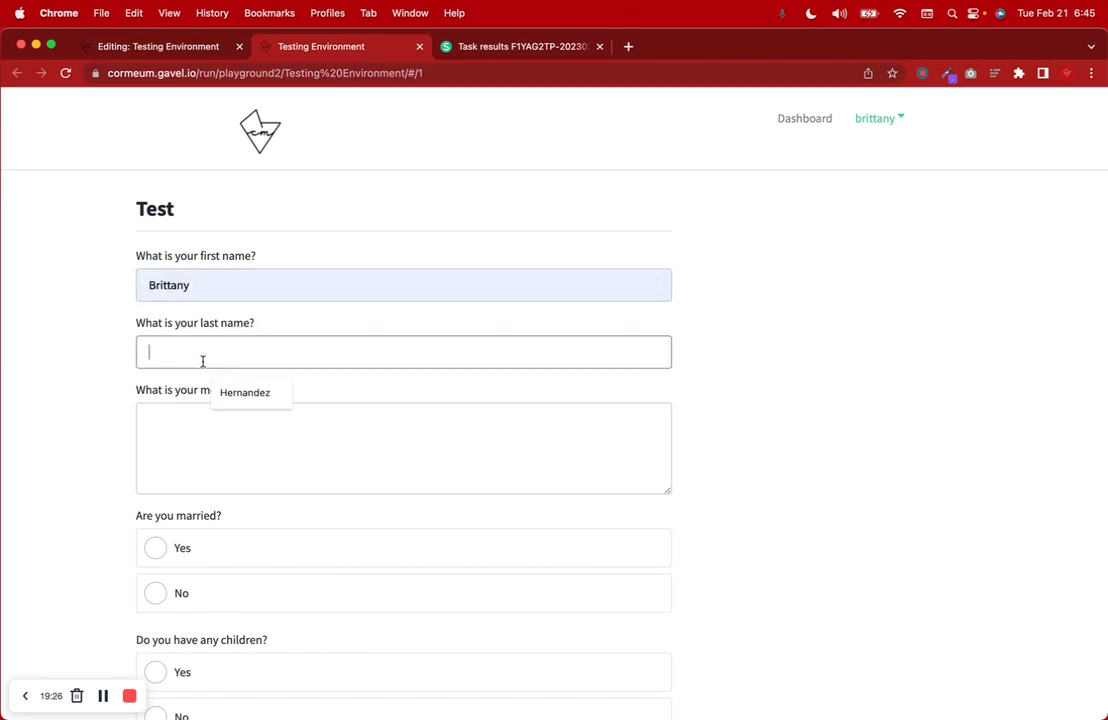
{"action": "left_click", "coordinate": [236, 390]}
- Enter the message "I hope you have a lovely day!" followed by "Love," and the sender's first name
{"action": "left_click", "coordinate": [213, 486]}
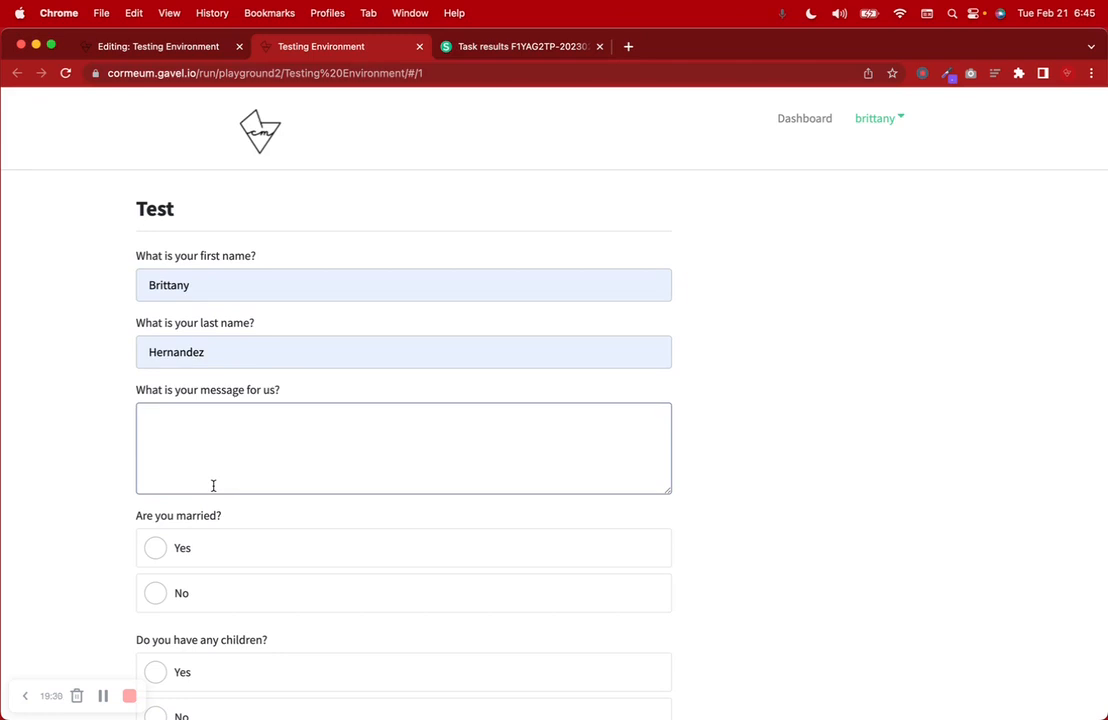
{"action": "type", "text": "I hope you have a lovely day!"}
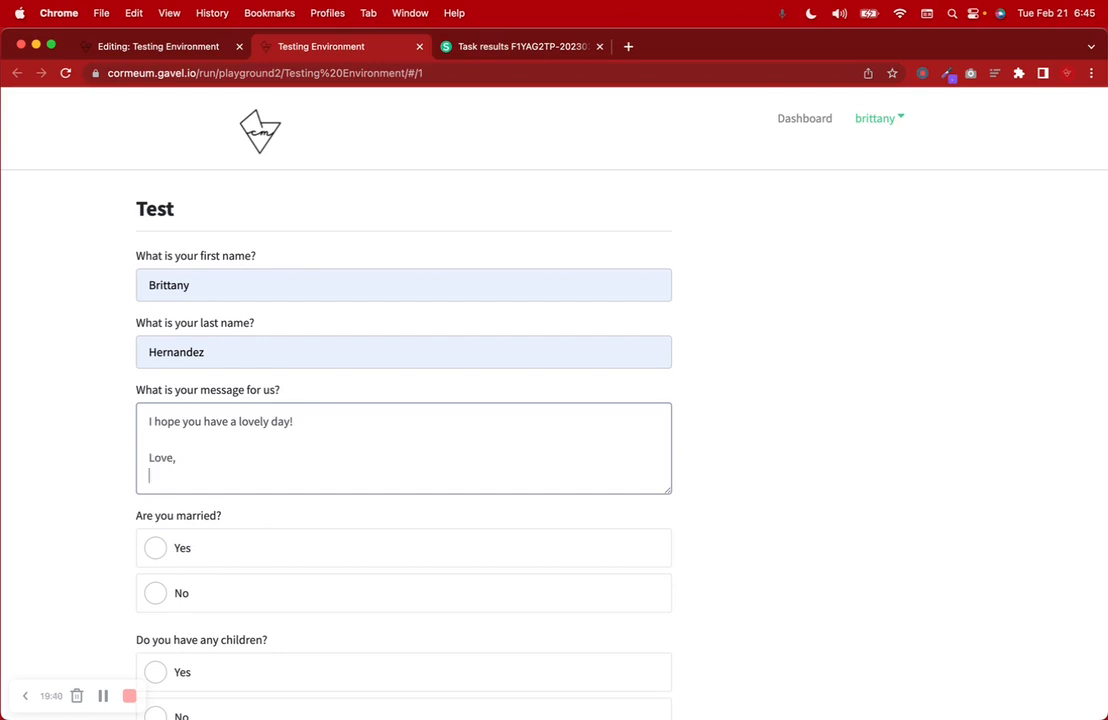
{"action": "key", "text": "Return"}
{"action": "type", "text": "Brit"}
- Answer Yes to being married and No to having children, and submit the reviewed answers to generate the documents
{"action": "left_click", "coordinate": [208, 546]}
{"action": "scroll", "coordinate": [210, 549], "scroll_direction": "down", "scroll_amount": 3}
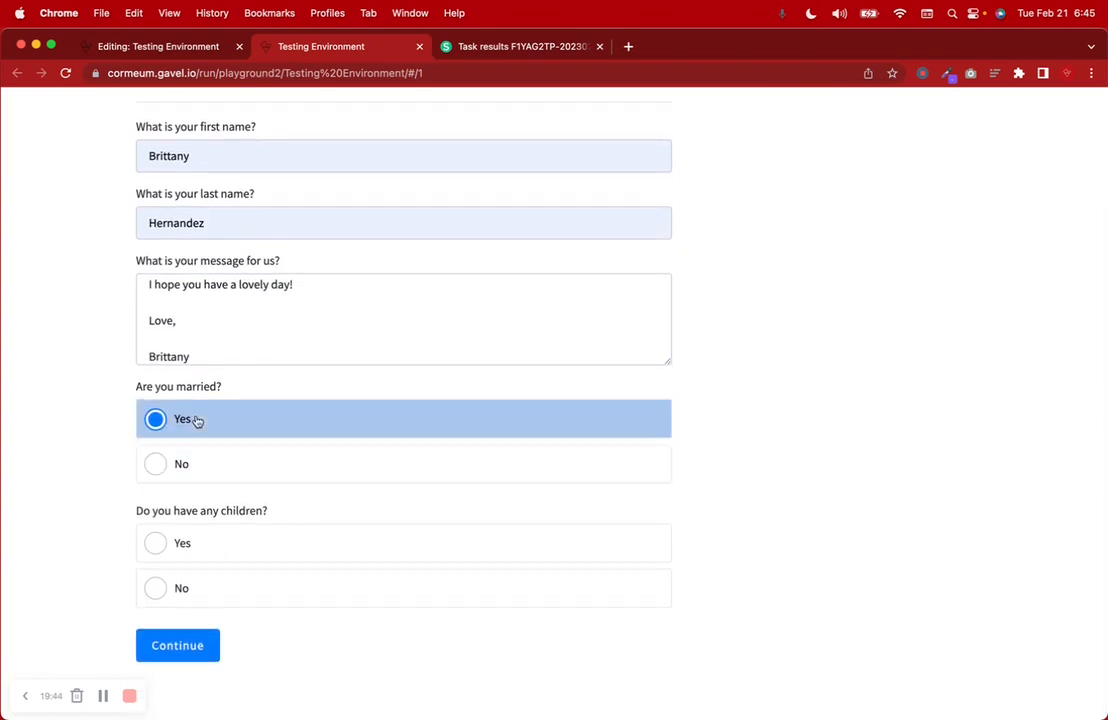
{"action": "left_click", "coordinate": [231, 588]}
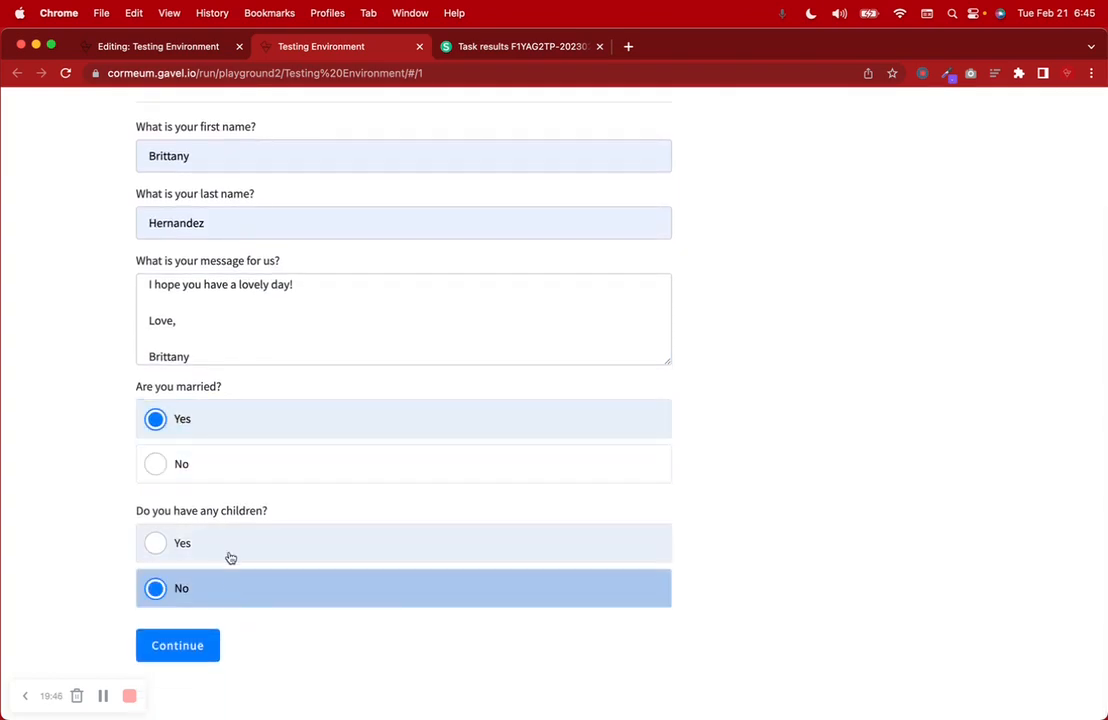
{"action": "left_click", "coordinate": [198, 647]}
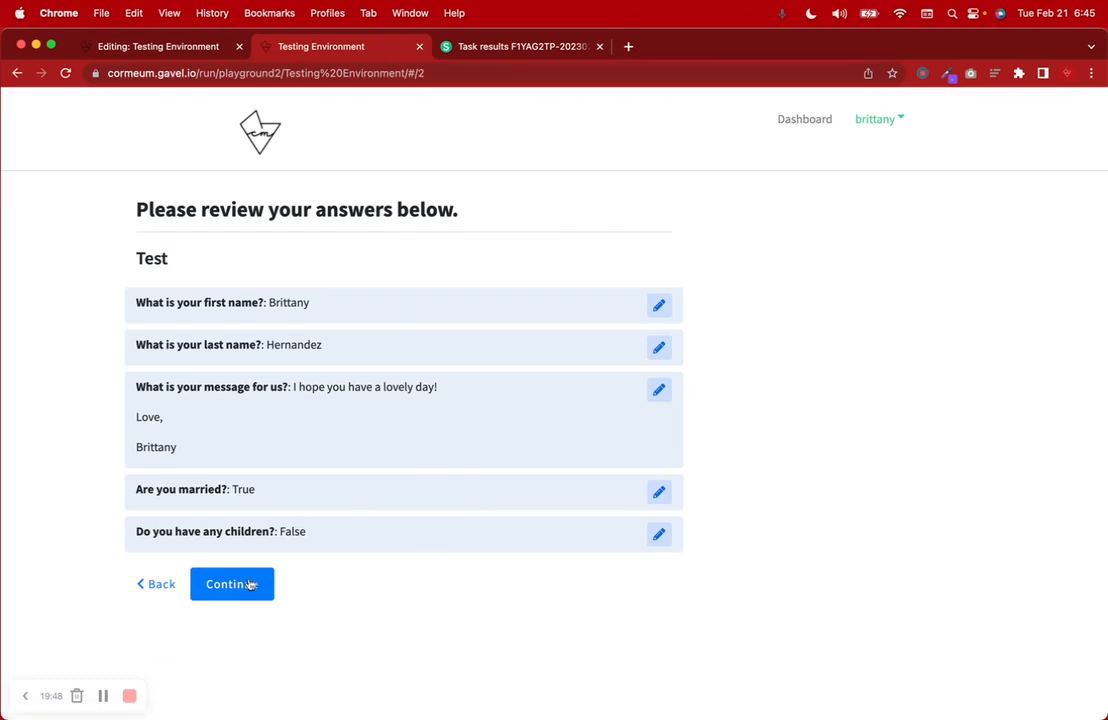
{"action": "left_click", "coordinate": [238, 592]}
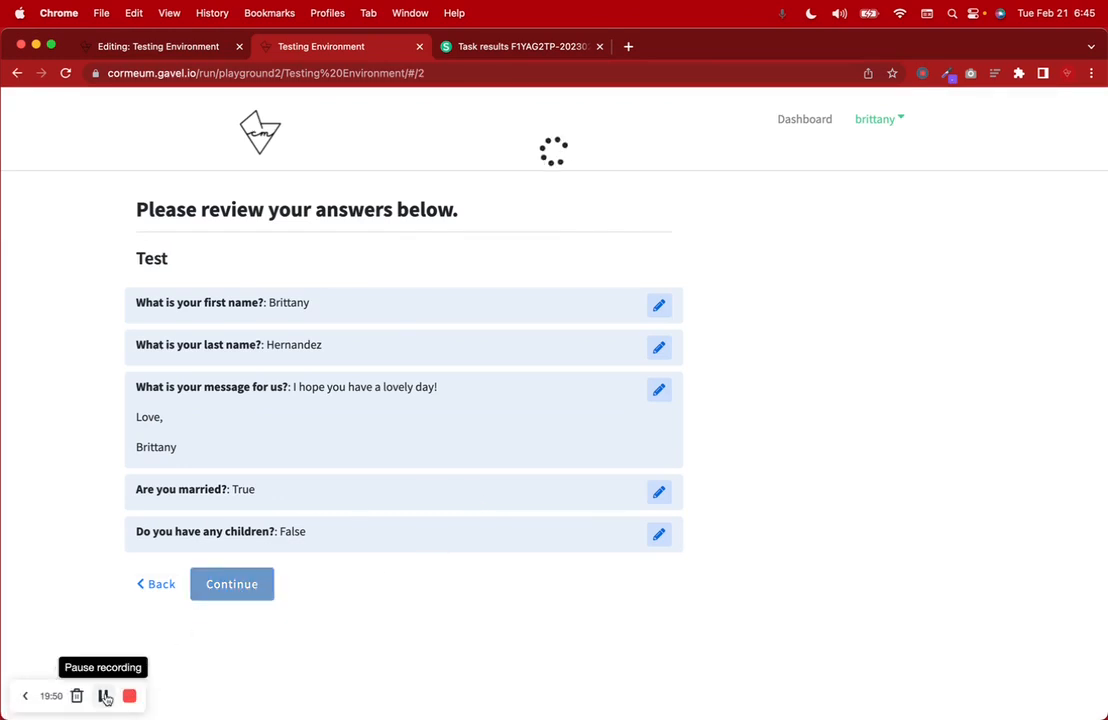
- Open the generated TEST Sejda Form Feb 21 2023 and MRT Output Document PDFs and check their filled fields
{"action": "left_click_drag", "start_coordinate": [145, 297], "coordinate": [336, 296]}
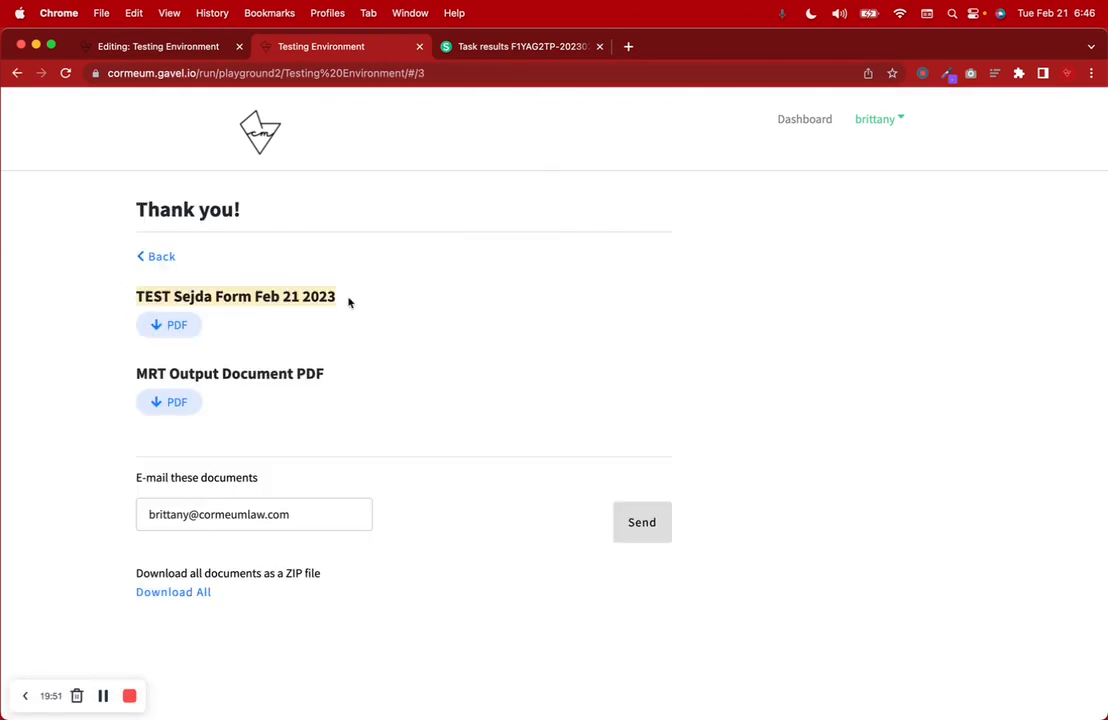
{"action": "left_click", "coordinate": [162, 335]}
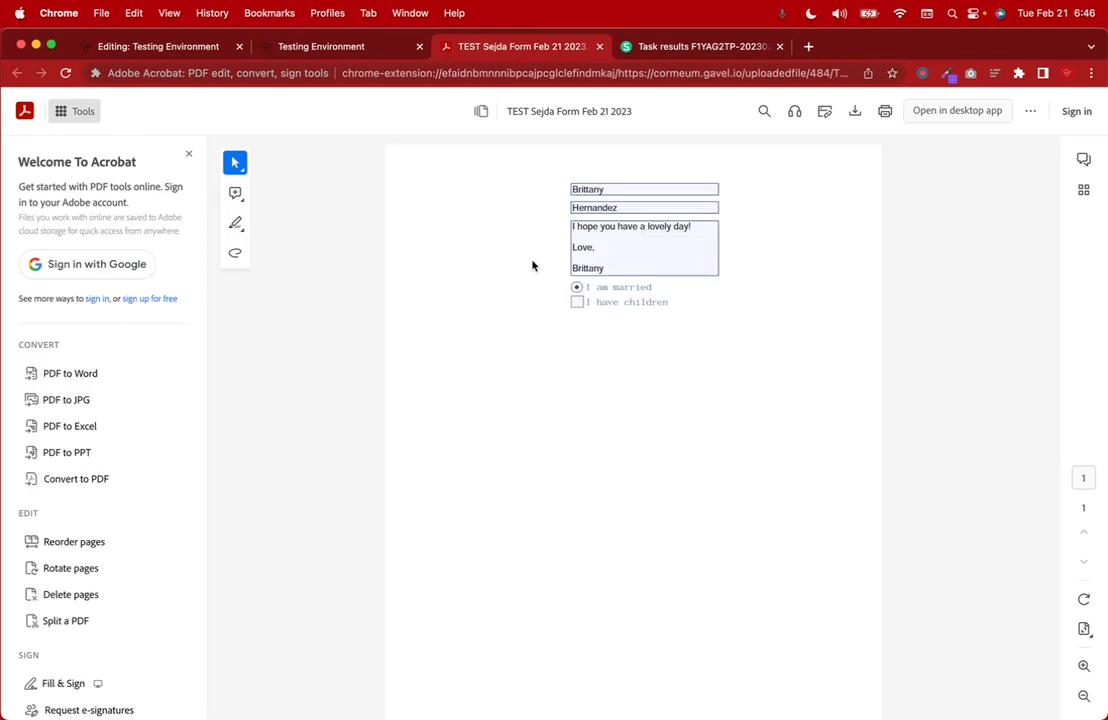
{"action": "left_click", "coordinate": [633, 207]}
{"action": "left_click", "coordinate": [623, 228]}
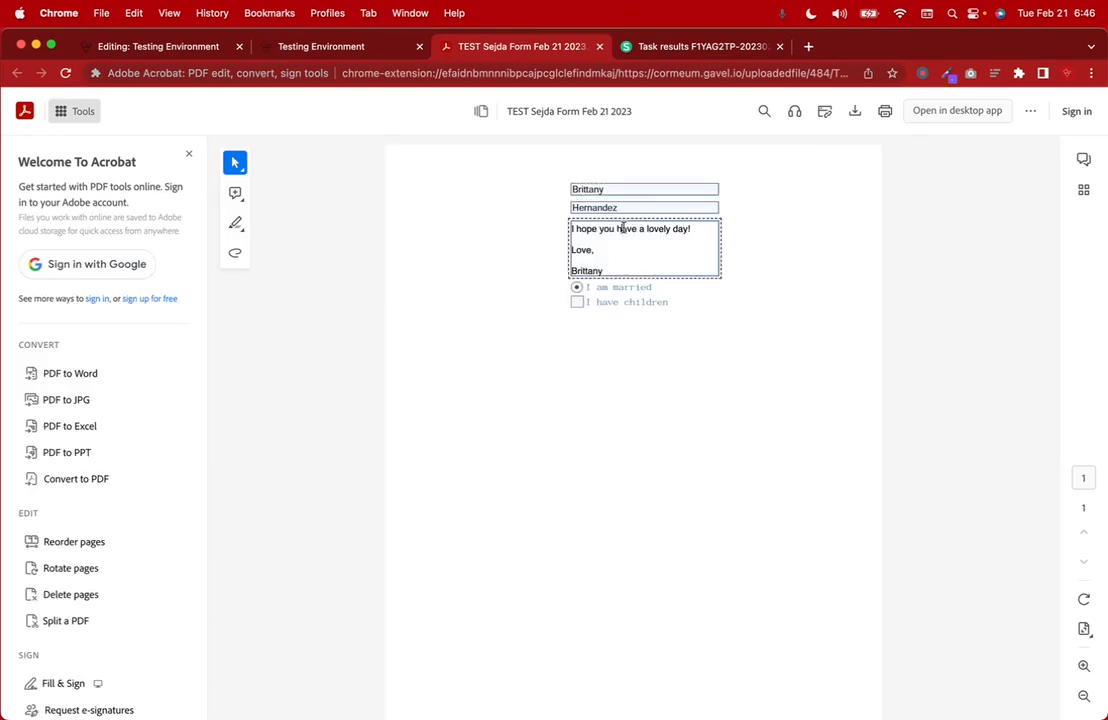
{"action": "left_click", "coordinate": [596, 258]}
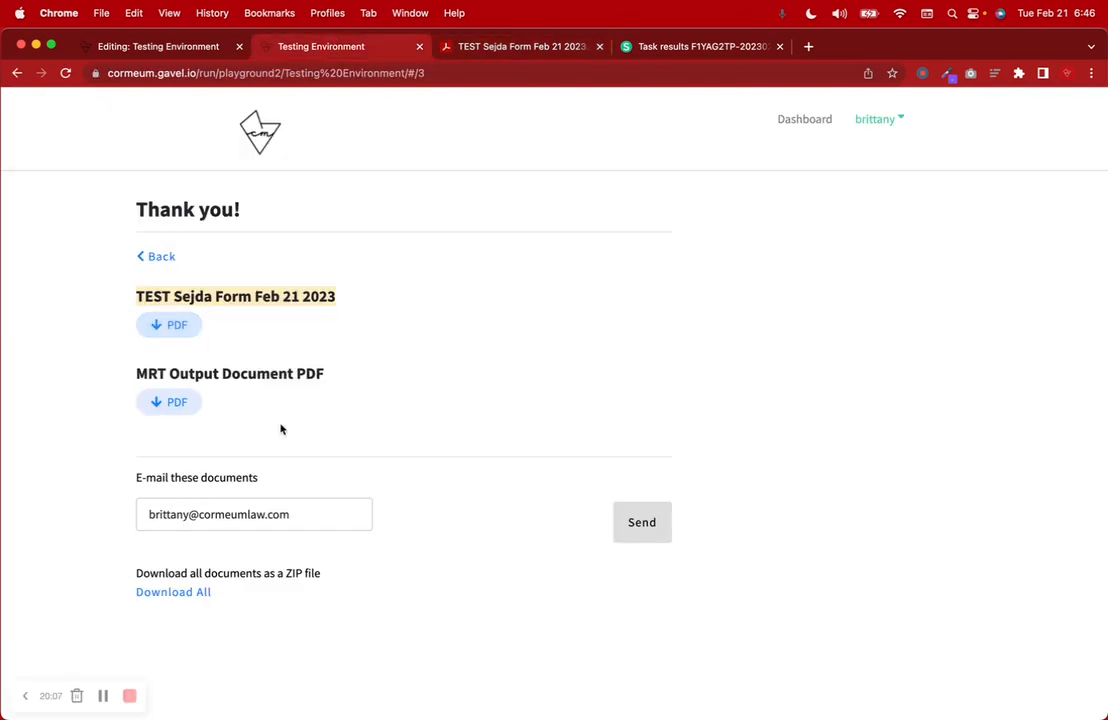
{"action": "left_click", "coordinate": [168, 401]}
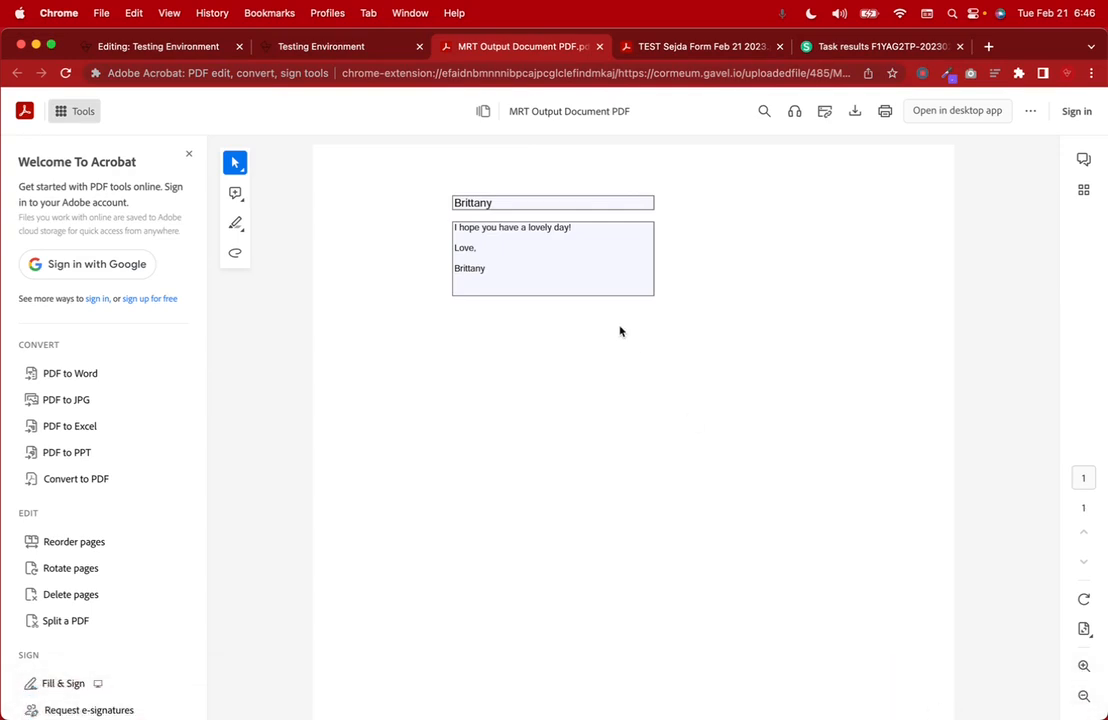
{"action": "left_click", "coordinate": [466, 203]}
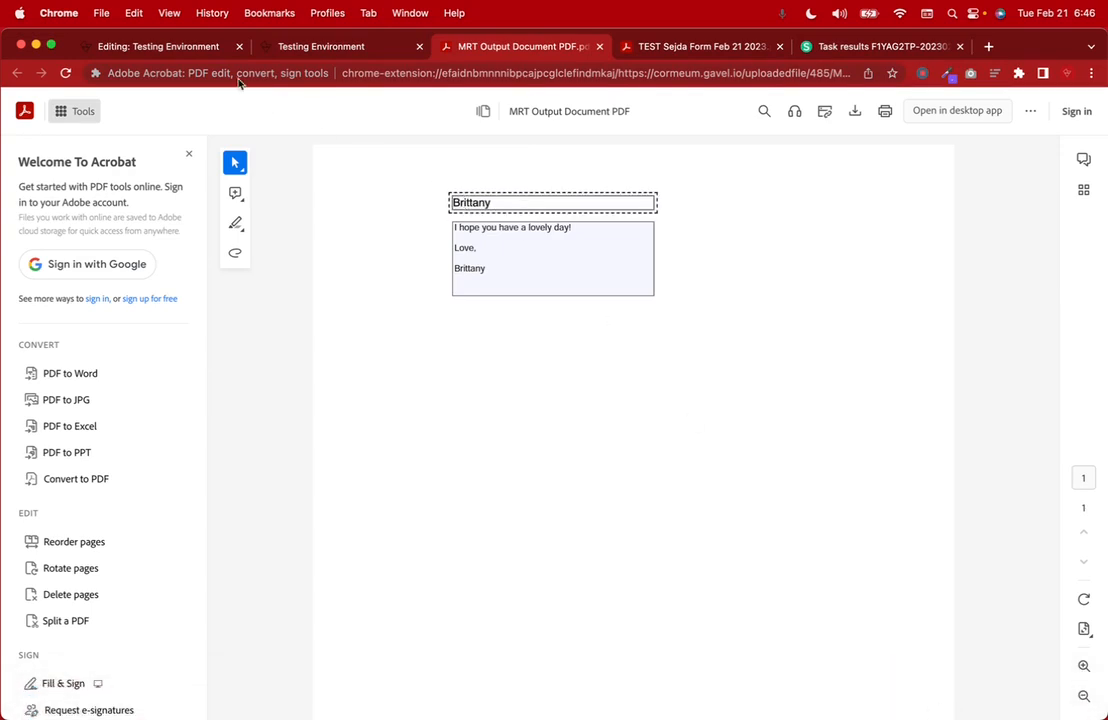
- Open the MRT Output Document PDF's field tagging in the workflow editor and check the text entered for TextQ
{"action": "left_click", "coordinate": [196, 49]}
{"action": "scroll", "coordinate": [542, 574], "scroll_direction": "down", "scroll_amount": 3}
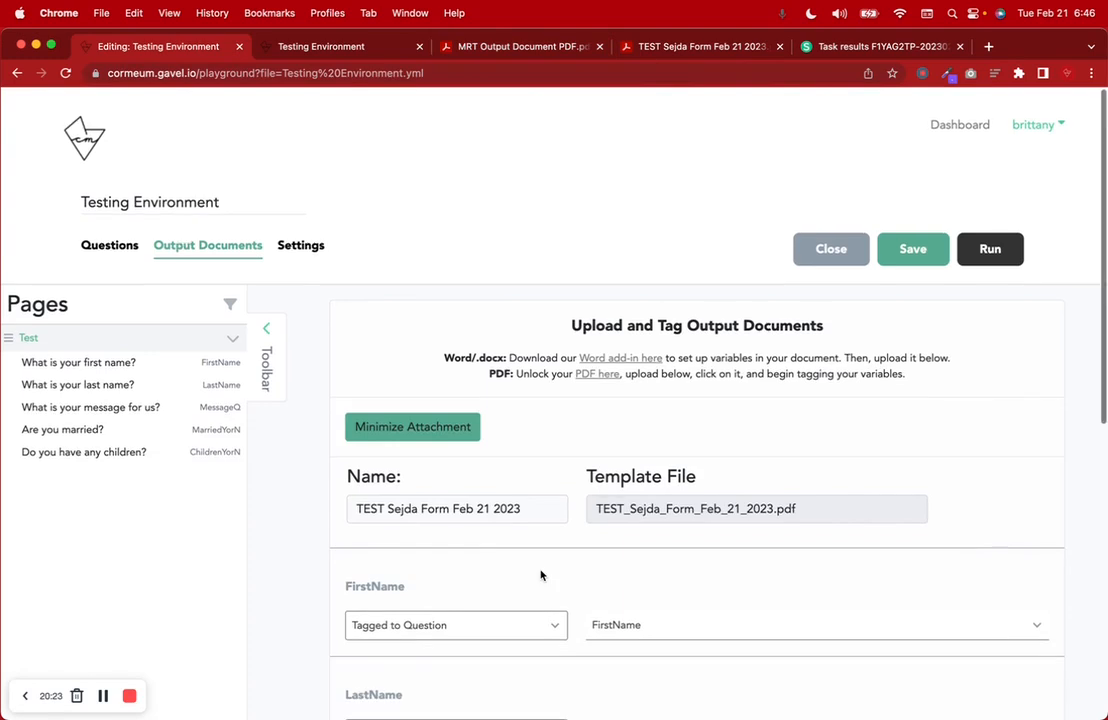
{"action": "left_click", "coordinate": [440, 294]}
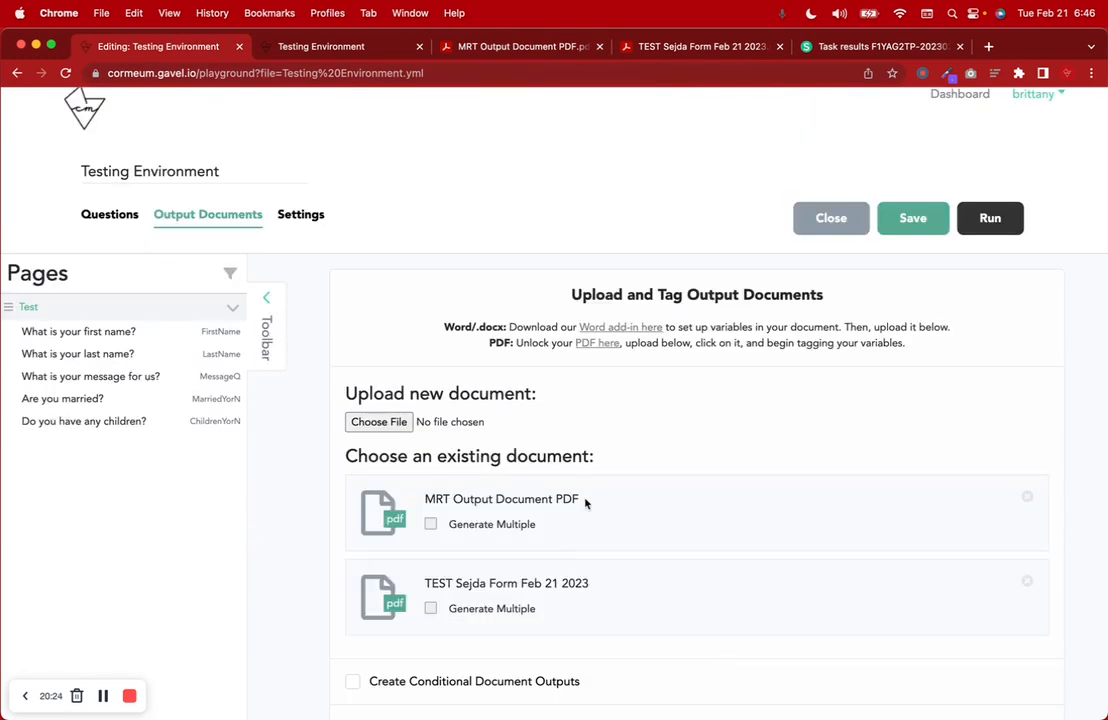
{"action": "left_click", "coordinate": [551, 550]}
{"action": "scroll", "coordinate": [631, 541], "scroll_direction": "down", "scroll_amount": 2}
{"action": "left_click", "coordinate": [659, 525]}
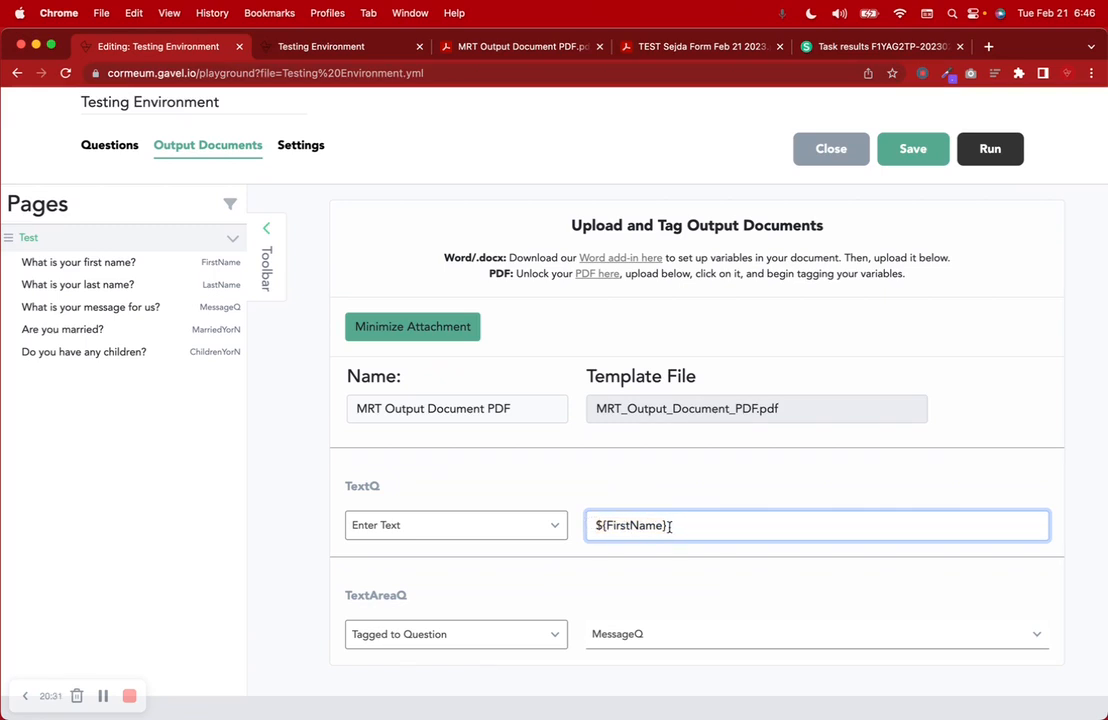
{"action": "left_click_drag", "start_coordinate": [665, 526], "coordinate": [602, 525]}
- Examine the name and message fields in the generated MRT Output Document PDF
{"action": "left_click", "coordinate": [468, 52]}
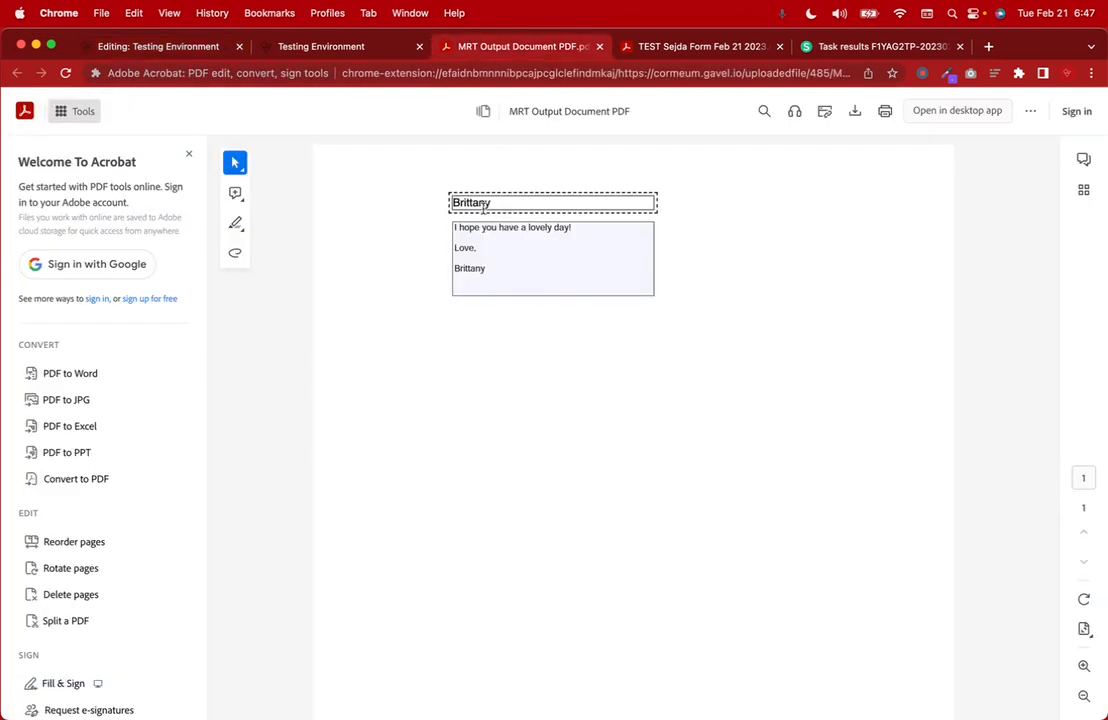
{"action": "double_click", "coordinate": [497, 205]}
{"action": "left_click", "coordinate": [490, 271]}
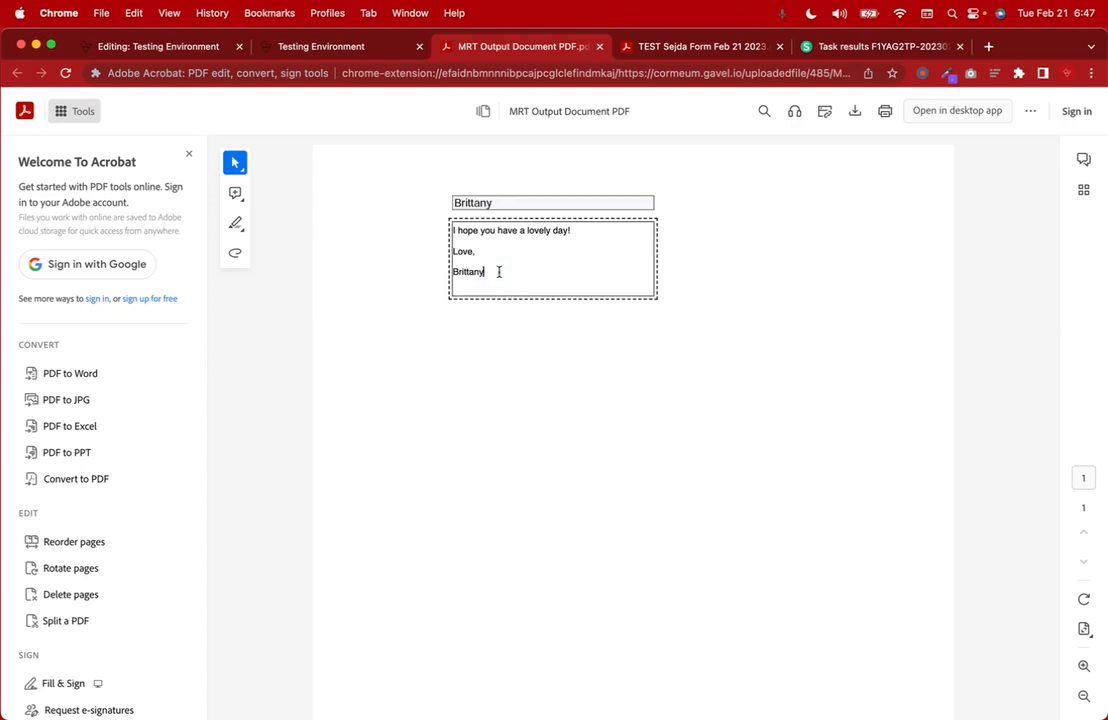
{"action": "left_click_drag", "start_coordinate": [464, 226], "coordinate": [488, 278]}
{"action": "left_click", "coordinate": [473, 396]}
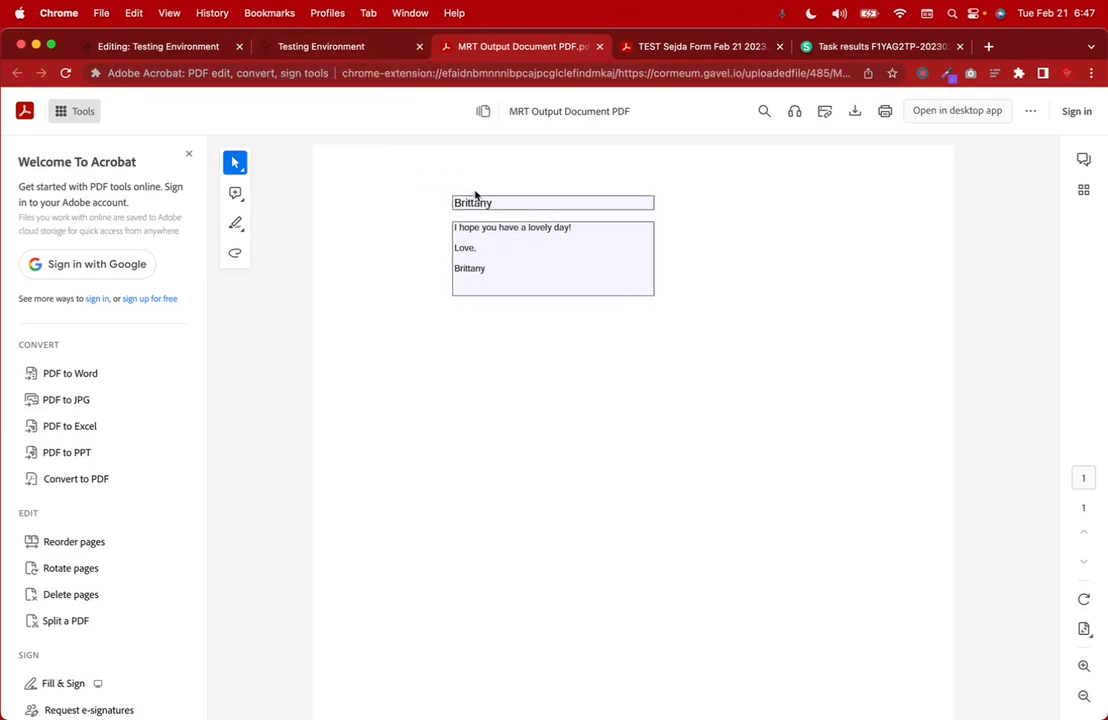
- Extend the TextQ field's text to ${FirstName} ${LastName} in the workflow editor and save the workflow
{"action": "left_click", "coordinate": [370, 52]}
{"action": "left_click", "coordinate": [172, 48]}
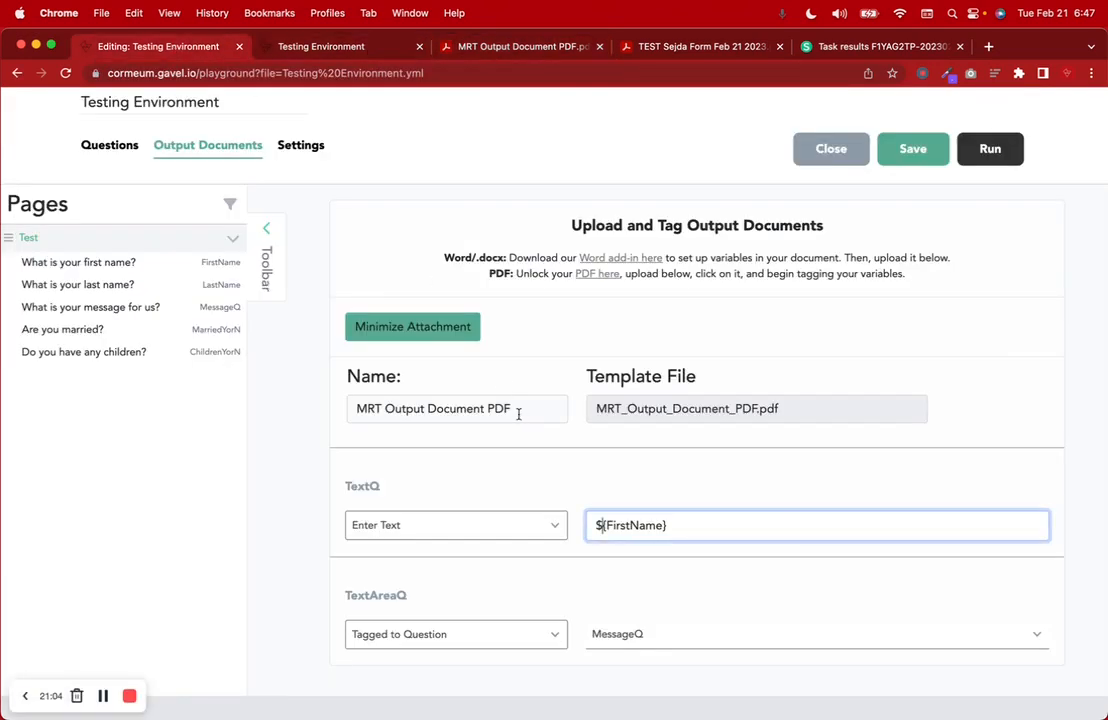
{"action": "left_click_drag", "start_coordinate": [593, 525], "coordinate": [671, 526]}
{"action": "left_click", "coordinate": [702, 531]}
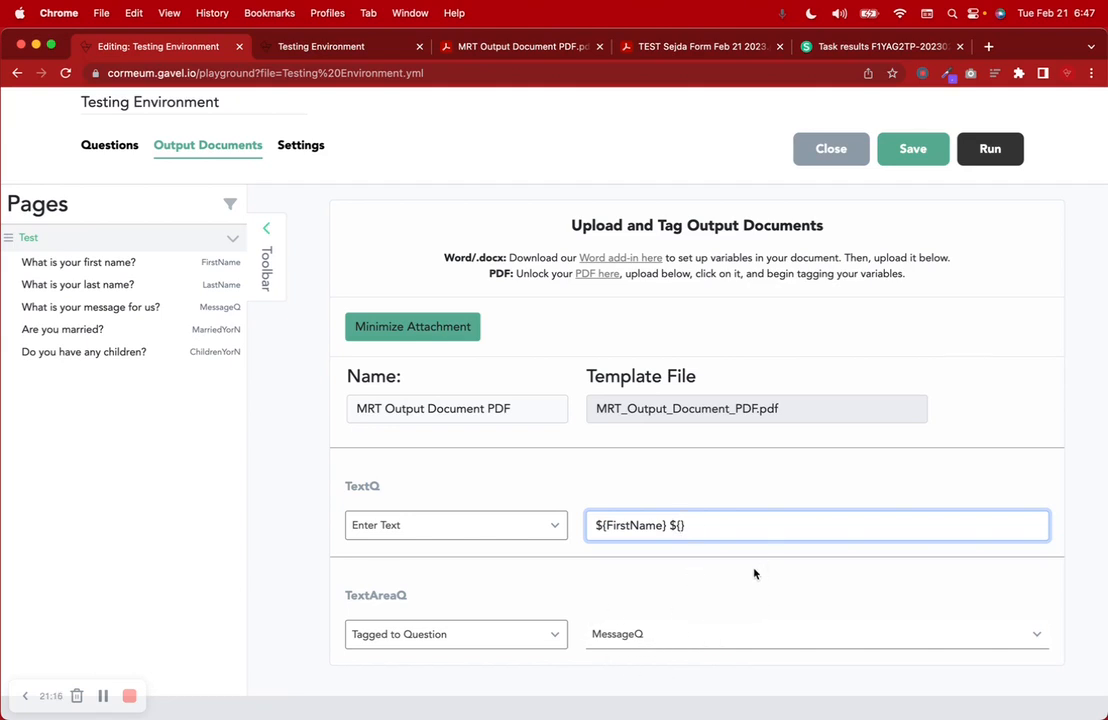
{"action": "type", "text": "Lasy"}
{"action": "type", "text": "tName"}
{"action": "left_click", "coordinate": [915, 149]}
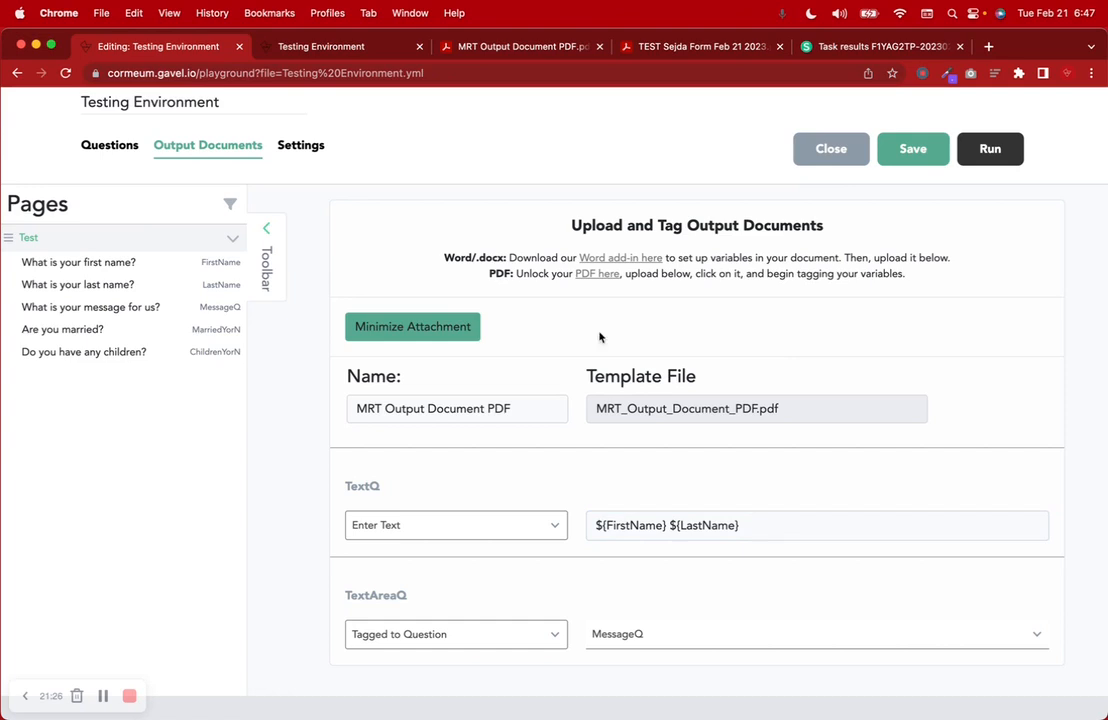
- Change the children answer to Yes in the Testing Environment run and continue until the output documents are regenerated
{"action": "left_click", "coordinate": [366, 52]}
{"action": "left_click", "coordinate": [158, 257]}
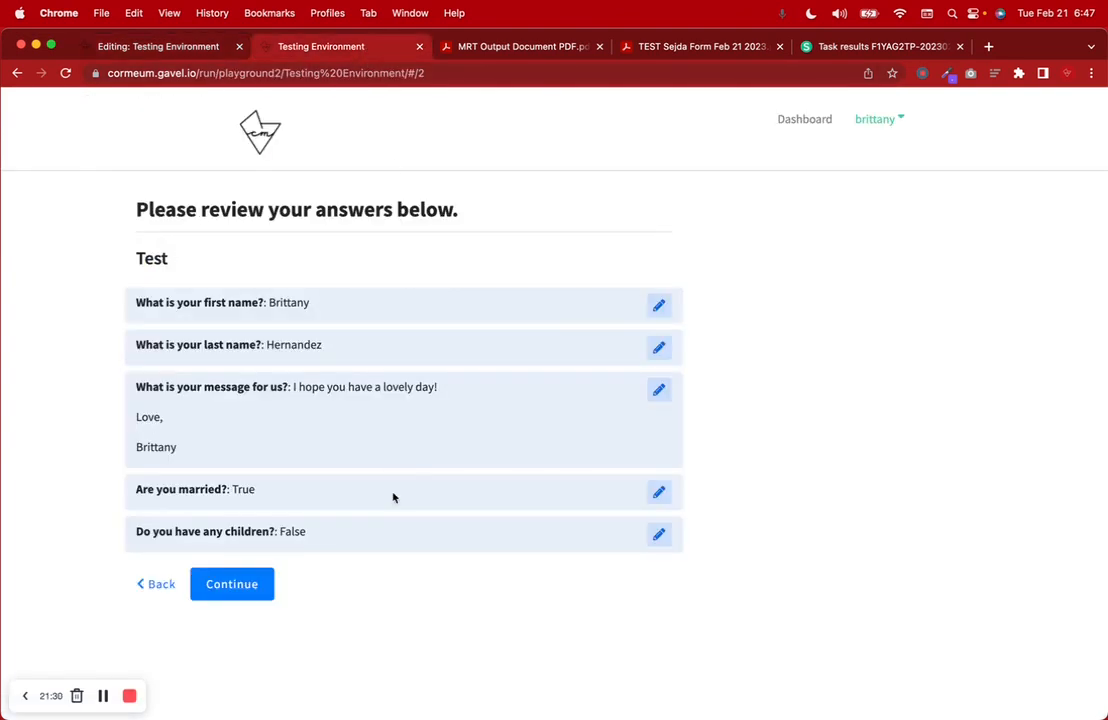
{"action": "left_click", "coordinate": [658, 304]}
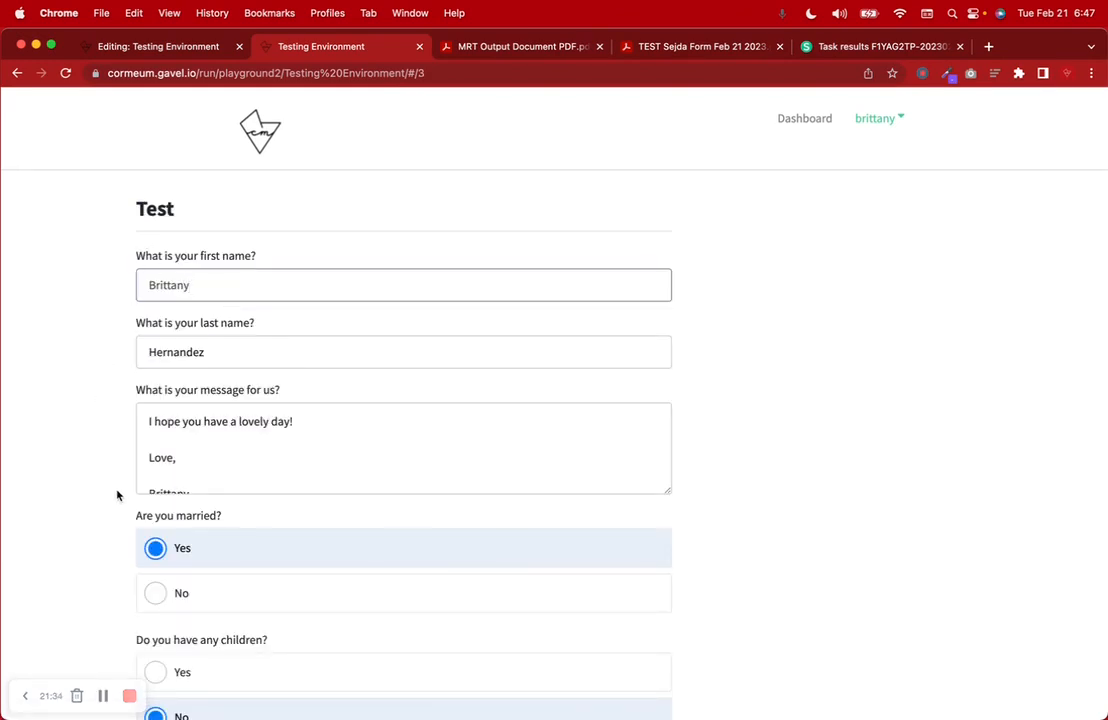
{"action": "scroll", "coordinate": [120, 495], "scroll_direction": "down", "scroll_amount": 3}
{"action": "left_click", "coordinate": [214, 556]}
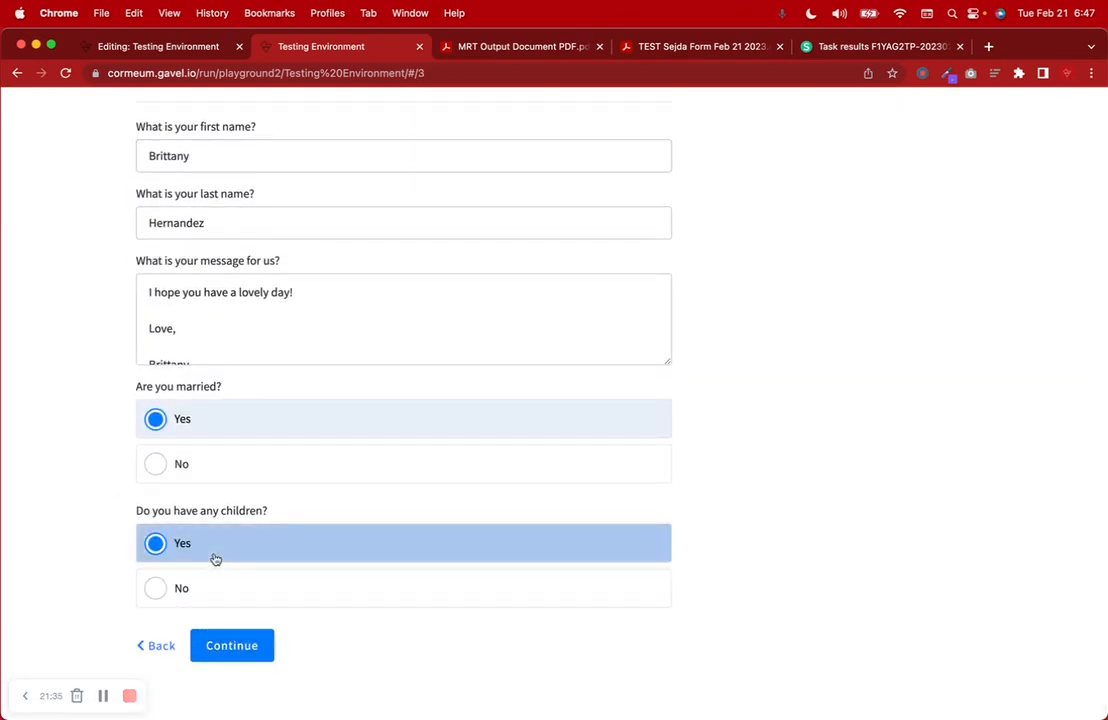
{"action": "left_click", "coordinate": [234, 647]}
{"action": "left_click", "coordinate": [215, 584]}
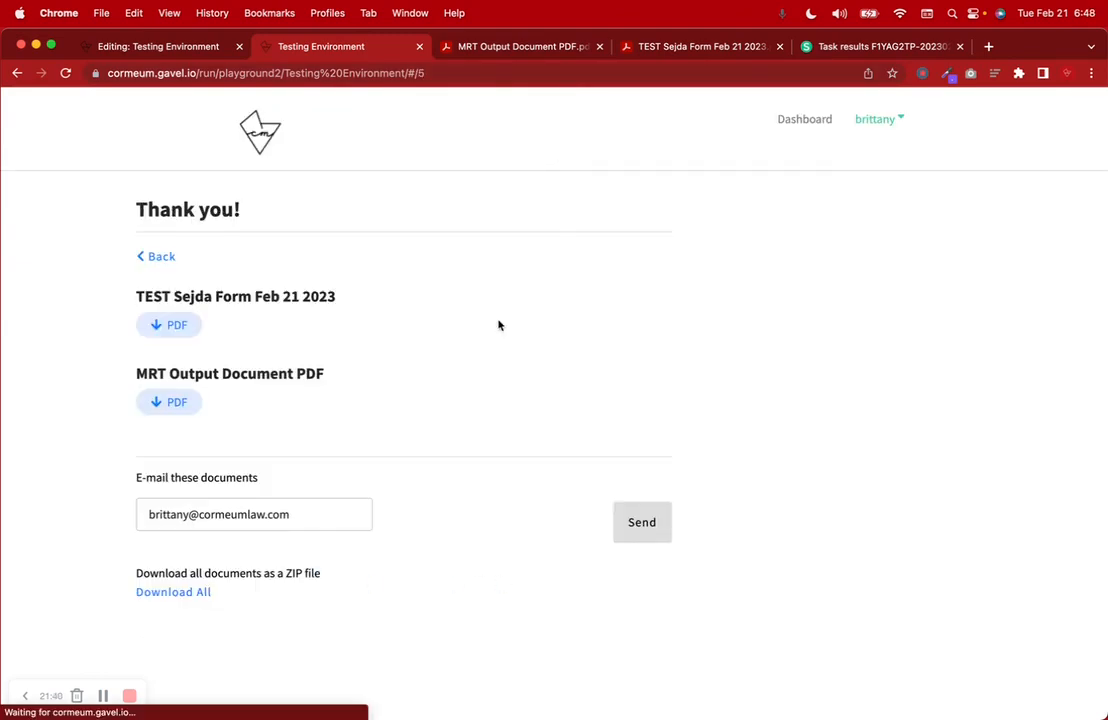
- Open the regenerated MRT Output Document PDF and compare its name field with the TextQ text in the workflow editor
{"action": "left_click", "coordinate": [166, 401]}
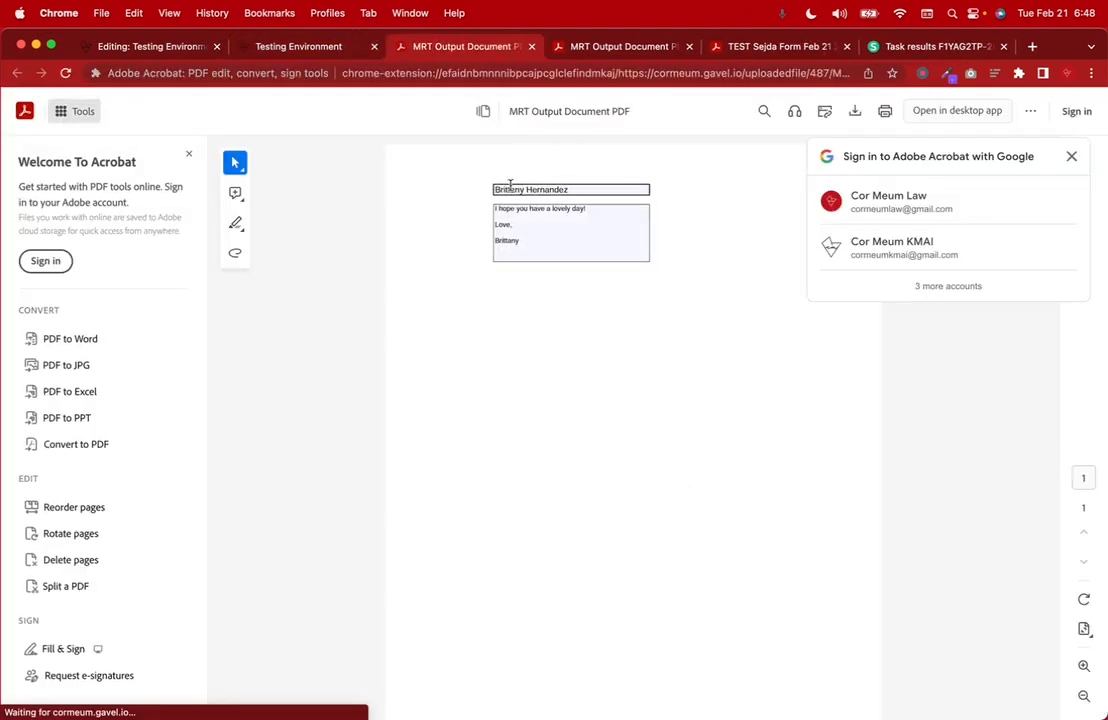
{"action": "left_click", "coordinate": [162, 56]}
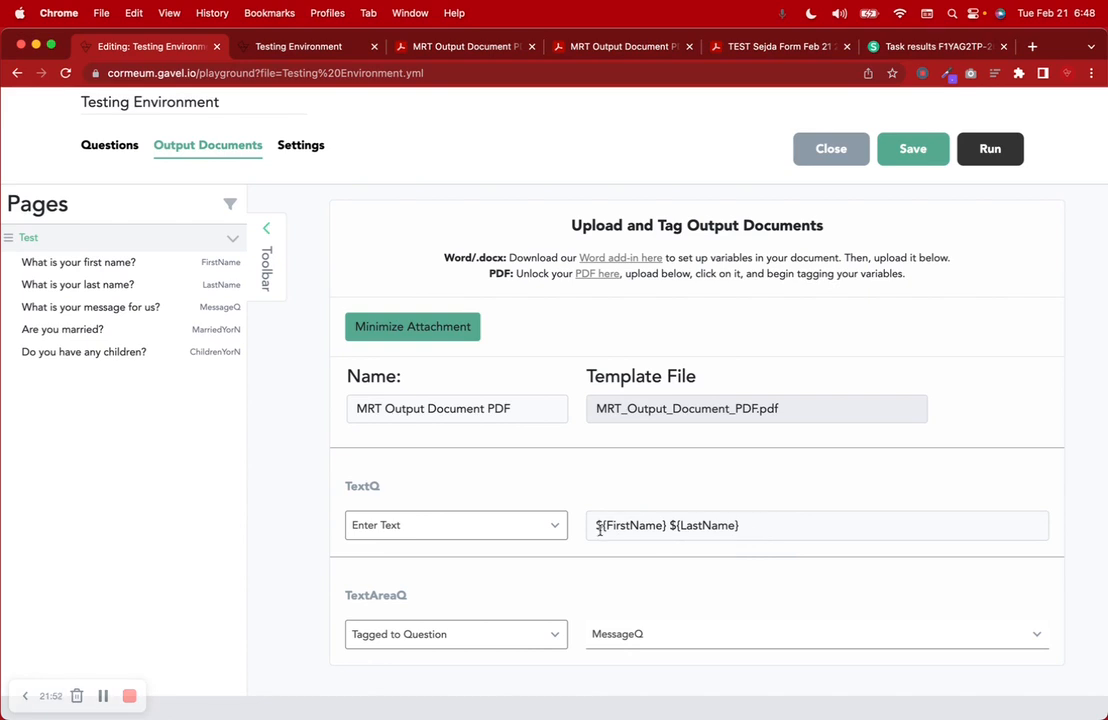
{"action": "scroll", "coordinate": [782, 528], "scroll_direction": "down", "scroll_amount": 1}
{"action": "left_click", "coordinate": [626, 519]}
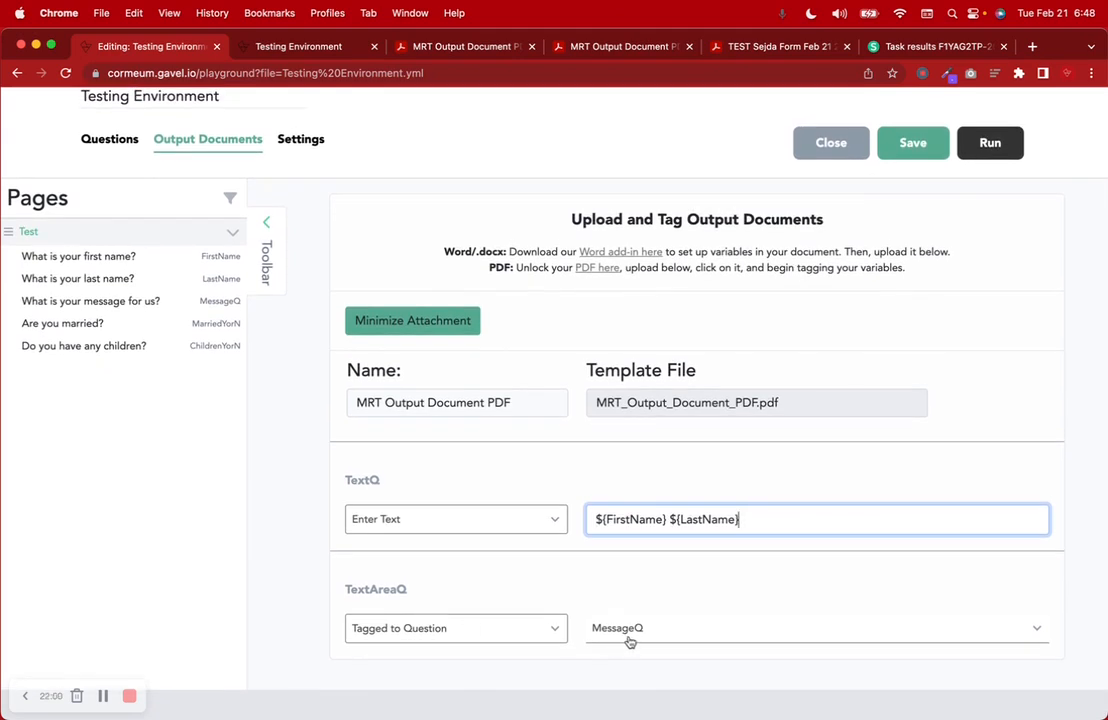
{"action": "scroll", "coordinate": [394, 148], "scroll_direction": "up", "scroll_amount": 2}
- Open the regenerated TEST Sejda Form Feb 21 2023 PDF from the run's final page and check its fields, dismissing the Google sign-in prompt
{"action": "left_click", "coordinate": [290, 46]}
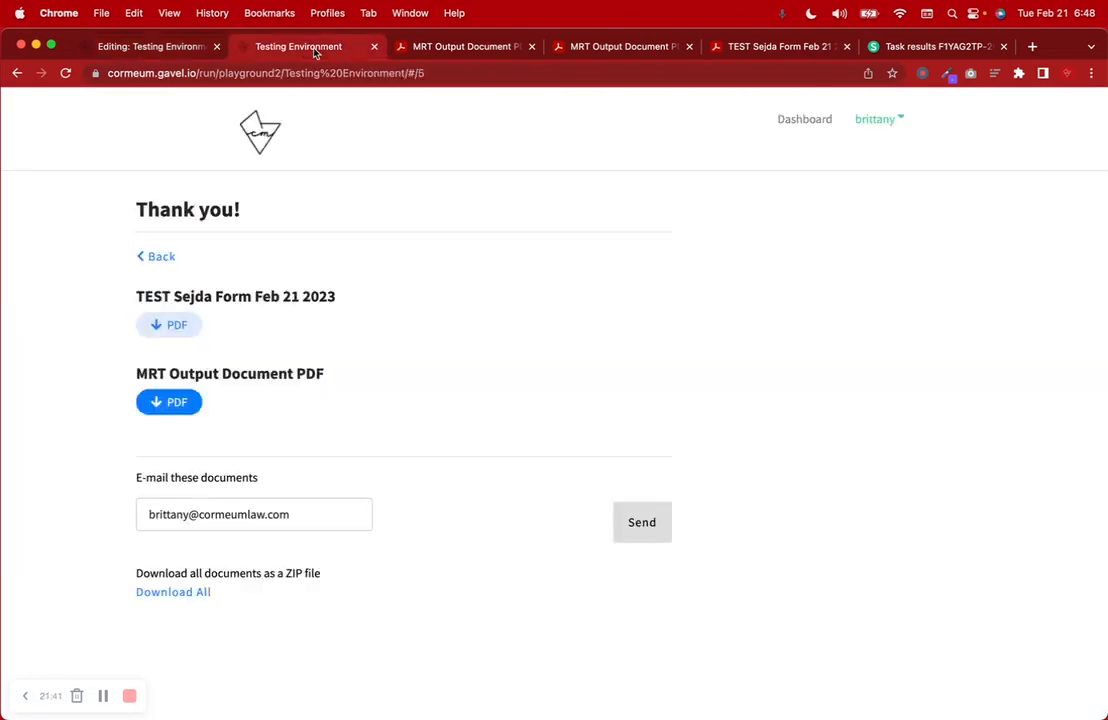
{"action": "left_click", "coordinate": [396, 50]}
{"action": "left_click", "coordinate": [566, 47]}
{"action": "left_click", "coordinate": [289, 47]}
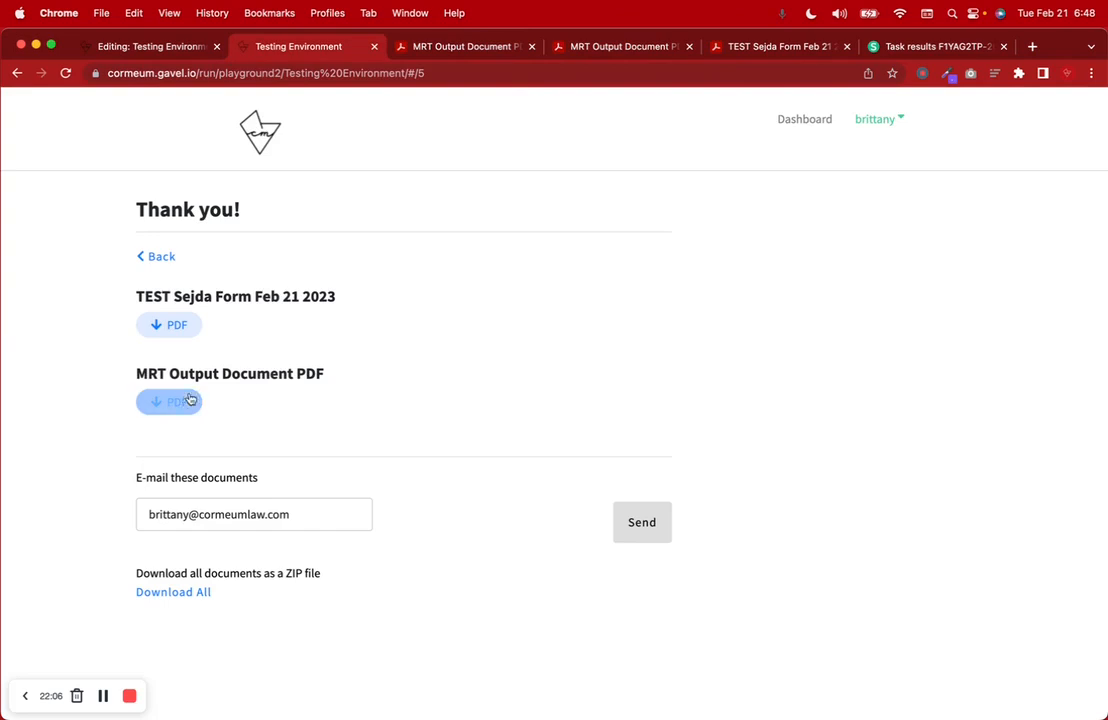
{"action": "left_click", "coordinate": [168, 401]}
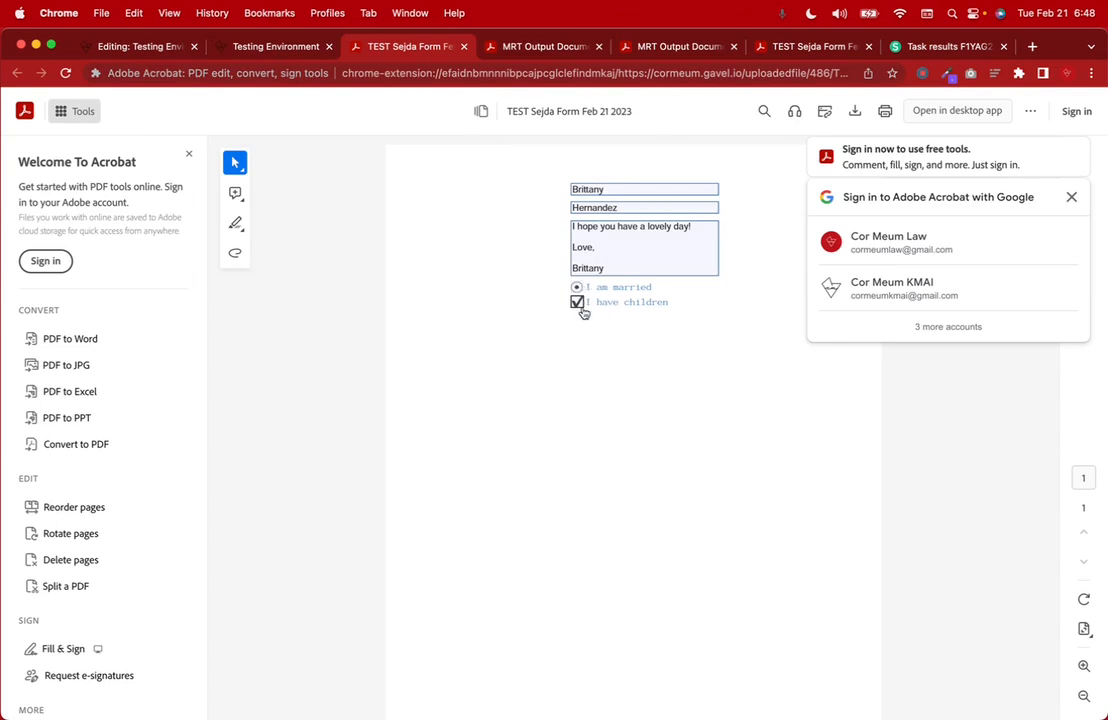
{"action": "left_click", "coordinate": [1070, 196]}
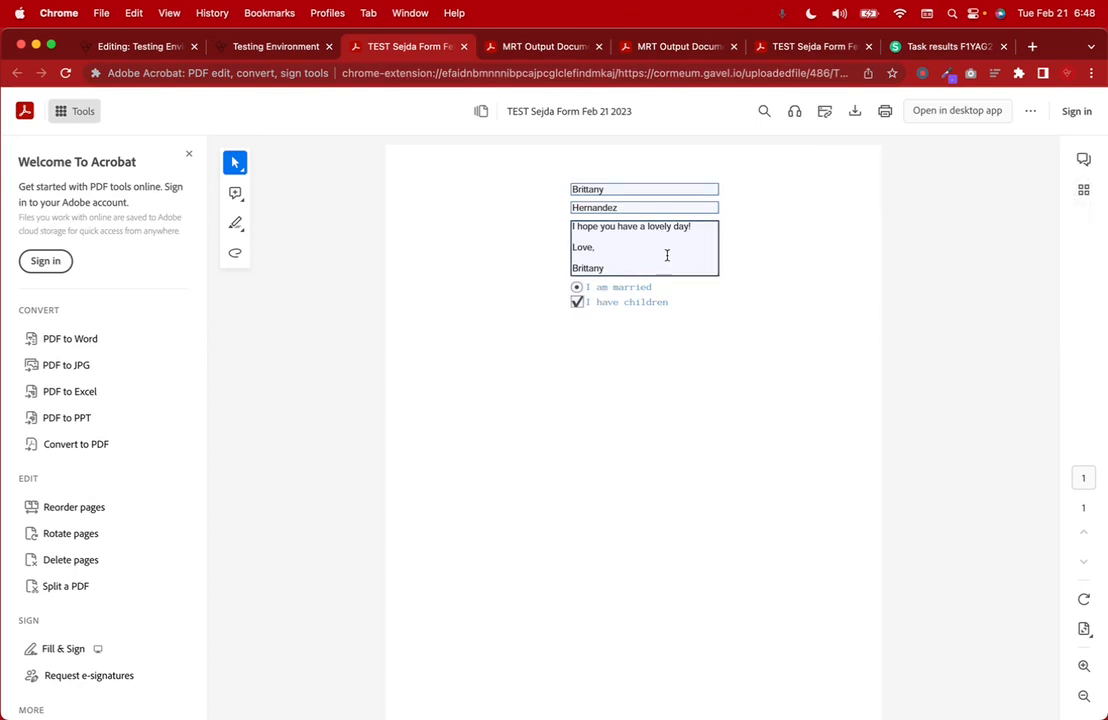
- Close the Sejda task results with the share link and go to the Sejda home page
{"action": "left_click", "coordinate": [913, 52]}
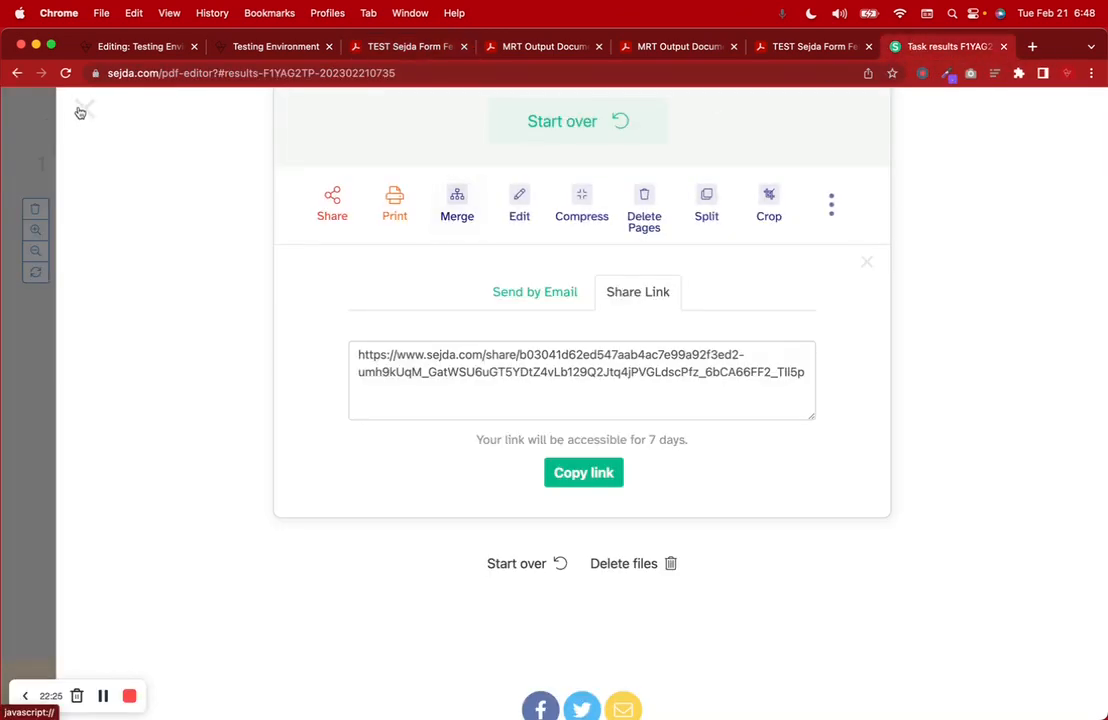
{"action": "left_click", "coordinate": [83, 112]}
{"action": "scroll", "coordinate": [194, 205], "scroll_direction": "up", "scroll_amount": 5}
{"action": "left_click", "coordinate": [185, 112]}
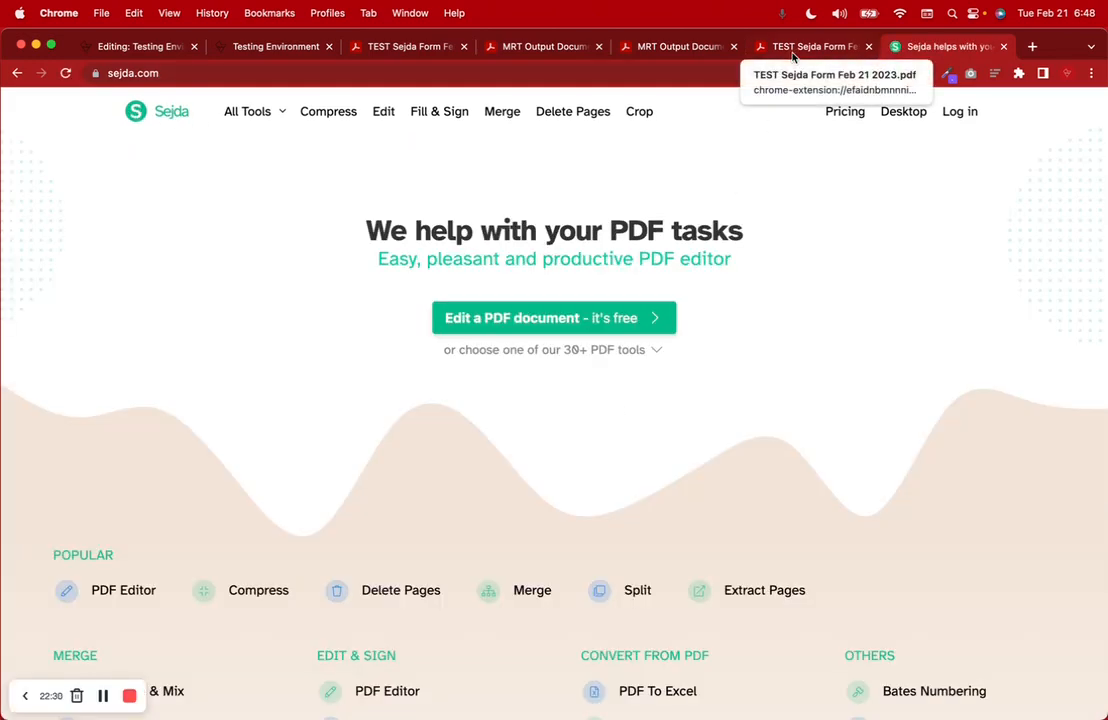
- Show the questions in the Testing Environment workflow editor, and return to the generated TEST Sejda Form PDF
{"action": "left_click", "coordinate": [145, 46]}
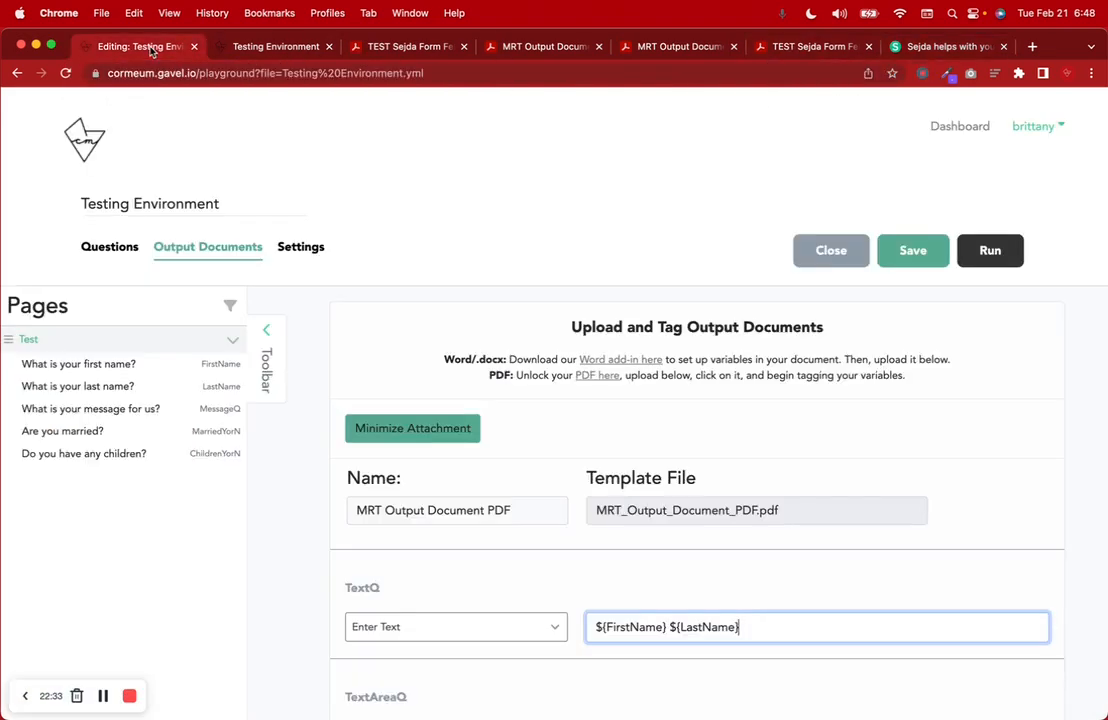
{"action": "left_click", "coordinate": [118, 250]}
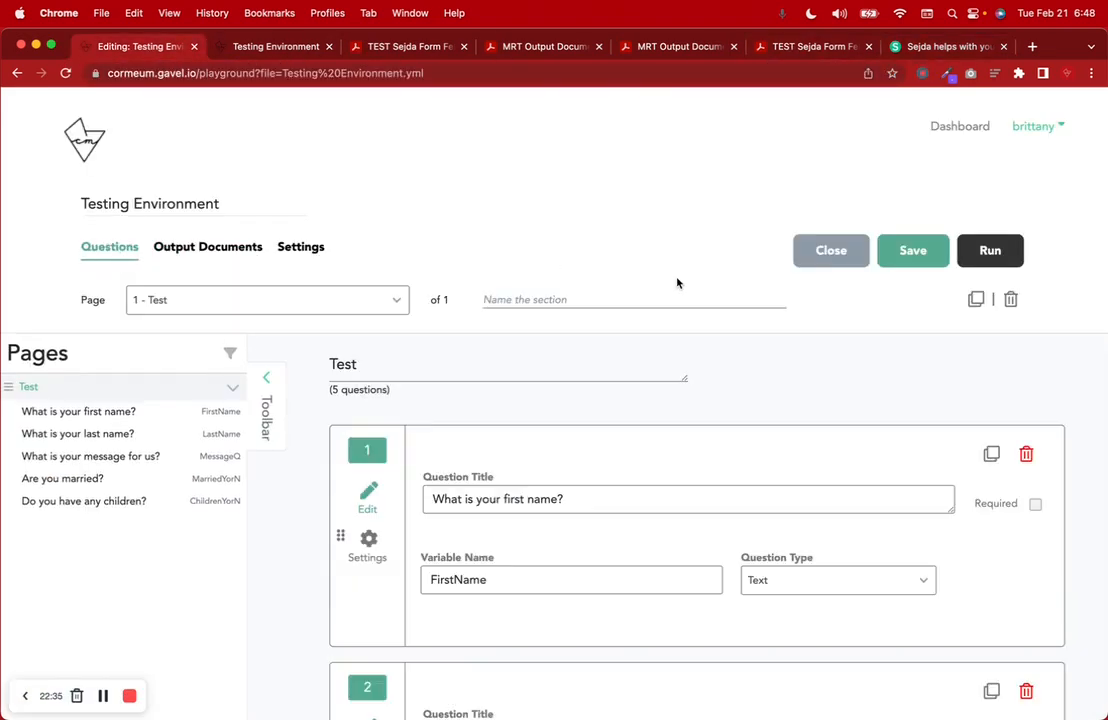
{"action": "left_click", "coordinate": [306, 50]}
{"action": "left_click", "coordinate": [377, 50]}
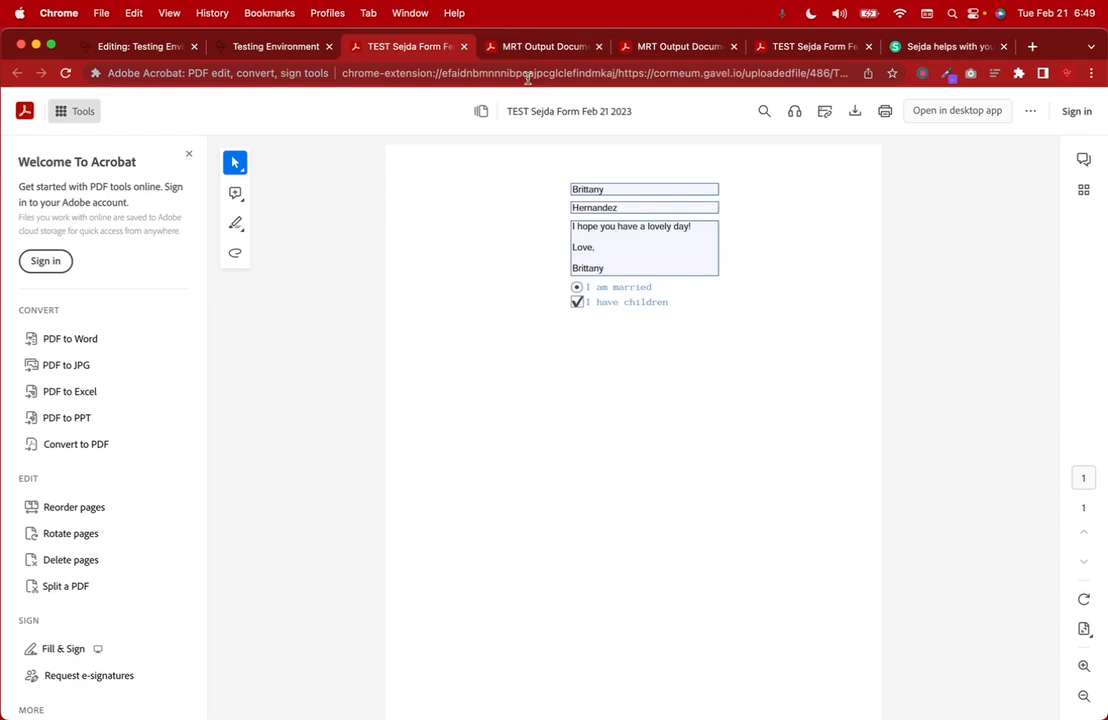
- Close both MRT Output Document PDFs, the older TEST Sejda Form PDF and the Testing Environment run
{"action": "left_click", "coordinate": [666, 50]}
{"action": "left_click", "coordinate": [598, 47]}
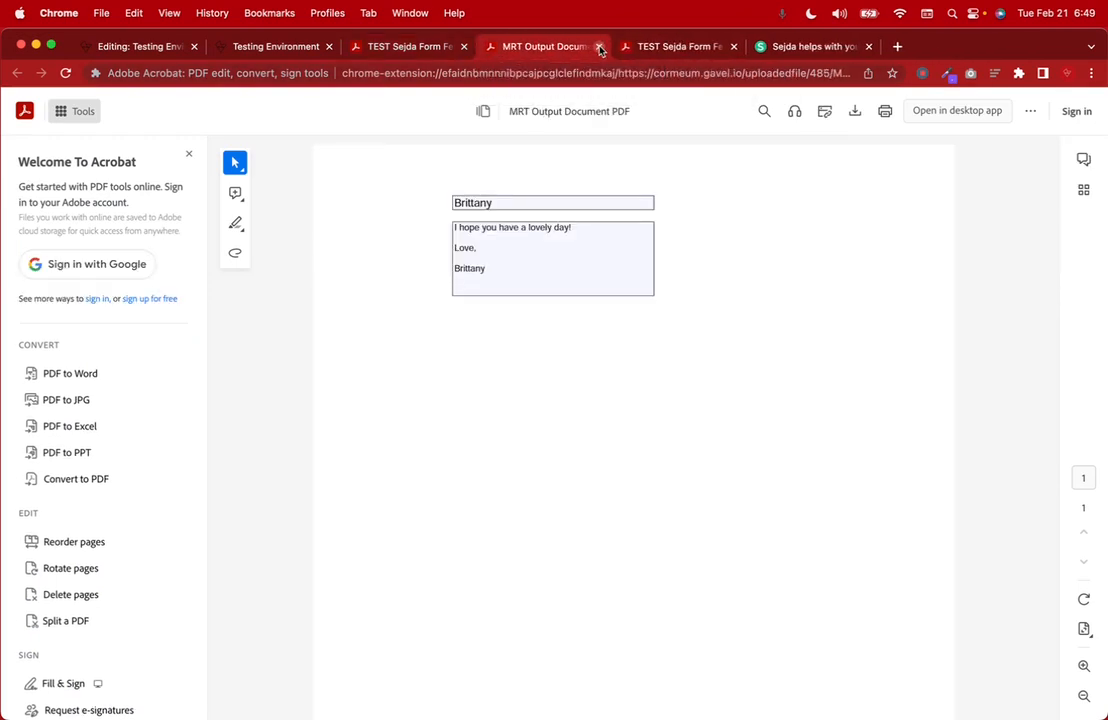
{"action": "left_click", "coordinate": [598, 47]}
{"action": "left_click", "coordinate": [598, 47]}
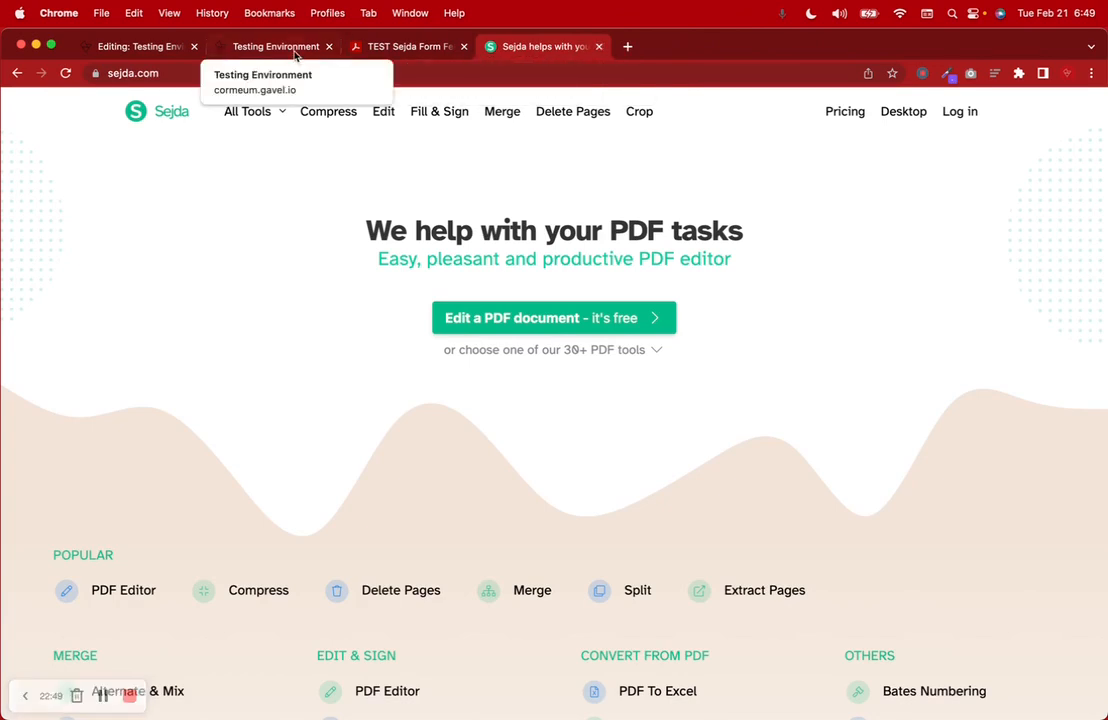
{"action": "mouse_move", "coordinate": [773, 700]}
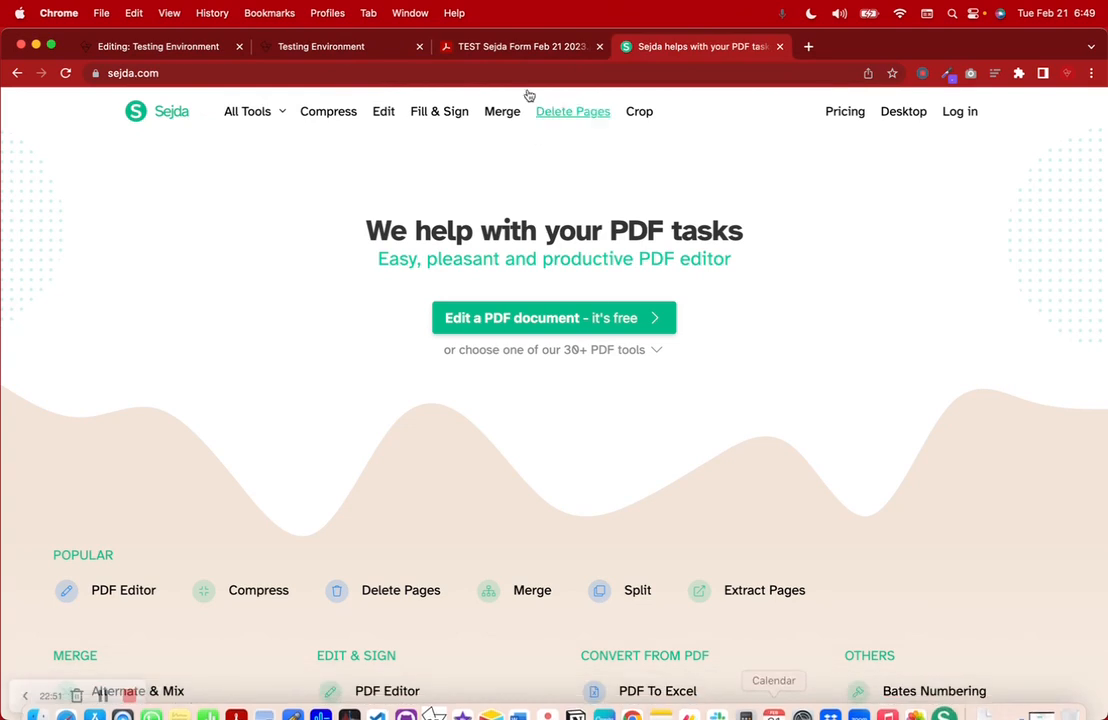
{"action": "left_click", "coordinate": [323, 52]}
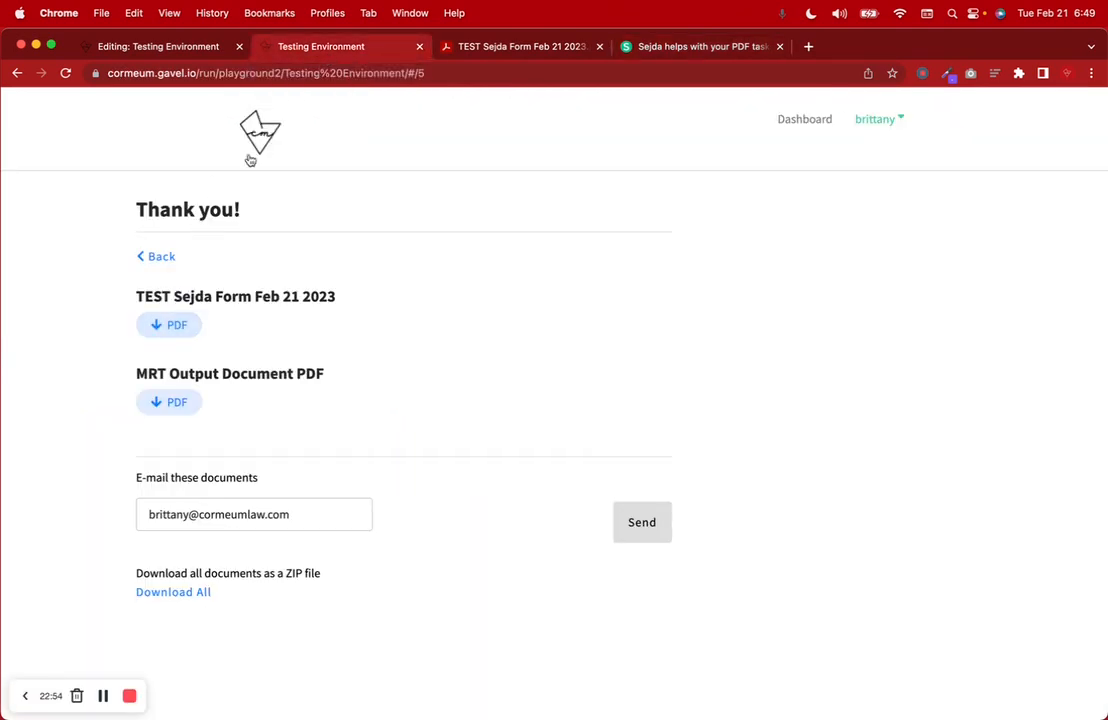
{"action": "left_click", "coordinate": [421, 48]}
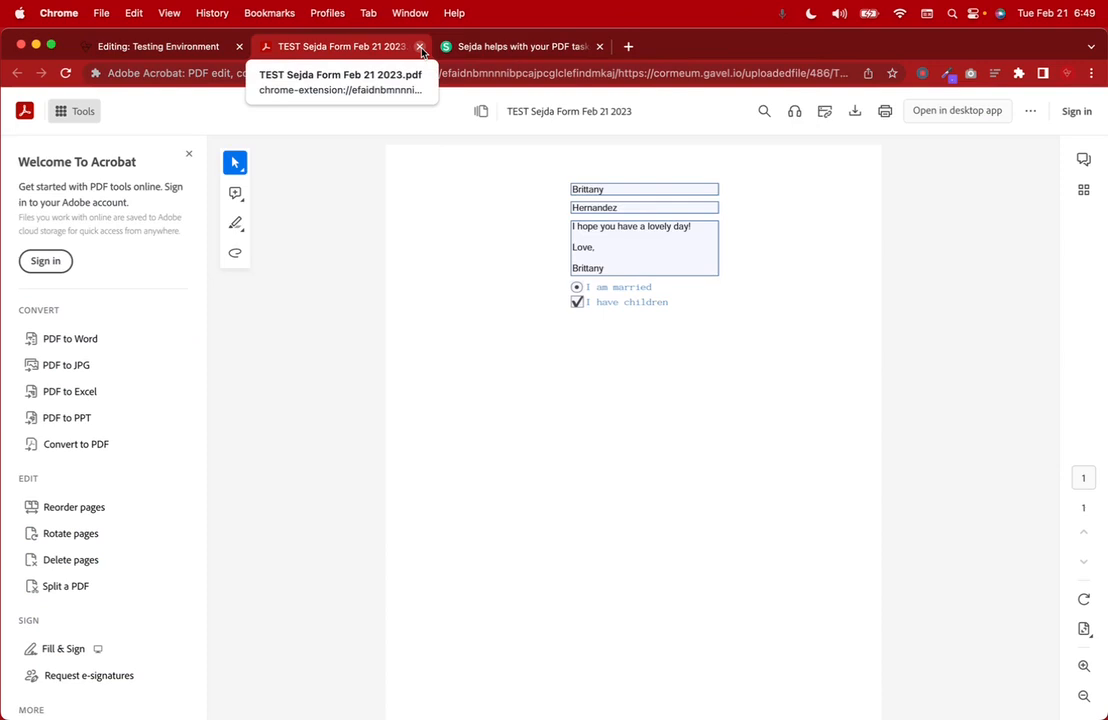
- Review the Sejda home page alongside the workflow's question editor
{"action": "left_click", "coordinate": [503, 50]}
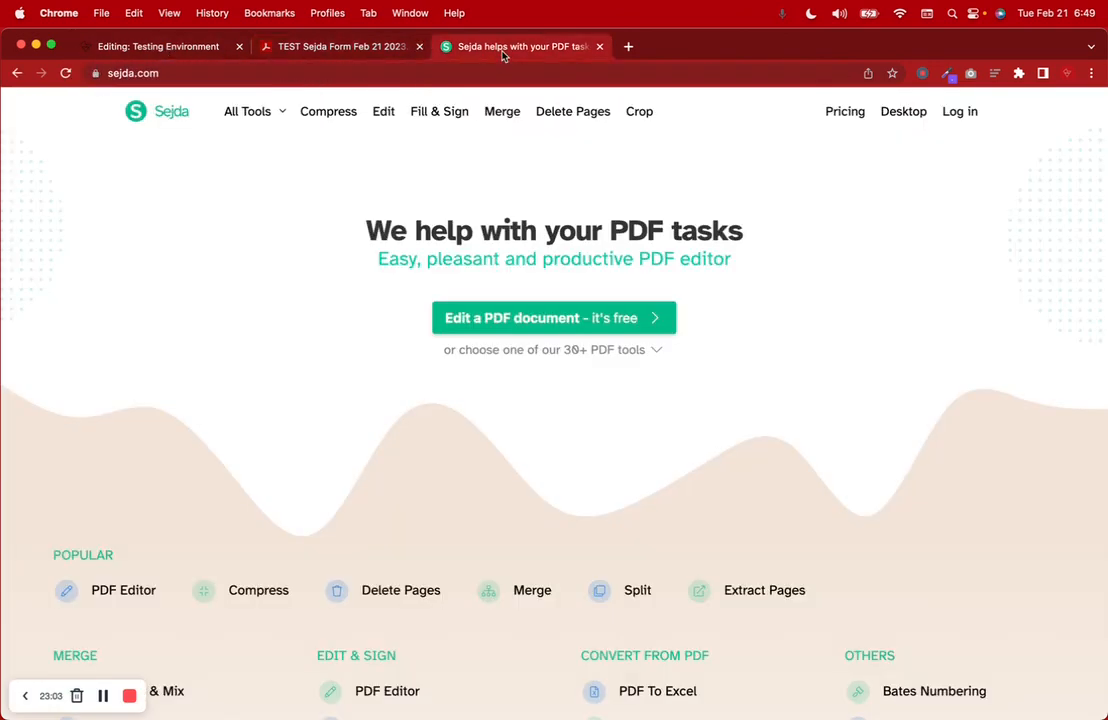
{"action": "left_click", "coordinate": [171, 55]}
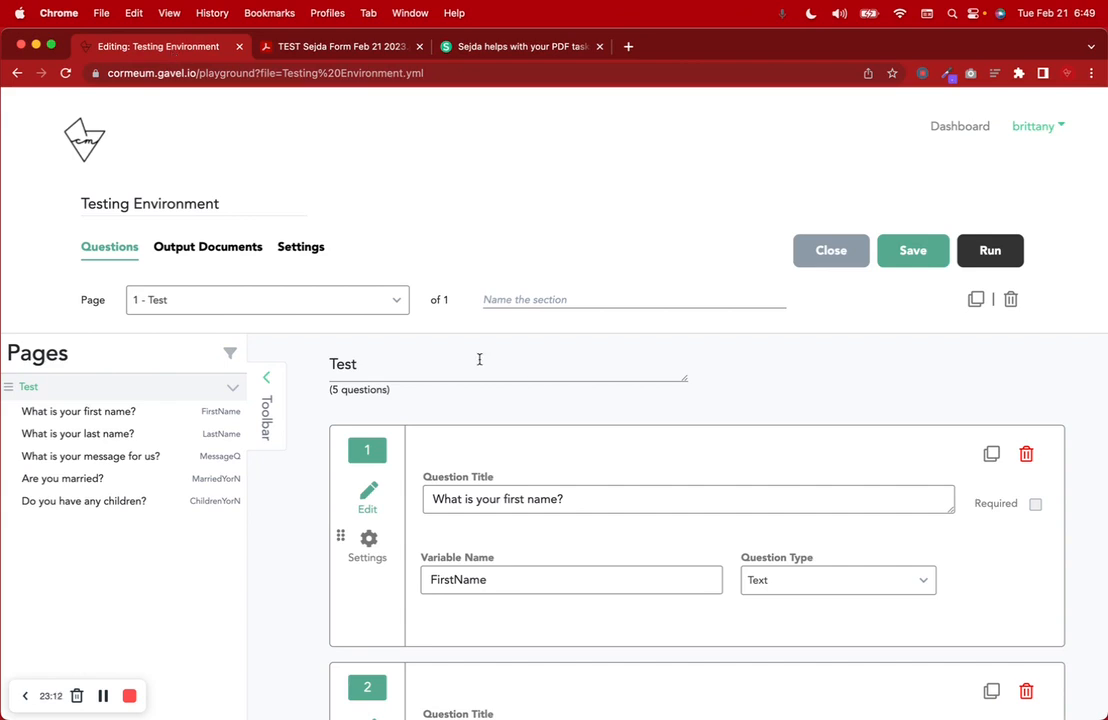
{"action": "left_click", "coordinate": [476, 52]}
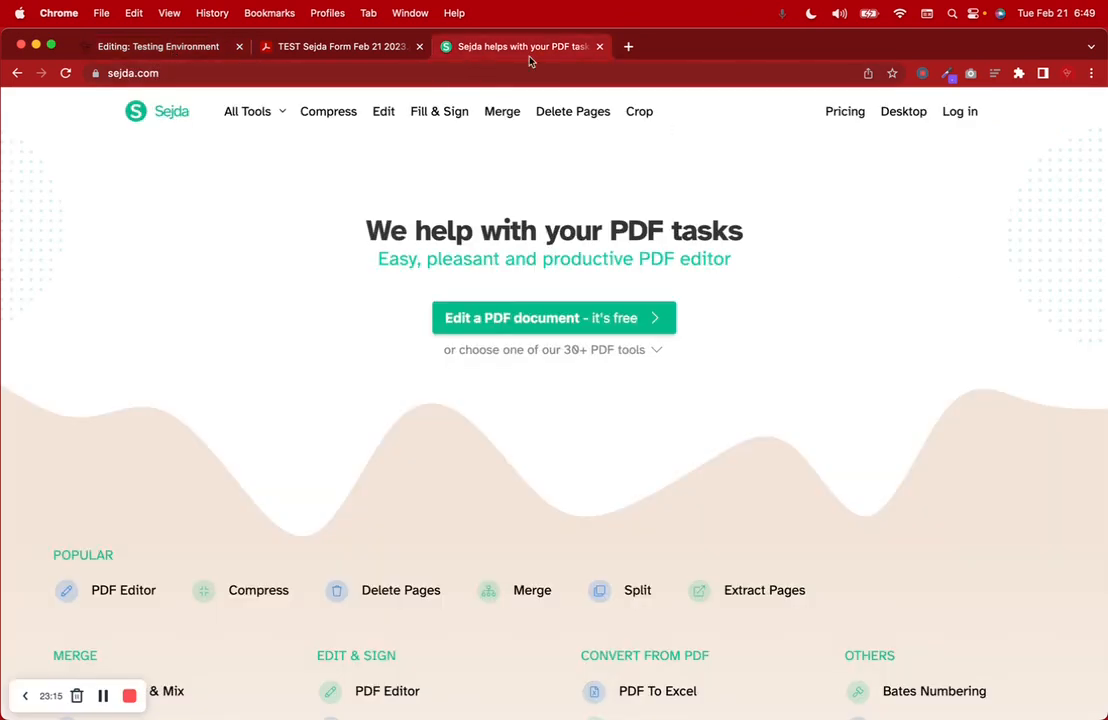
- Open the downloaded TEST Sejda Form Feb 21 2023.pdf in Preview and test toggling its married radio button and children checkbox
{"action": "mouse_move", "coordinate": [834, 715]}
{"action": "left_click", "coordinate": [983, 698]}
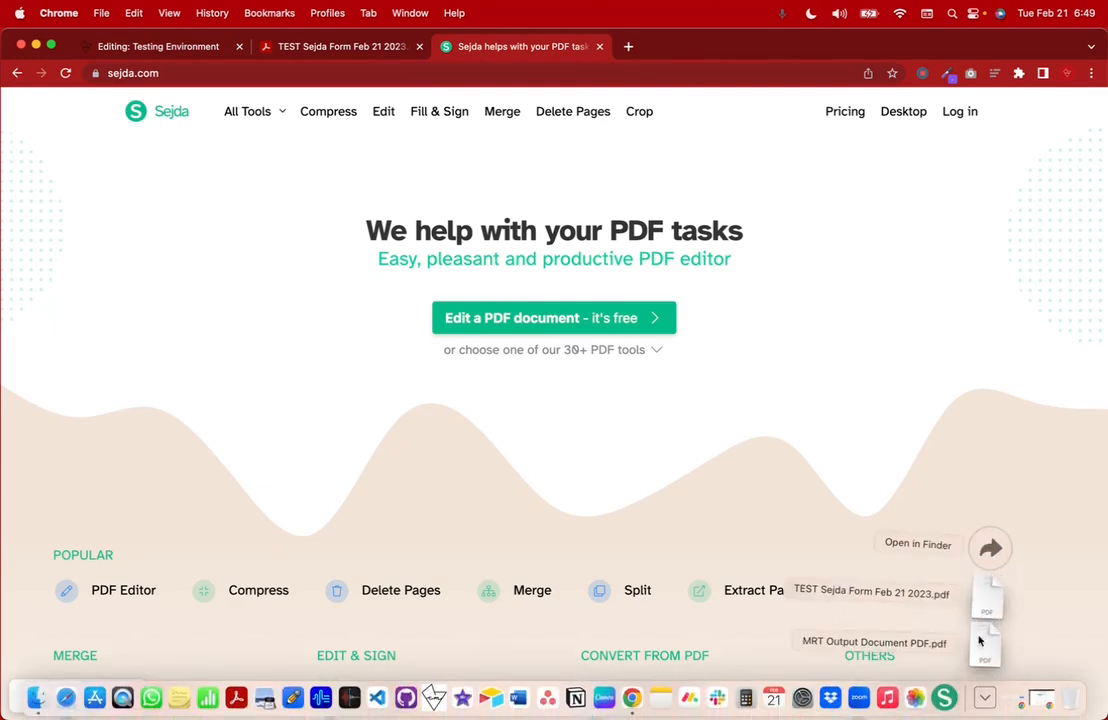
{"action": "left_click", "coordinate": [979, 611]}
{"action": "left_click", "coordinate": [317, 267]}
{"action": "left_click", "coordinate": [322, 306]}
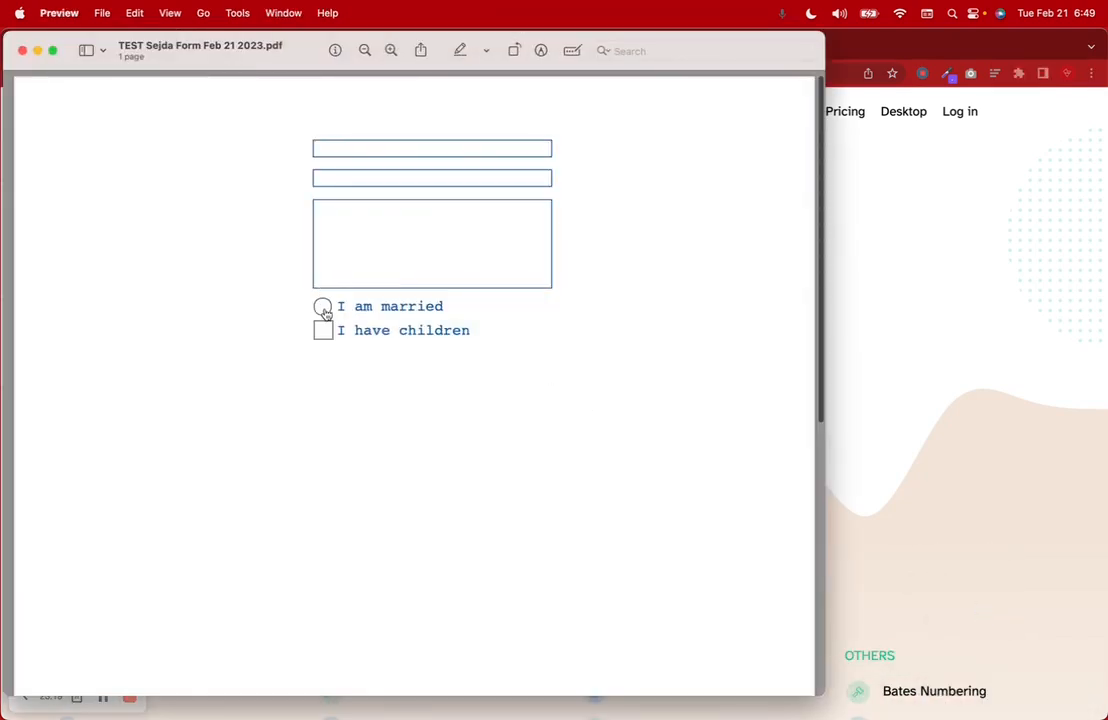
{"action": "left_click", "coordinate": [329, 334]}
{"action": "left_click", "coordinate": [325, 309]}
{"action": "left_click", "coordinate": [328, 334]}
{"action": "left_click", "coordinate": [327, 309]}
{"action": "left_click", "coordinate": [328, 334]}
{"action": "left_click", "coordinate": [323, 309]}
{"action": "left_click", "coordinate": [322, 330]}
- Enter sample text in the blank PDF form: ergdsdfgs in the message box, sgdf in the second field and sdfg in the first
{"action": "left_click", "coordinate": [359, 230]}
{"action": "type", "text": "ergdsdfgs"}
{"action": "left_click", "coordinate": [356, 170]}
{"action": "type", "text": "sgdf"}
{"action": "left_click", "coordinate": [348, 141]}
{"action": "type", "text": "sdfg"}
- Delete the sample text from the form's three text fields and close the PDF
{"action": "key", "text": "BackSpace"}
{"action": "left_click", "coordinate": [368, 171]}
{"action": "key", "text": "BackSpace"}
{"action": "key", "text": "BackSpace"}
{"action": "key", "text": "BackSpace"}
{"action": "key", "text": "BackSpace"}
{"action": "left_click", "coordinate": [383, 223]}
{"action": "key", "text": "BackSpace"}
{"action": "key", "text": "BackSpace"}
{"action": "key", "text": "BackSpace"}
{"action": "key", "text": "BackSpace"}
{"action": "key", "text": "BackSpace"}
{"action": "key", "text": "BackSpace"}
{"action": "key", "text": "BackSpace"}
{"action": "key", "text": "BackSpace"}
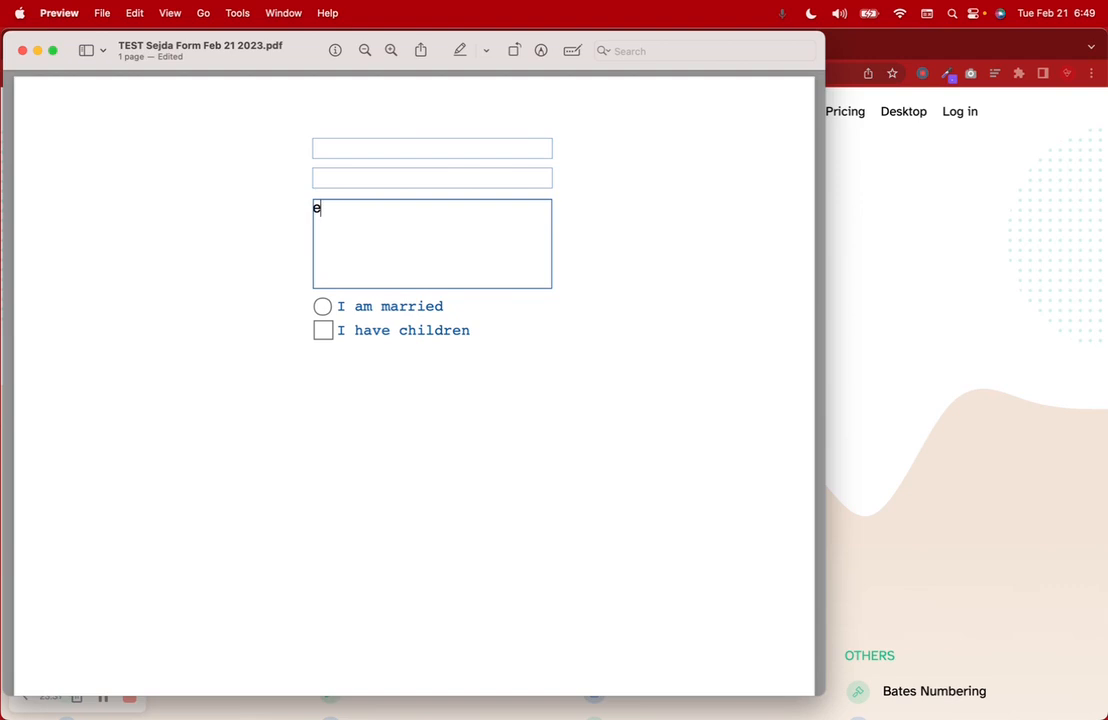
{"action": "left_click", "coordinate": [22, 50]}
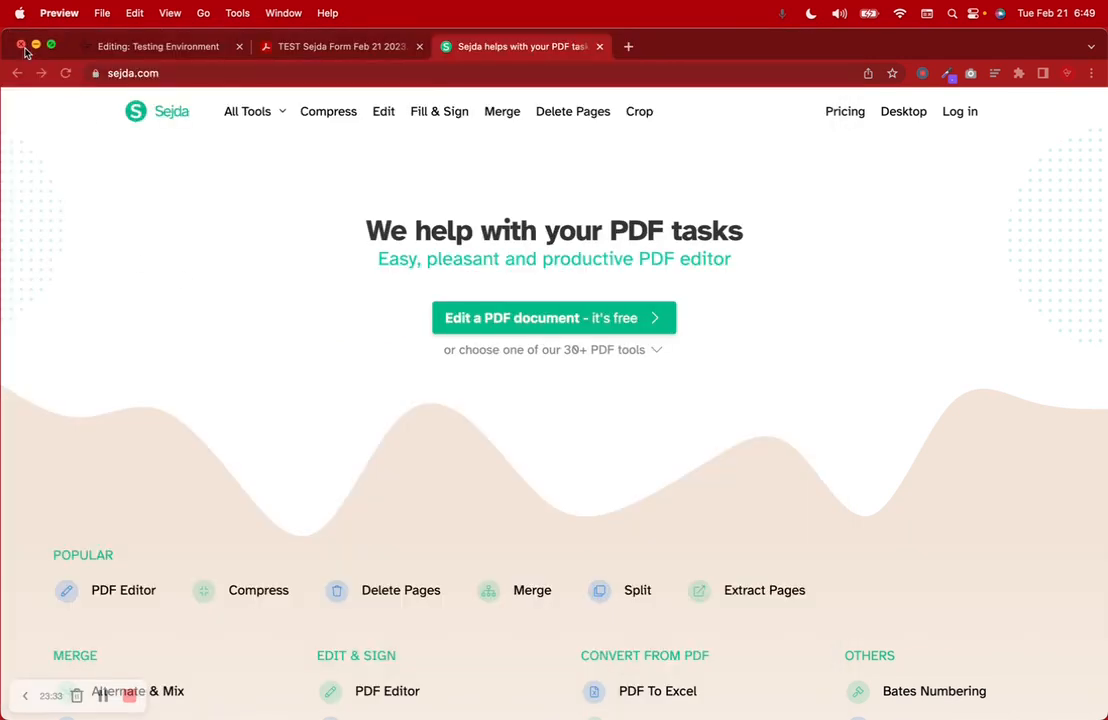